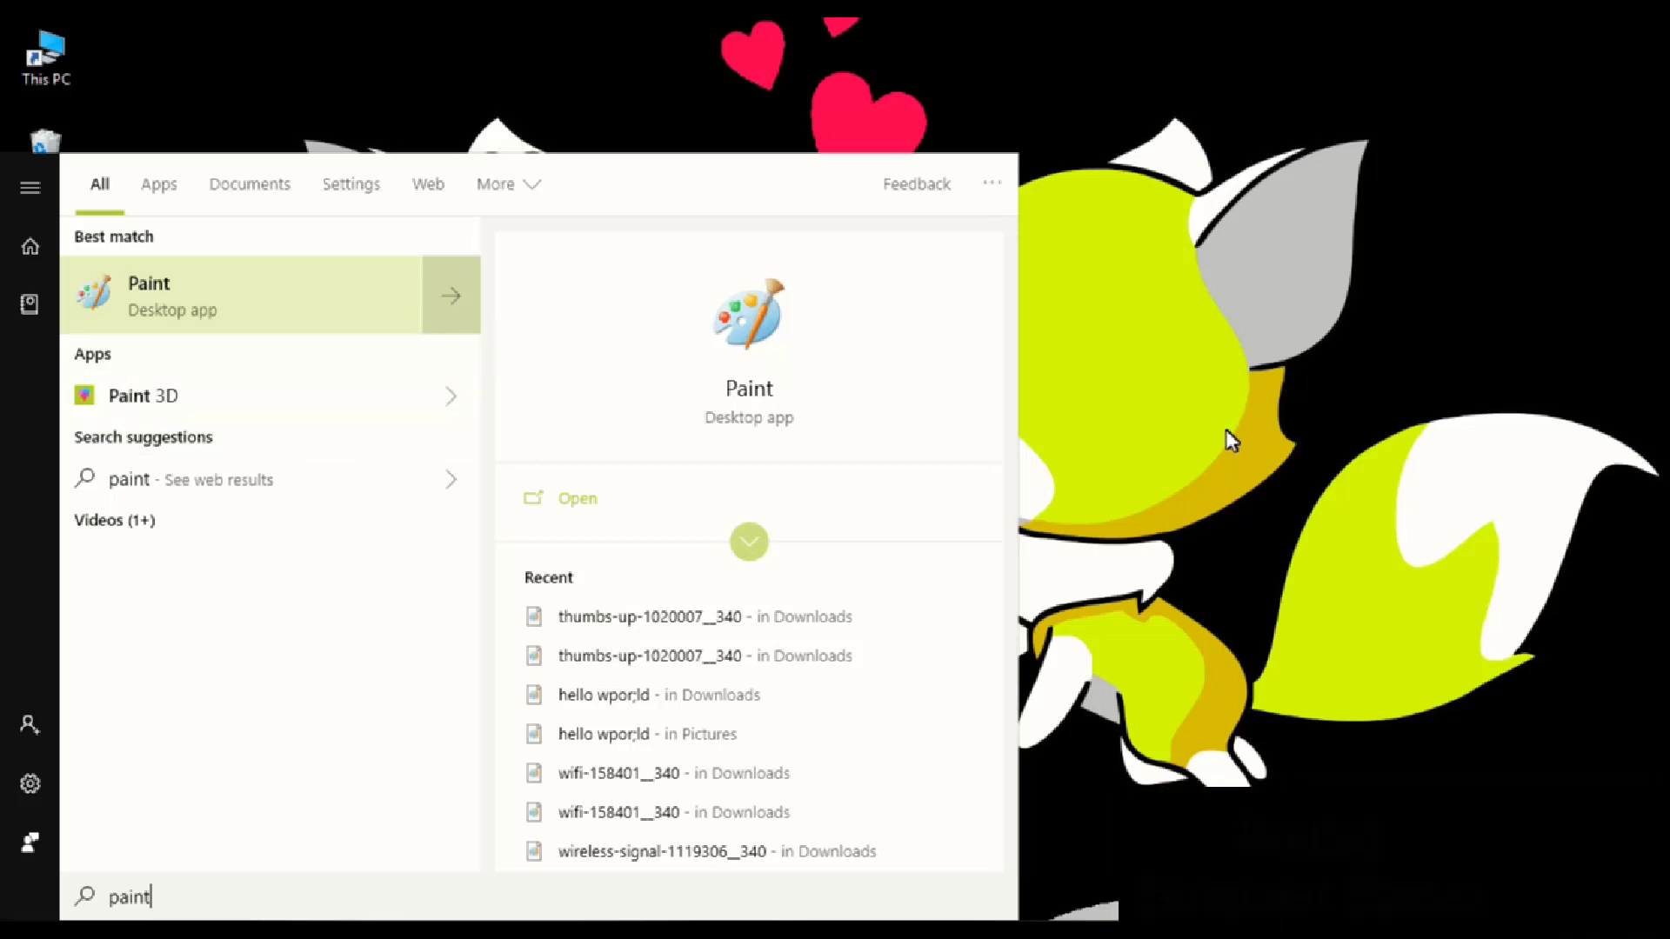
# Launch the Paint desktop app through a system search for "paint".
pyautogui.click(186, 287)
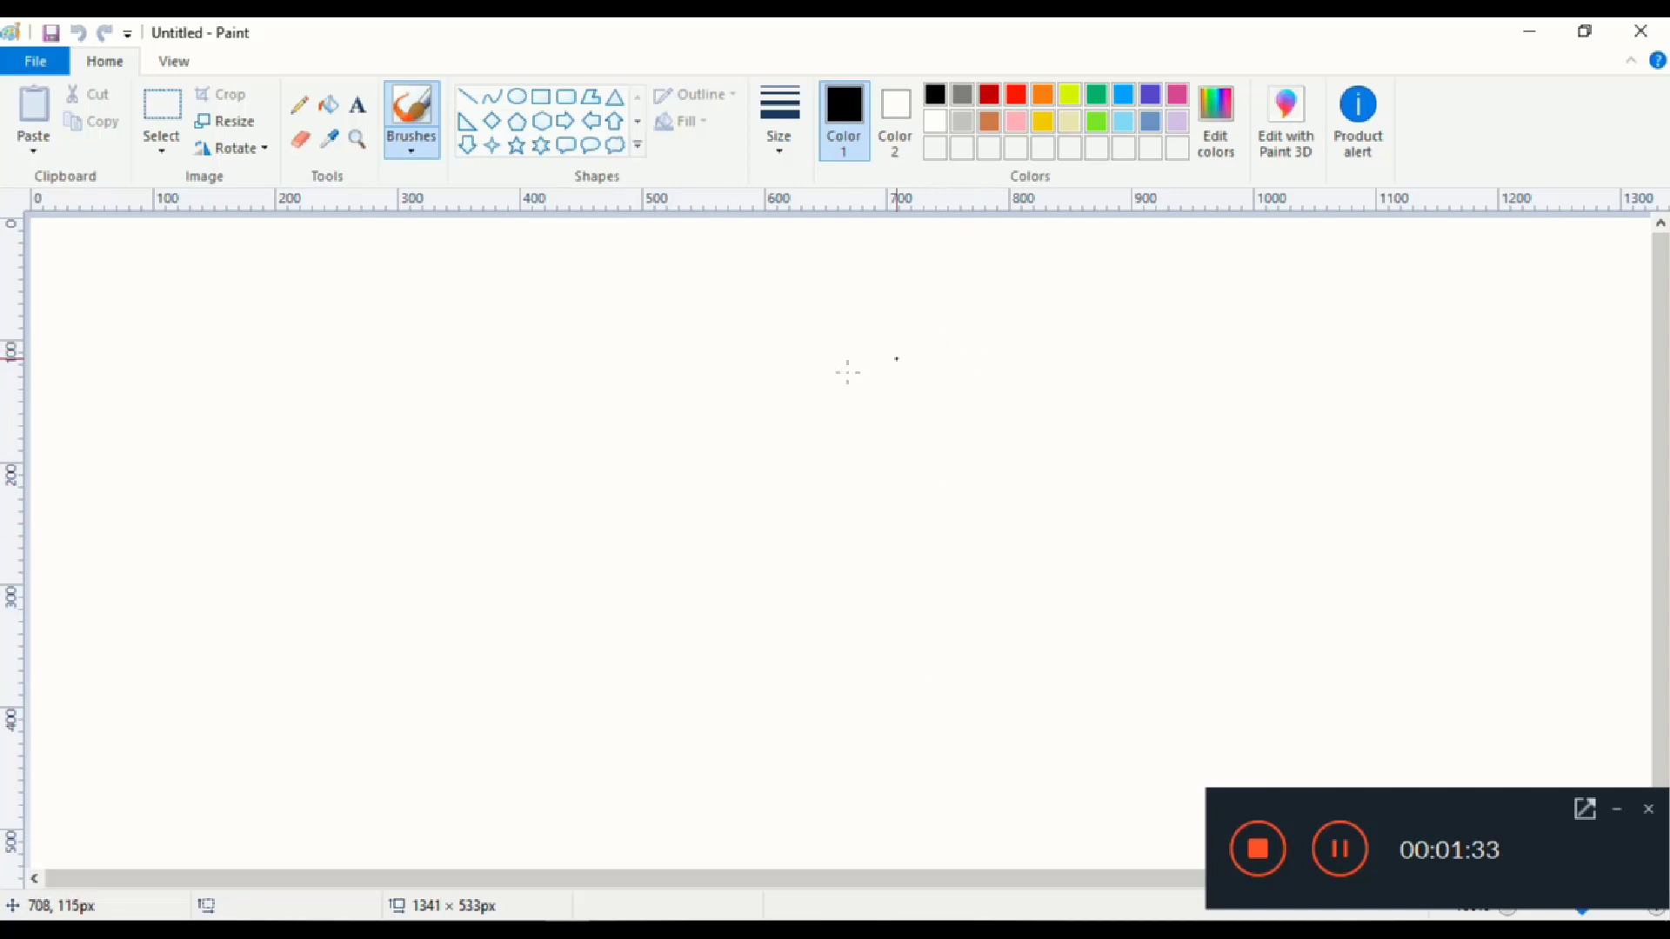
pyautogui.press('super')
pyautogui.write('paint')
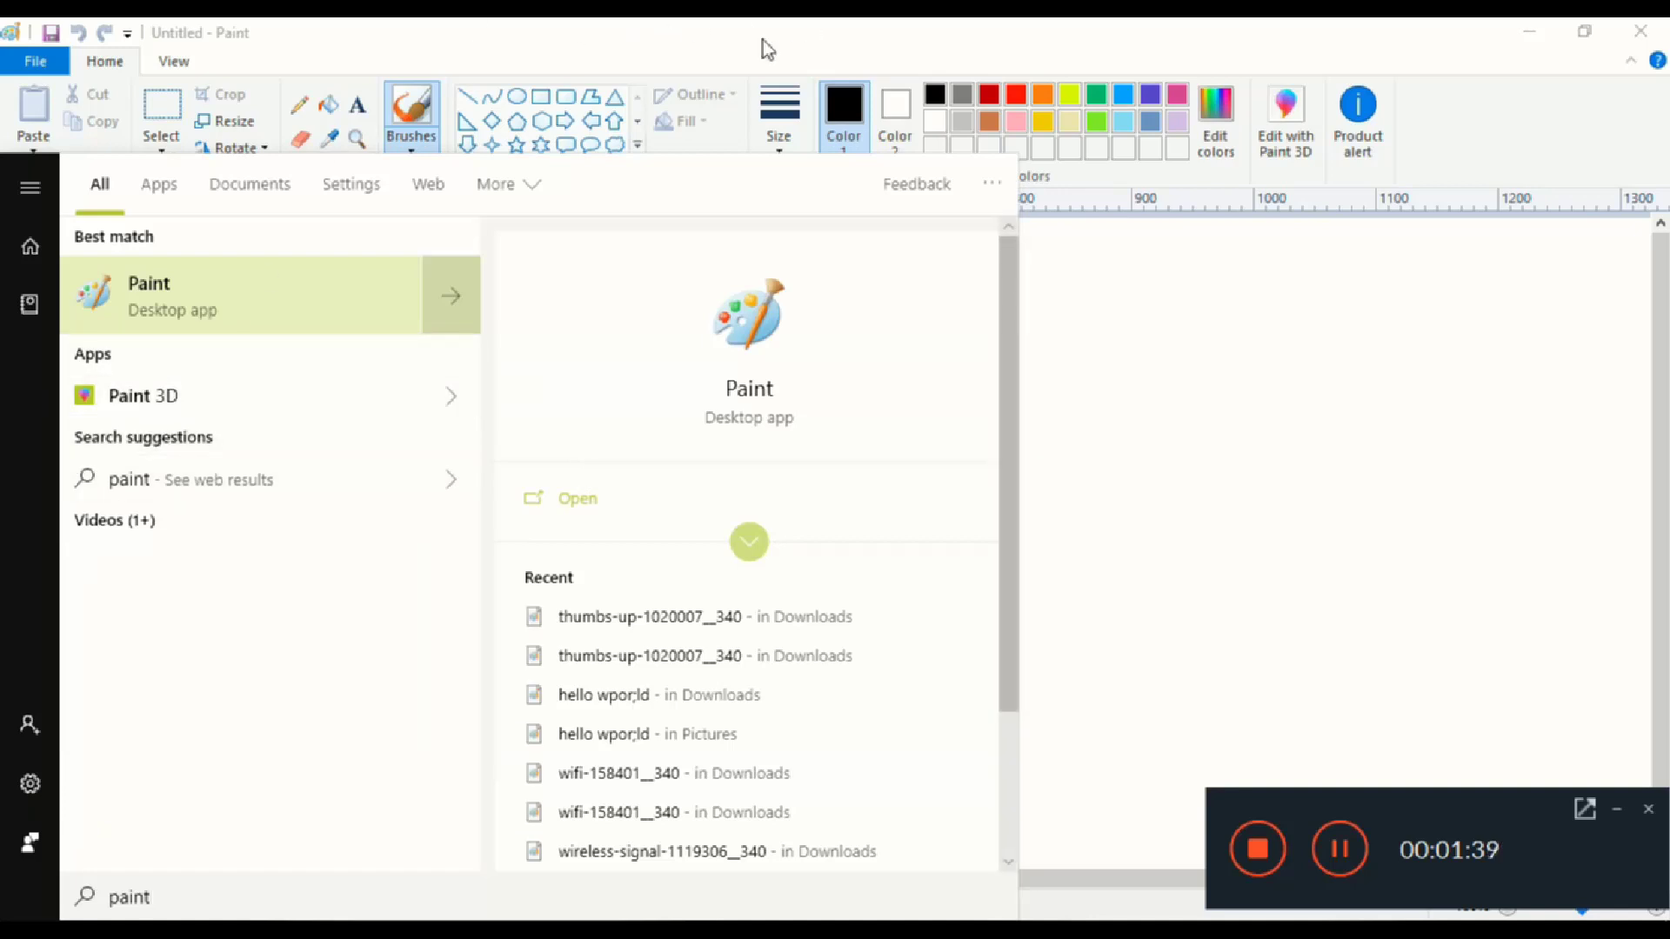
pyautogui.click(811, 30)
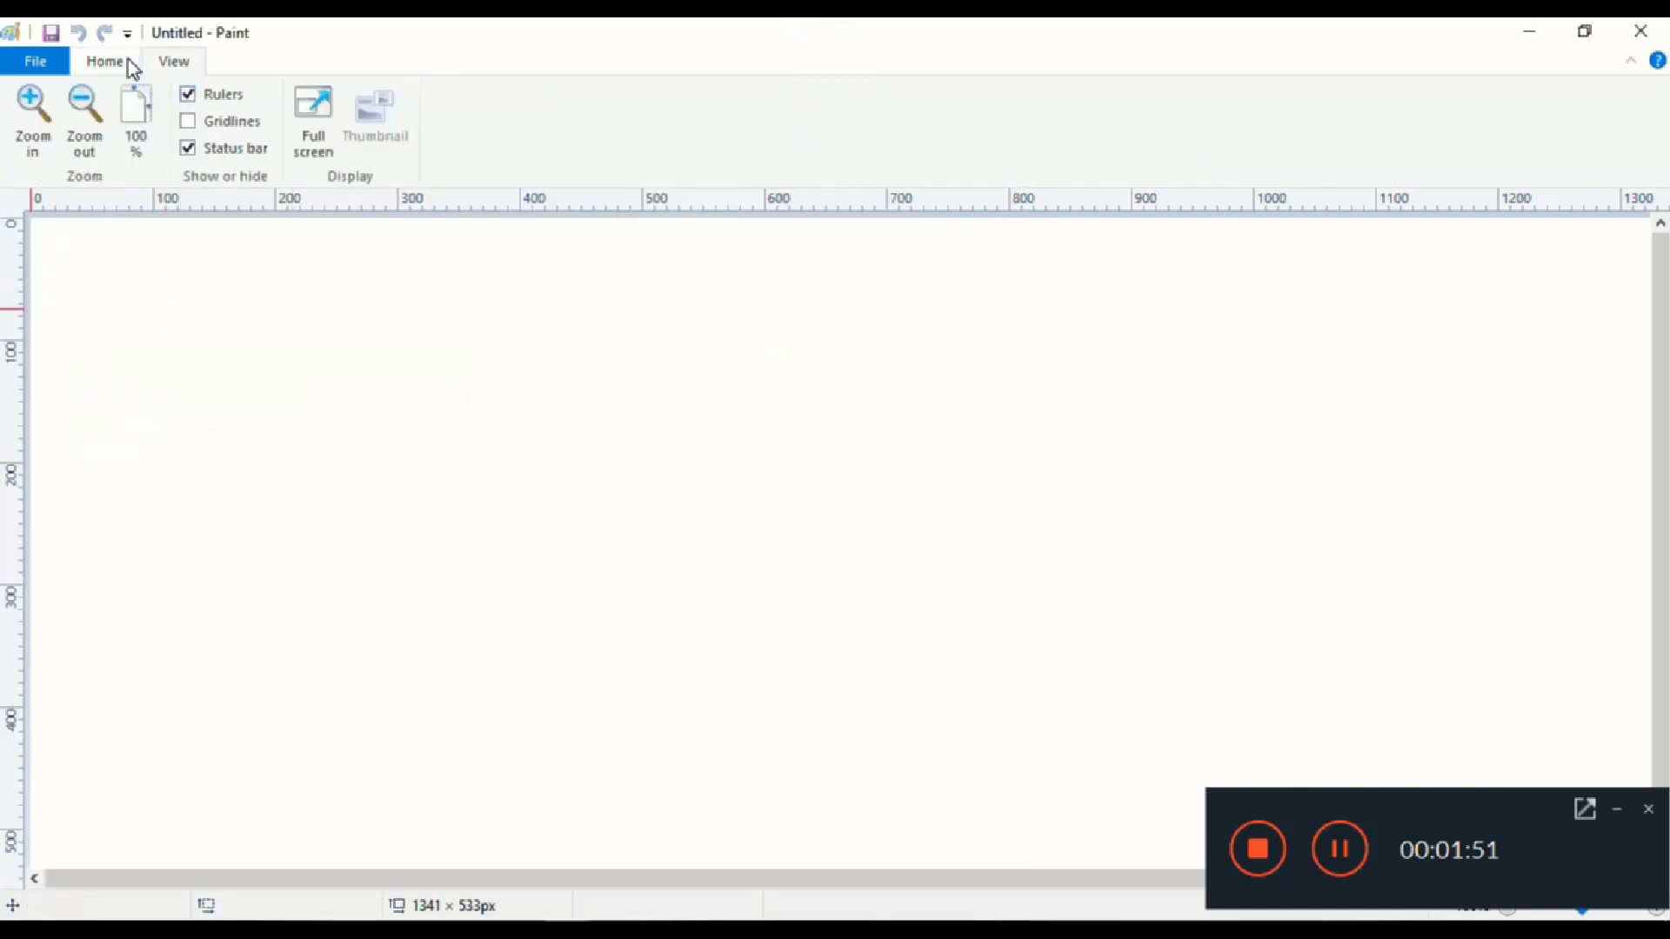
pyautogui.click(118, 60)
pyautogui.click(171, 61)
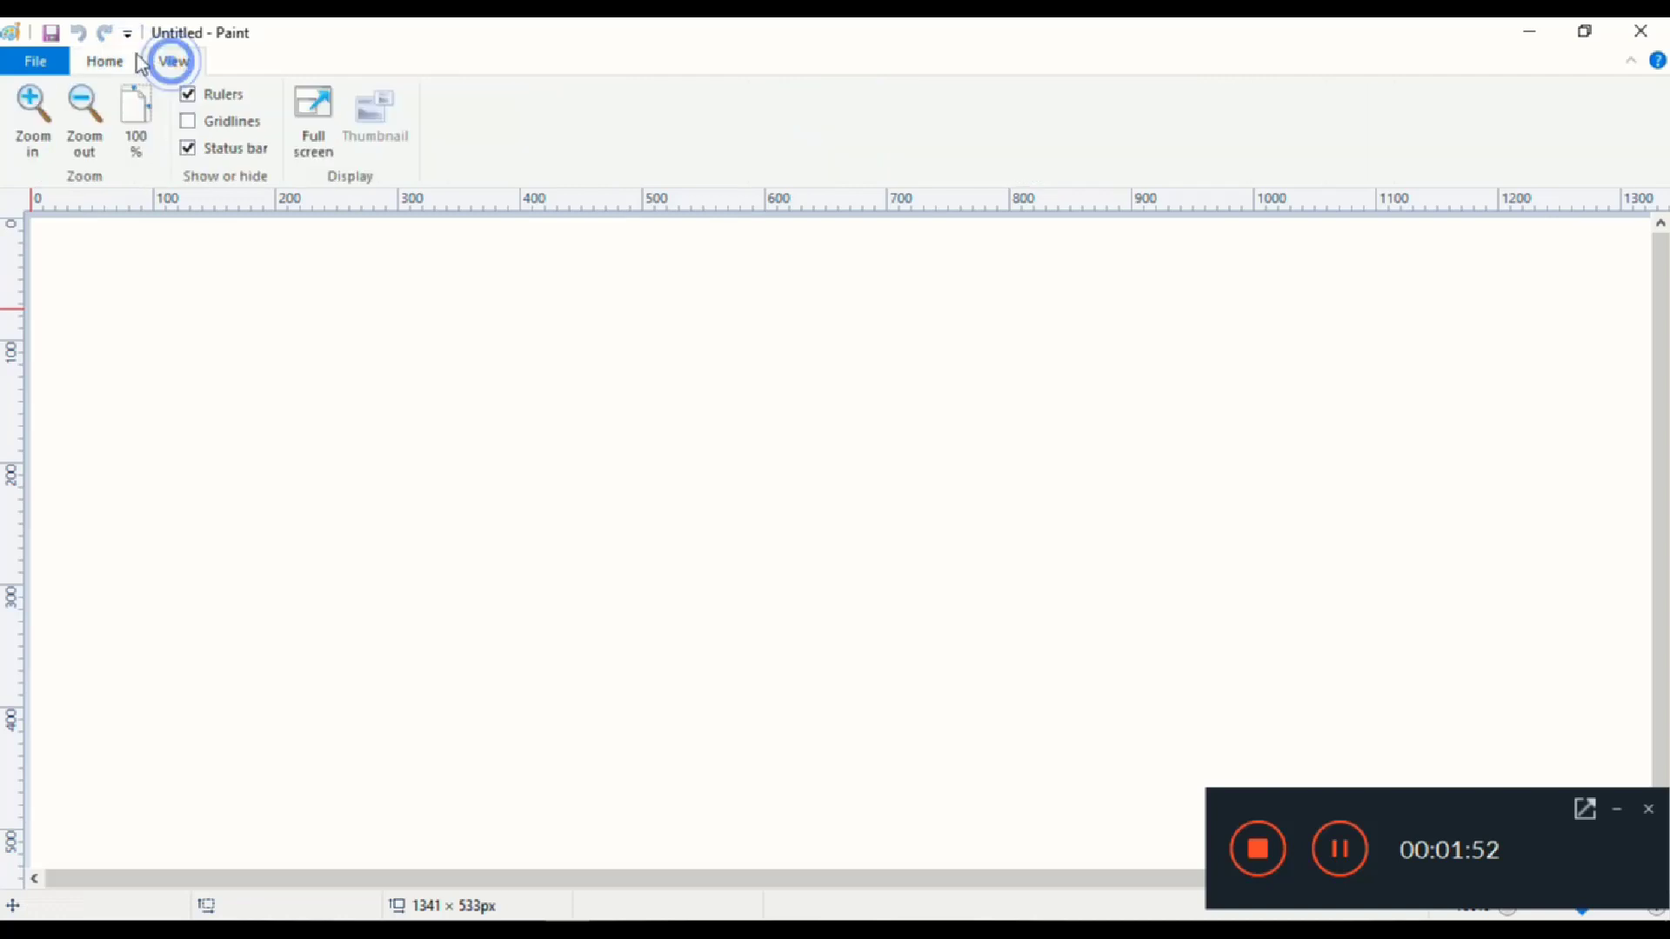
pyautogui.click(120, 61)
pyautogui.click(173, 63)
pyautogui.click(123, 63)
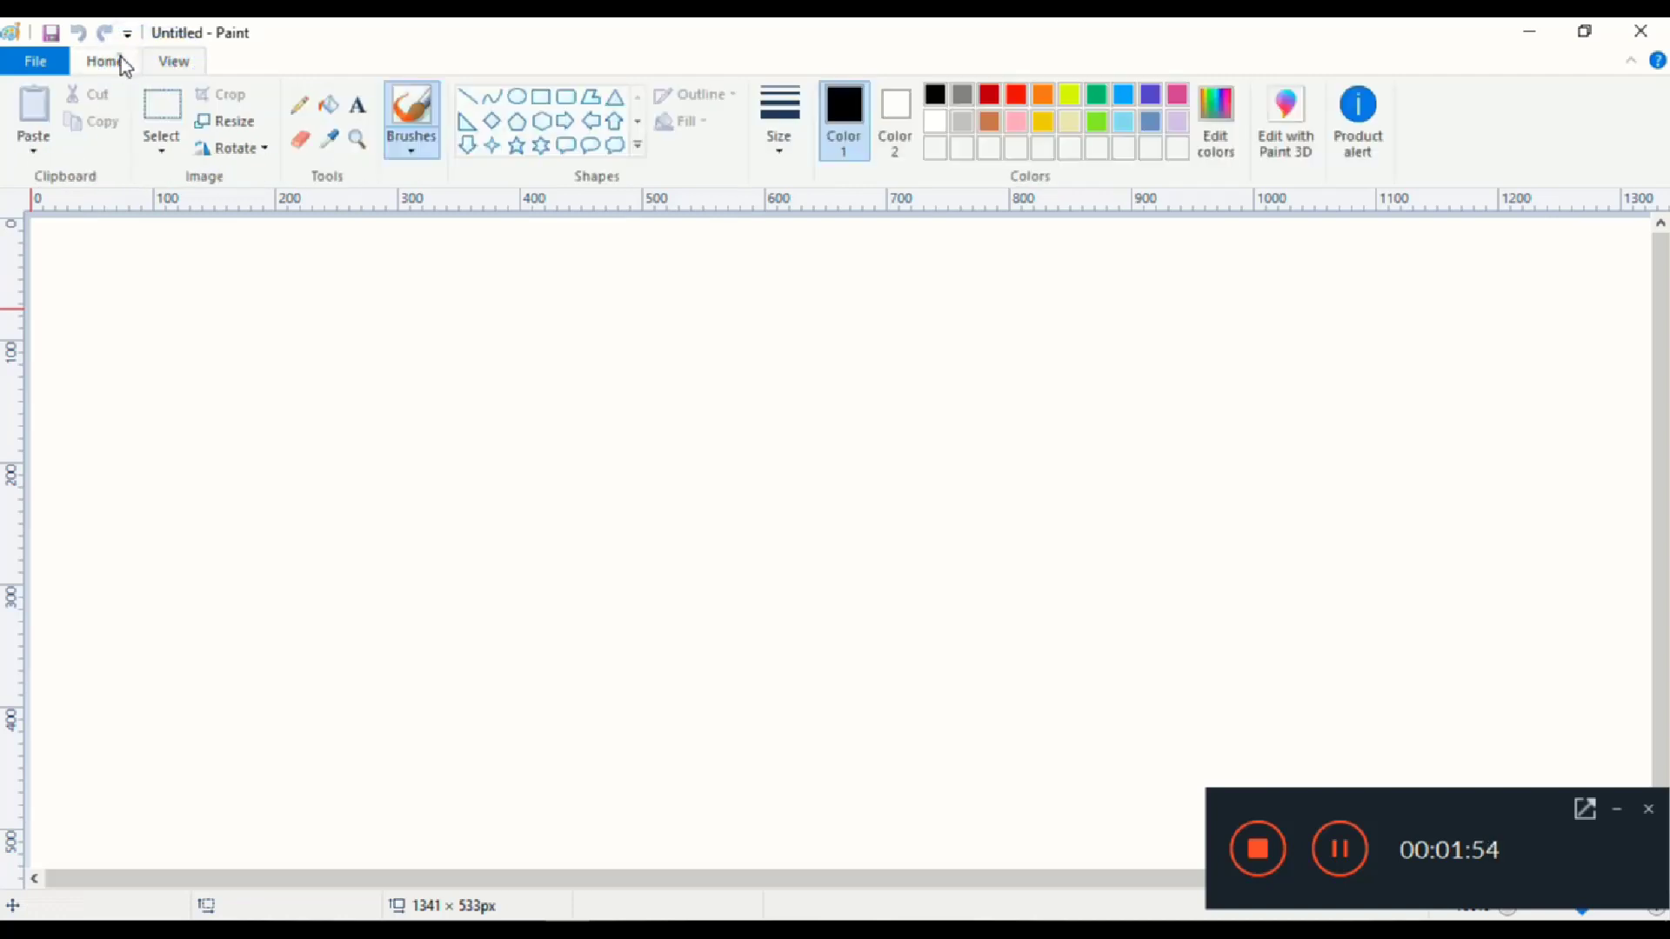
pyautogui.click(172, 61)
pyautogui.click(113, 63)
pyautogui.click(160, 63)
pyautogui.click(122, 63)
pyautogui.click(170, 62)
pyautogui.click(126, 61)
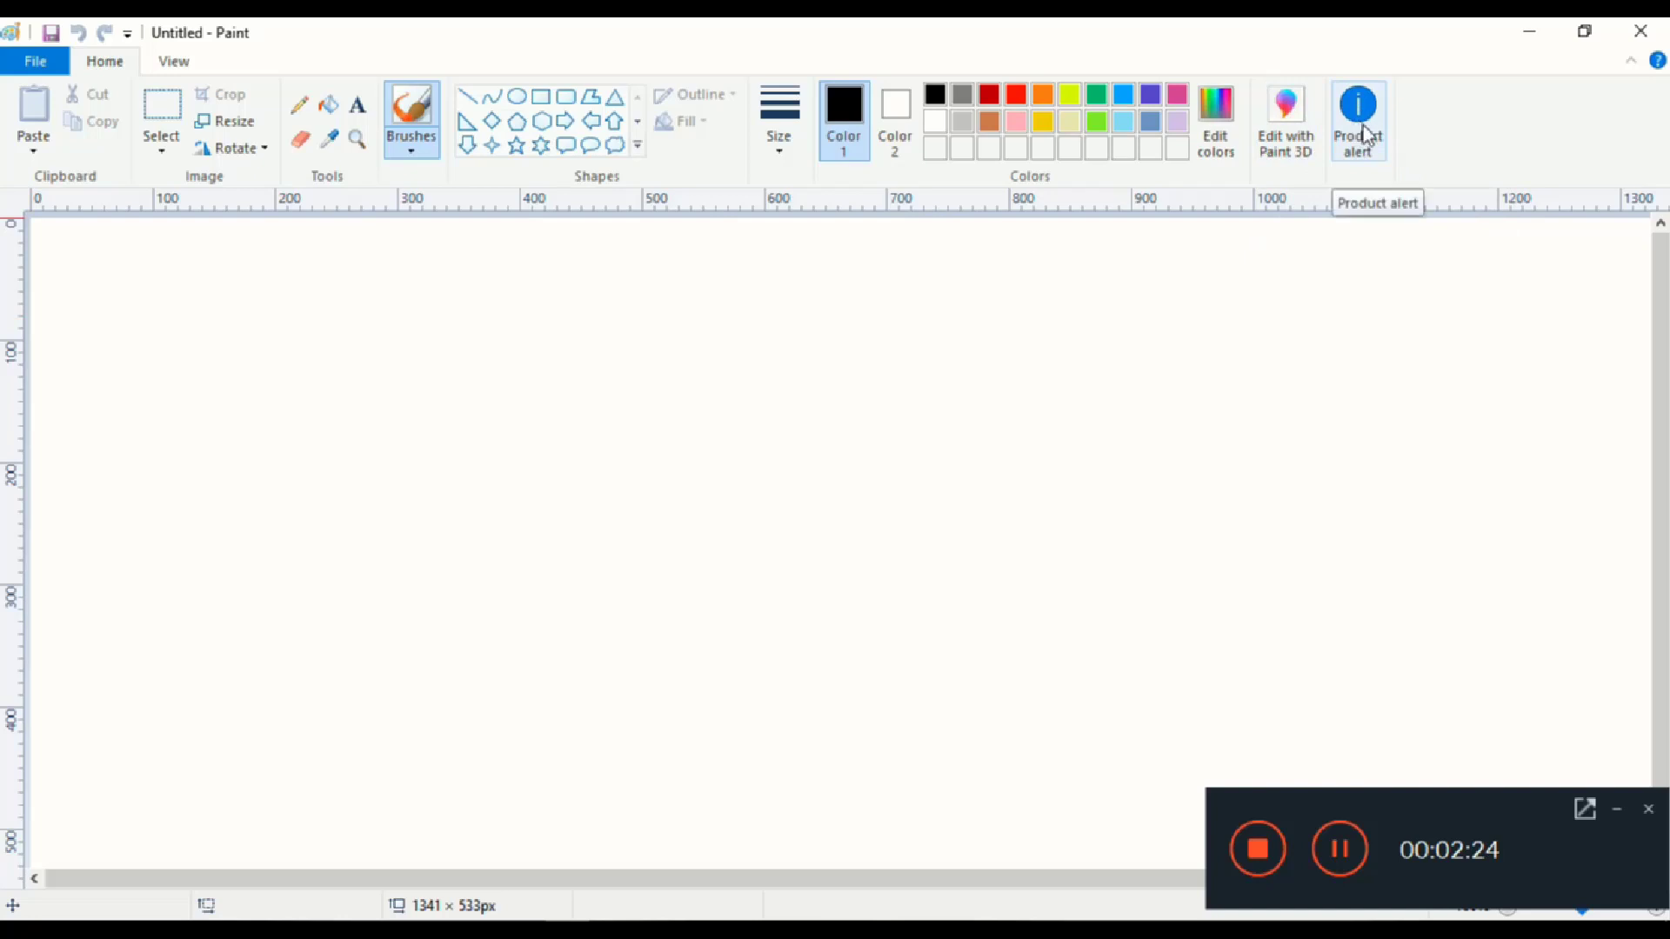
pyautogui.click(1617, 808)
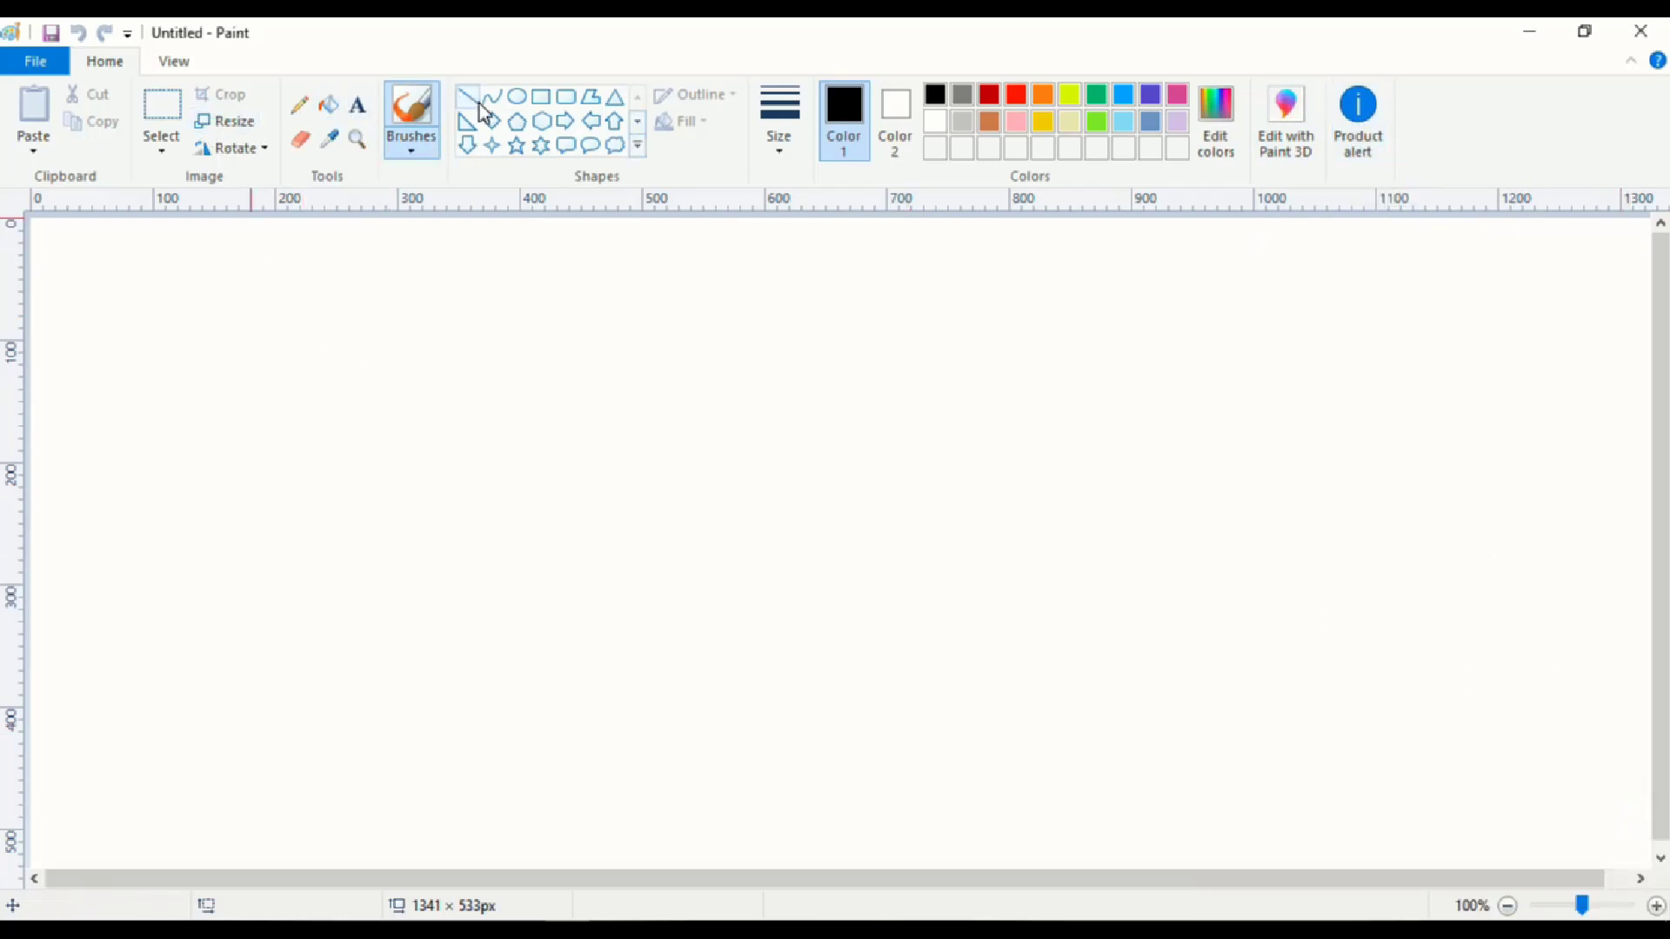
pyautogui.click(35, 61)
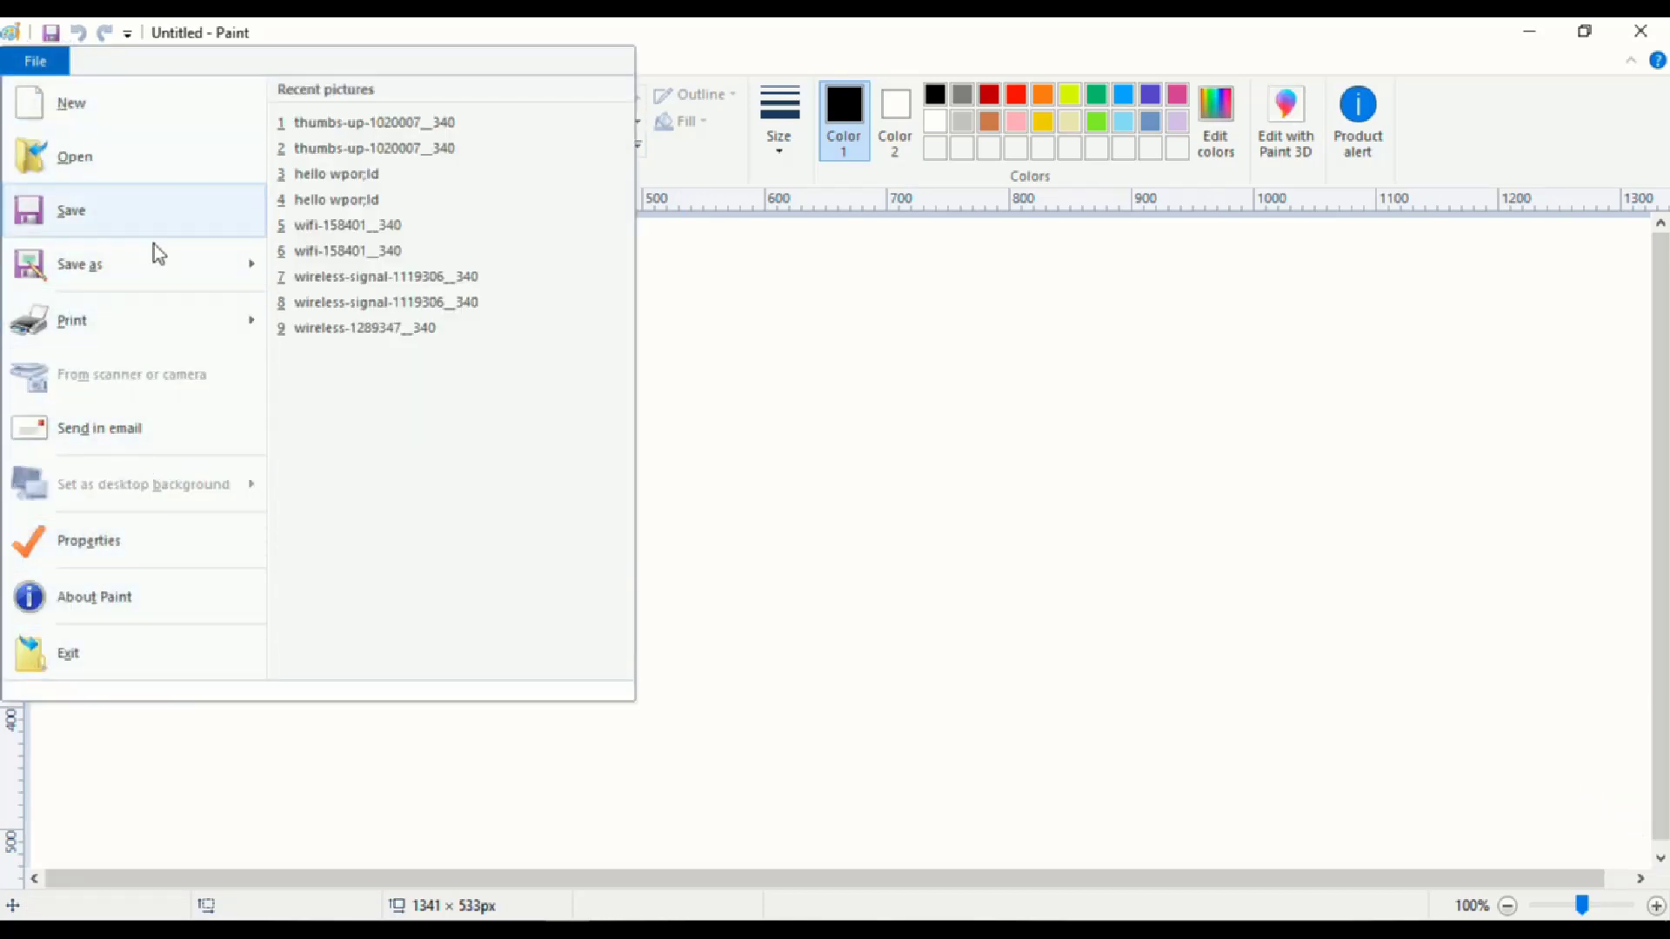
pyautogui.click(670, 340)
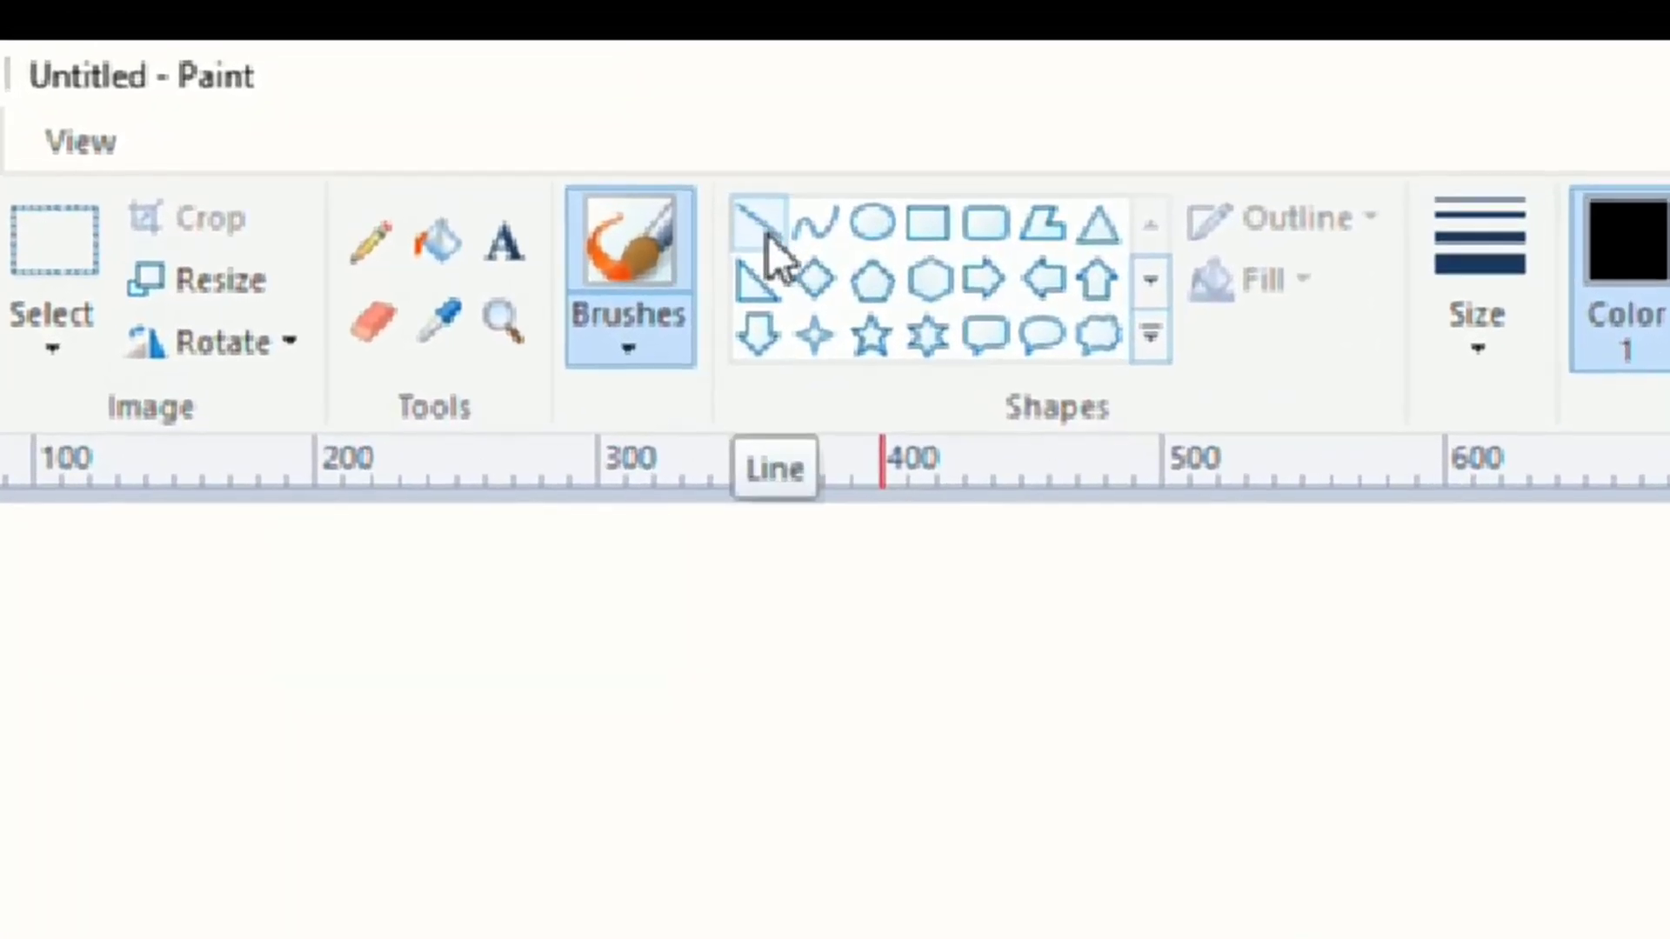
# Draw a perfectly horizontal black line about 590 px long across the upper part of the canvas with the Line tool.
pyautogui.click(726, 214)
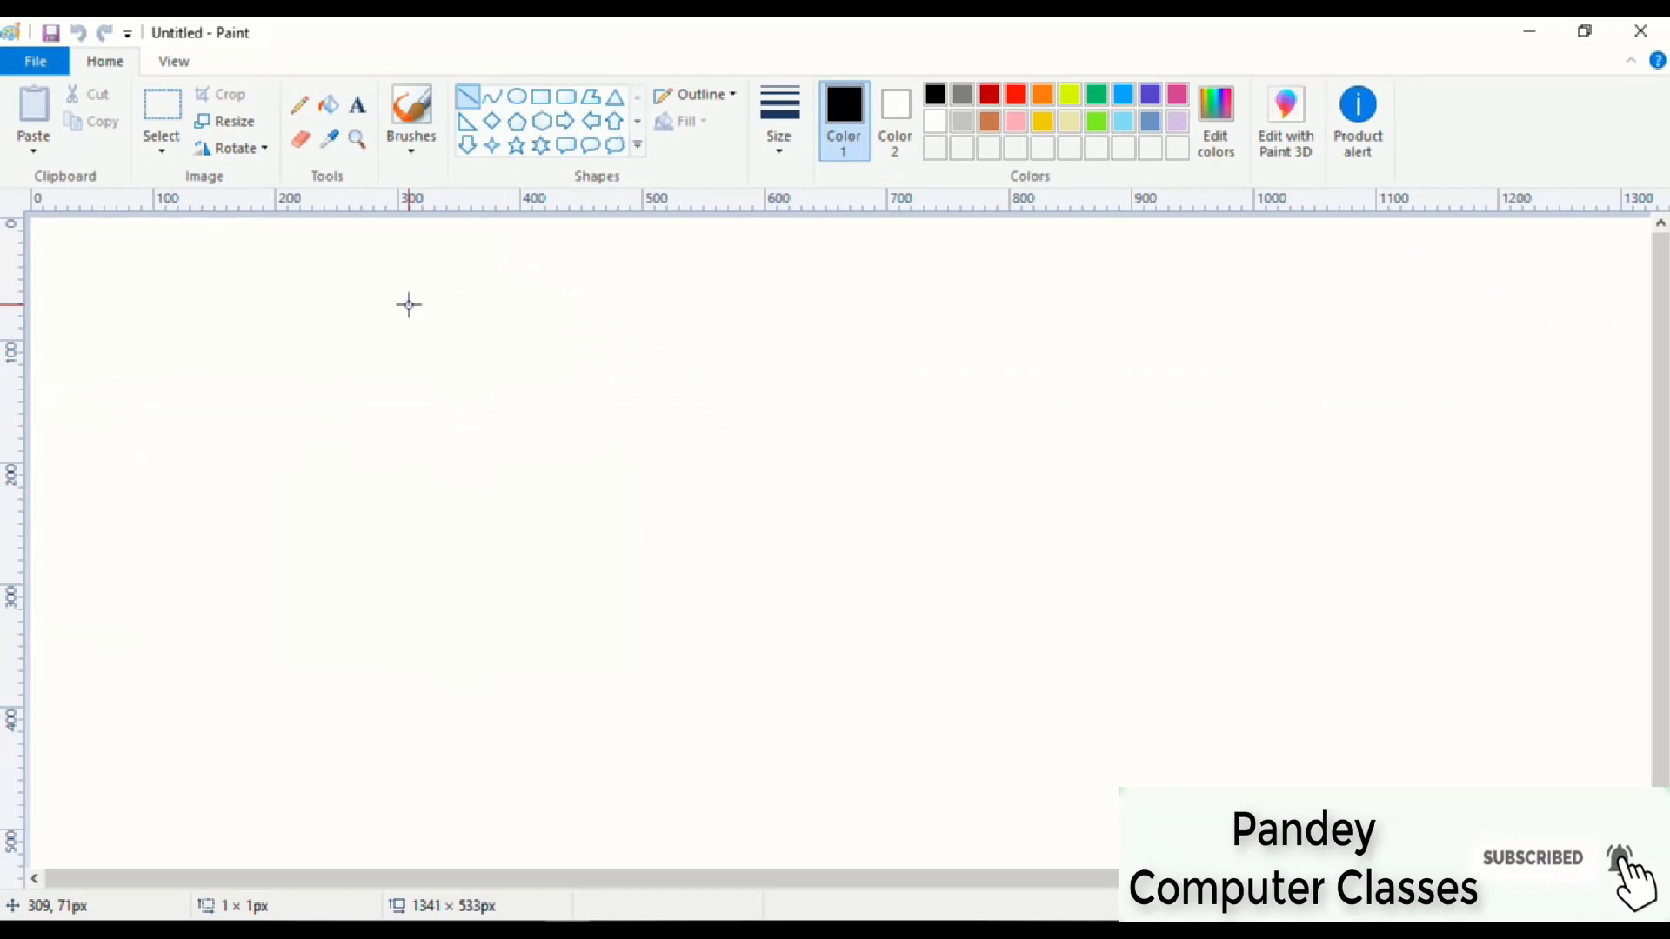
pyautogui.moveTo(409, 304); pyautogui.dragTo(1097, 310)
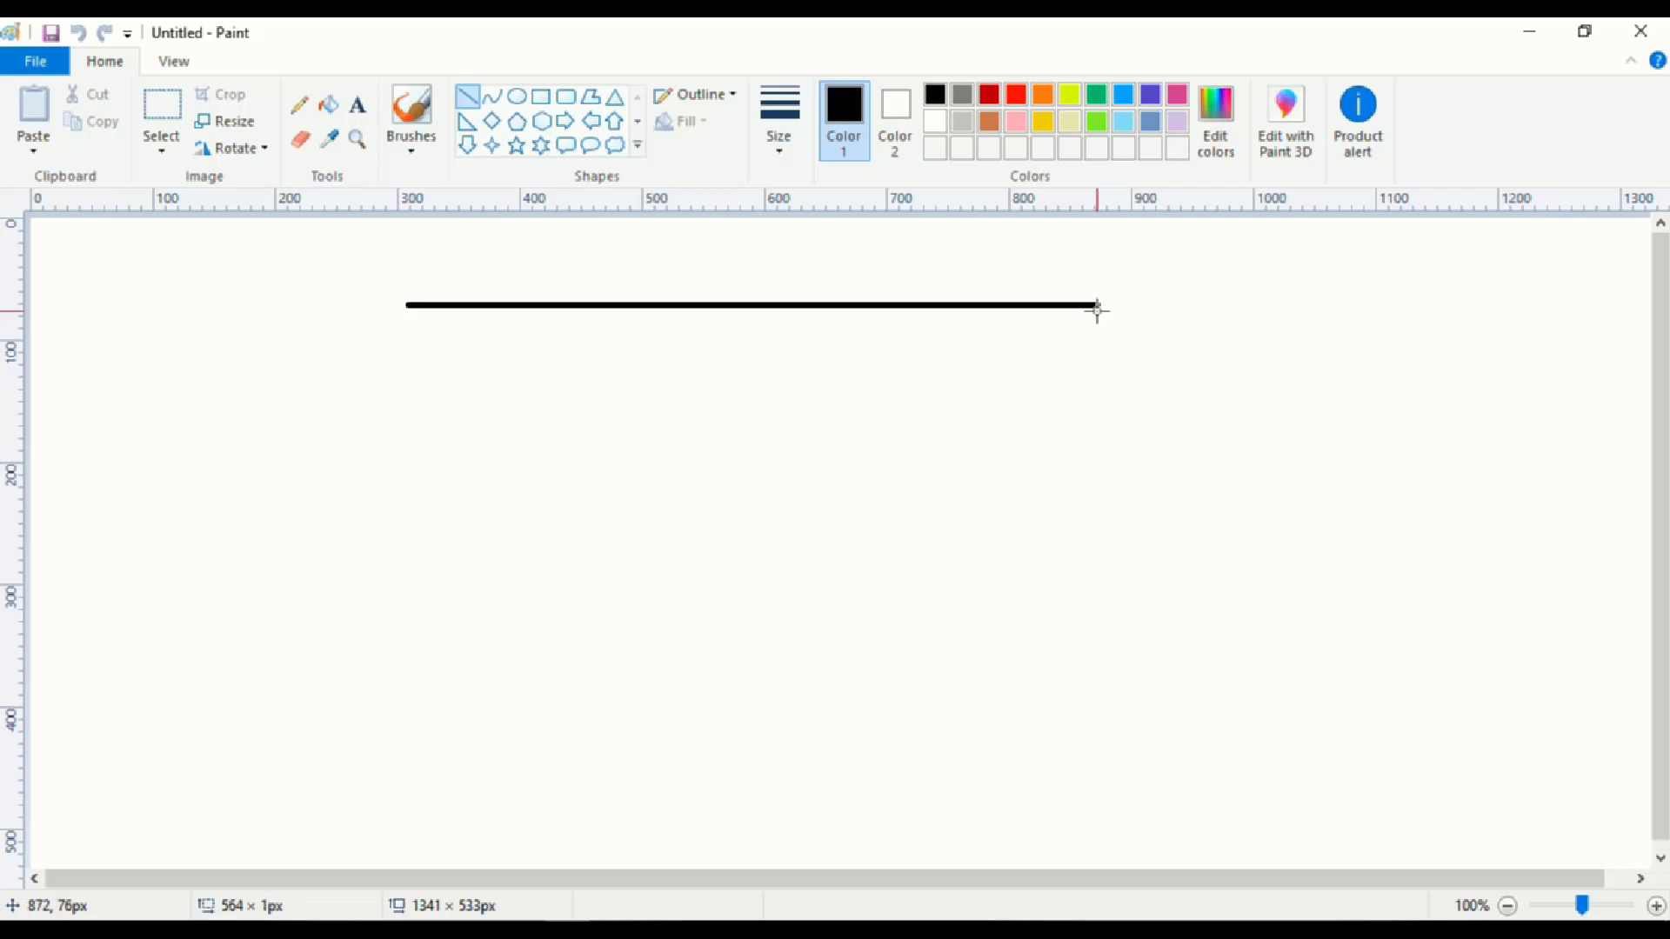
pyautogui.press('shift')
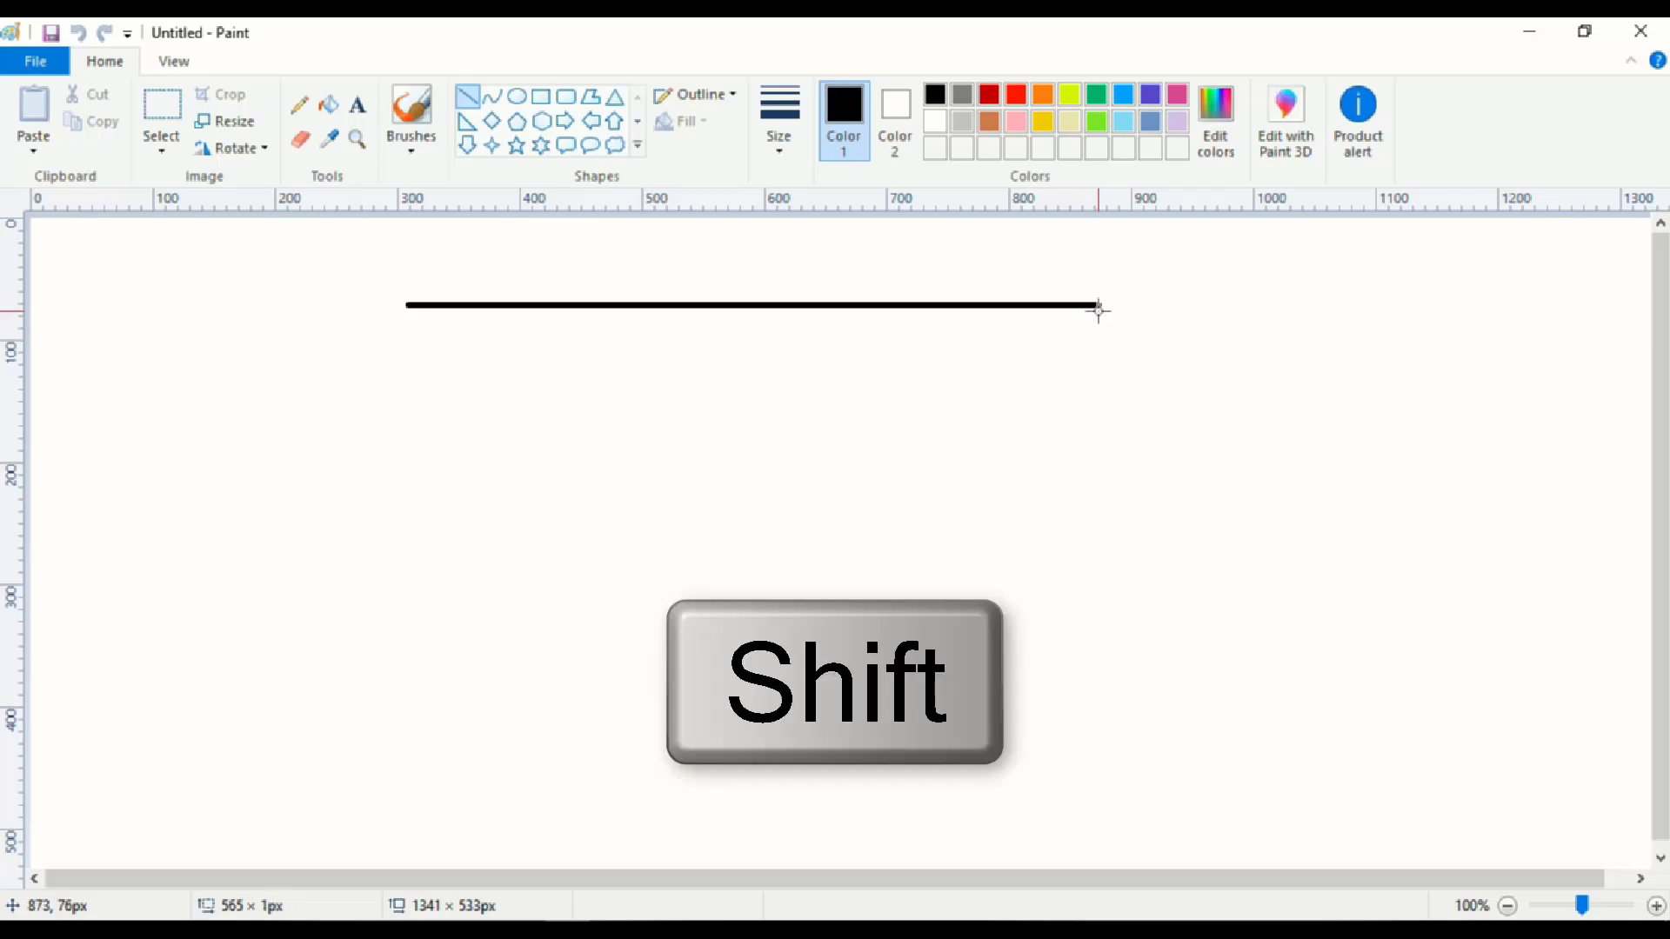
pyautogui.moveTo(1098, 311)
pyautogui.mouseDown()
pyautogui.moveTo(1092, 343)
pyautogui.moveTo(1092, 276)
pyautogui.moveTo(1099, 347)
pyautogui.moveTo(1099, 302)
pyautogui.moveTo(1107, 337)
pyautogui.moveTo(1121, 286)
pyautogui.moveTo(1124, 306)
pyautogui.mouseUp()
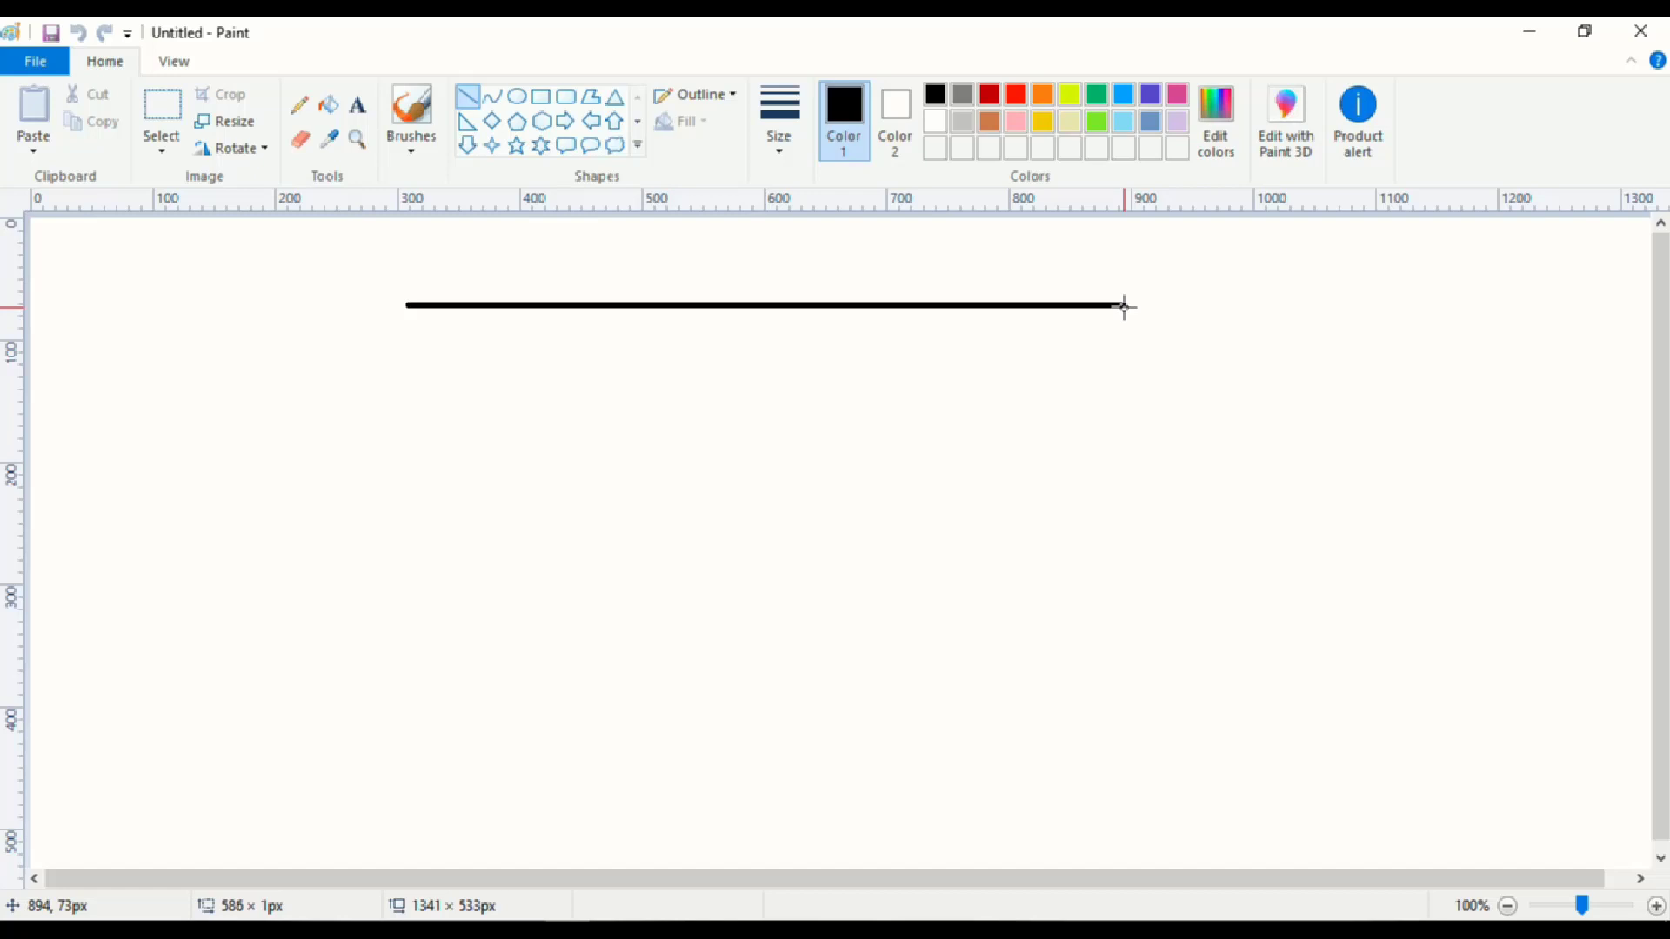
pyautogui.moveTo(1124, 306); pyautogui.dragTo(1129, 299)
# Draw a 45-degree diagonal line spanning about 421 × 421 px downward from the left end of the horizontal line.
pyautogui.click(397, 328)
pyautogui.moveTo(407, 305); pyautogui.dragTo(892, 789)
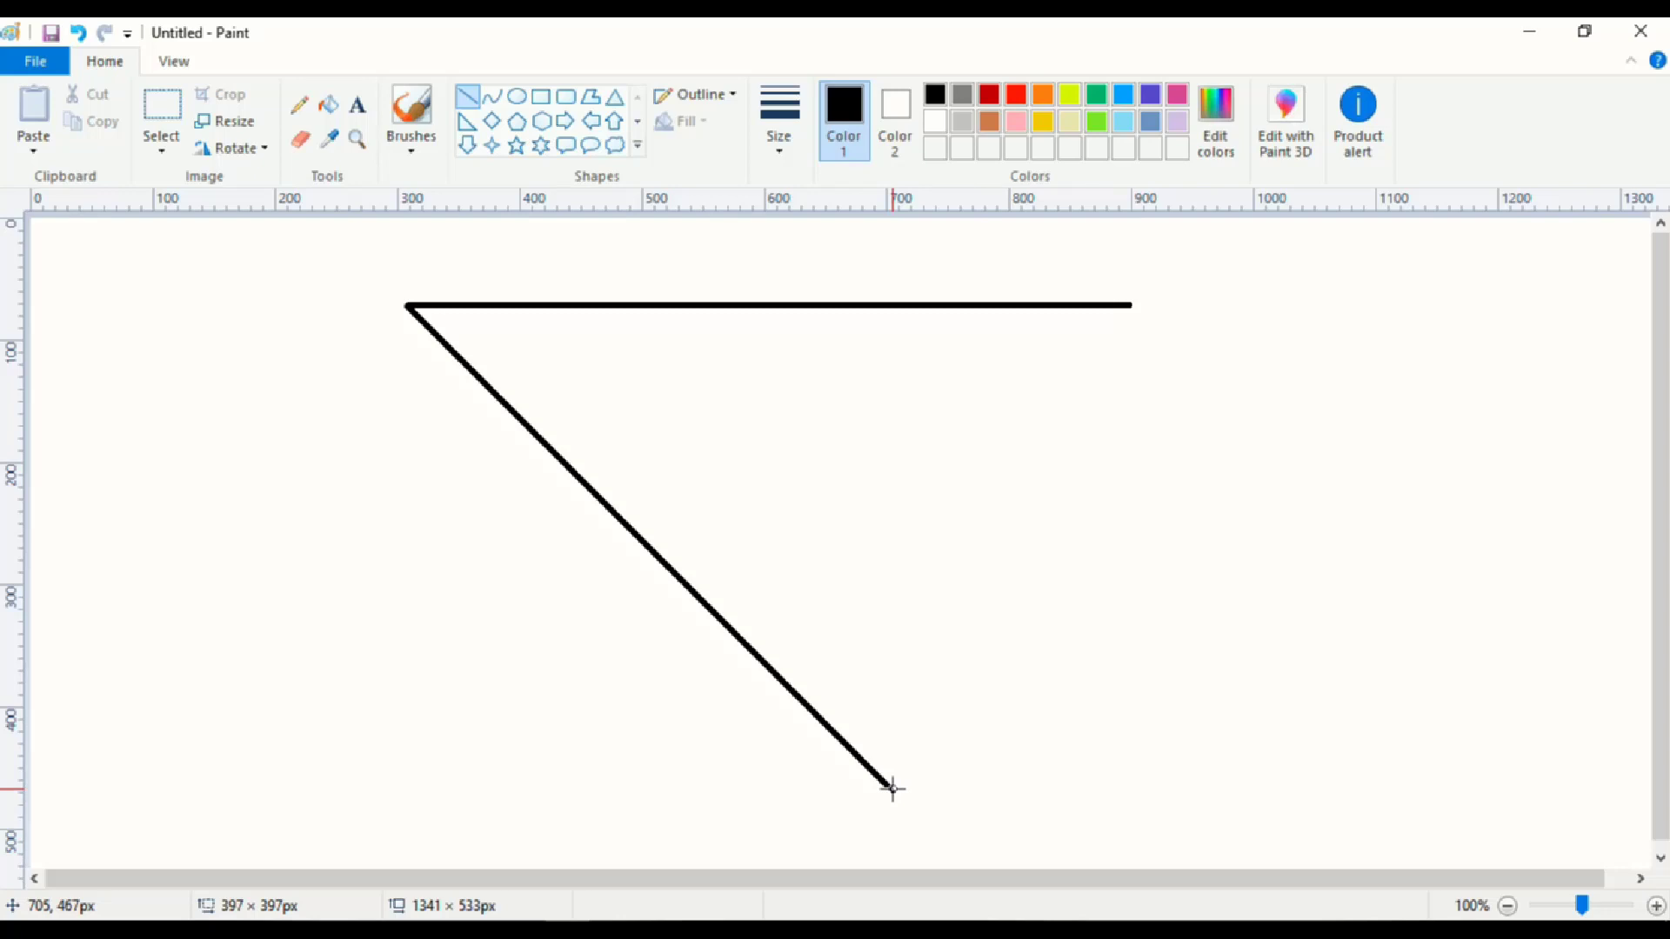
pyautogui.moveTo(892, 789); pyautogui.dragTo(924, 816)
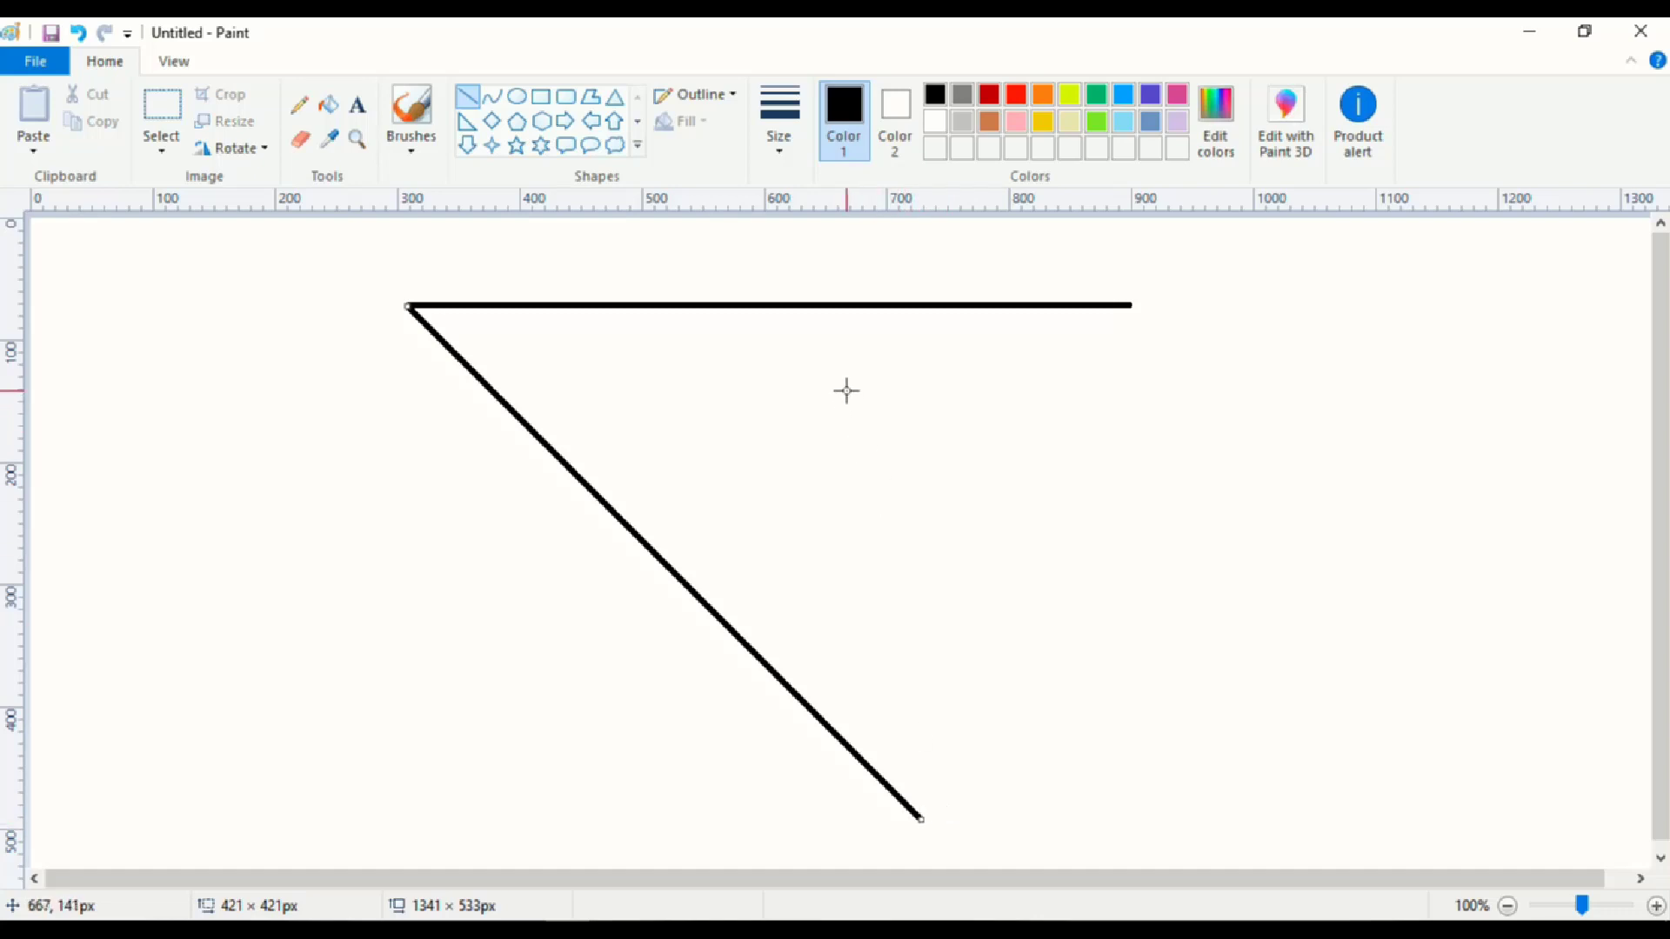
# Undo the diagonal and horizontal lines and redo both of them, two times in a row.
pyautogui.hotkey('ctrl', 'z')
pyautogui.hotkey('ctrl', 'z')
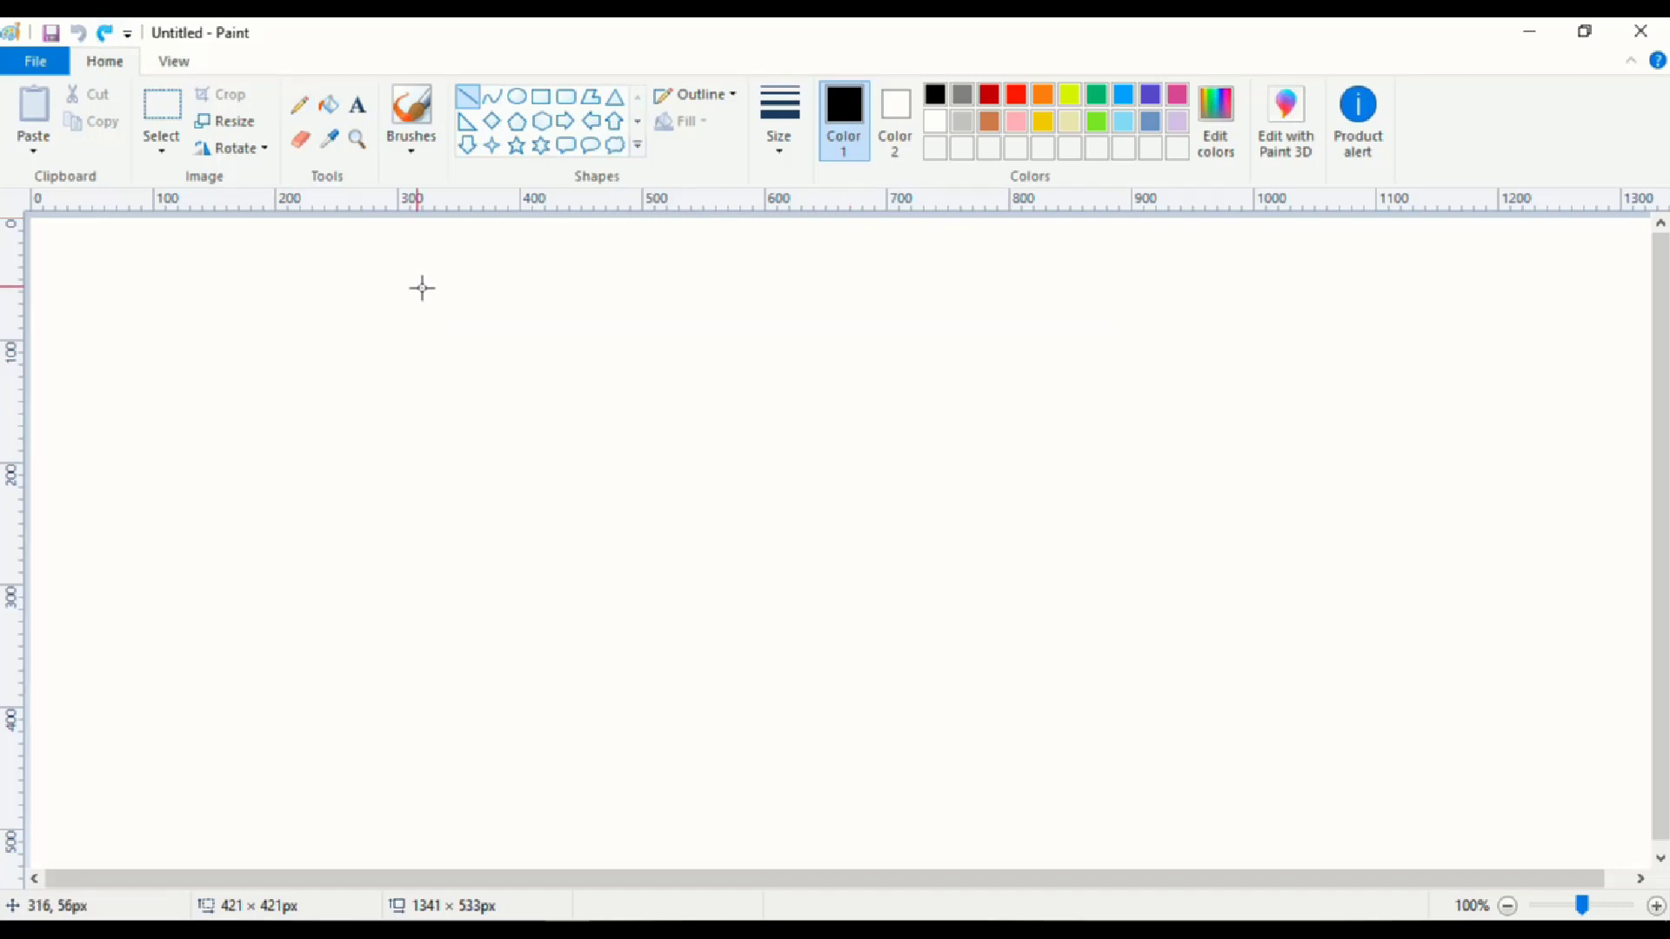
pyautogui.hotkey('ctrl', 'y')
pyautogui.hotkey('ctrl', 'y')
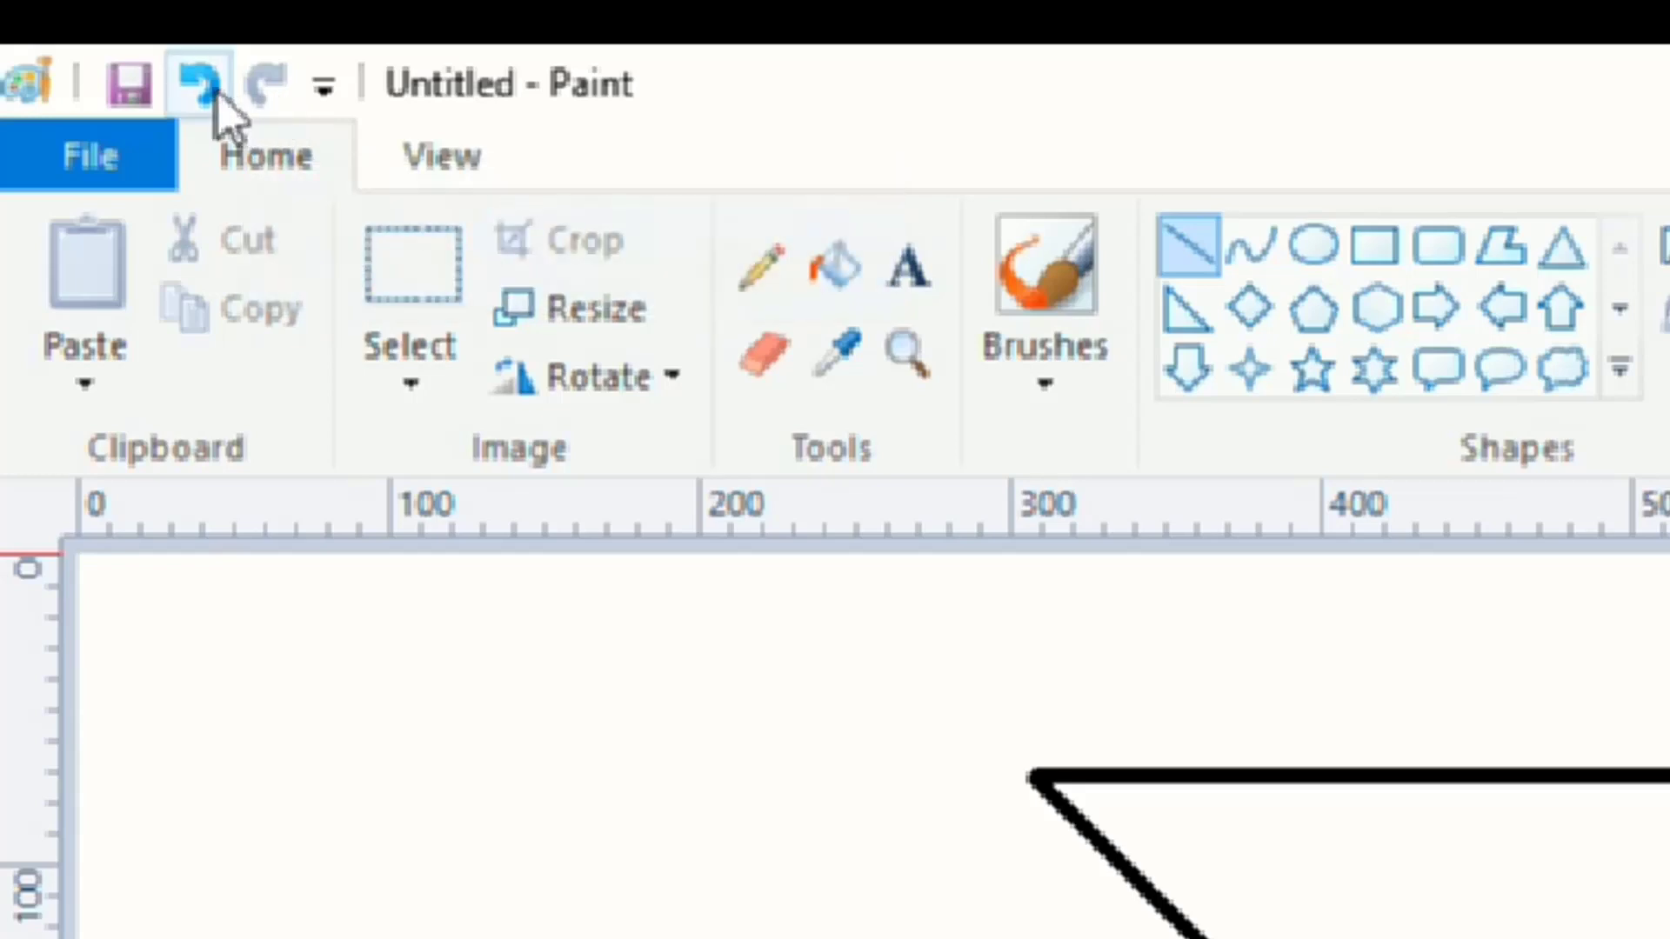
pyautogui.click(207, 89)
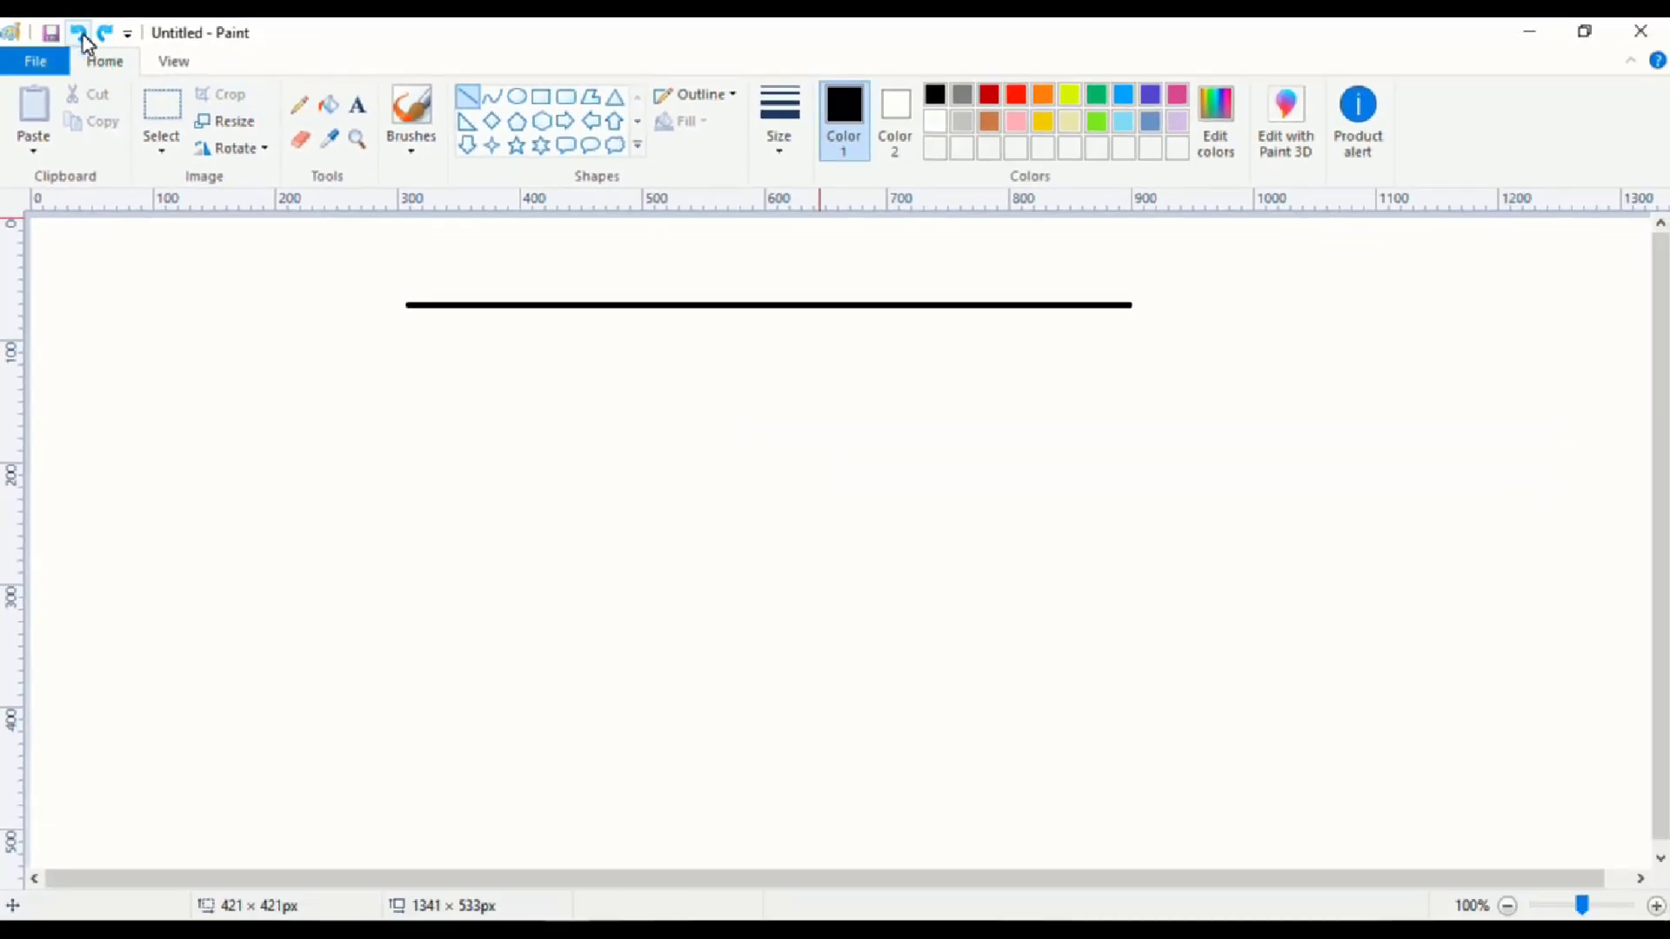
pyautogui.click(81, 36)
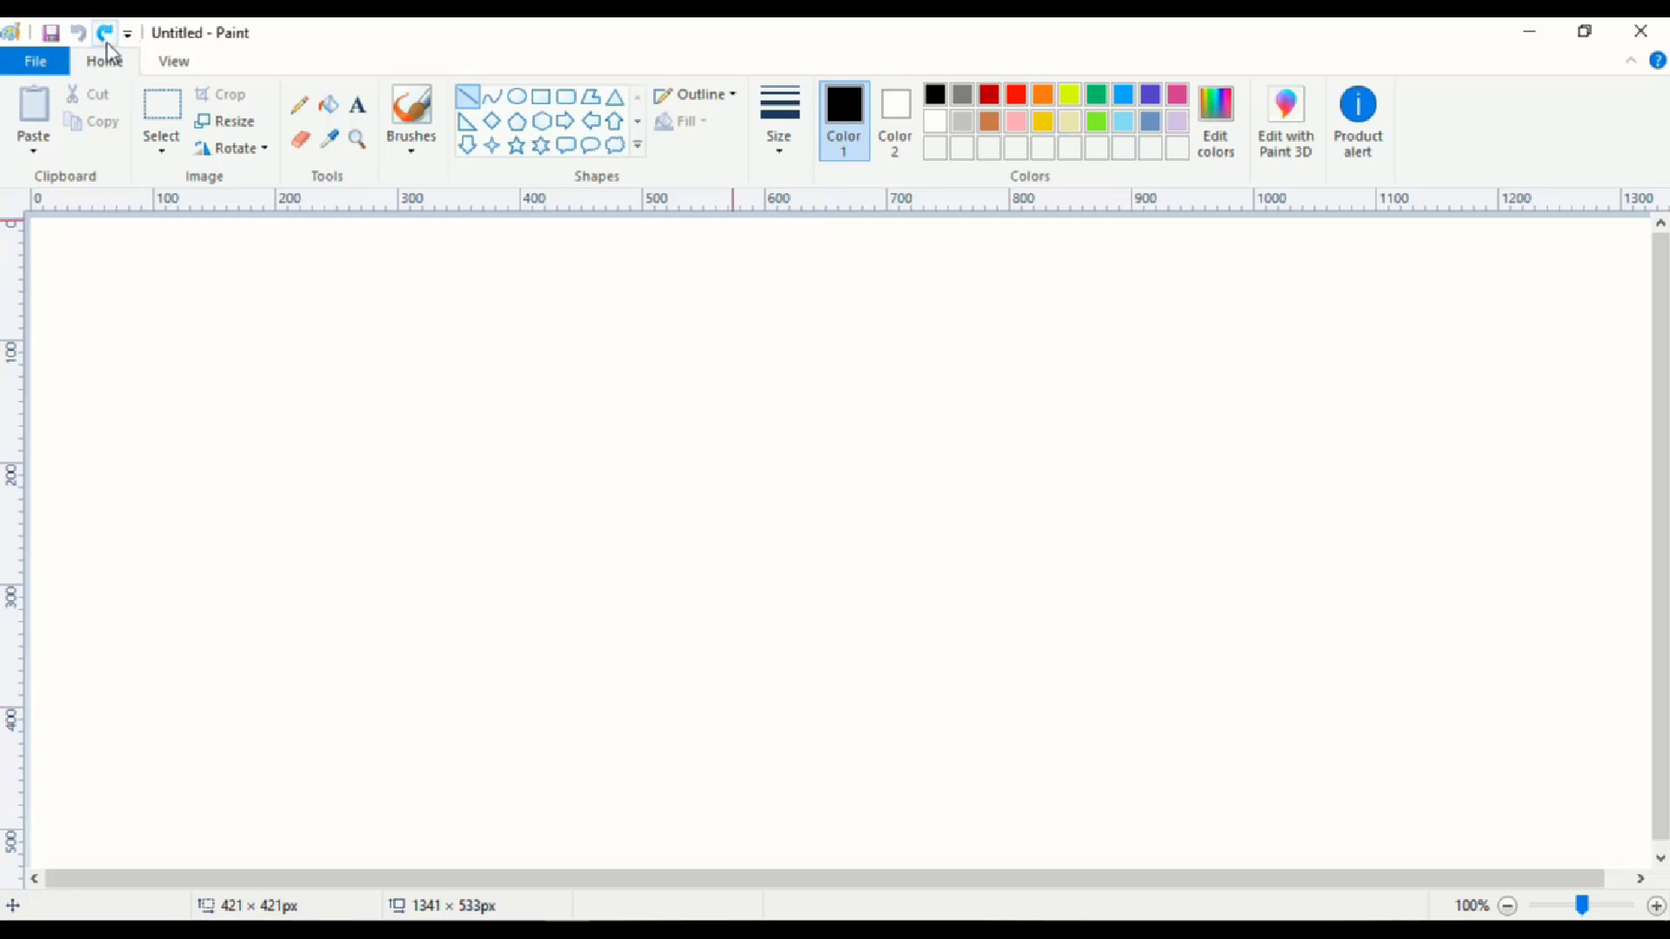
pyautogui.click(103, 36)
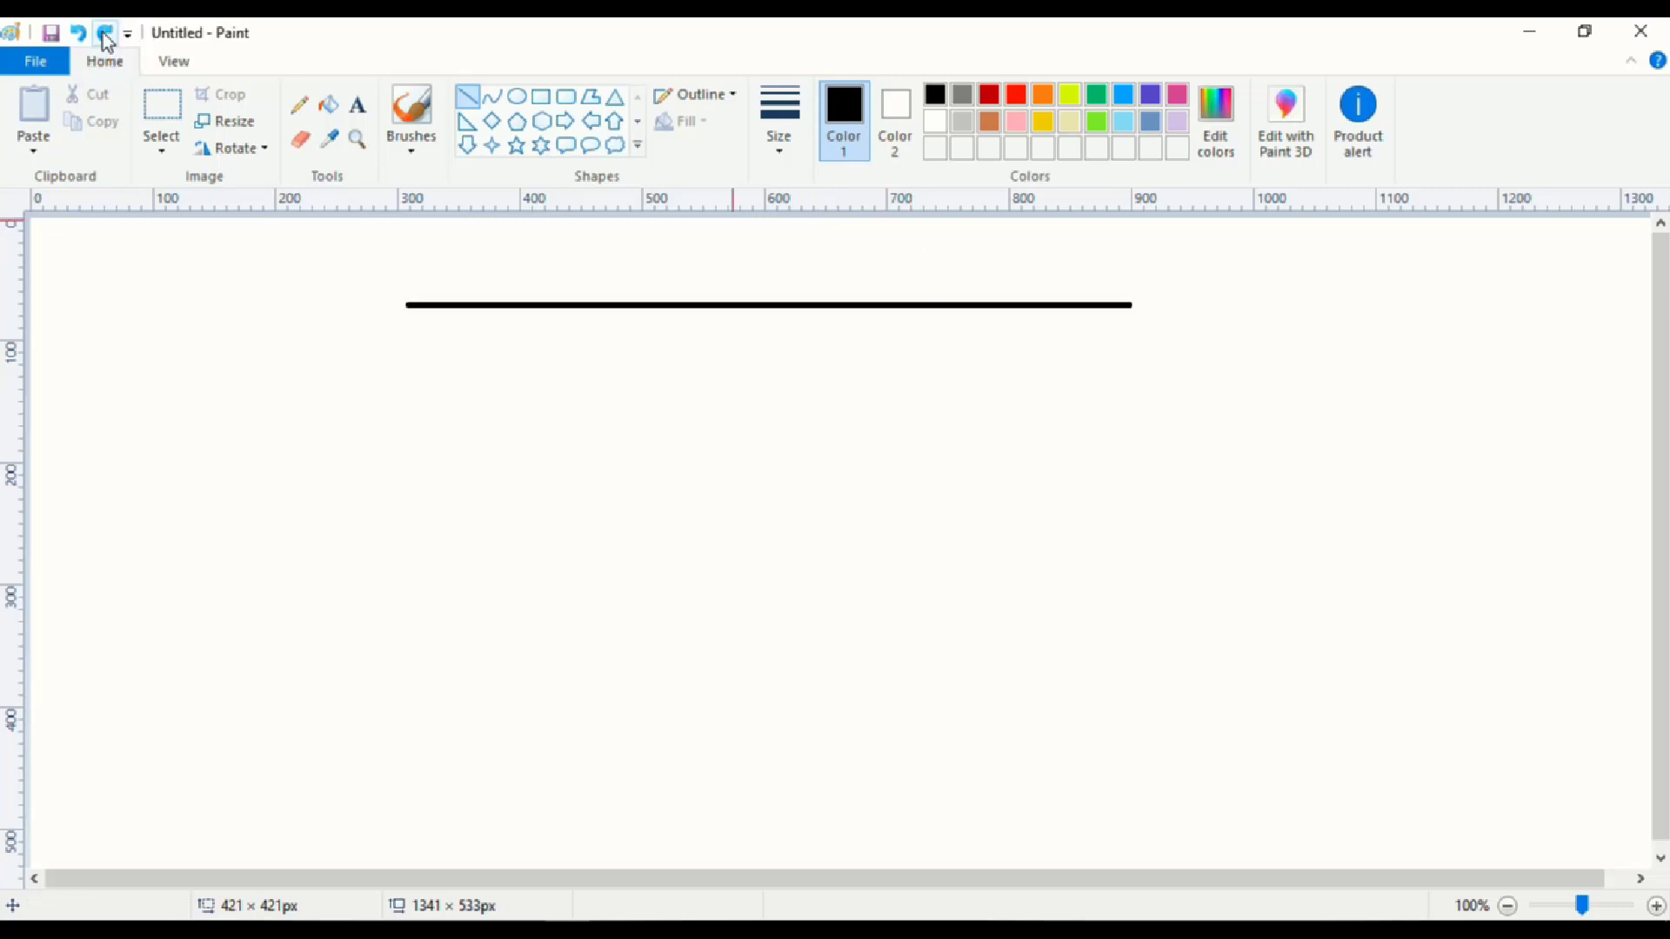
pyautogui.click(106, 38)
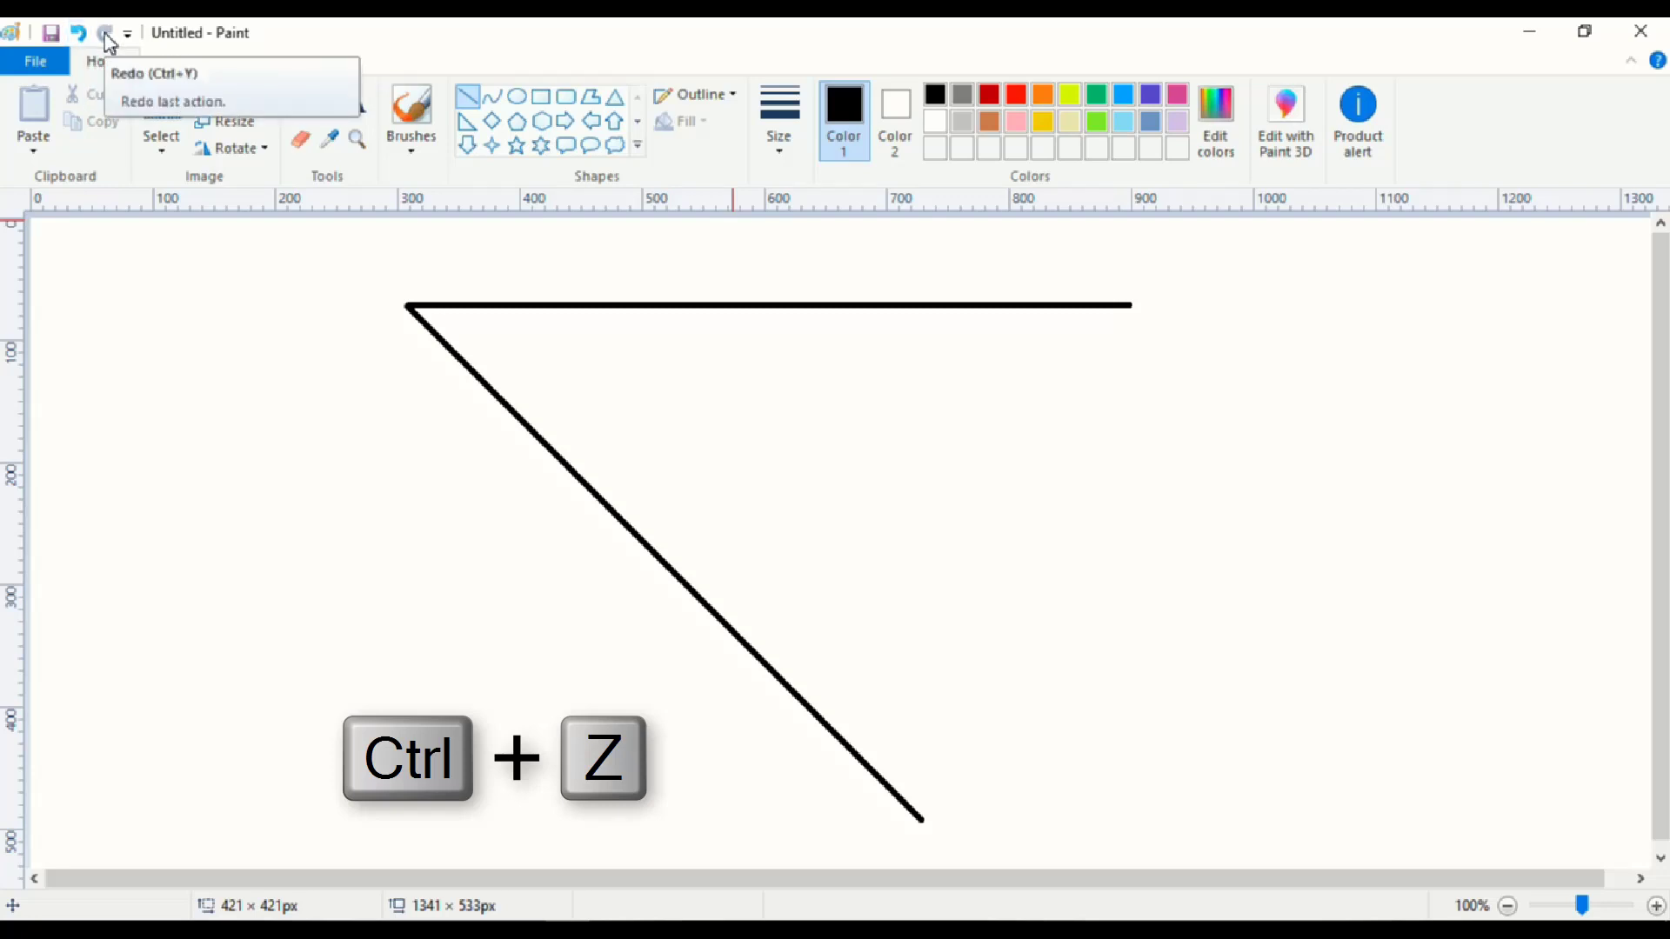
pyautogui.hotkey('ctrl', 'y')
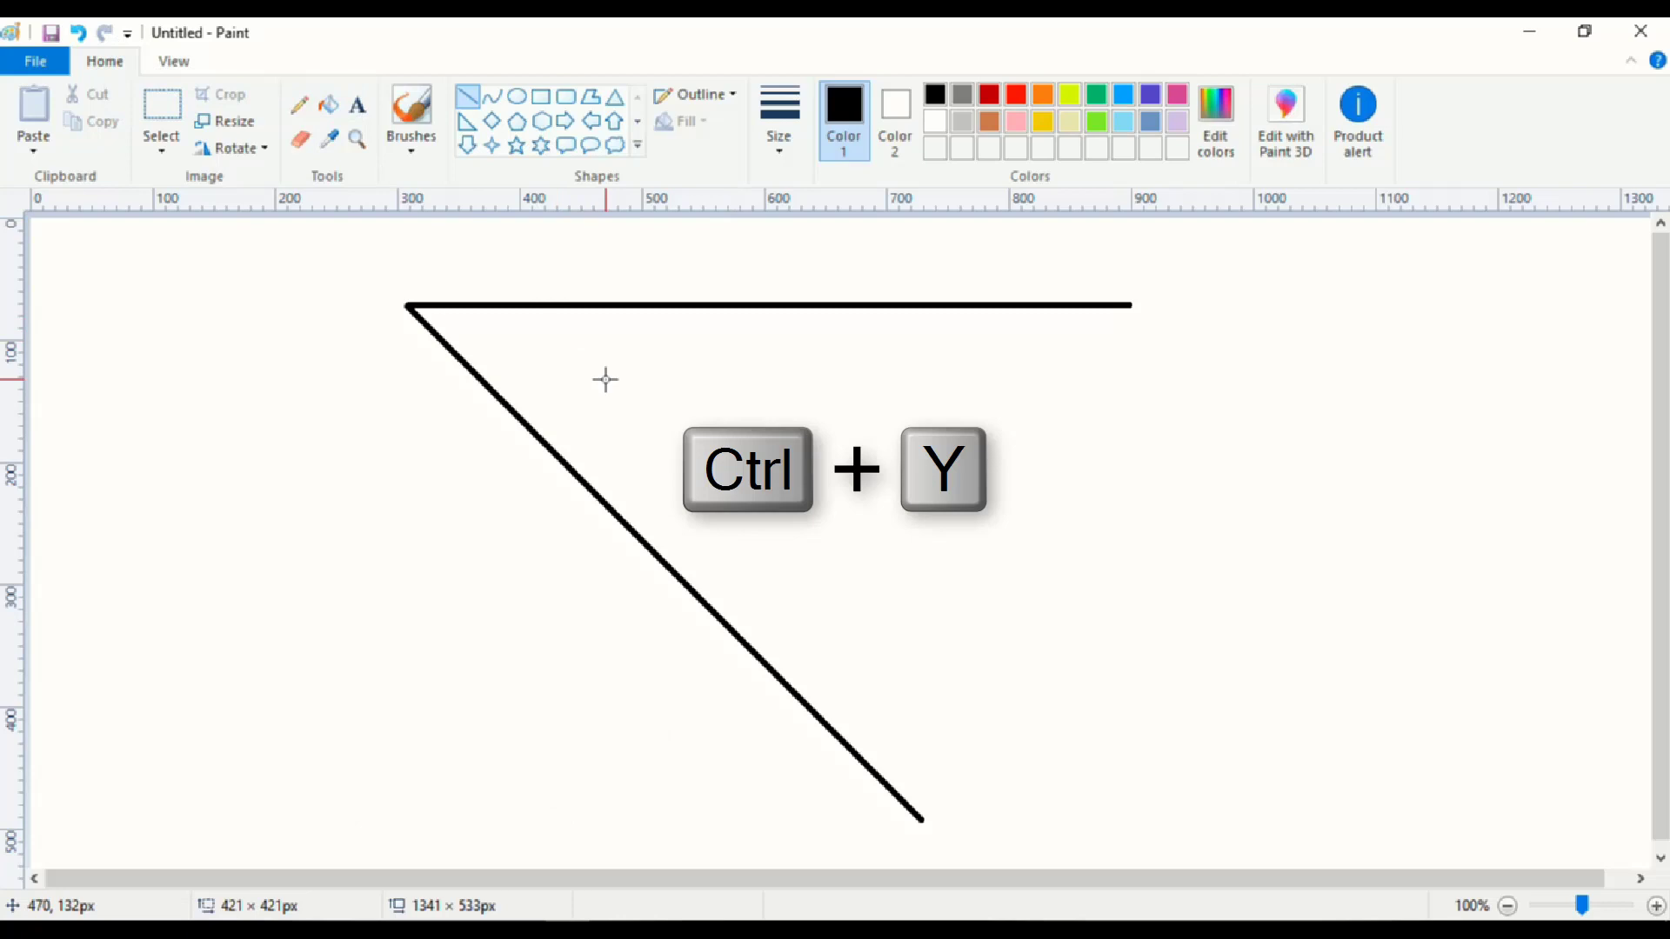
# Demonstrate undo and redo on the two lines once more, leaving the canvas cleared.
pyautogui.hotkey('ctrl', 'z')
pyautogui.hotkey('ctrl', 'z')
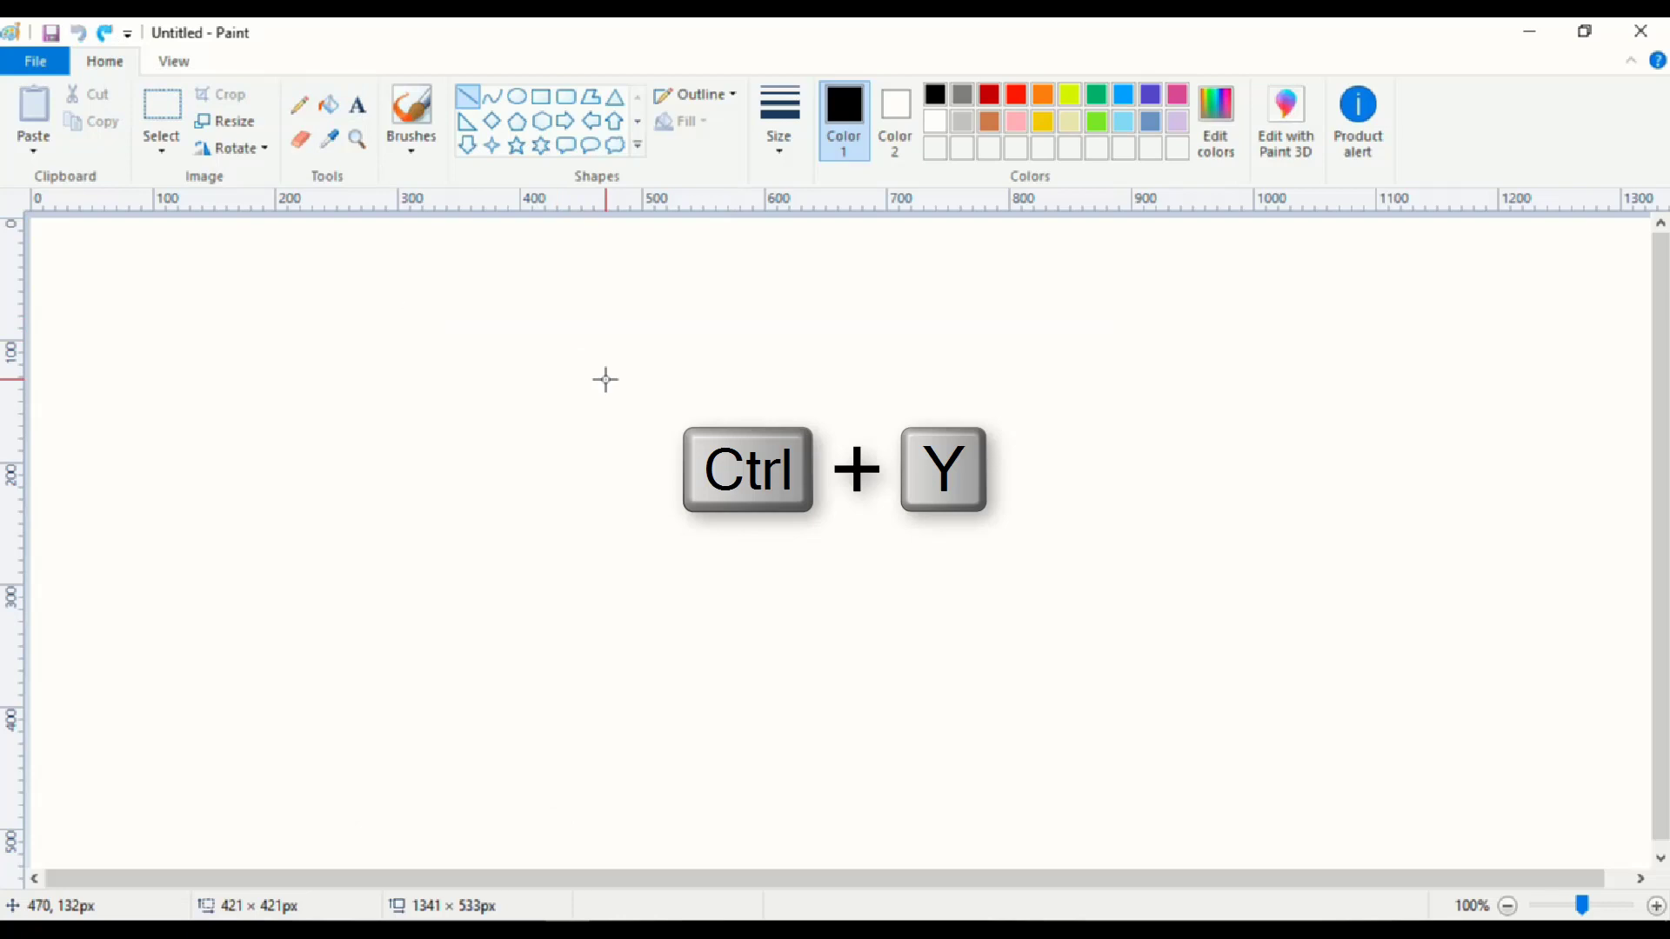
pyautogui.hotkey('ctrl', 'y')
pyautogui.hotkey('ctrl', 'y')
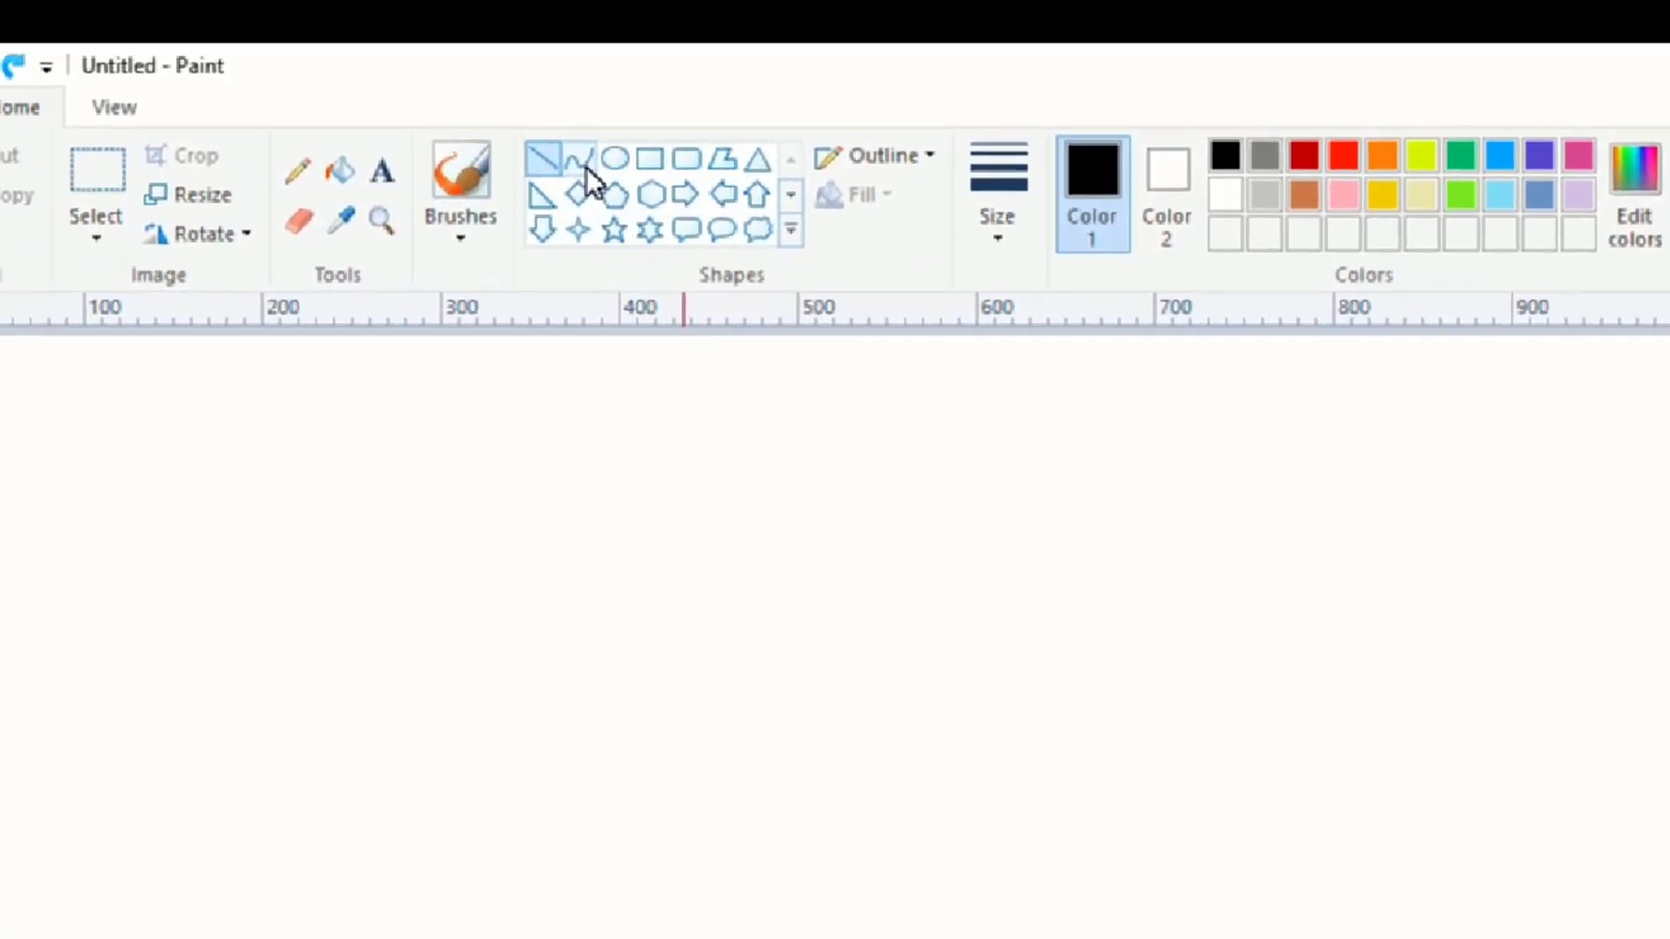
# Draw a horizontal line about 503 px wide with the Curve tool and bend it down then up into an S-shaped wave.
pyautogui.click(522, 119)
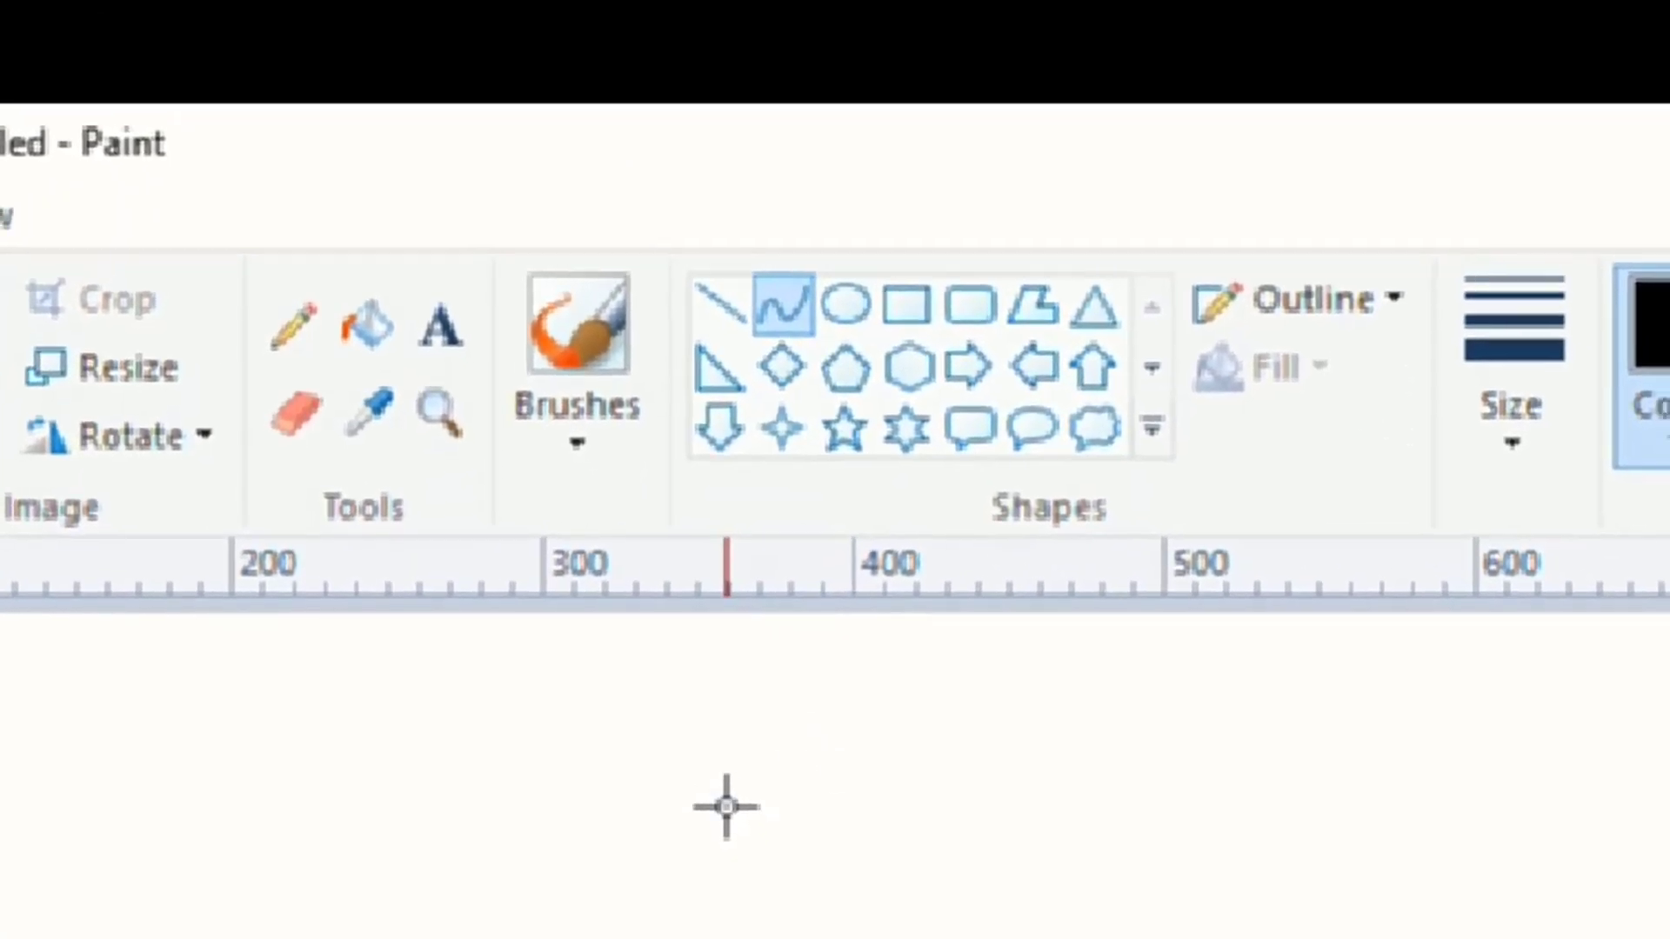
pyautogui.moveTo(730, 788)
pyautogui.mouseDown()
pyautogui.moveTo(1237, 826)
pyautogui.moveTo(1570, 825)
pyautogui.mouseUp()
pyautogui.moveTo(815, 307); pyautogui.dragTo(1083, 304)
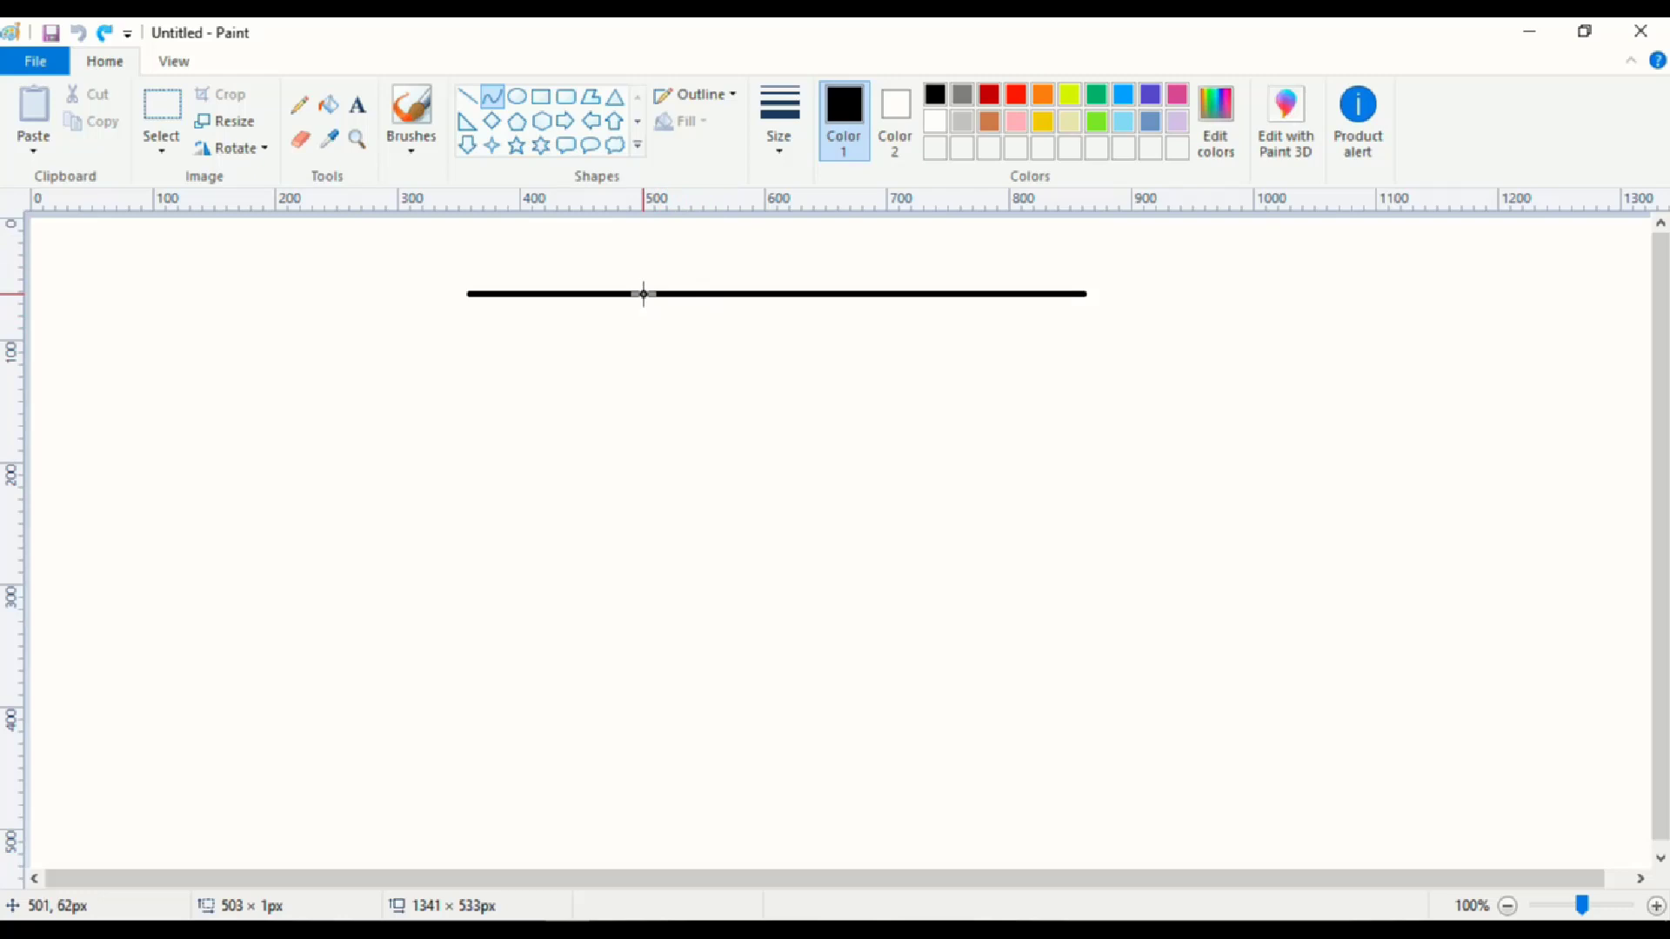
pyautogui.moveTo(644, 294); pyautogui.dragTo(652, 473)
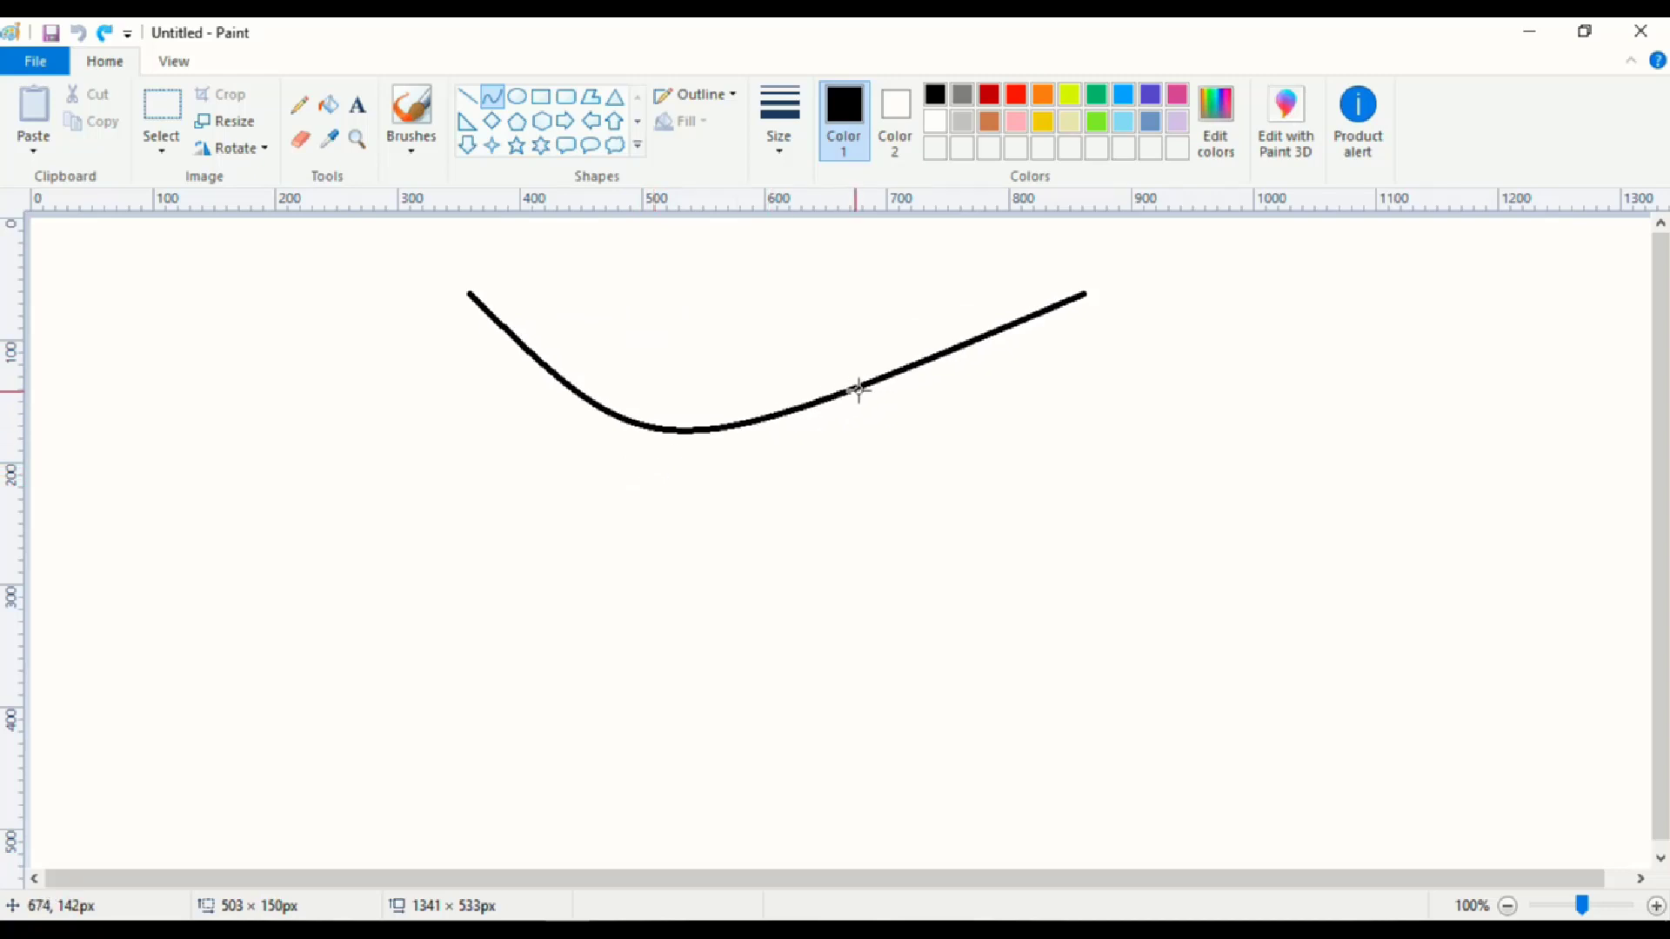
pyautogui.moveTo(891, 374); pyautogui.dragTo(805, 198)
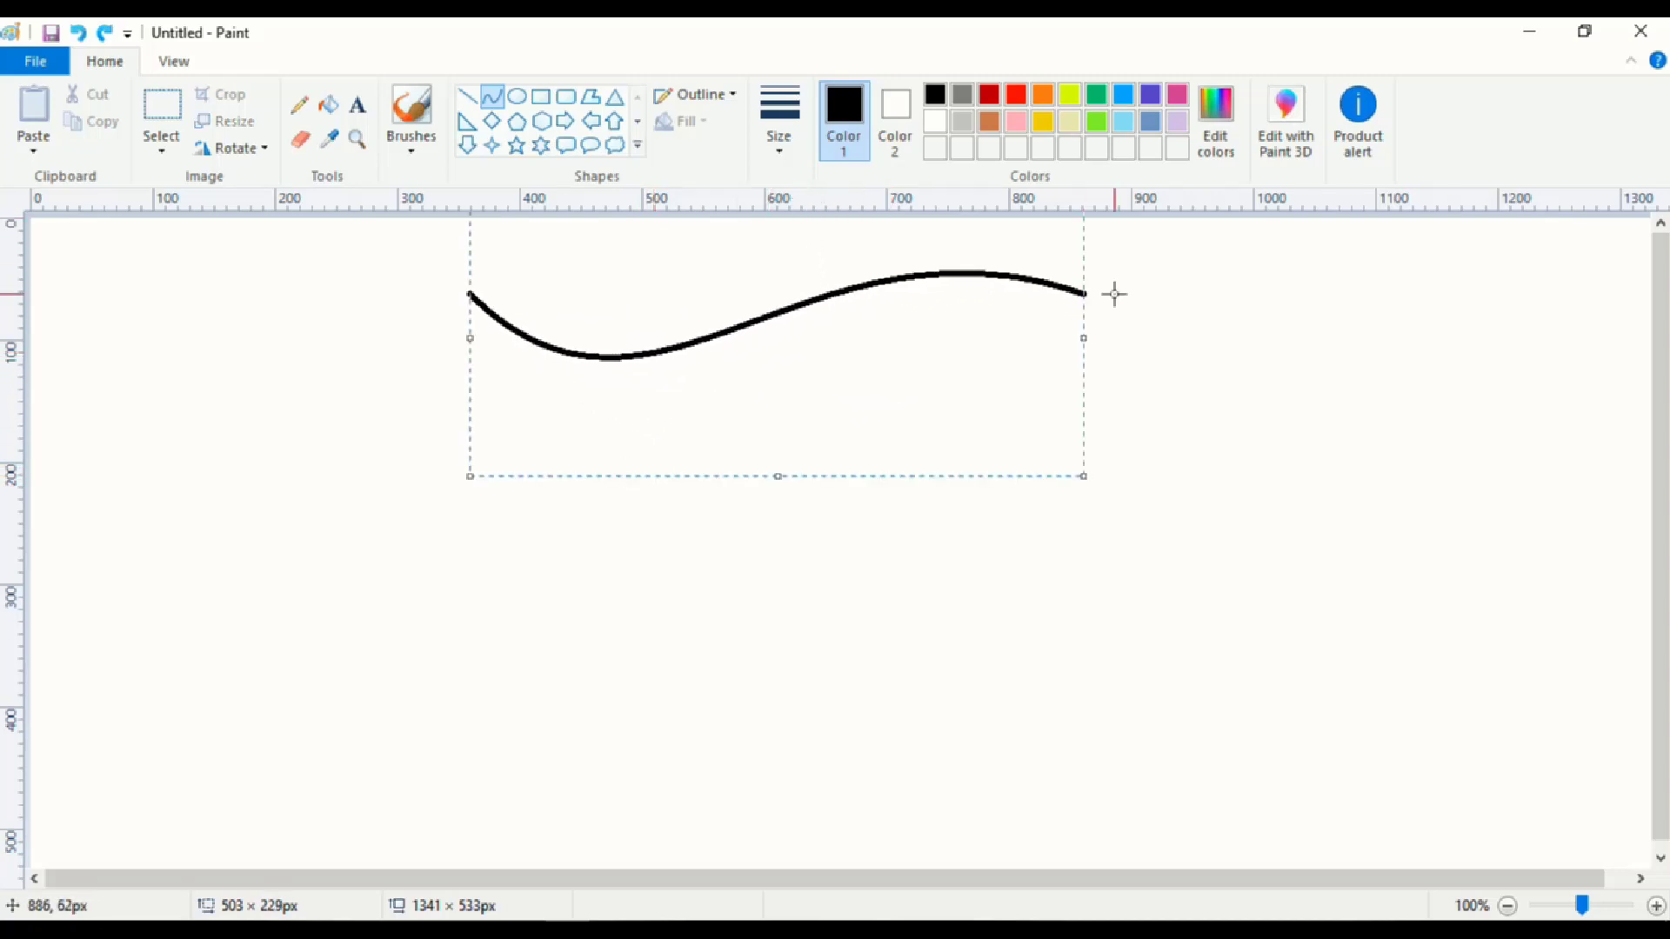
# Move the S-shaped curve down toward the middle of the canvas and delete it.
pyautogui.moveTo(1058, 317); pyautogui.dragTo(1071, 382)
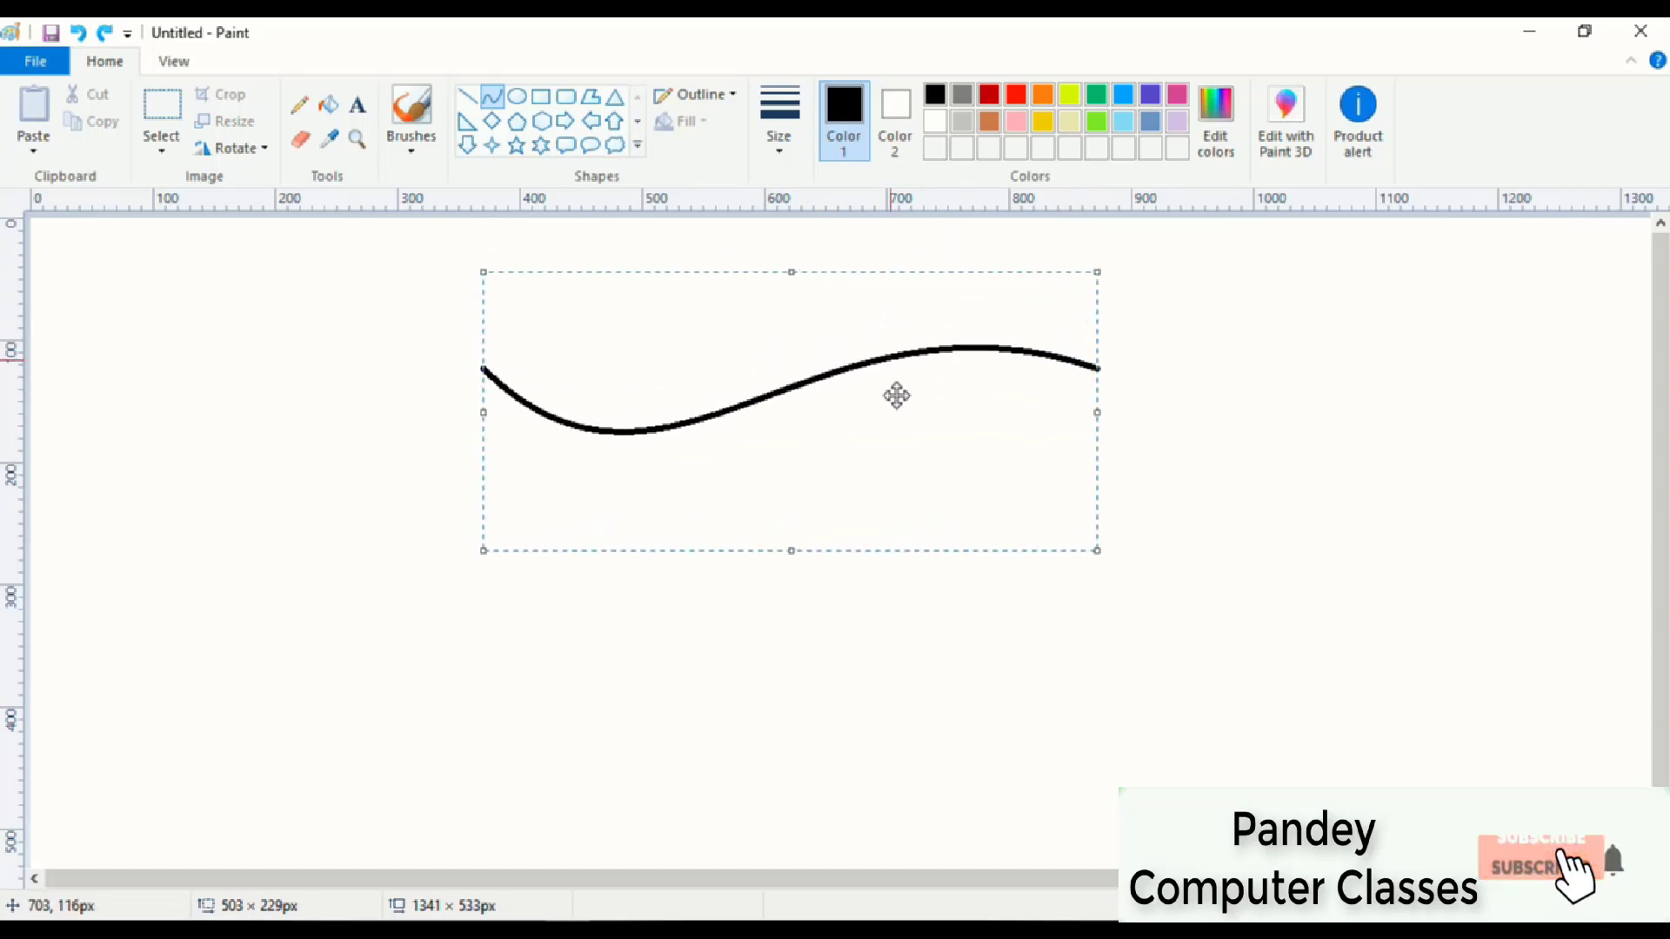
pyautogui.moveTo(894, 392); pyautogui.dragTo(820, 445)
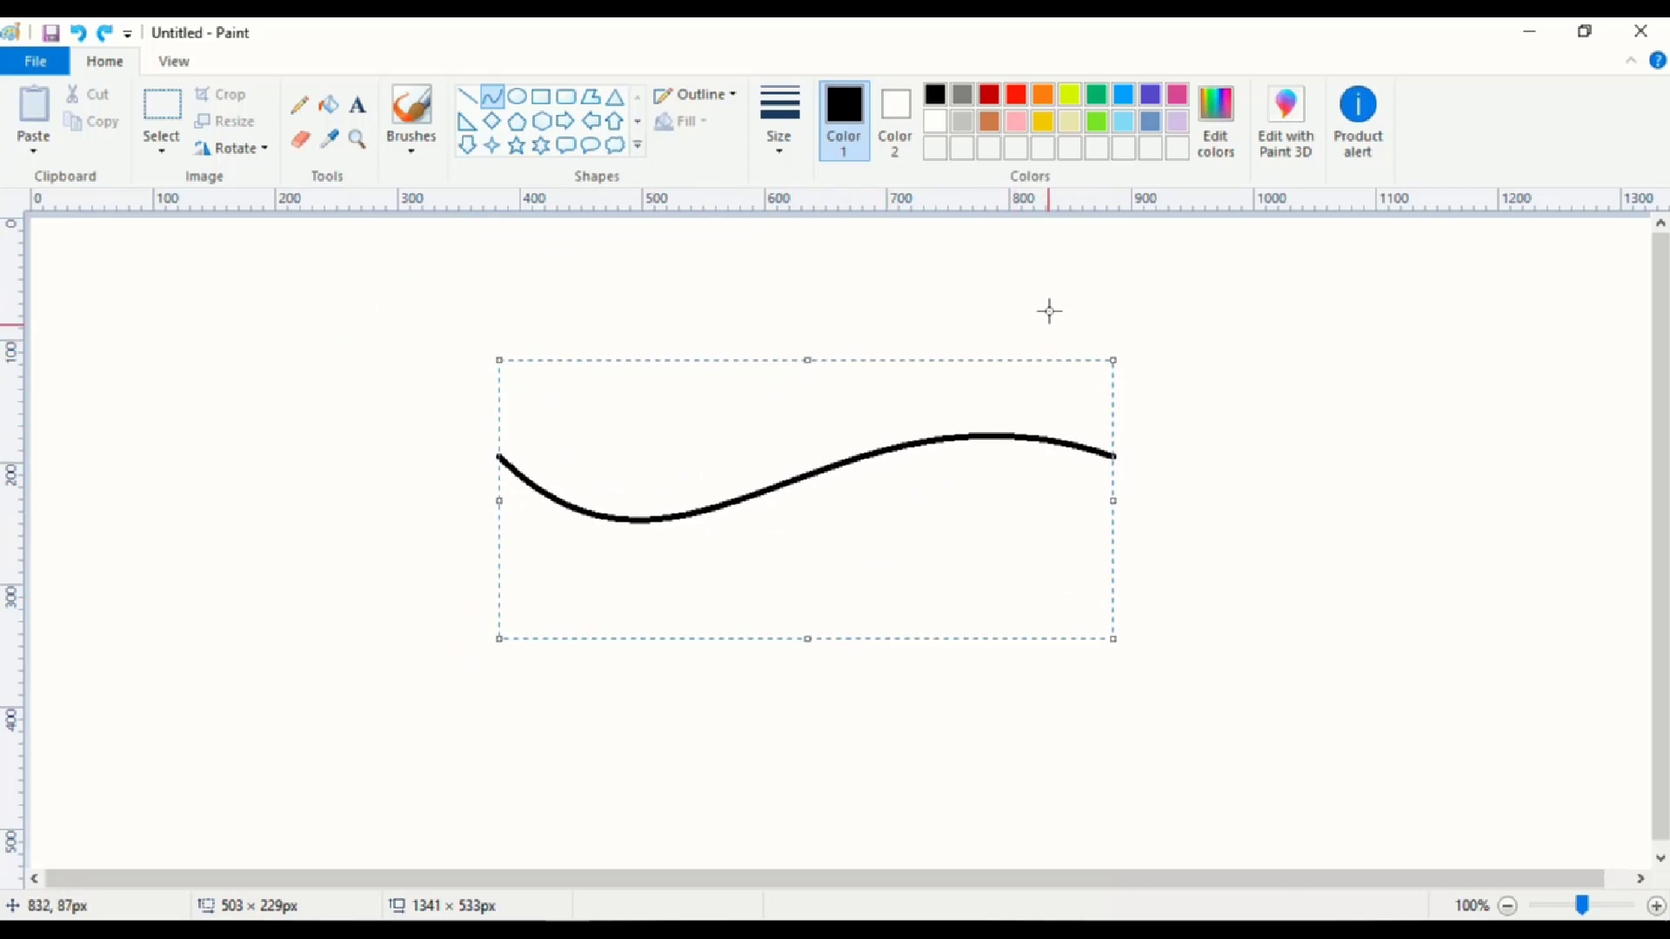
pyautogui.press('Delete')
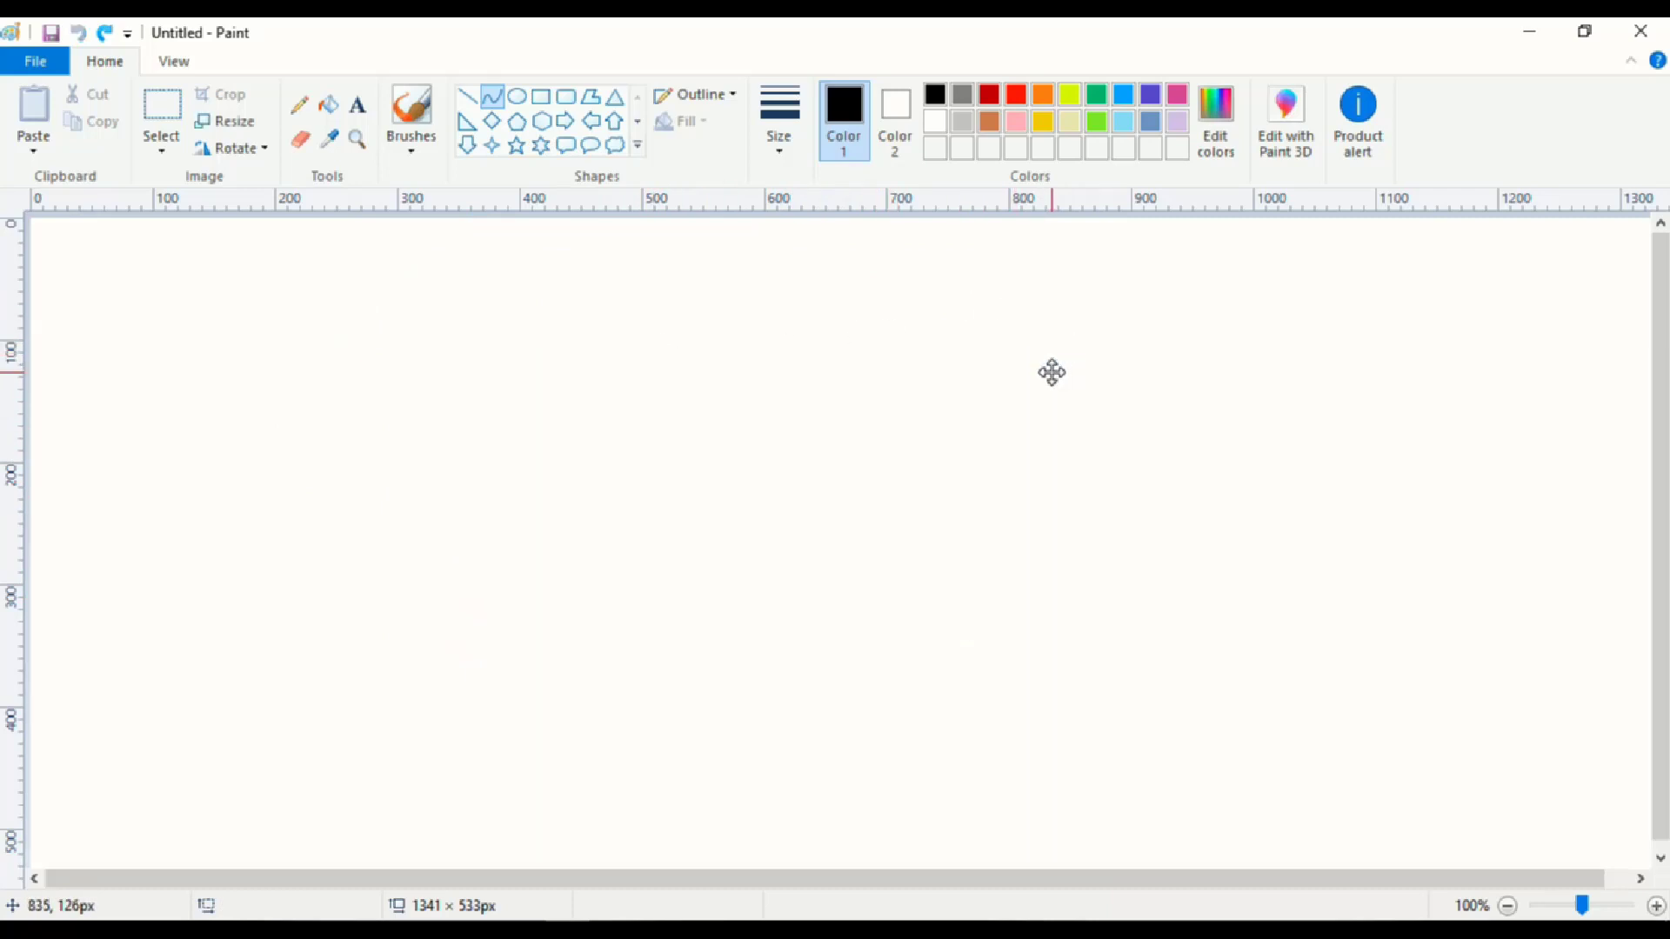
pyautogui.click(496, 103)
pyautogui.moveTo(466, 472); pyautogui.dragTo(742, 654)
pyautogui.moveTo(508, 498); pyautogui.dragTo(691, 261)
pyautogui.moveTo(718, 463); pyautogui.dragTo(453, 709)
pyautogui.hotkey('ctrl', 'z')
# Draw a vertical curve about 157 px tall near the canvas centre, bowed slightly to the right below its midpoint.
pyautogui.moveTo(756, 349); pyautogui.dragTo(754, 540)
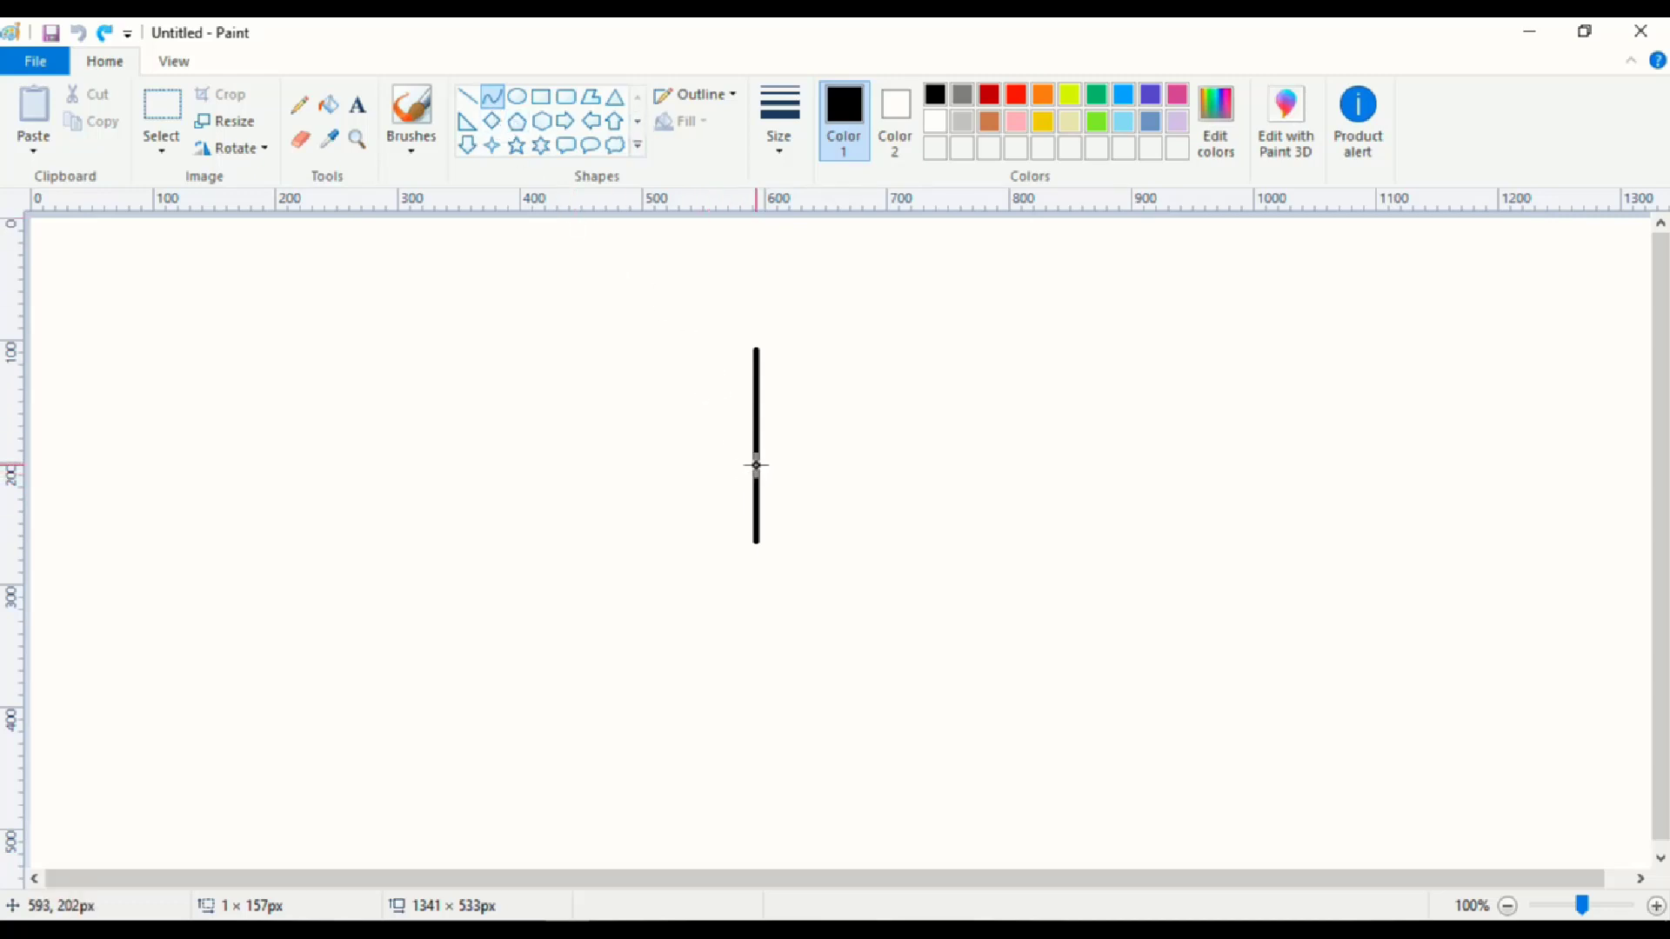
pyautogui.moveTo(756, 470); pyautogui.dragTo(787, 478)
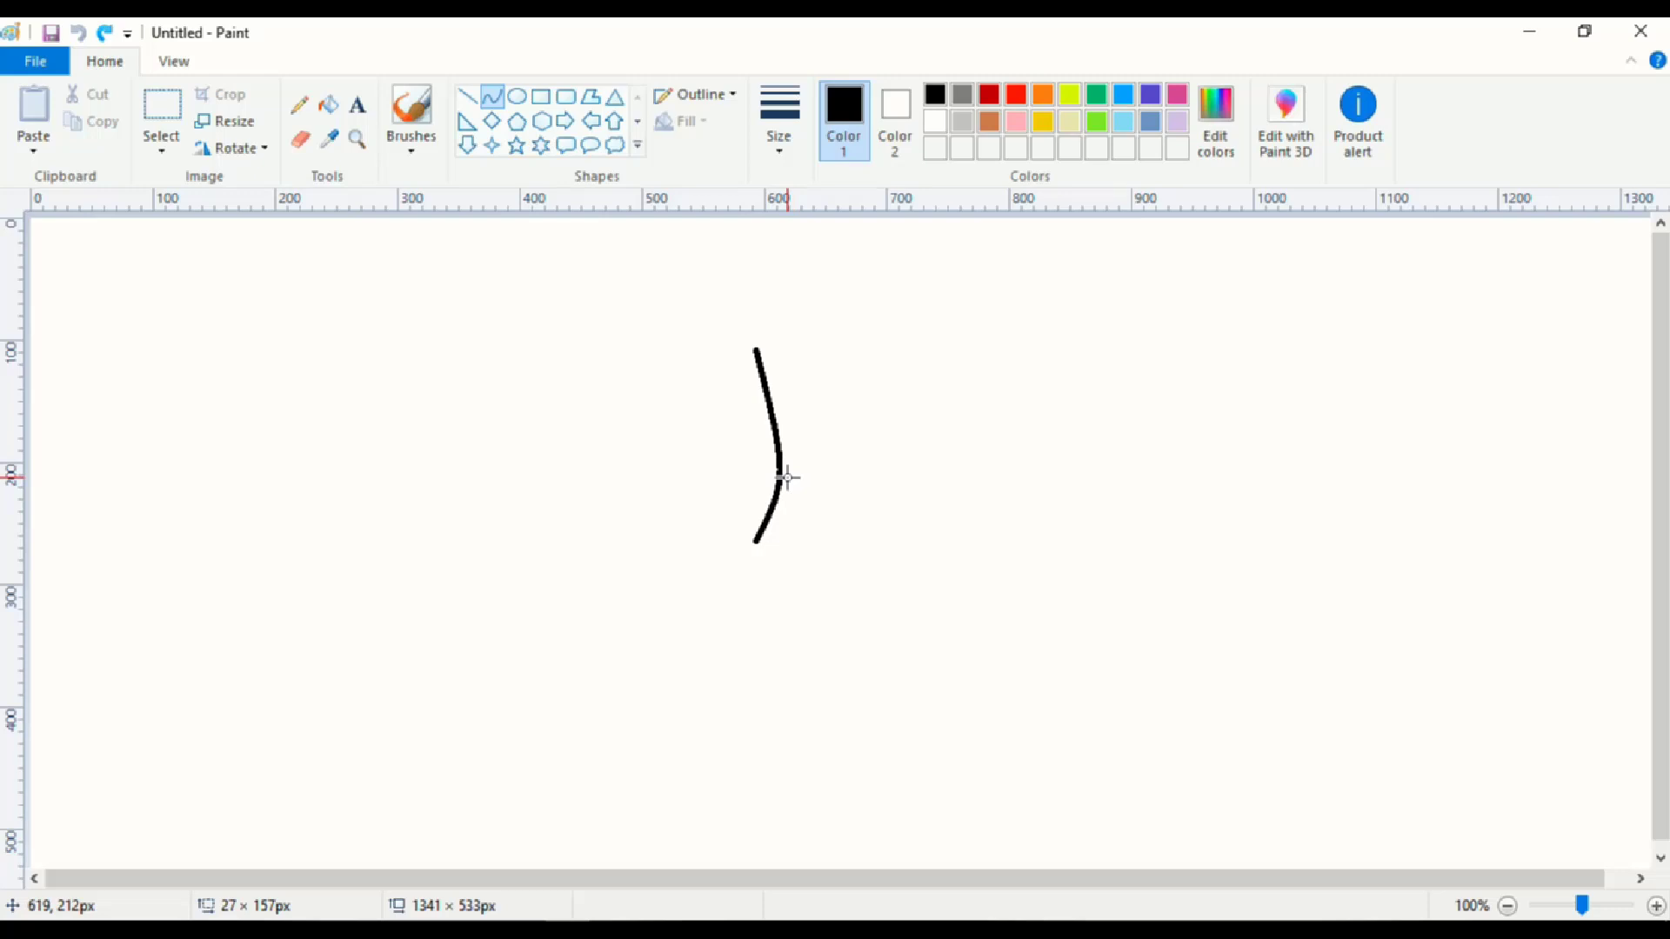
pyautogui.moveTo(787, 478); pyautogui.dragTo(782, 477)
pyautogui.click(826, 436)
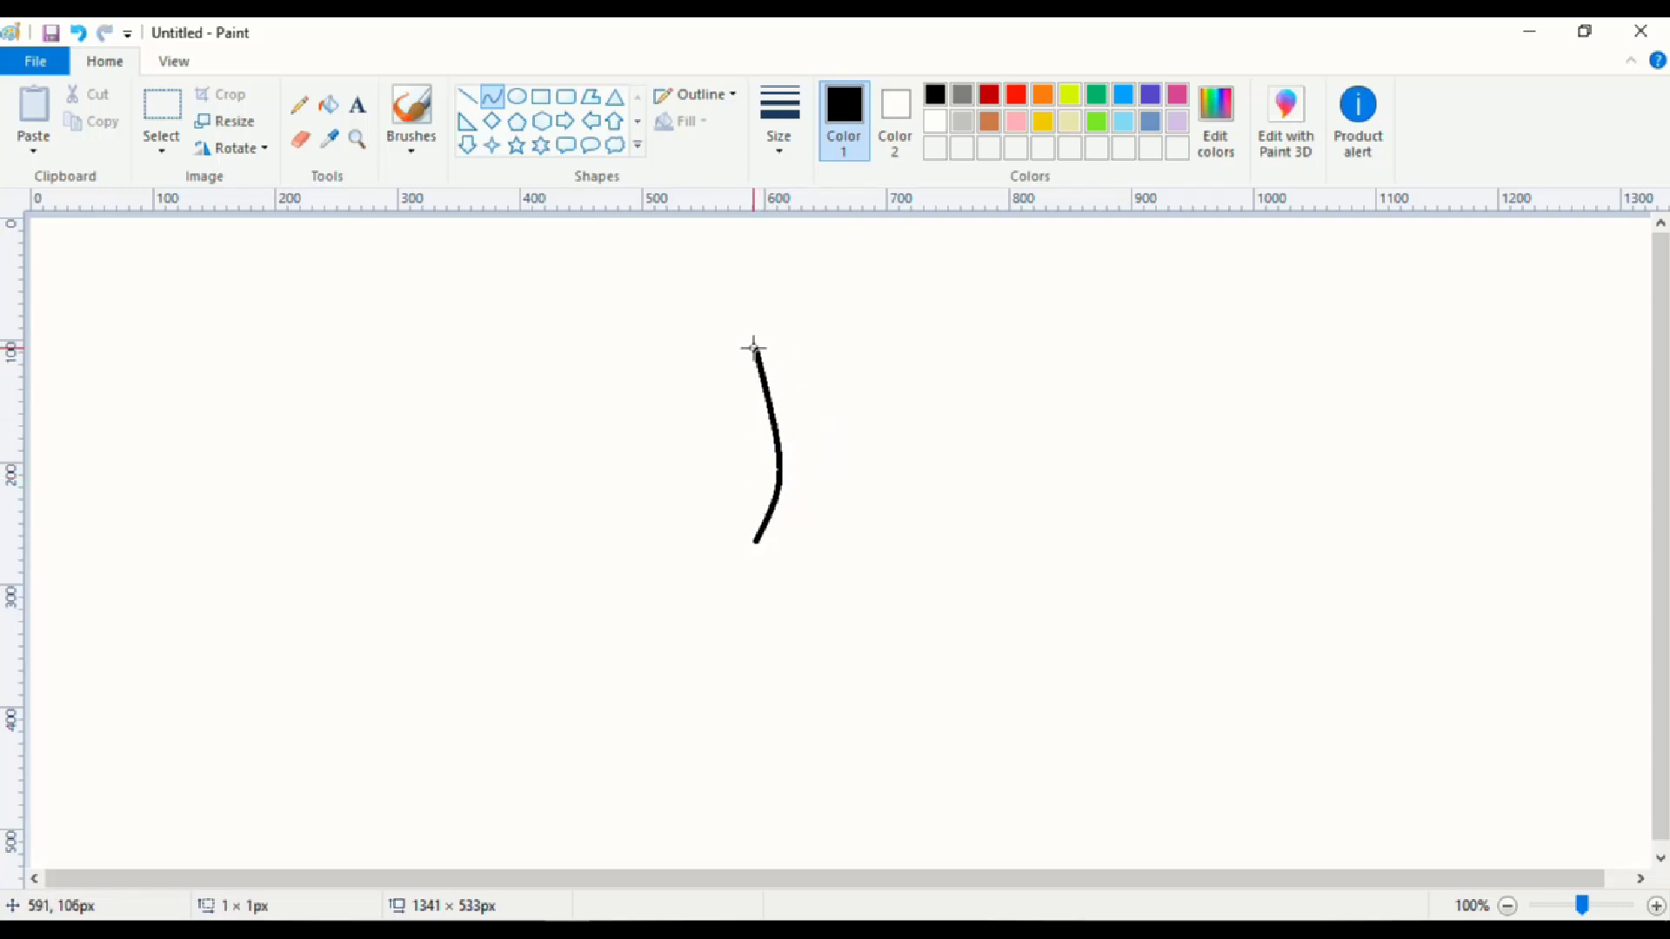
# Close the centre petal with a second vertical curve about 162 px tall, bowed left and joining both ends of the existing curve.
pyautogui.moveTo(753, 348); pyautogui.dragTo(753, 544)
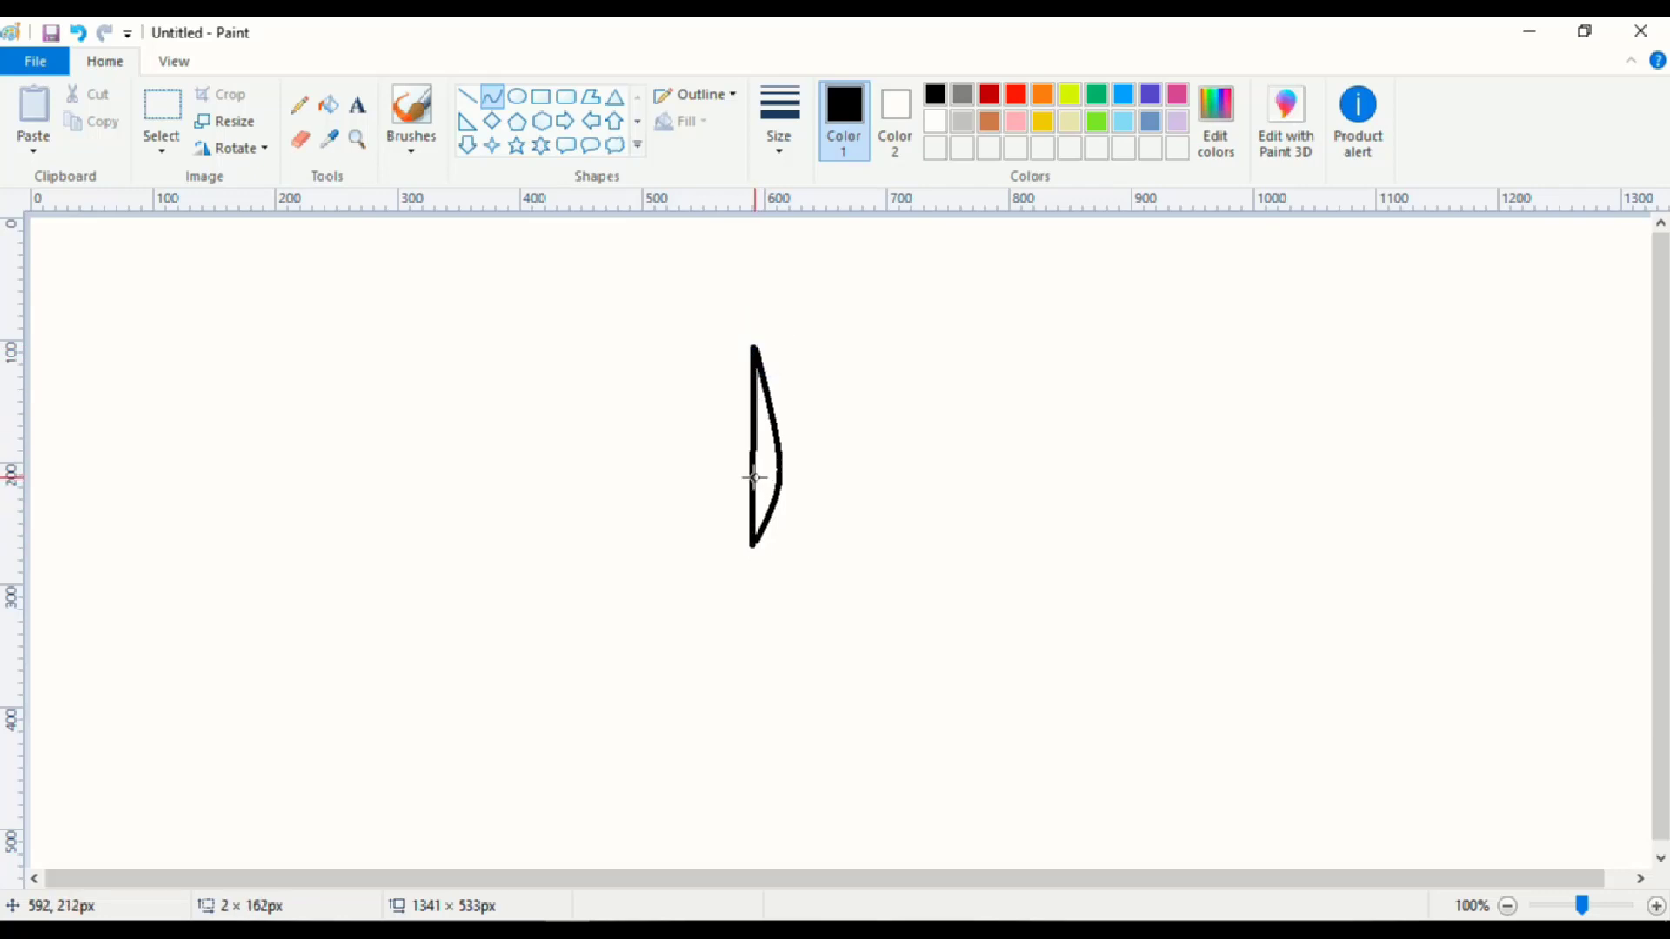
pyautogui.moveTo(752, 476); pyautogui.dragTo(720, 477)
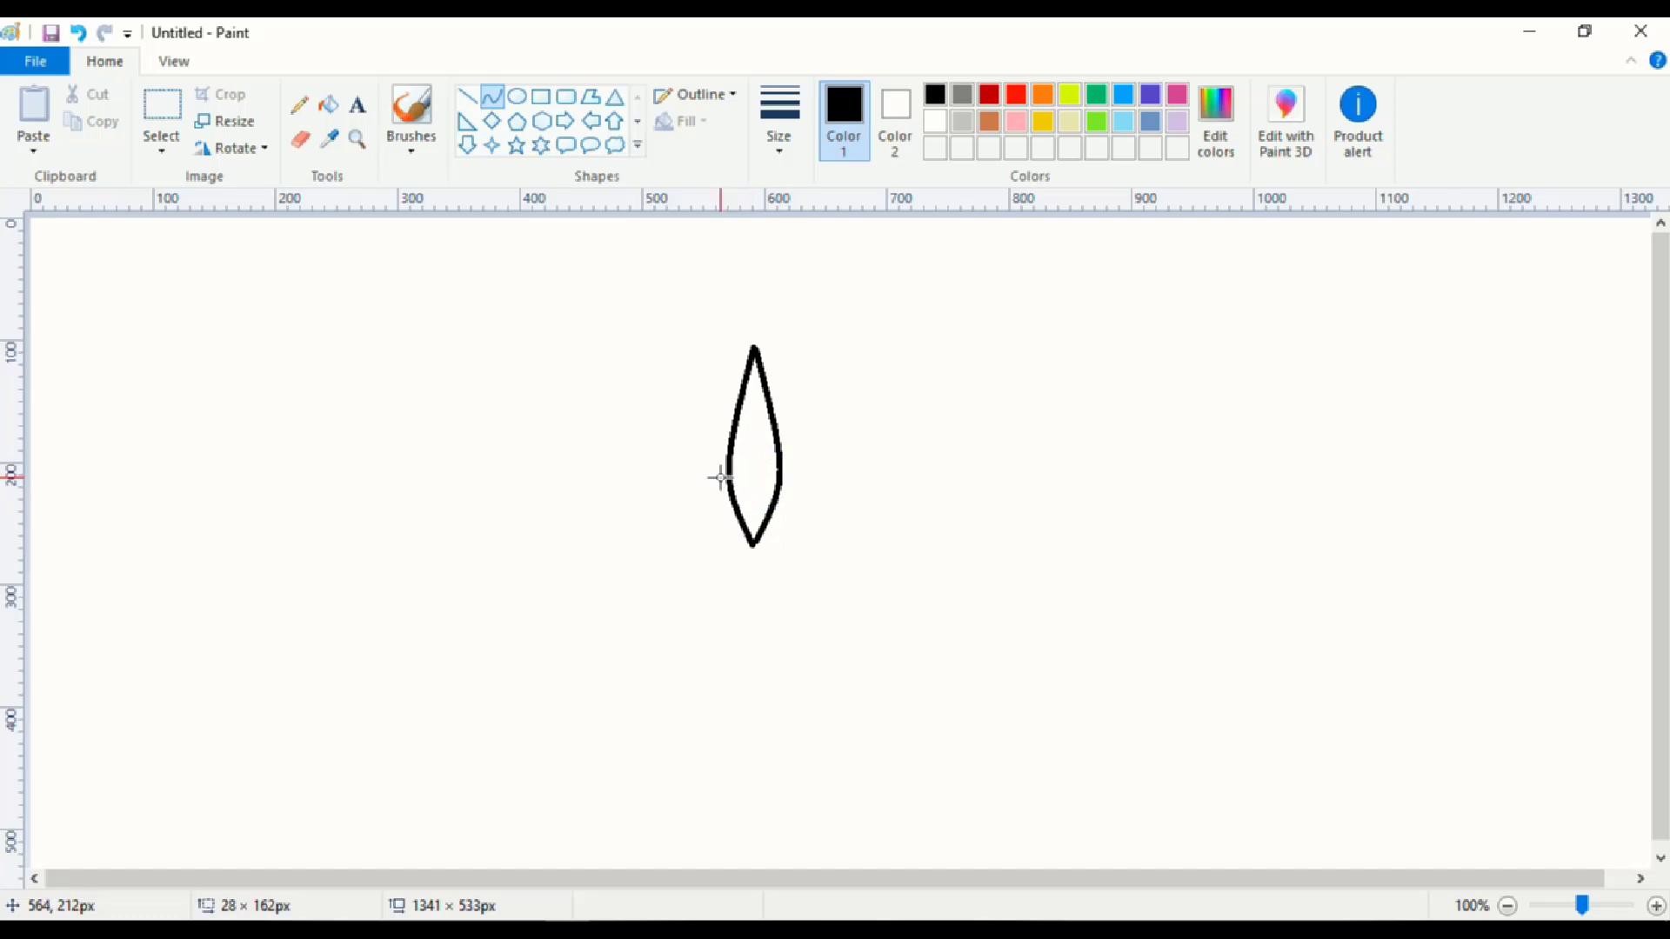
pyautogui.moveTo(718, 477); pyautogui.dragTo(719, 476)
pyautogui.click(802, 400)
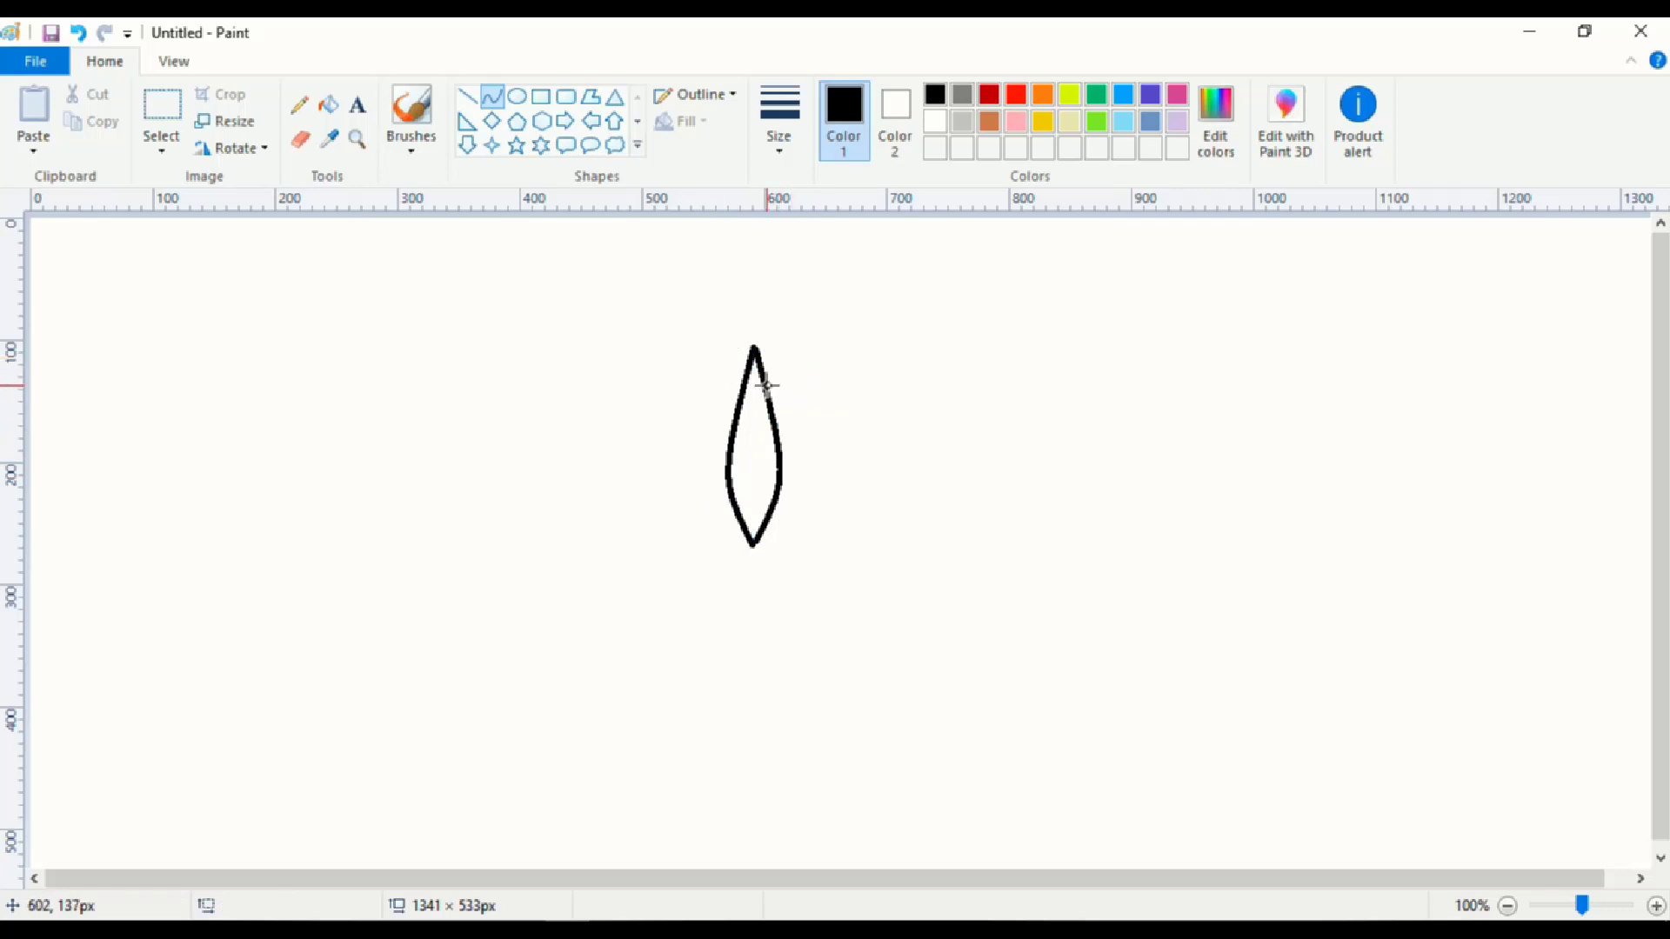
# Draw the first petal right of the centre one, with a short upward-curving top edge and a right-bowed outer side about 152 px tall to the base.
pyautogui.moveTo(765, 383); pyautogui.dragTo(798, 356)
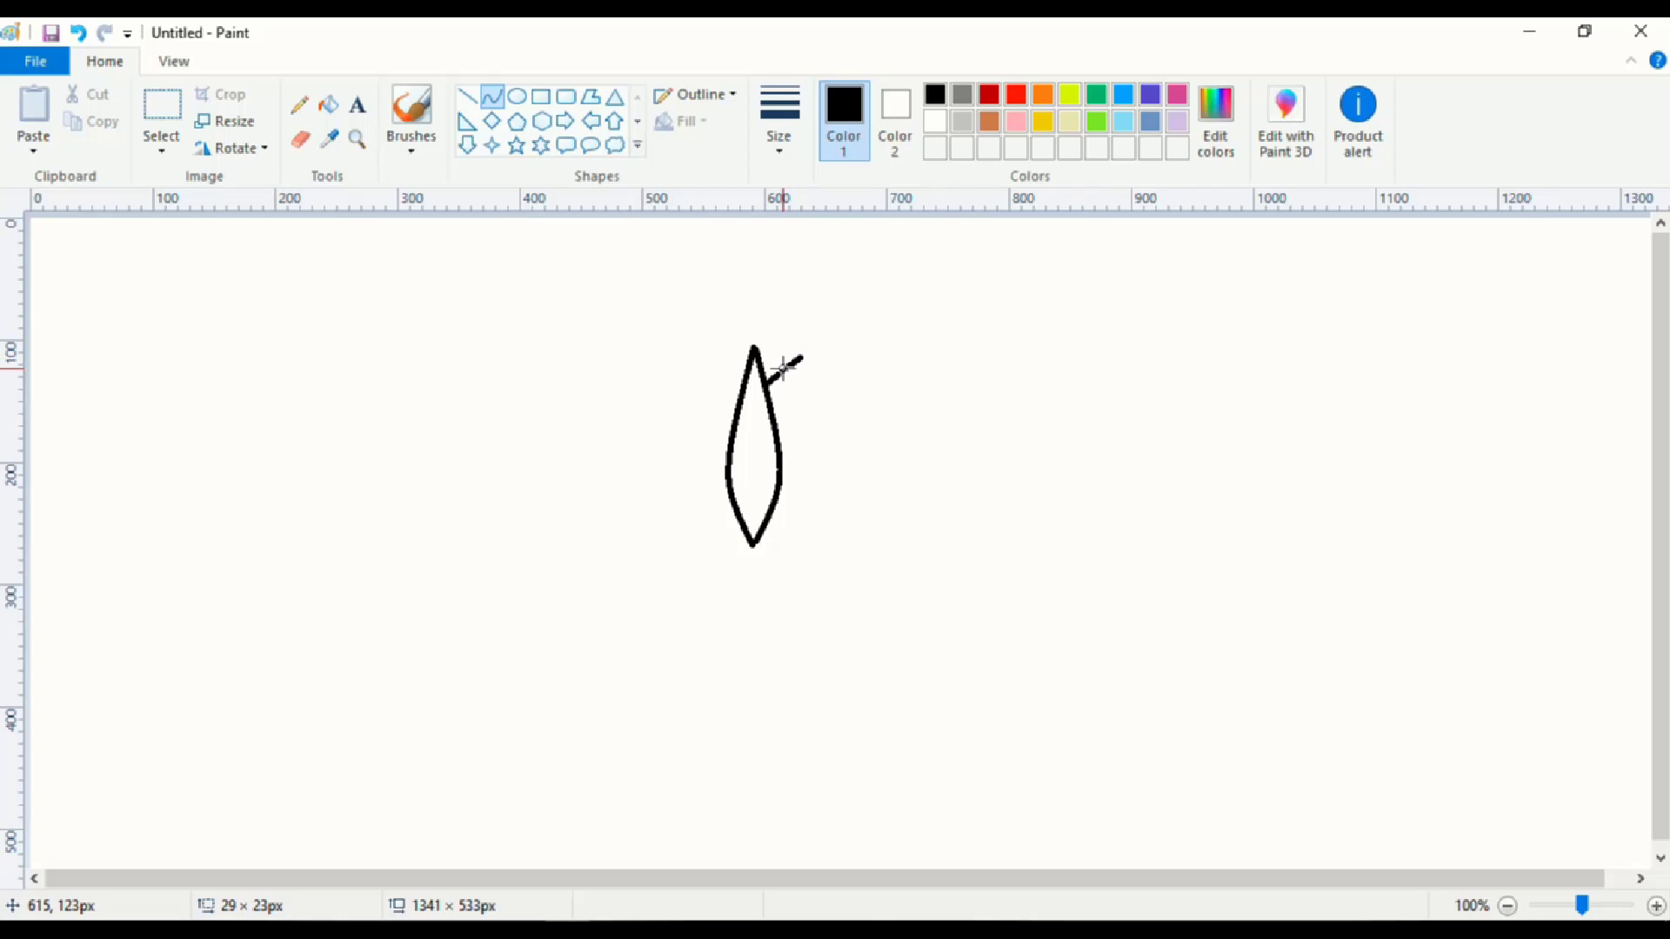
pyautogui.moveTo(783, 370); pyautogui.dragTo(790, 373)
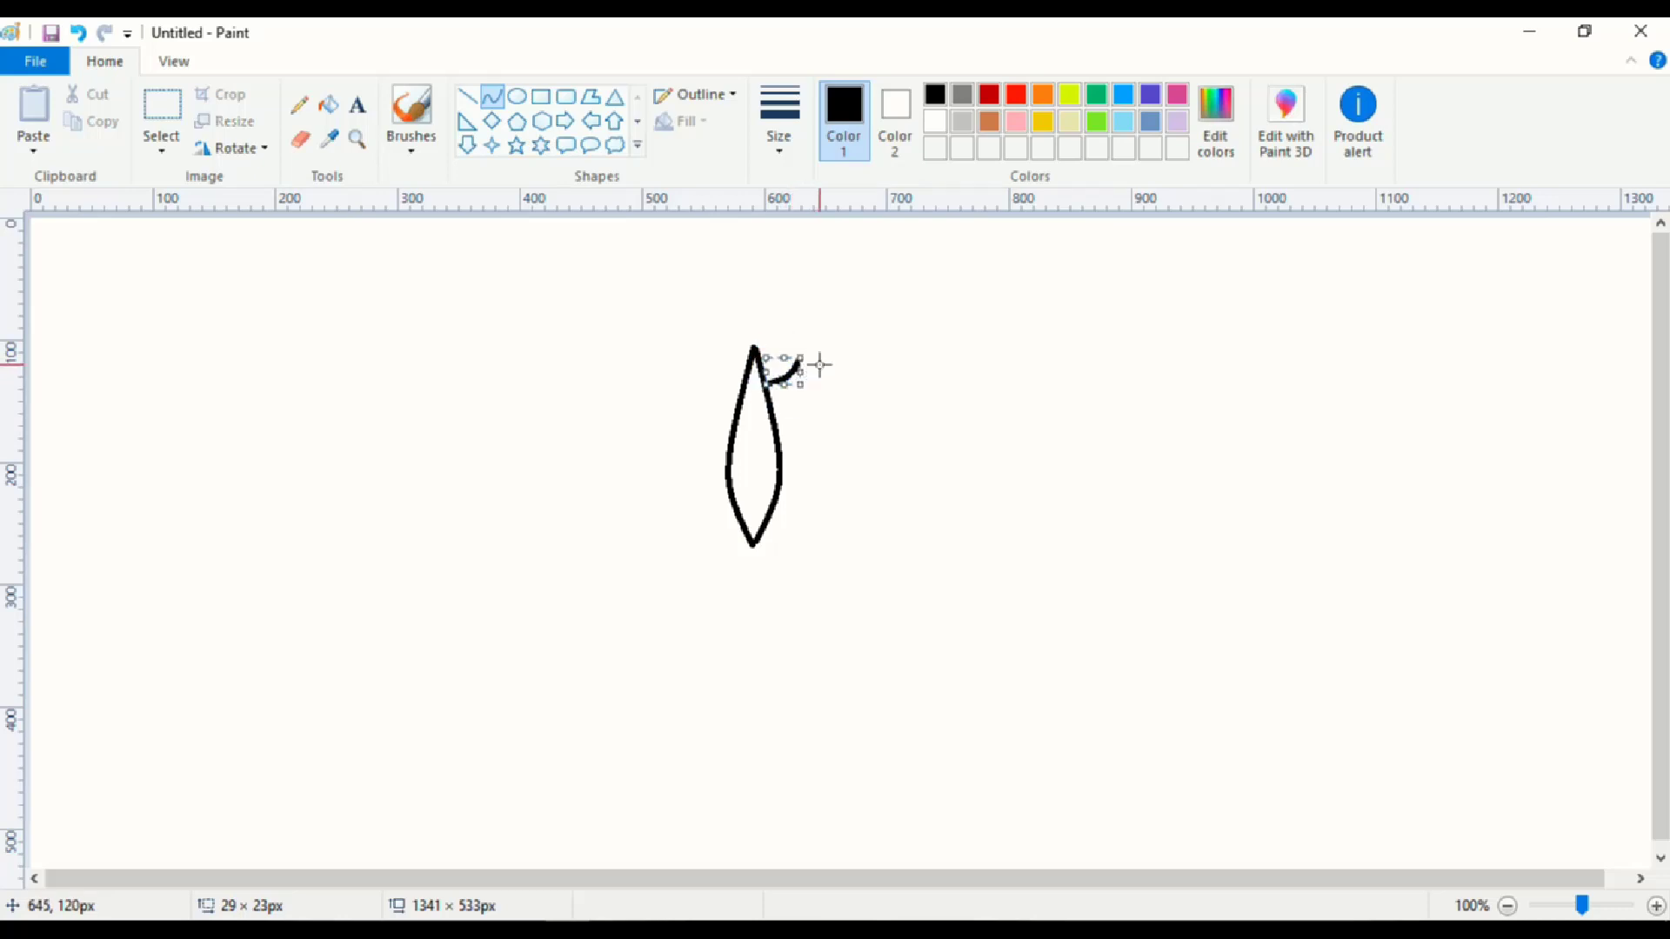
pyautogui.click(826, 359)
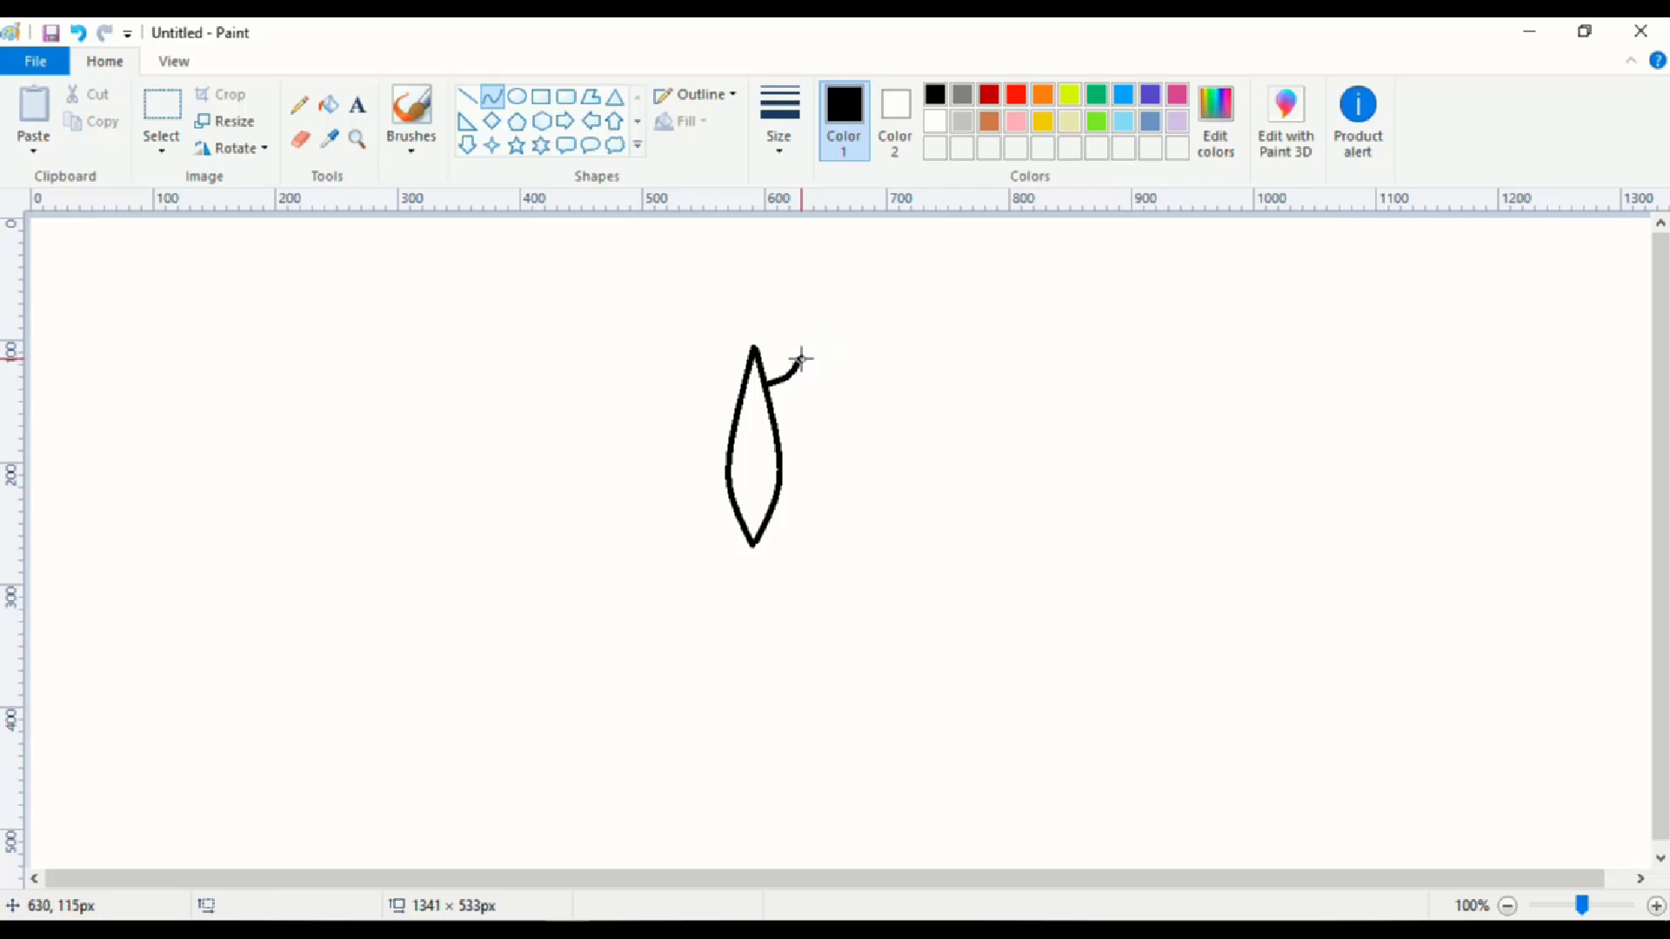
pyautogui.moveTo(801, 359); pyautogui.dragTo(755, 544)
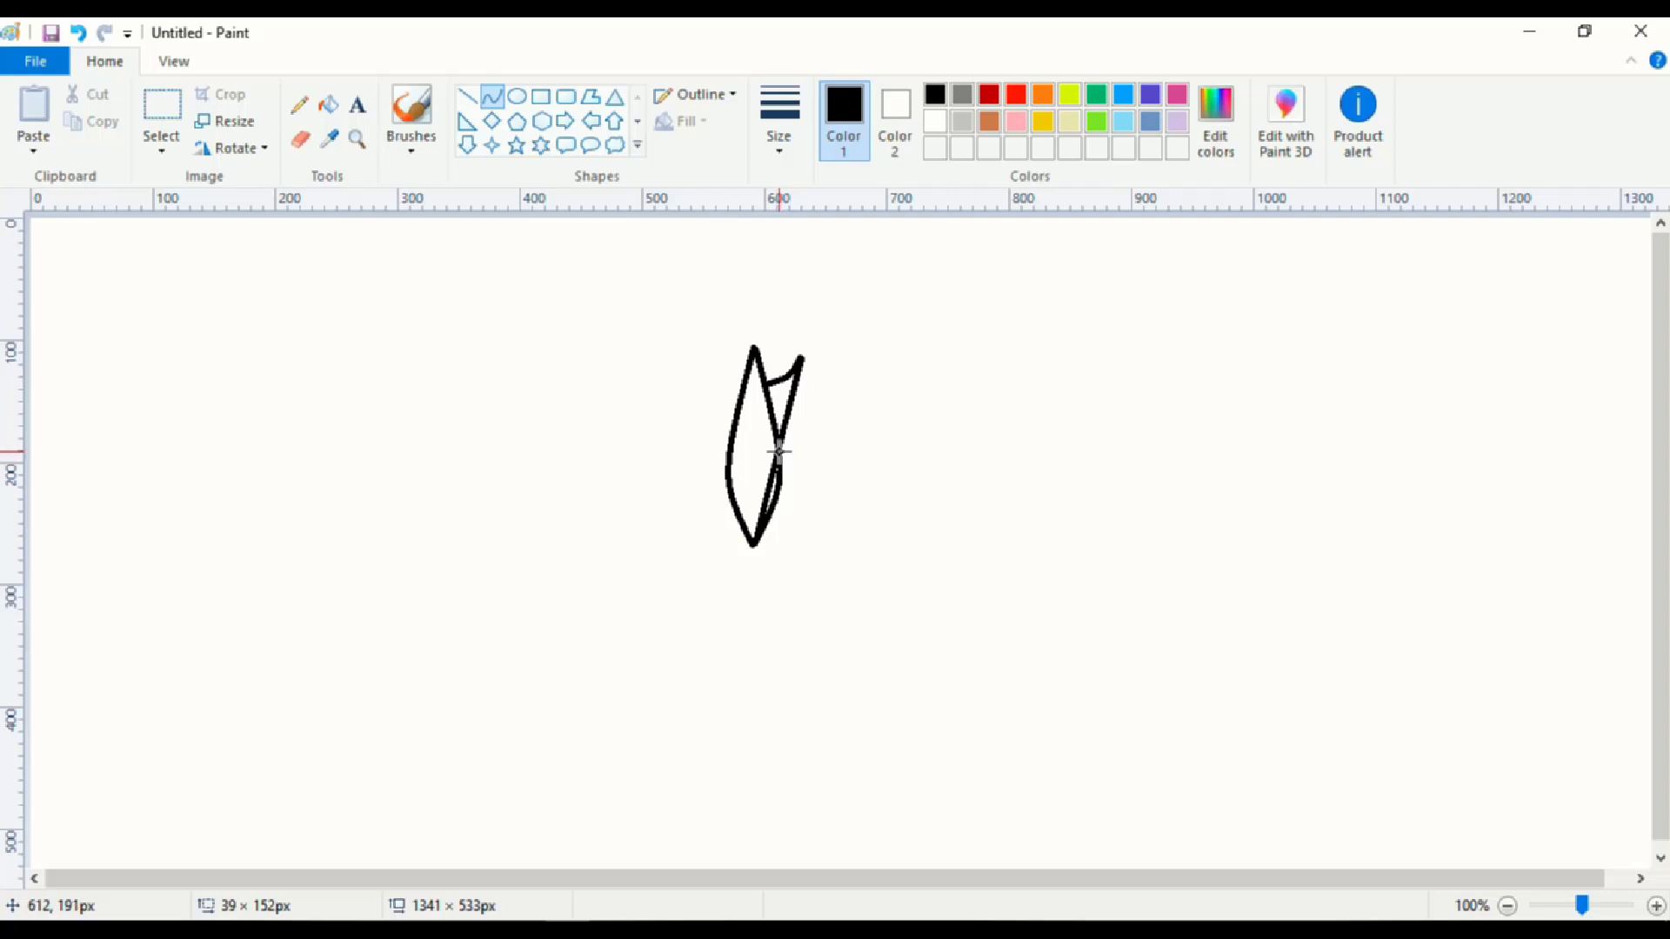
pyautogui.moveTo(780, 445); pyautogui.dragTo(820, 481)
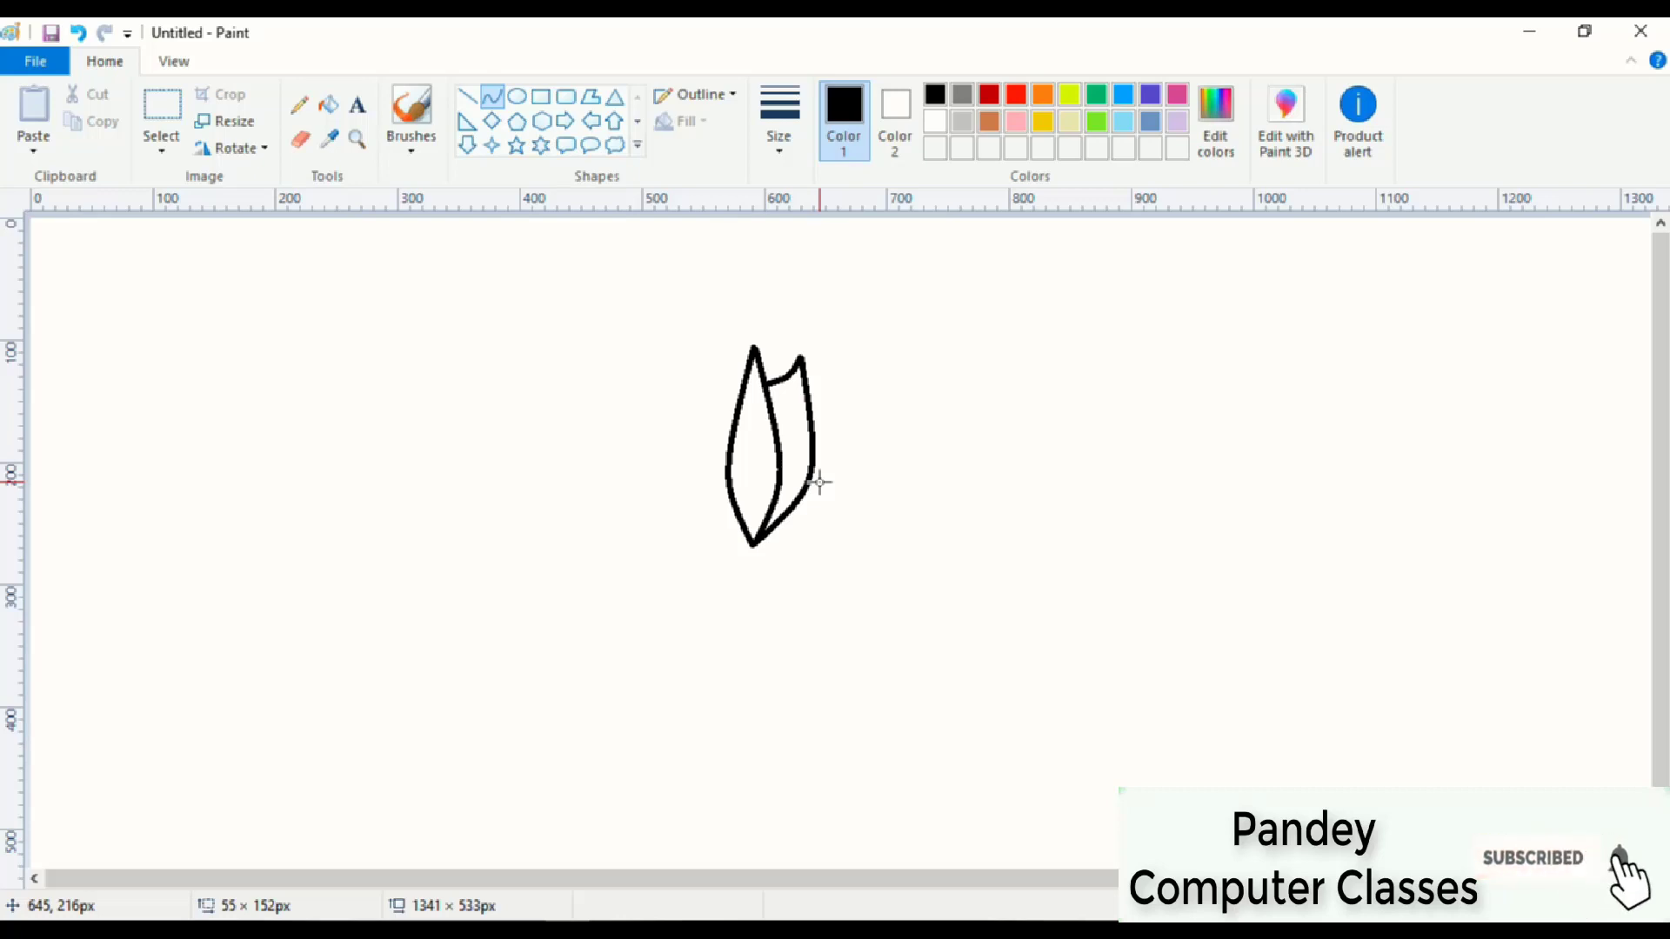
pyautogui.click(819, 482)
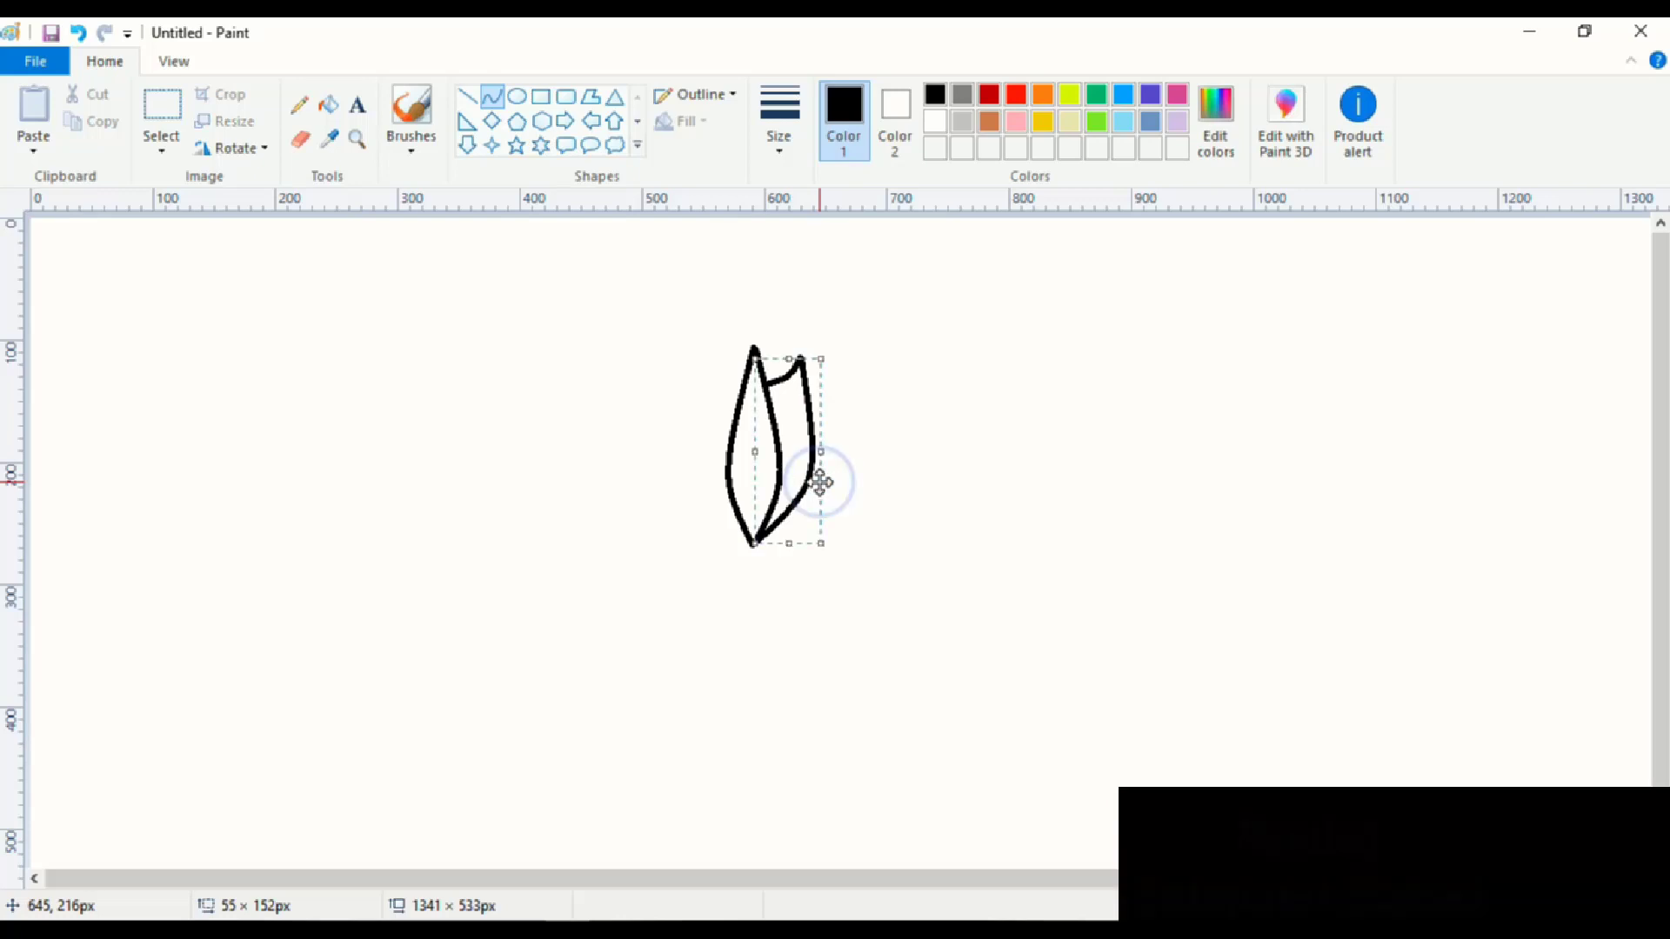
pyautogui.click(879, 446)
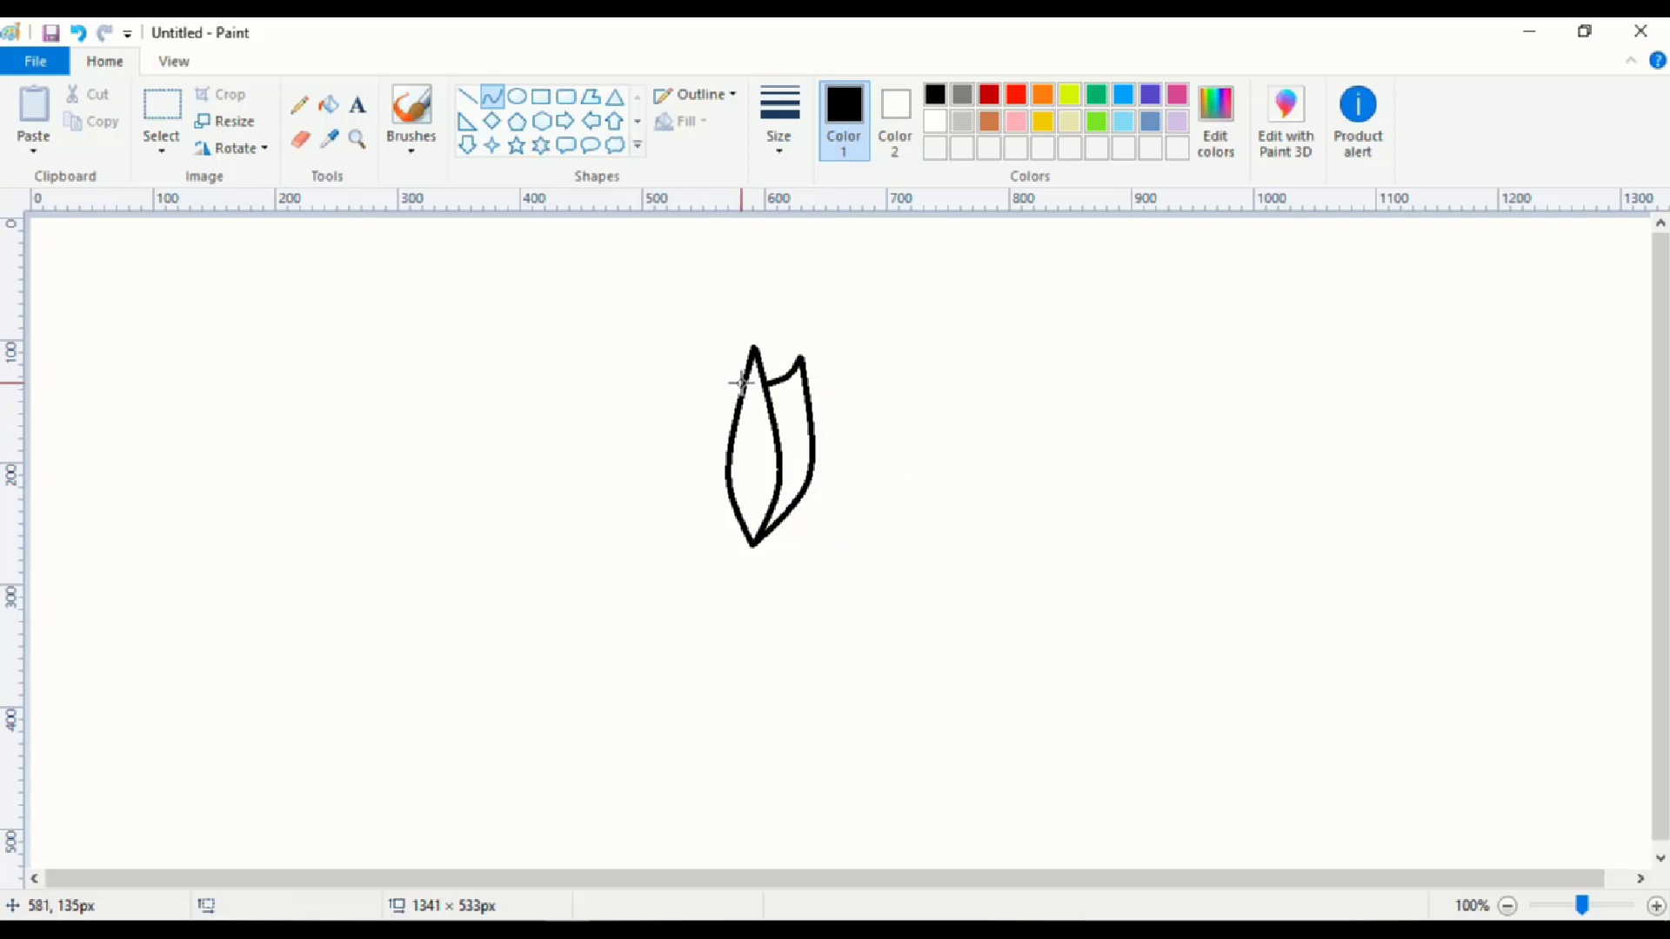
# Draw the matching first petal on the left, with a short curved top edge and a left-bowed outer side about 152 px tall to the base.
pyautogui.moveTo(741, 385)
pyautogui.mouseDown()
pyautogui.moveTo(682, 339)
pyautogui.moveTo(417, 284)
pyautogui.moveTo(678, 331)
pyautogui.moveTo(86, 270)
pyautogui.moveTo(263, 265)
pyautogui.mouseUp()
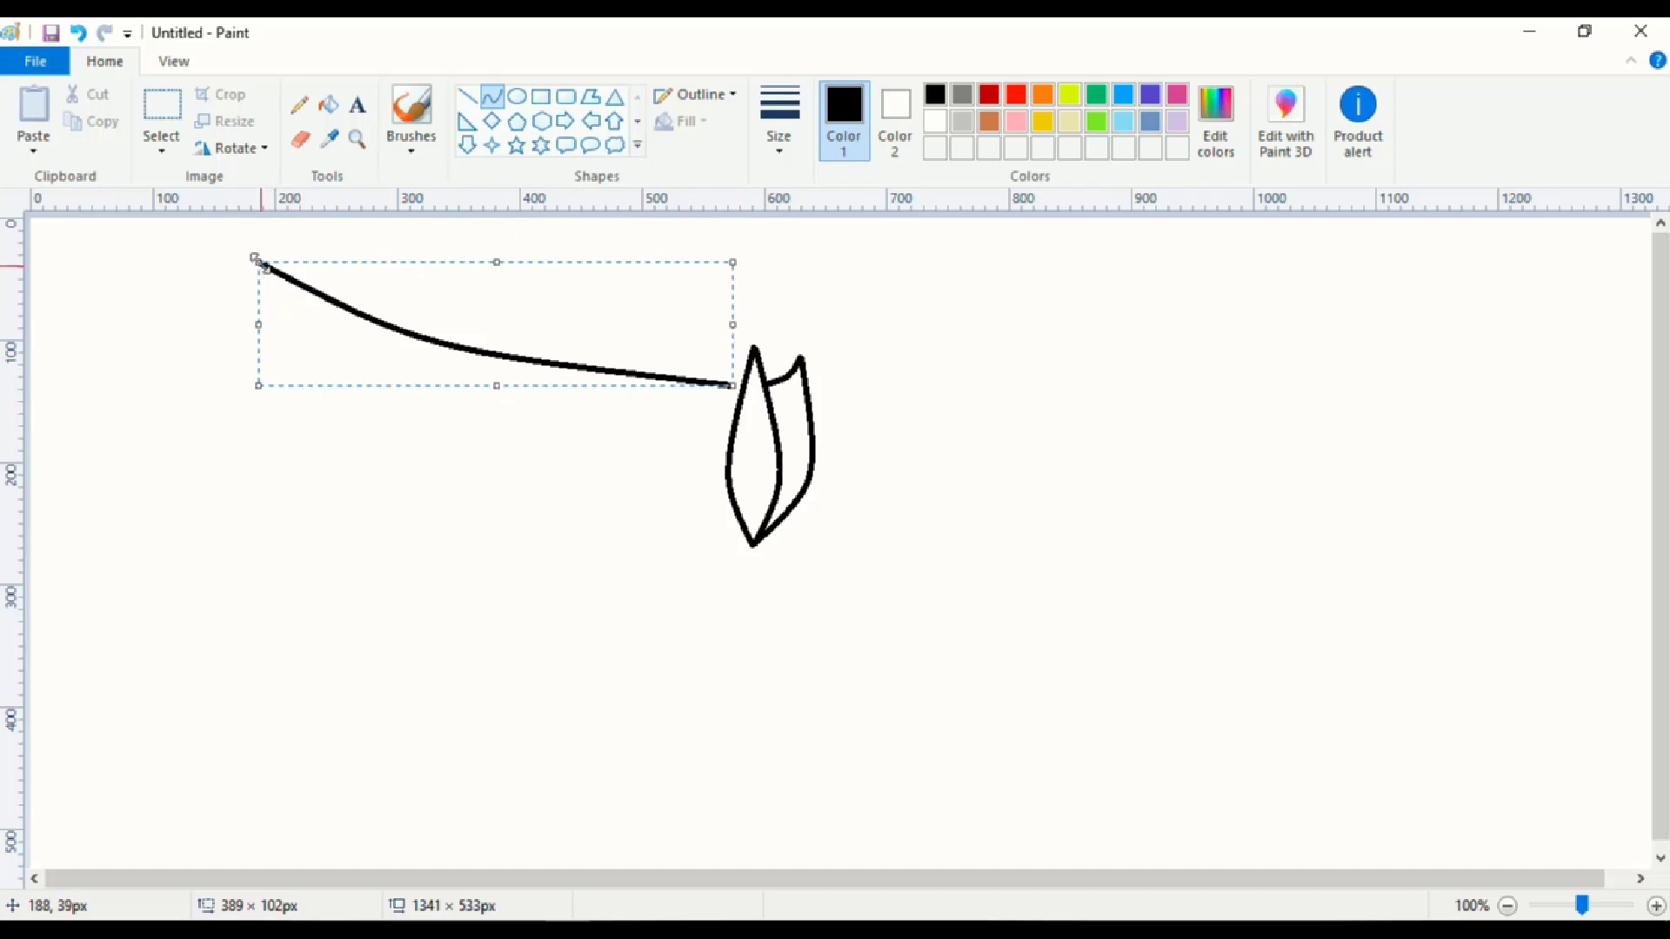
pyautogui.moveTo(252, 254); pyautogui.dragTo(700, 362)
pyautogui.click(686, 339)
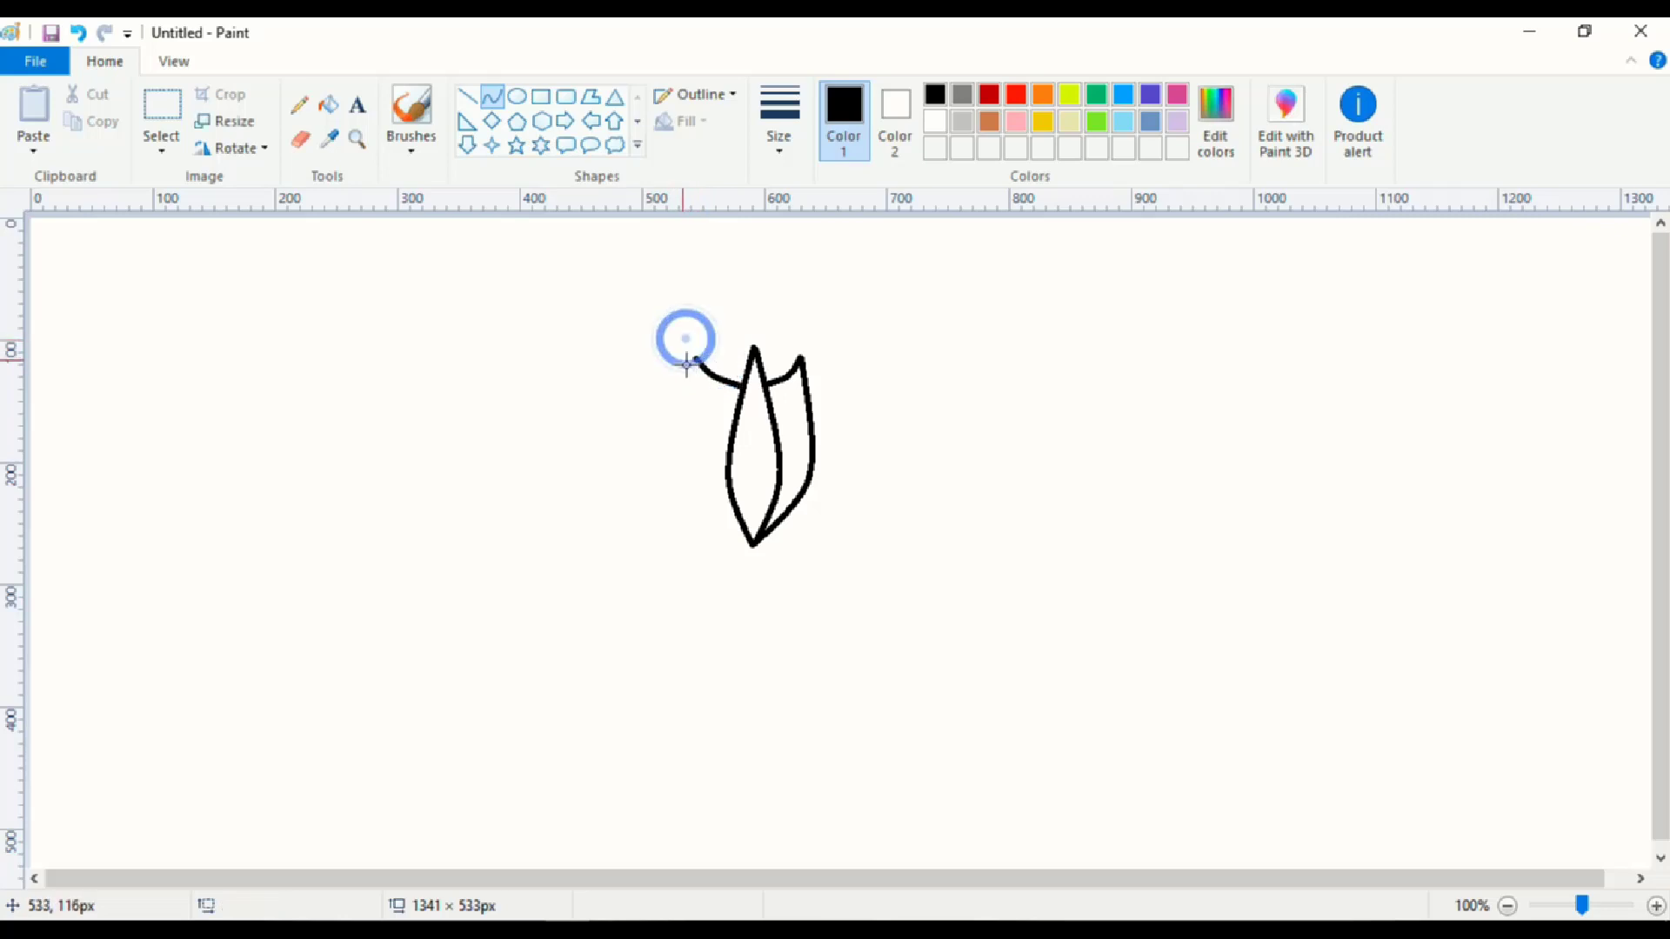
pyautogui.moveTo(694, 359); pyautogui.dragTo(749, 545)
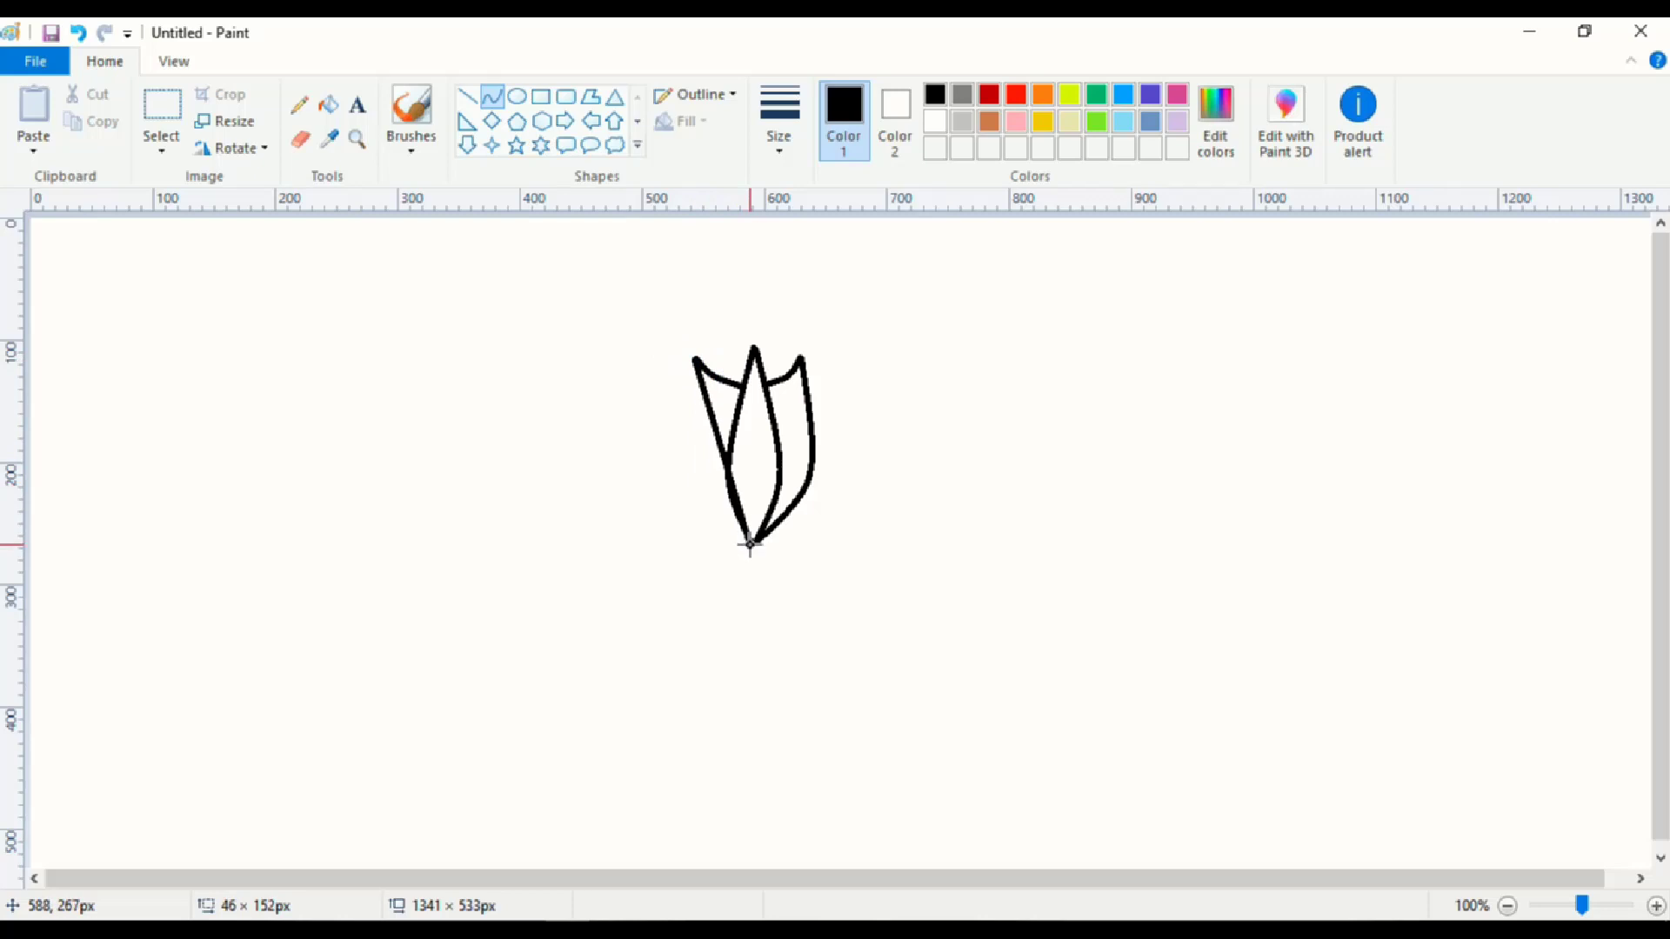
pyautogui.moveTo(724, 451); pyautogui.dragTo(691, 474)
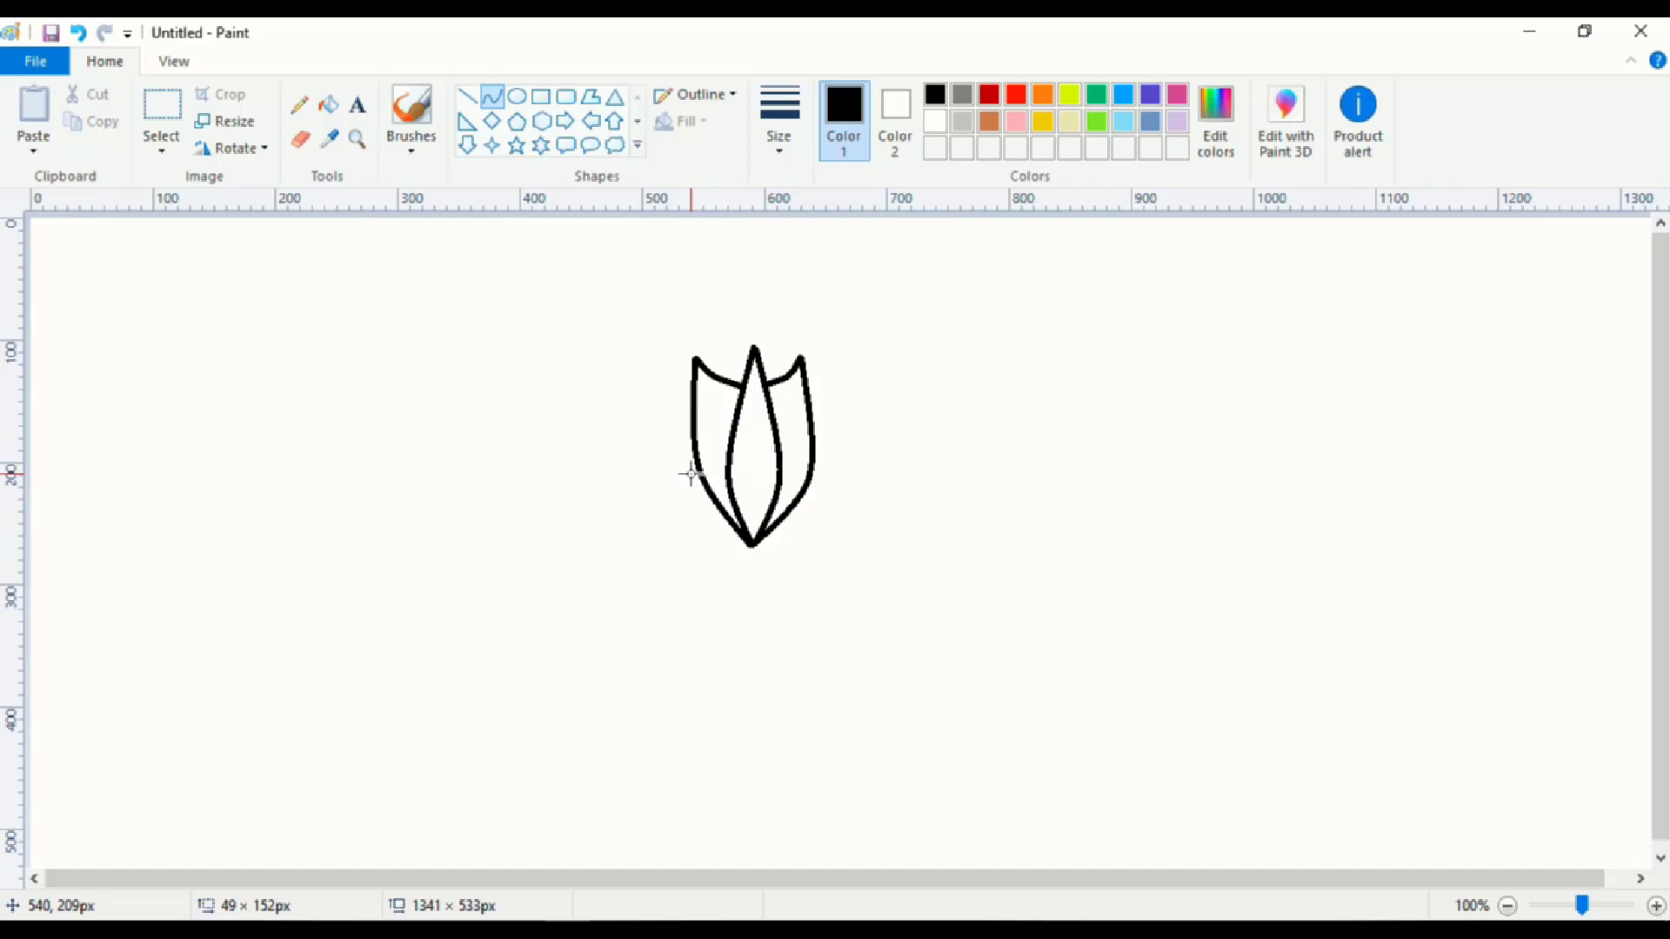
pyautogui.click(690, 472)
# Add a second petal on each side of the flower, using short curved tops and outward-bowed sides that meet at the base.
pyautogui.click(824, 392)
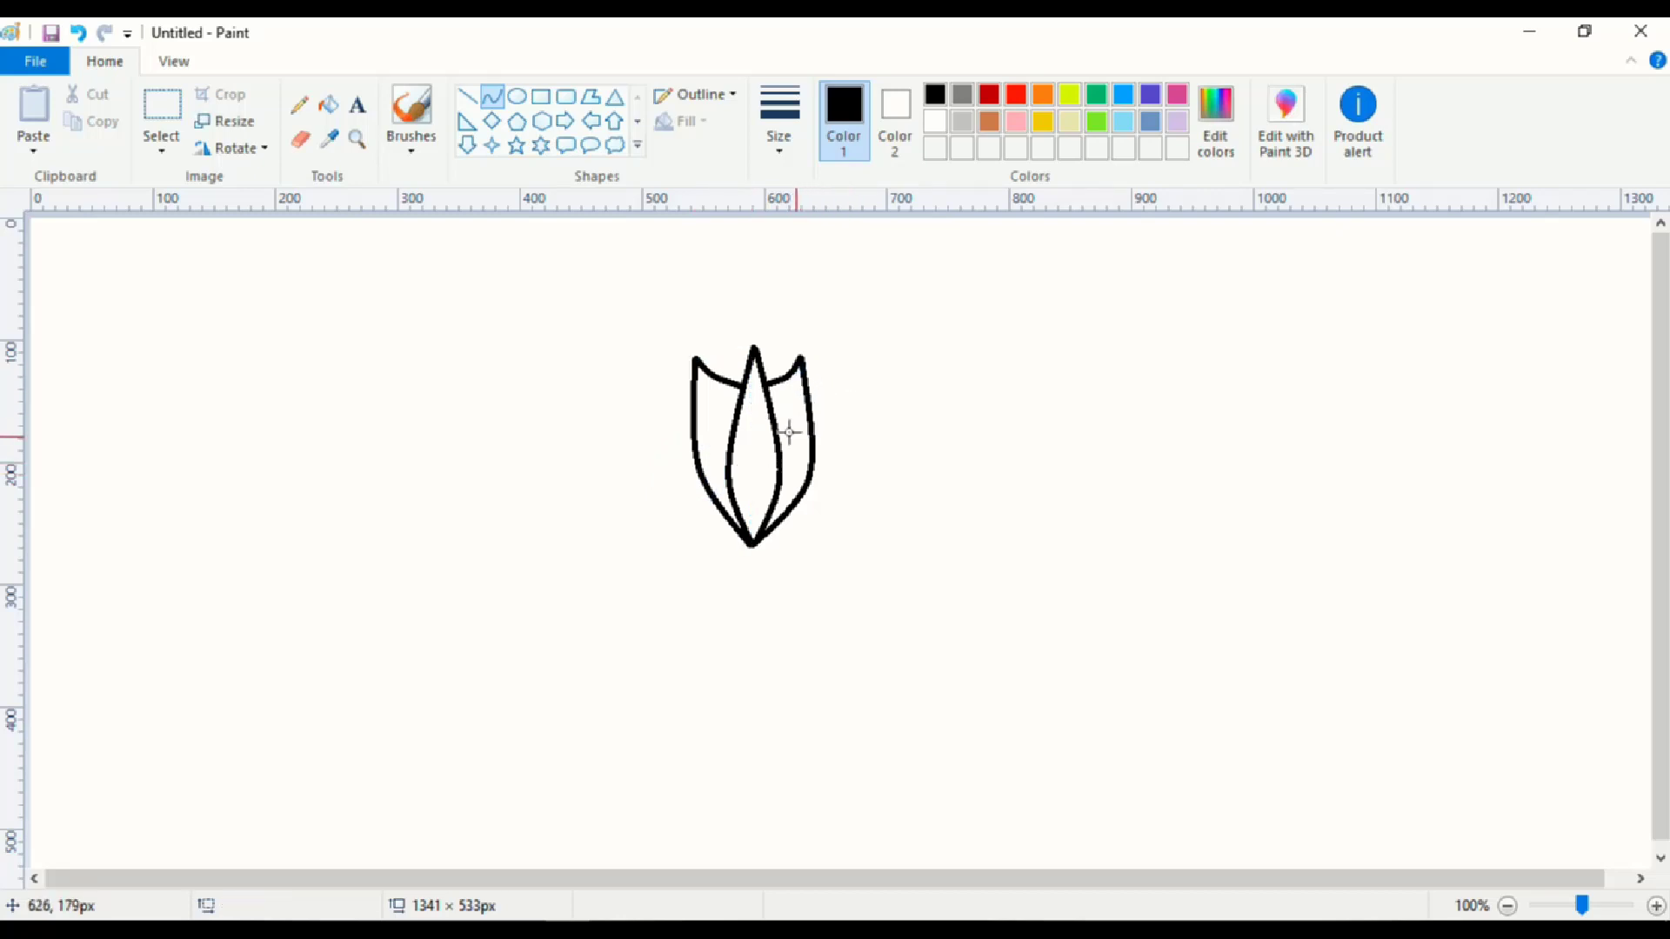
pyautogui.moveTo(809, 391)
pyautogui.mouseDown()
pyautogui.moveTo(848, 373)
pyautogui.moveTo(755, 544)
pyautogui.mouseUp()
pyautogui.click(827, 380)
pyautogui.moveTo(800, 460); pyautogui.dragTo(844, 506)
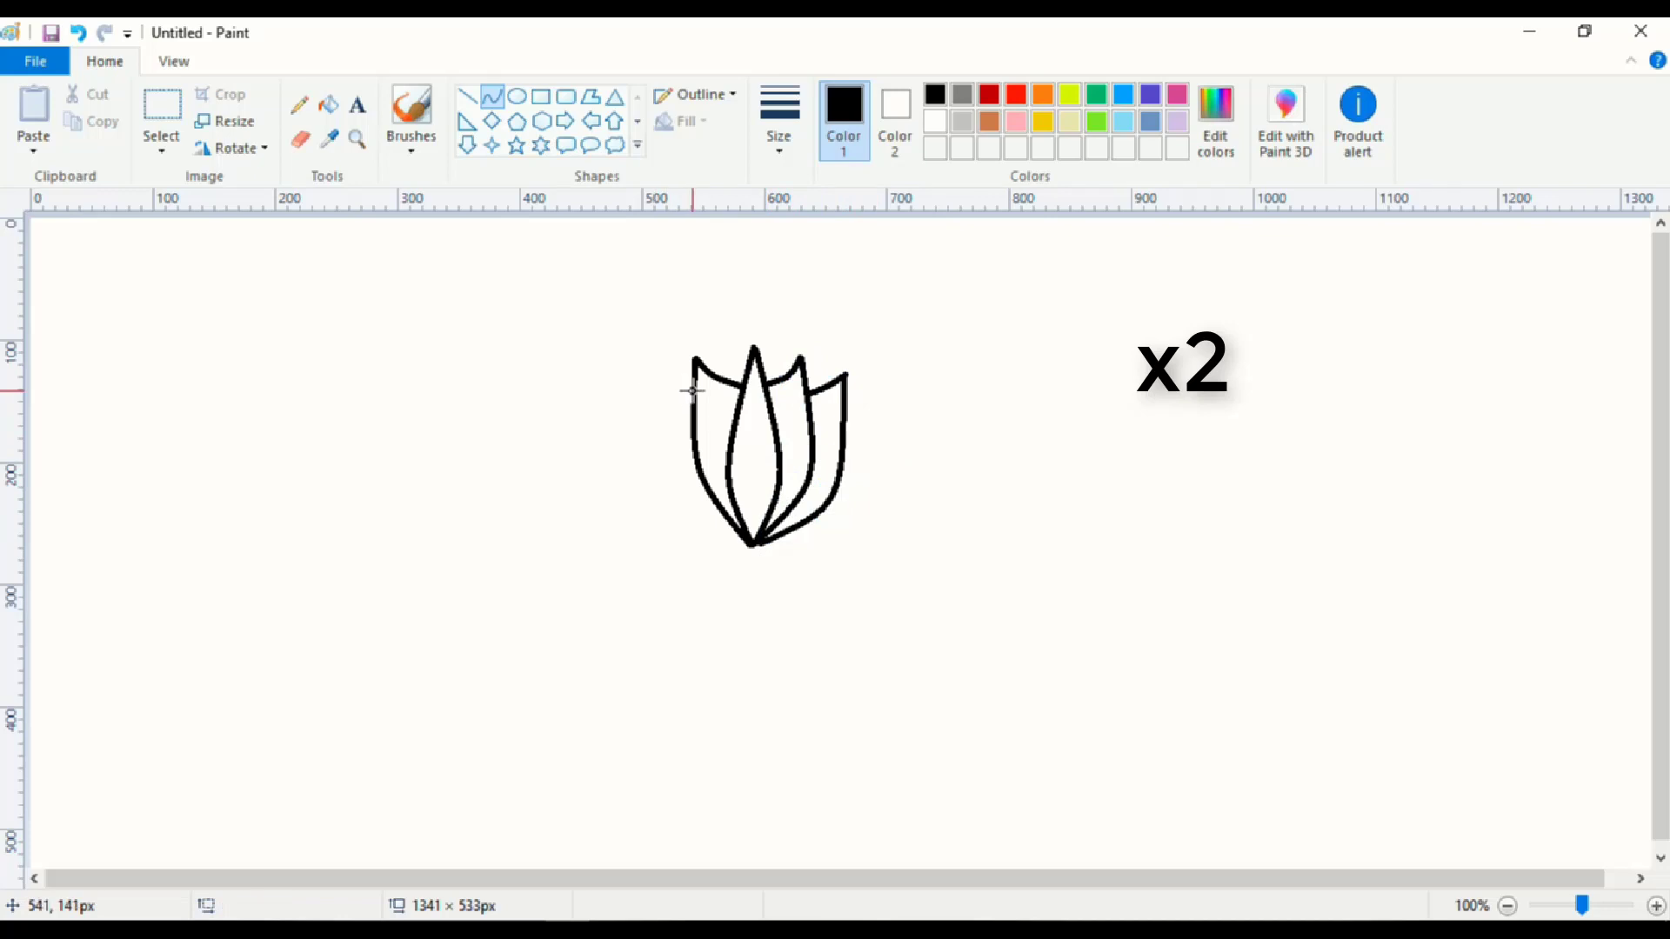
pyautogui.moveTo(693, 390)
pyautogui.mouseDown()
pyautogui.moveTo(652, 372)
pyautogui.moveTo(690, 484)
pyautogui.moveTo(700, 461)
pyautogui.moveTo(663, 493)
pyautogui.mouseUp()
# Add a third, slightly lower petal on each side, curving the outer sides down to the shared base point.
pyautogui.click(905, 418)
pyautogui.moveTo(839, 395)
pyautogui.mouseDown()
pyautogui.moveTo(902, 414)
pyautogui.moveTo(884, 396)
pyautogui.moveTo(757, 543)
pyautogui.mouseUp()
pyautogui.moveTo(800, 487); pyautogui.dragTo(856, 537)
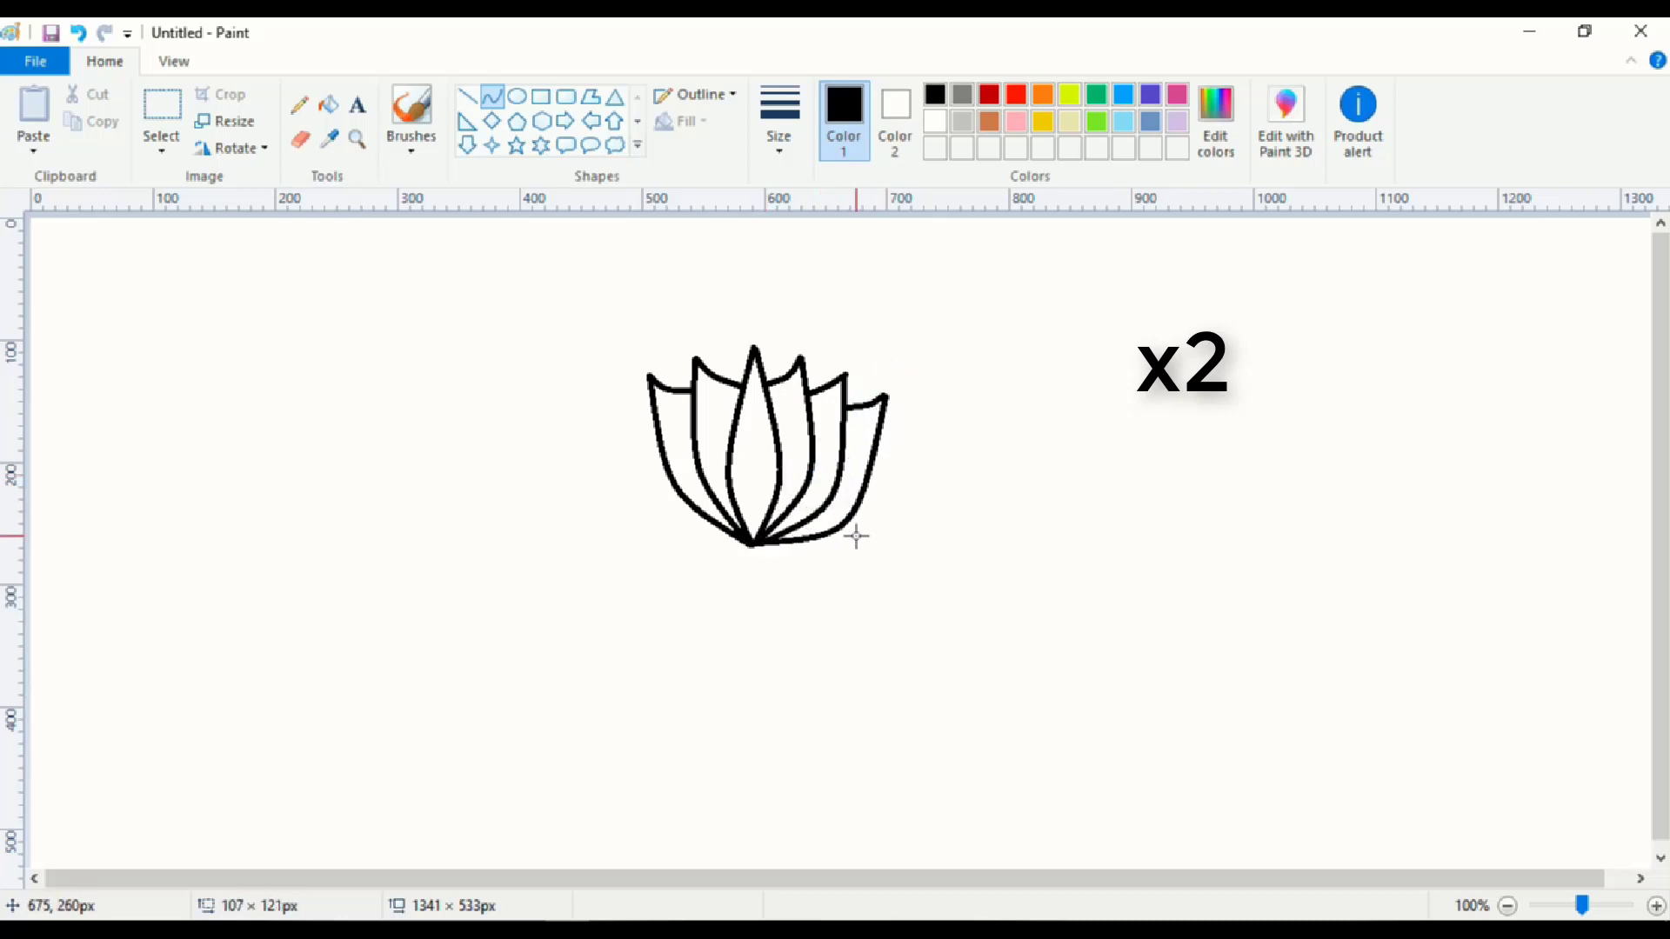
pyautogui.click(962, 473)
pyautogui.moveTo(653, 404)
pyautogui.mouseDown()
pyautogui.moveTo(612, 402)
pyautogui.moveTo(641, 473)
pyautogui.moveTo(751, 543)
pyautogui.mouseUp()
pyautogui.click(661, 515)
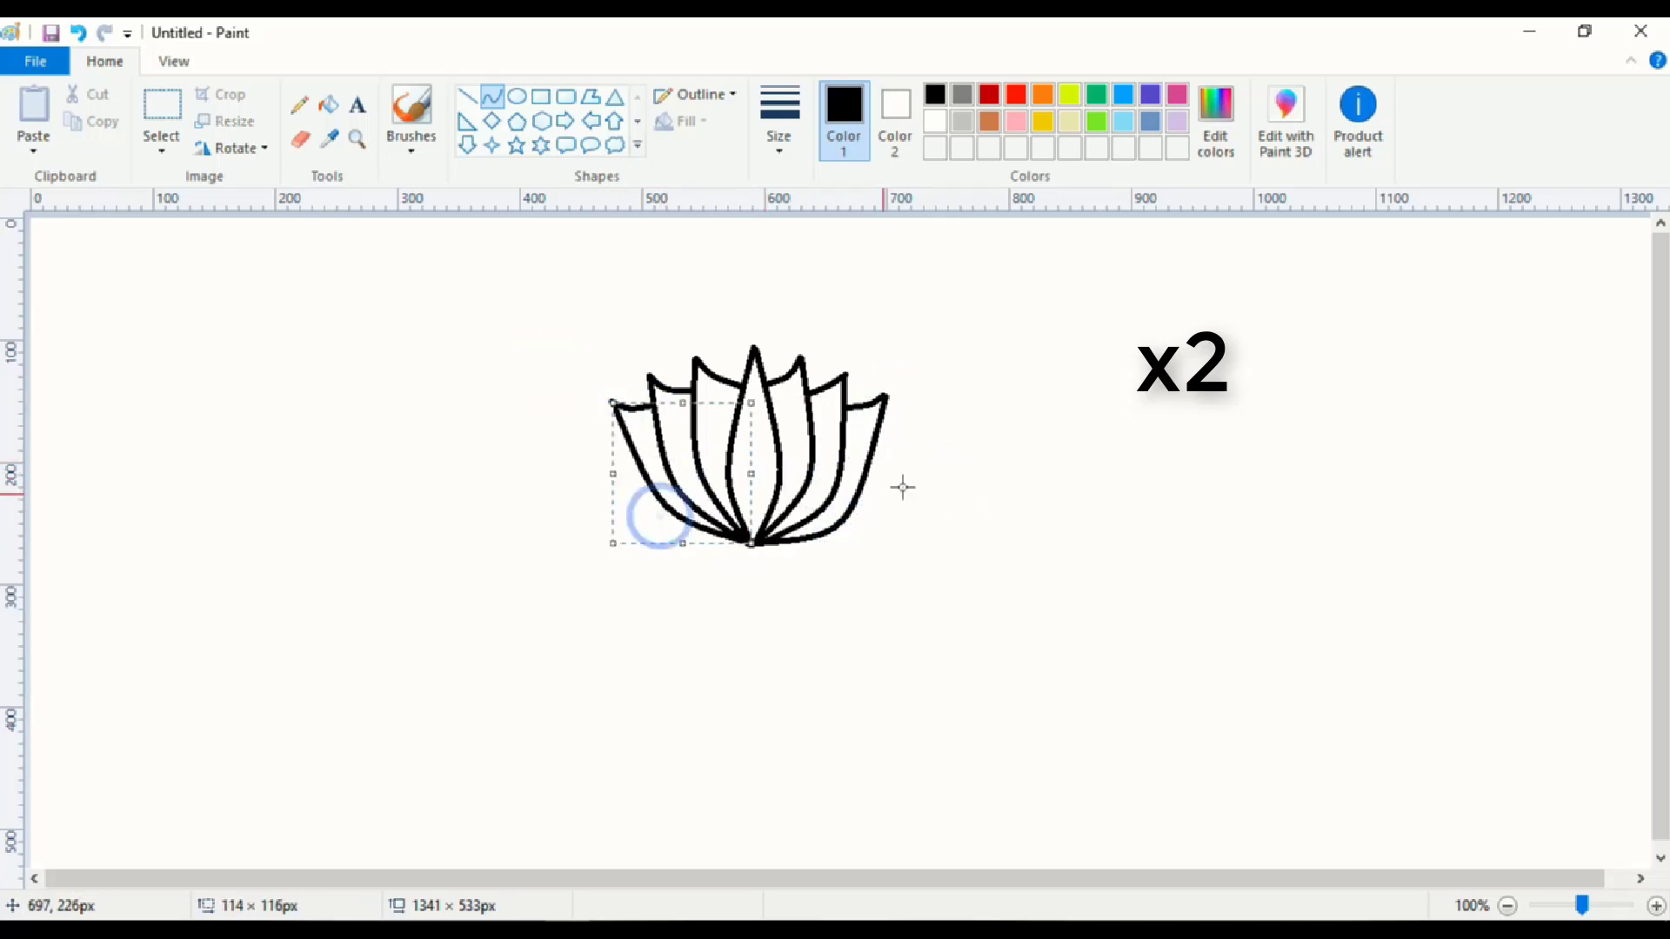
# Add the fourth, outermost petal on each side, bowing the outer sides low toward the flower's base.
pyautogui.moveTo(872, 452)
pyautogui.mouseDown()
pyautogui.moveTo(924, 443)
pyautogui.moveTo(906, 478)
pyautogui.moveTo(756, 546)
pyautogui.mouseUp()
pyautogui.moveTo(813, 509); pyautogui.dragTo(832, 561)
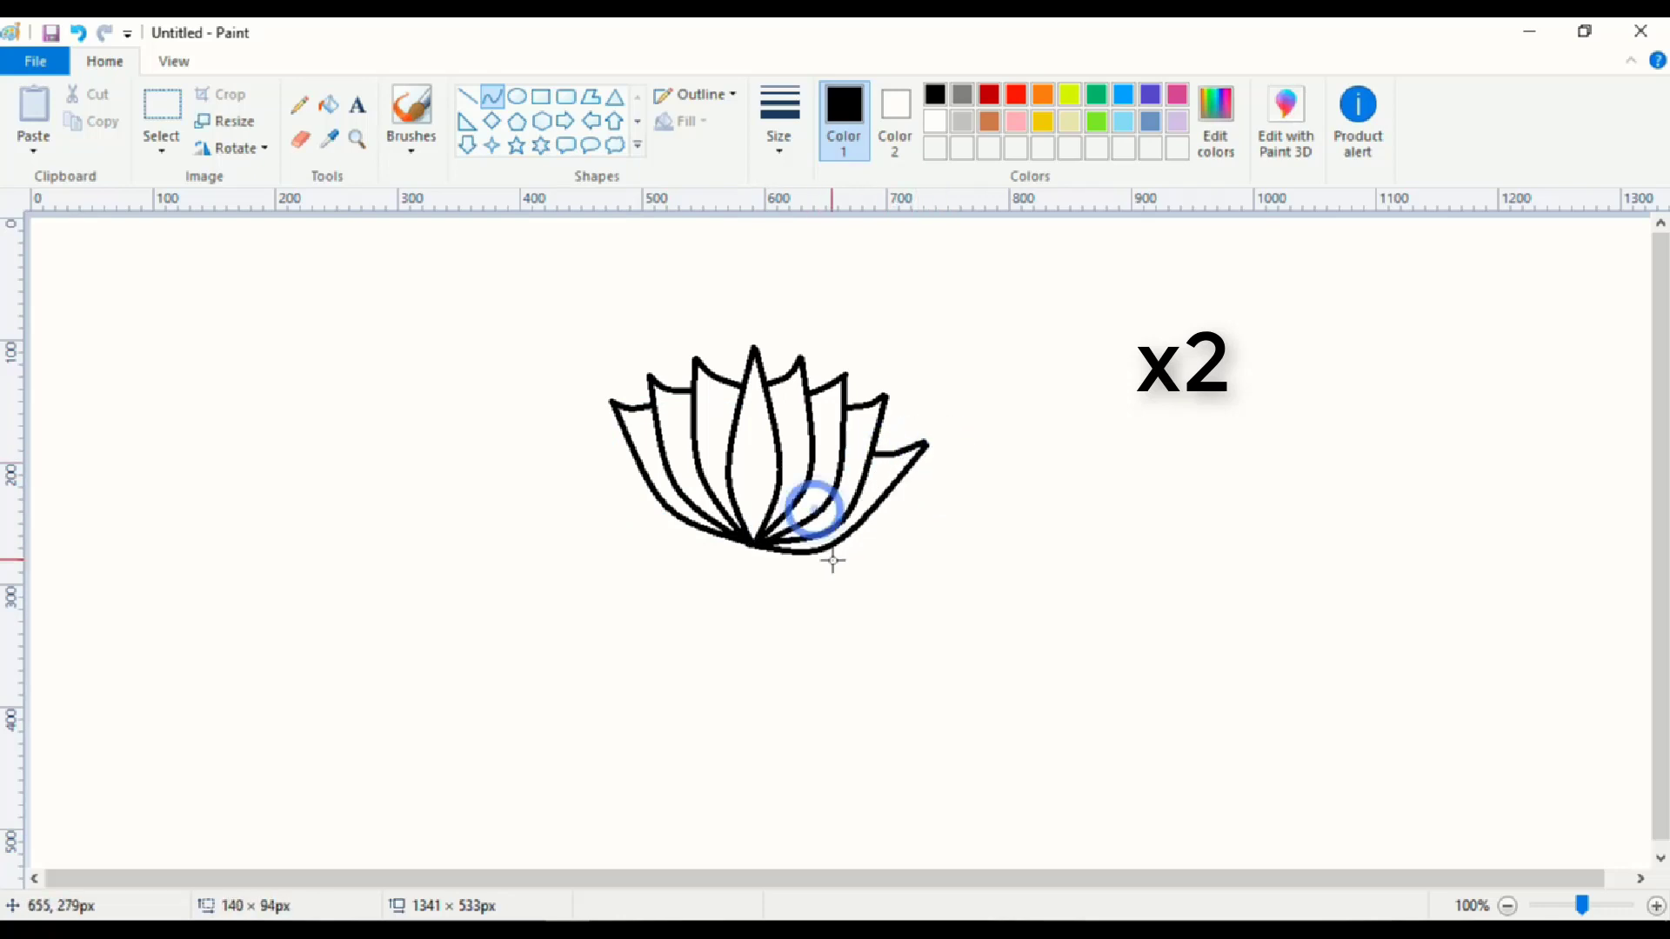
pyautogui.click(988, 526)
pyautogui.moveTo(623, 438)
pyautogui.mouseDown()
pyautogui.moveTo(577, 432)
pyautogui.moveTo(750, 546)
pyautogui.mouseUp()
pyautogui.moveTo(633, 522); pyautogui.dragTo(619, 500)
# Draw a stem curve about 148 px tall down from the flower's base, bent right near the top and left near the bottom.
pyautogui.click(493, 98)
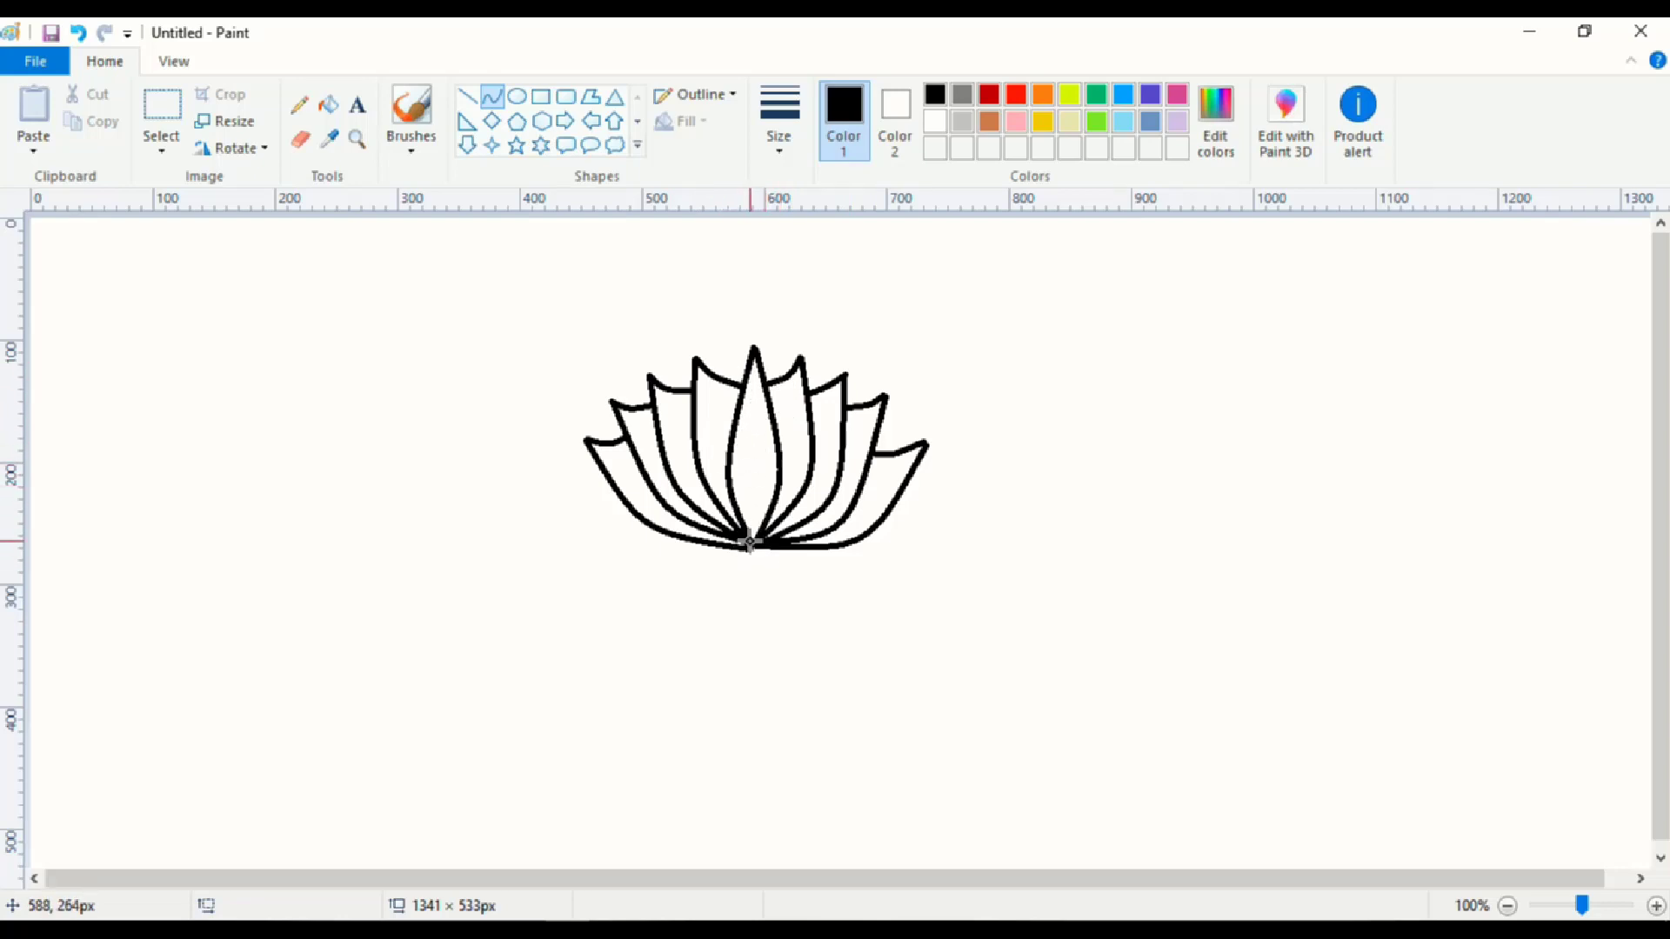
pyautogui.moveTo(750, 543); pyautogui.dragTo(752, 715)
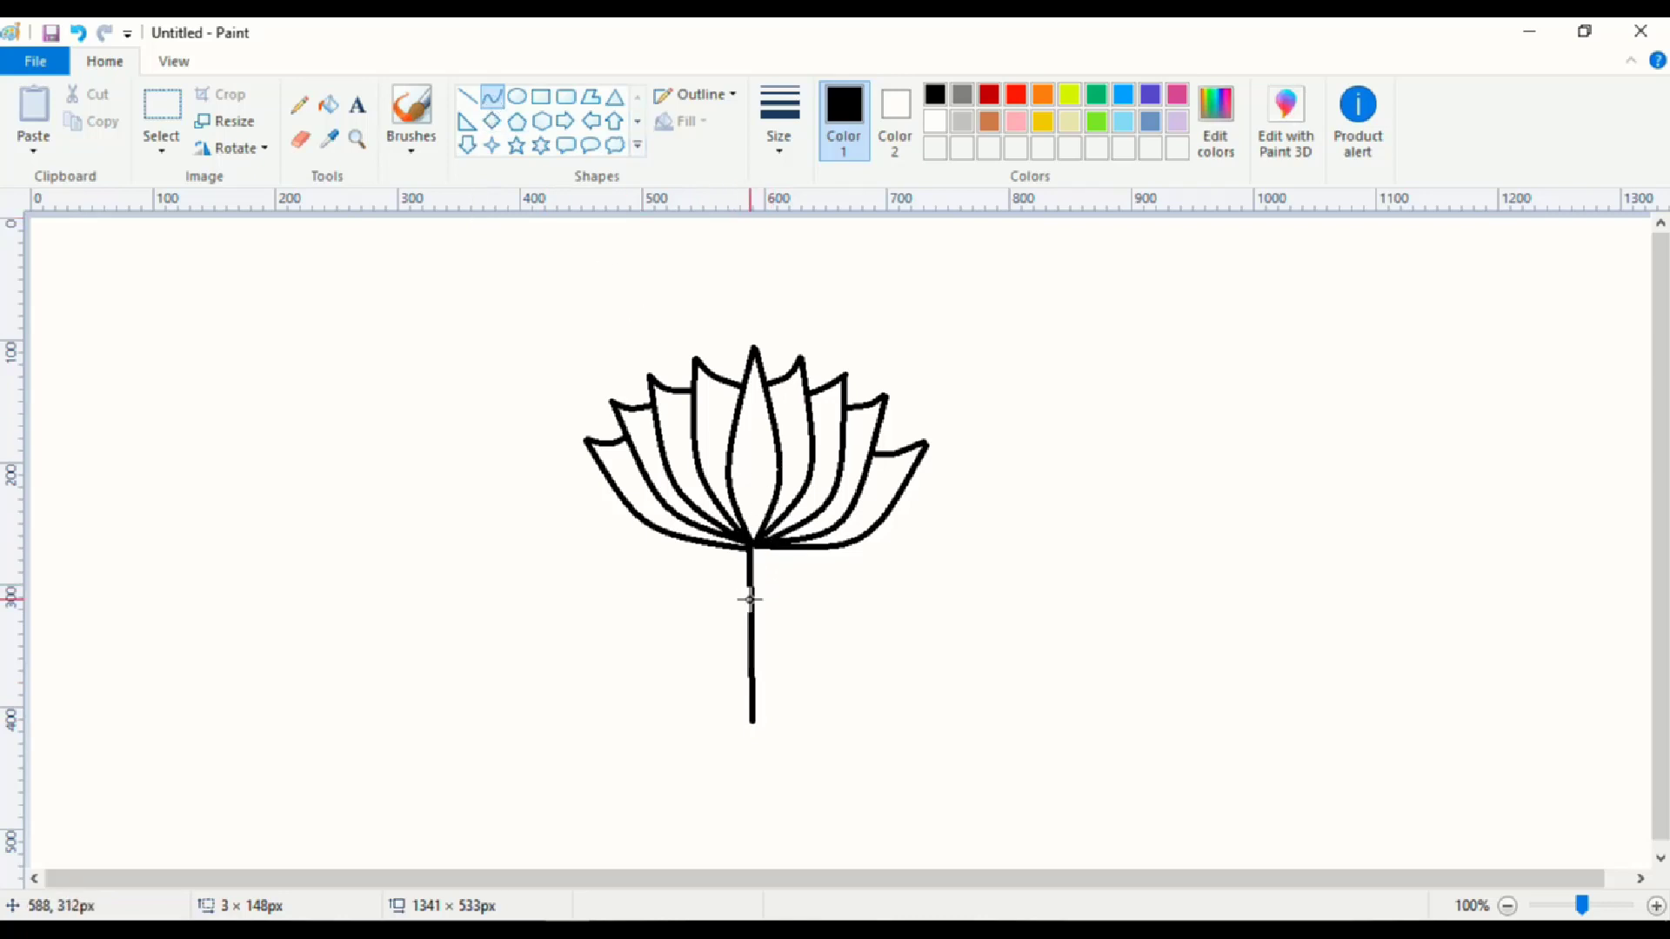
pyautogui.moveTo(750, 598); pyautogui.dragTo(805, 599)
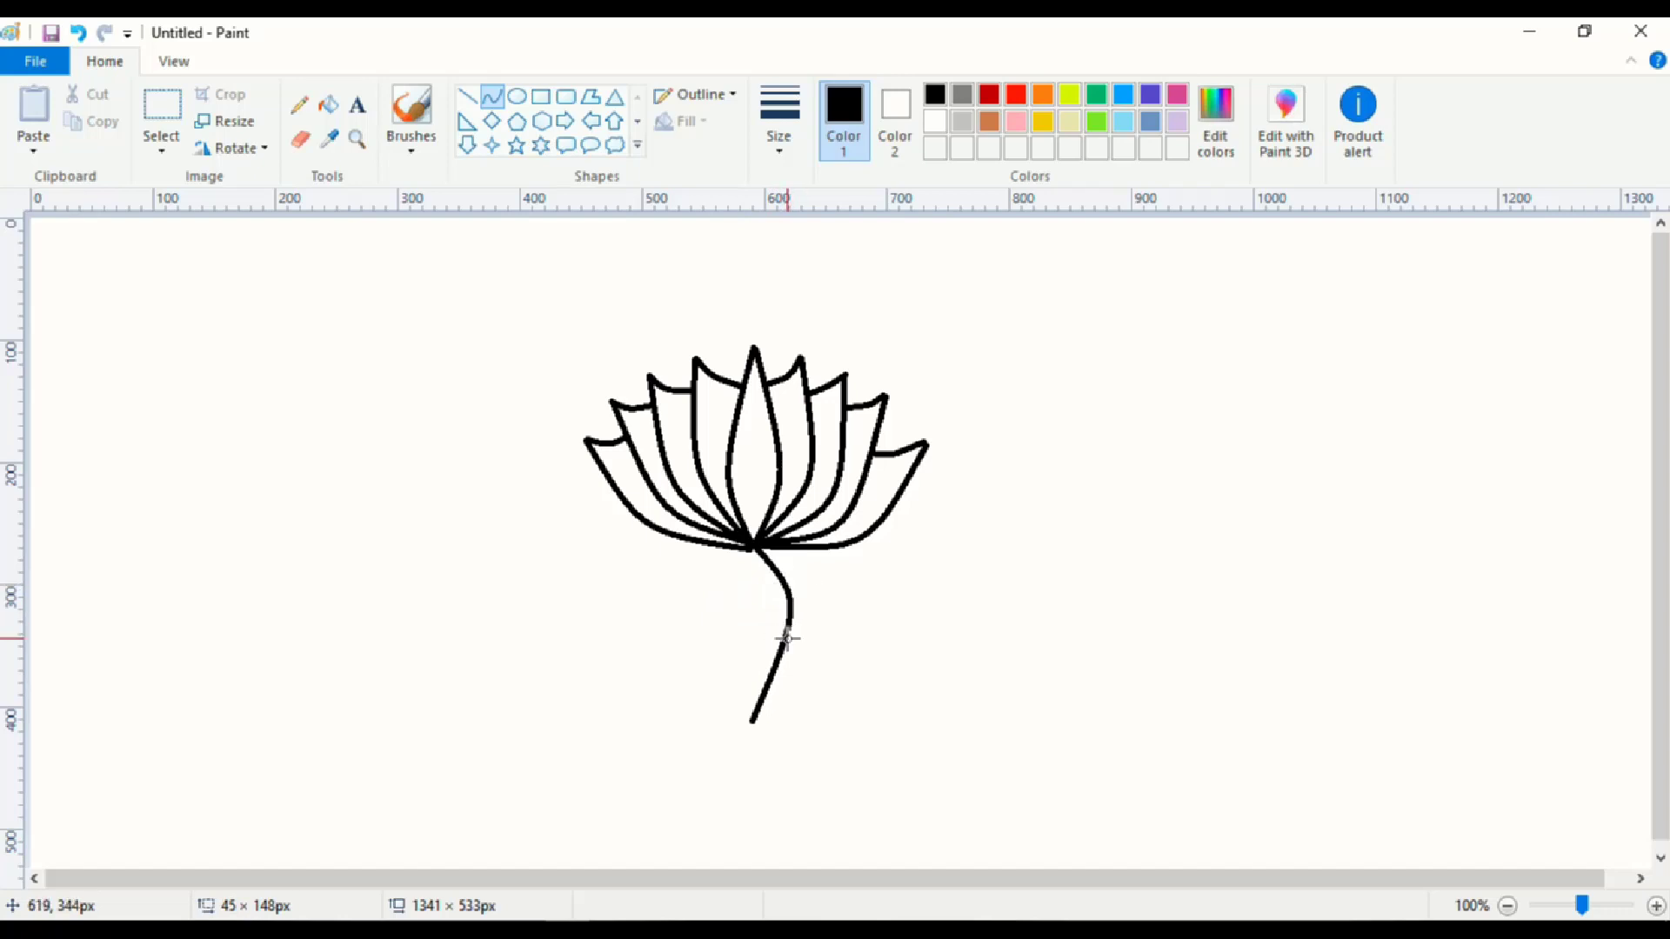
pyautogui.moveTo(787, 638); pyautogui.dragTo(723, 657)
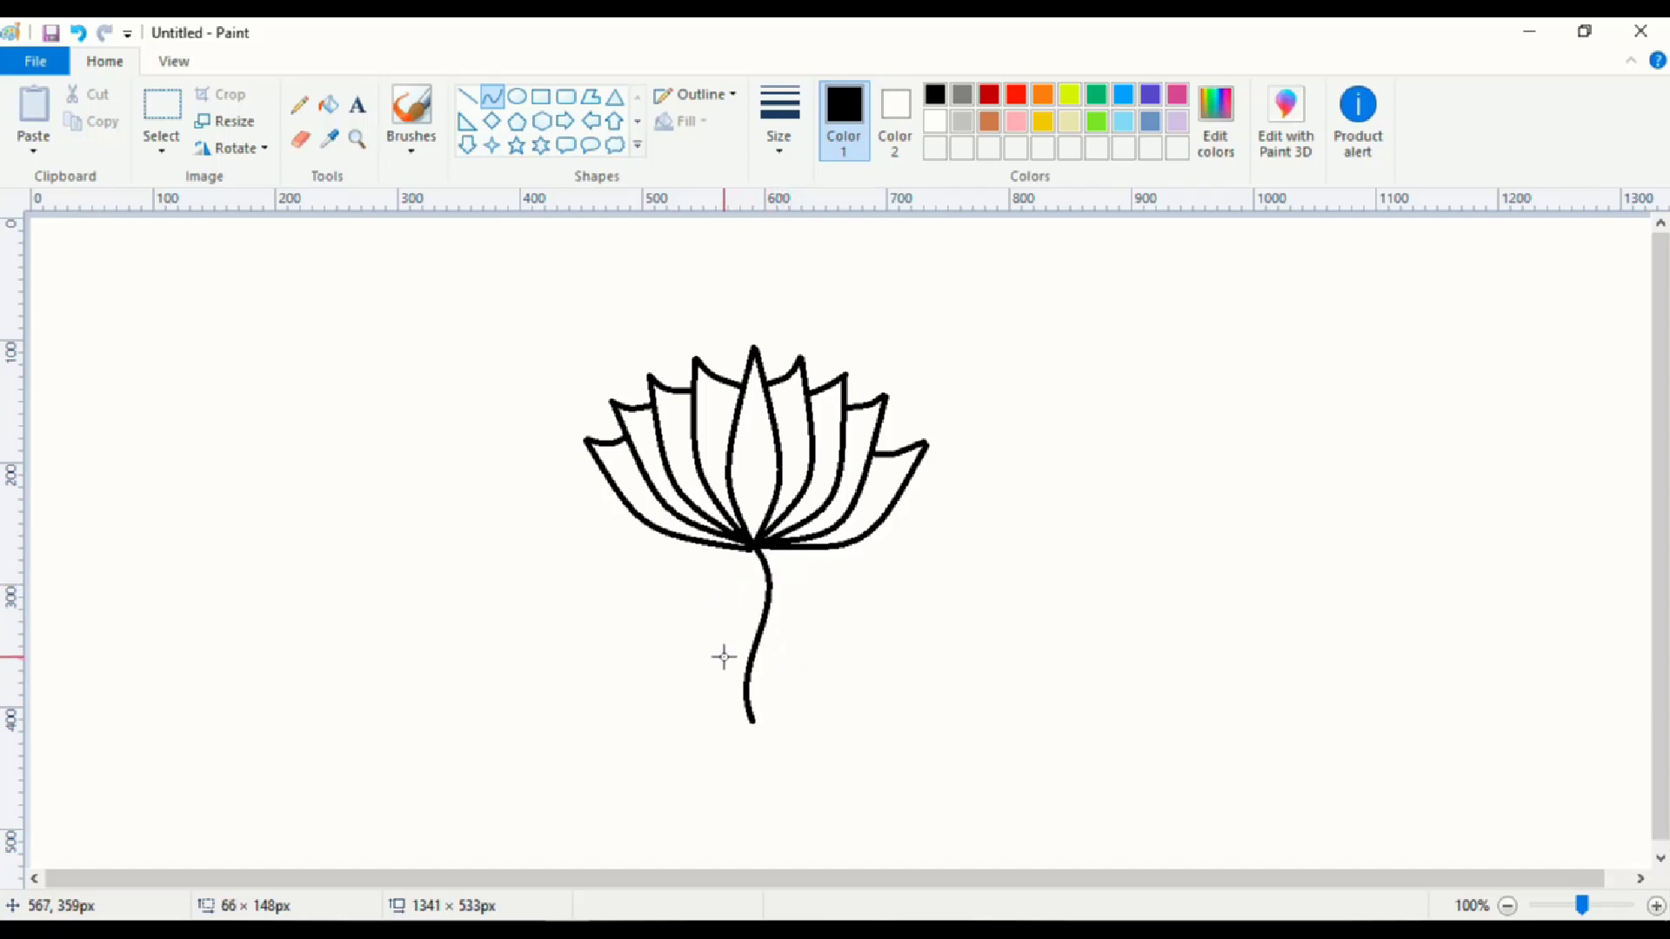
pyautogui.click(843, 617)
# Draw a second S-shaped stem curve about 147 px tall alongside the first and try to close the stem's lower end with a short line.
pyautogui.moveTo(749, 544); pyautogui.dragTo(738, 721)
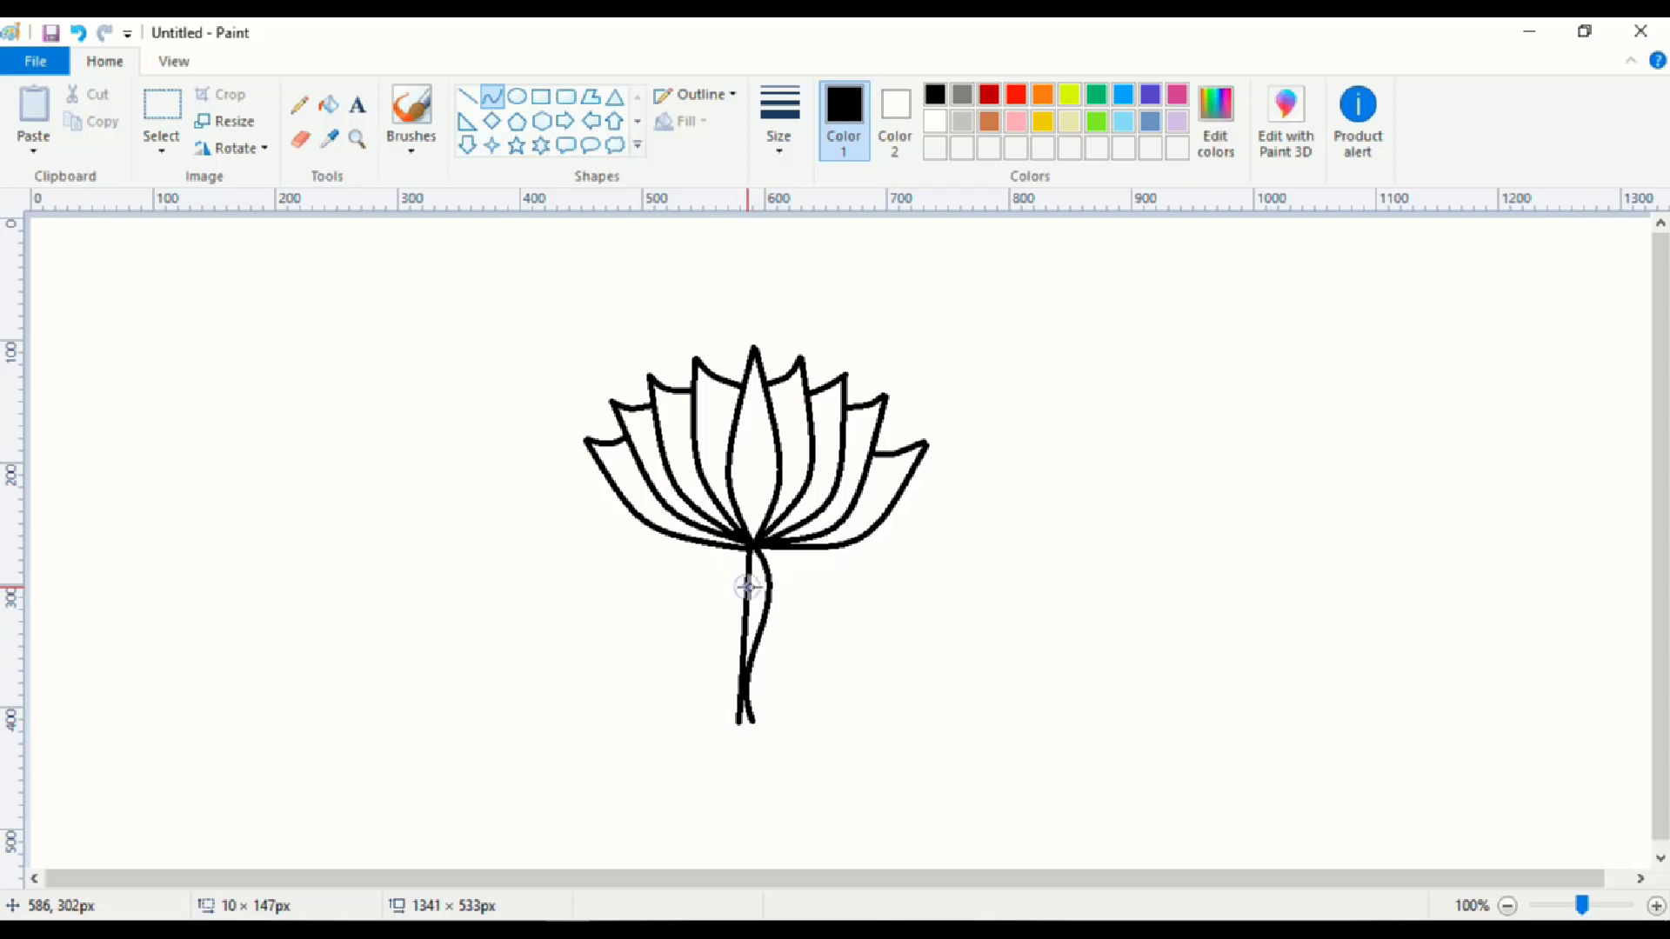
pyautogui.moveTo(746, 587); pyautogui.dragTo(794, 585)
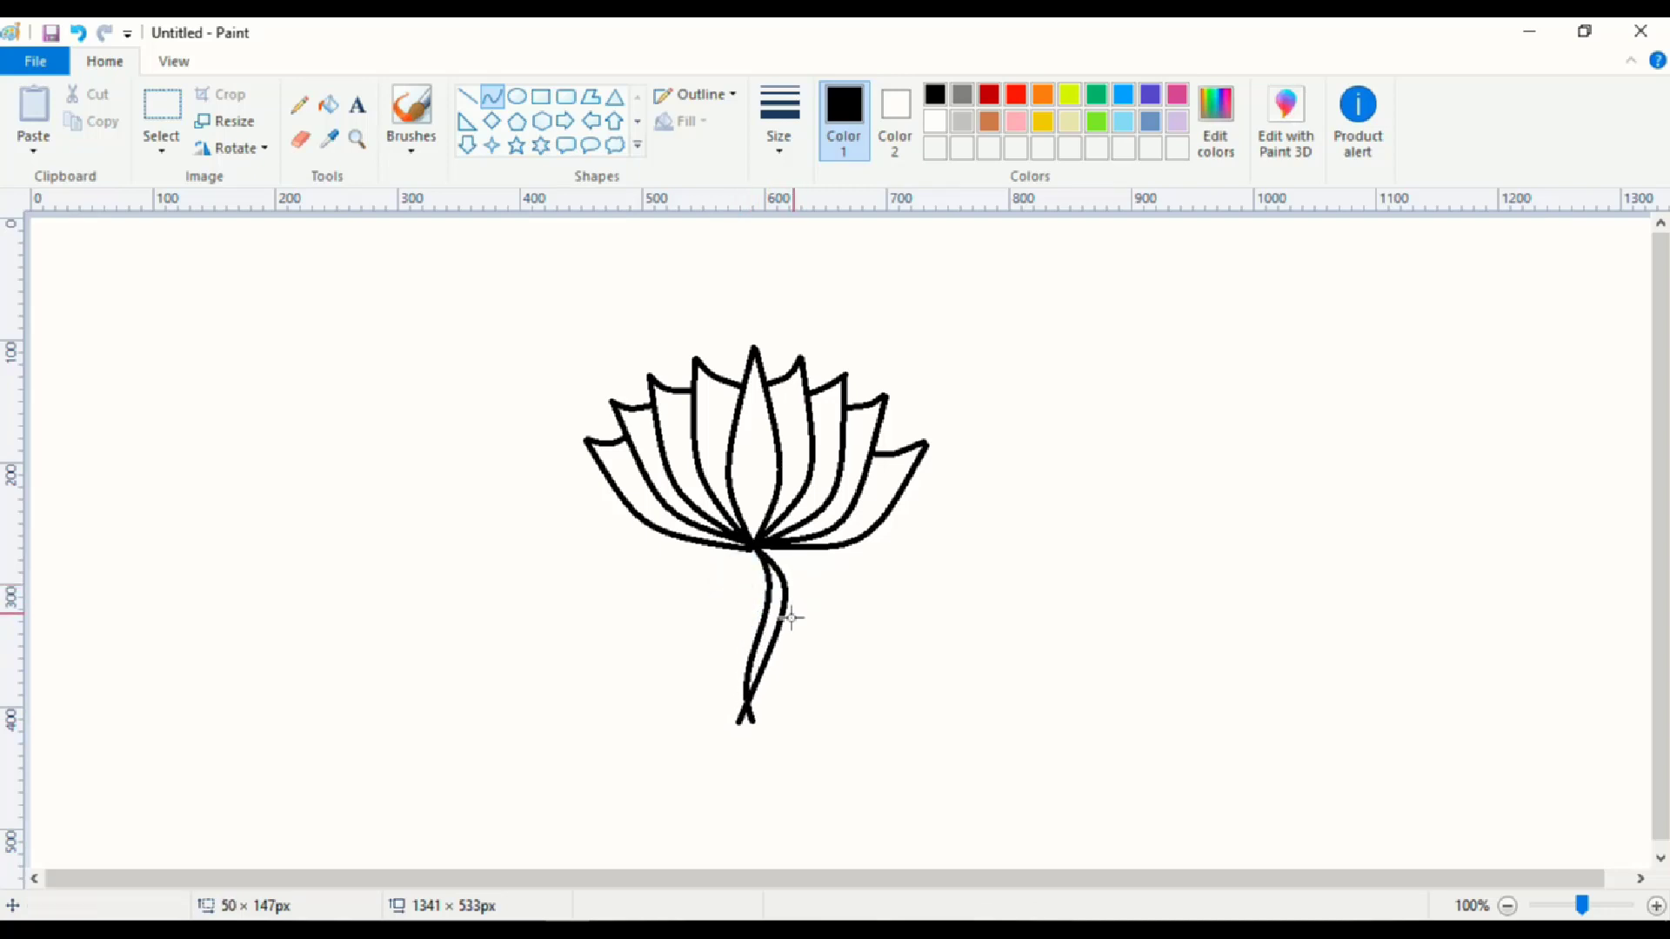
pyautogui.moveTo(771, 645); pyautogui.dragTo(712, 656)
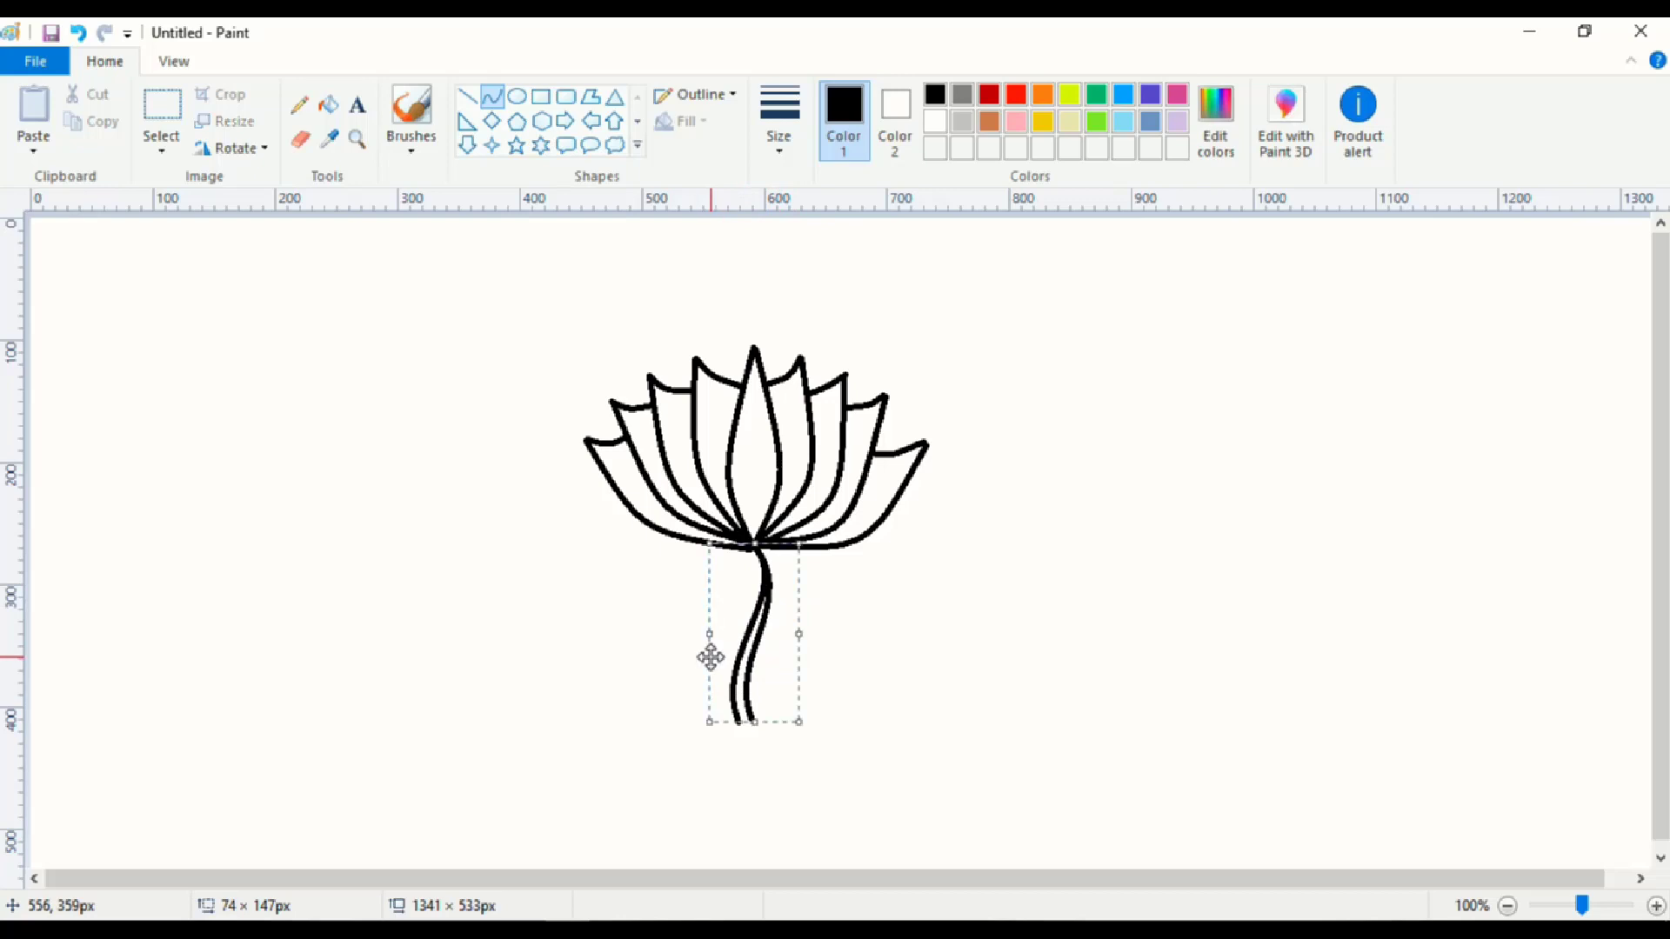
pyautogui.click(921, 590)
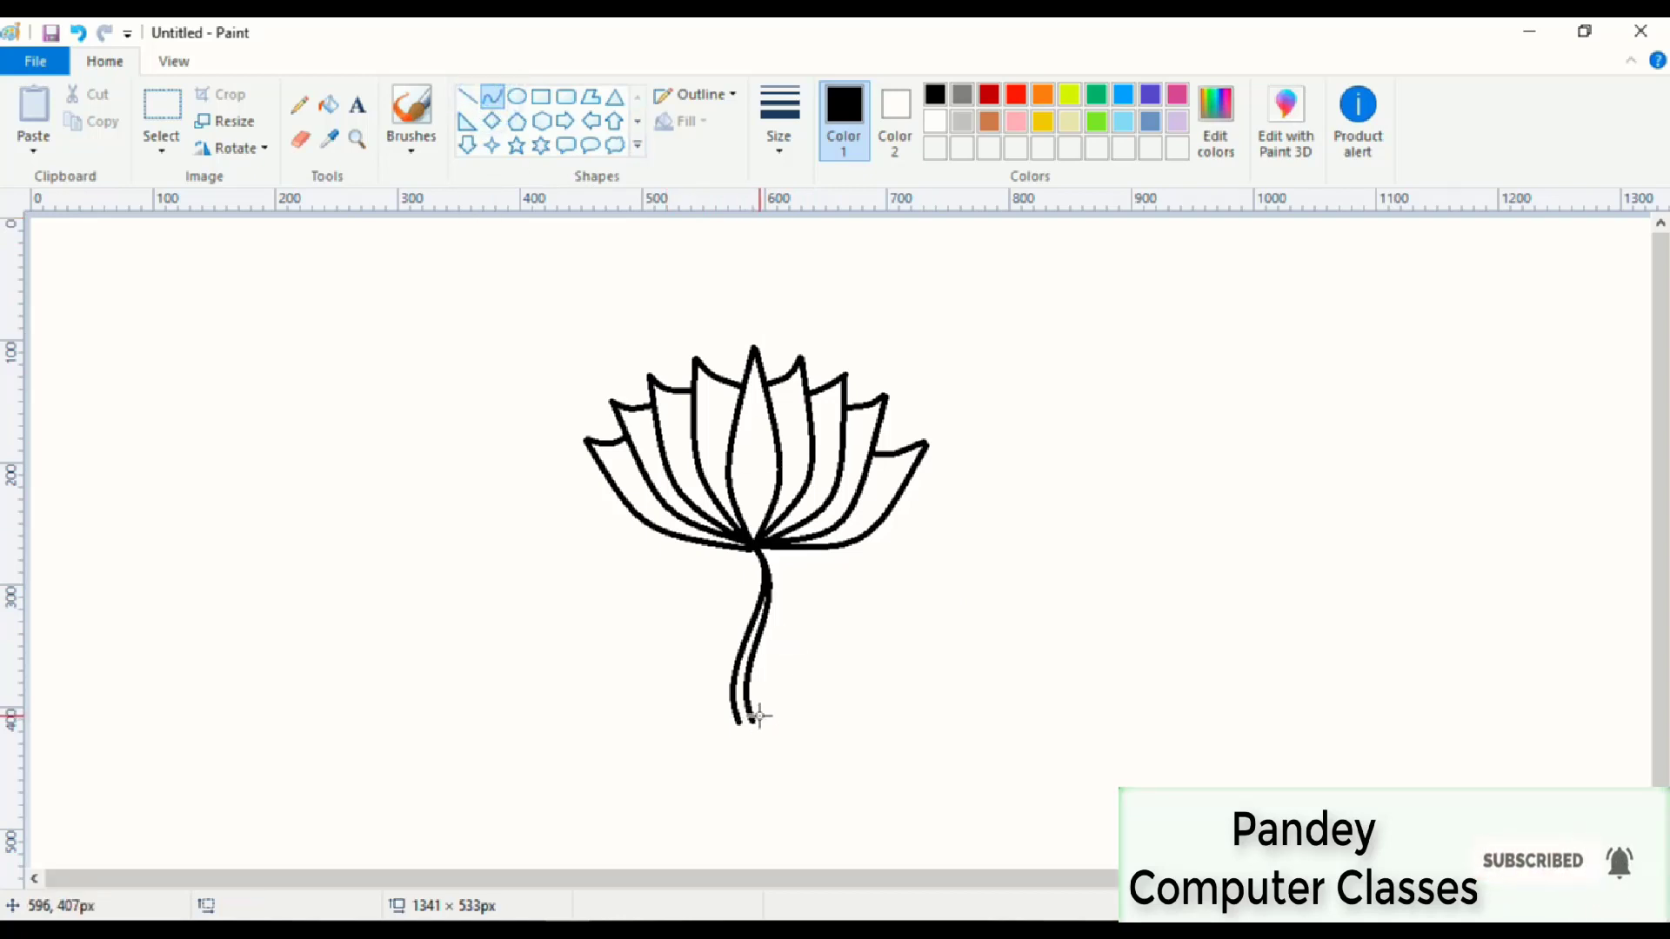
pyautogui.moveTo(750, 711); pyautogui.dragTo(736, 718)
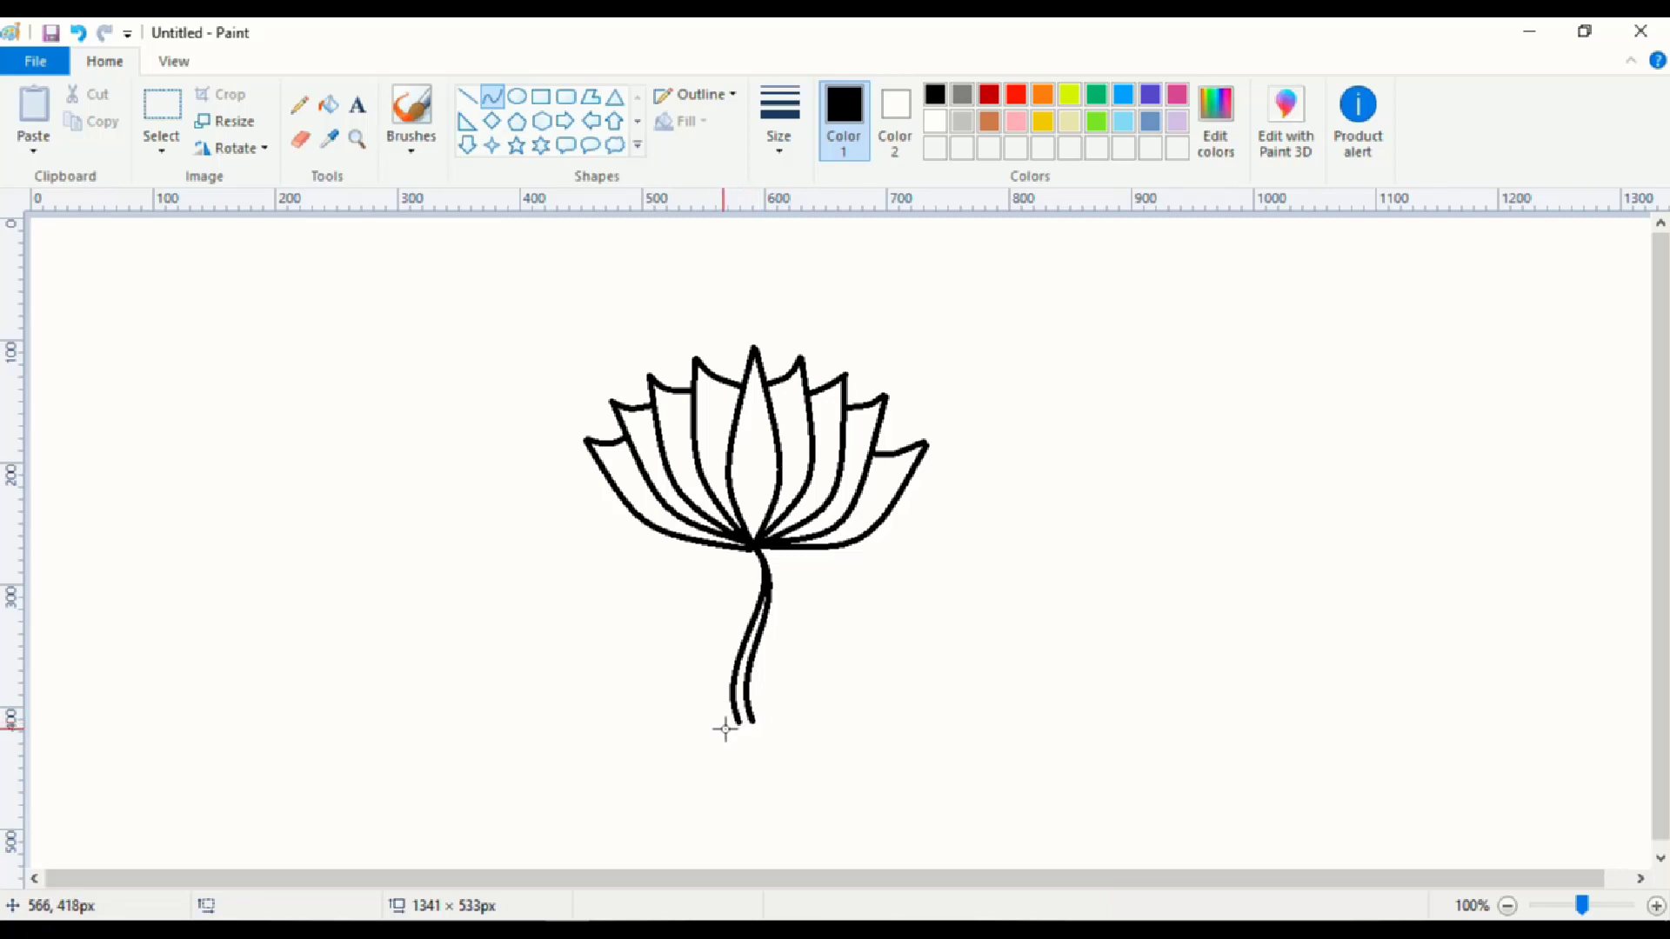
# Draw the leaf's upper edge as a curve from the stem's bottom, looping left and arching over to a tip on the right.
pyautogui.moveTo(738, 725); pyautogui.dragTo(888, 714)
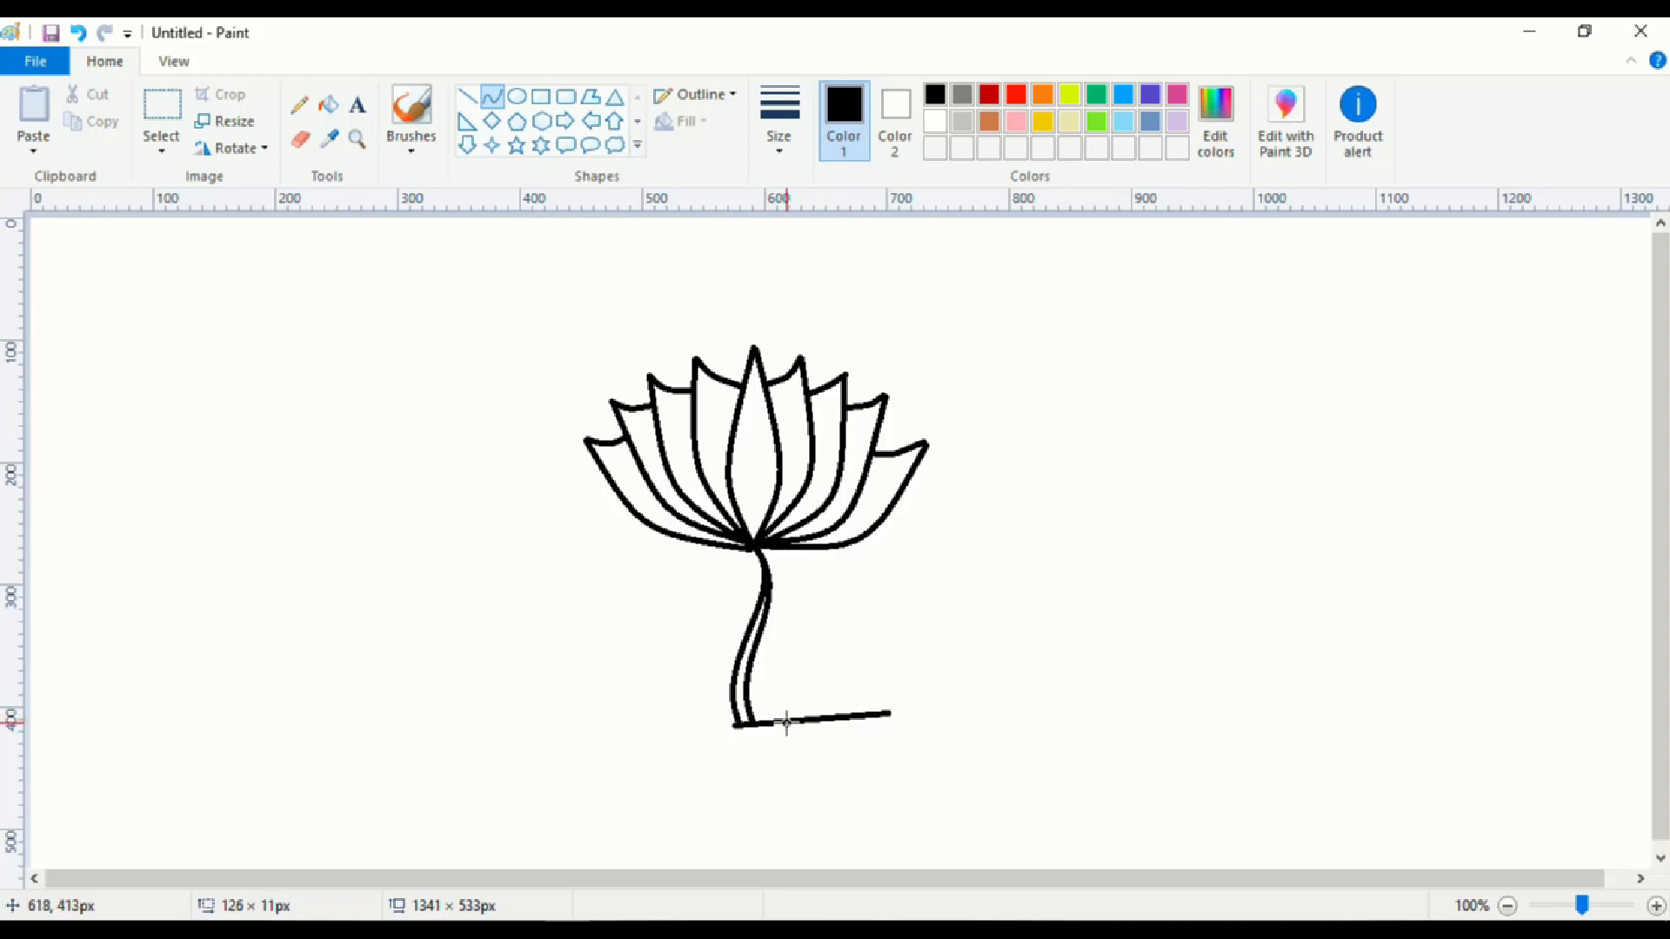
pyautogui.moveTo(772, 719); pyautogui.dragTo(599, 643)
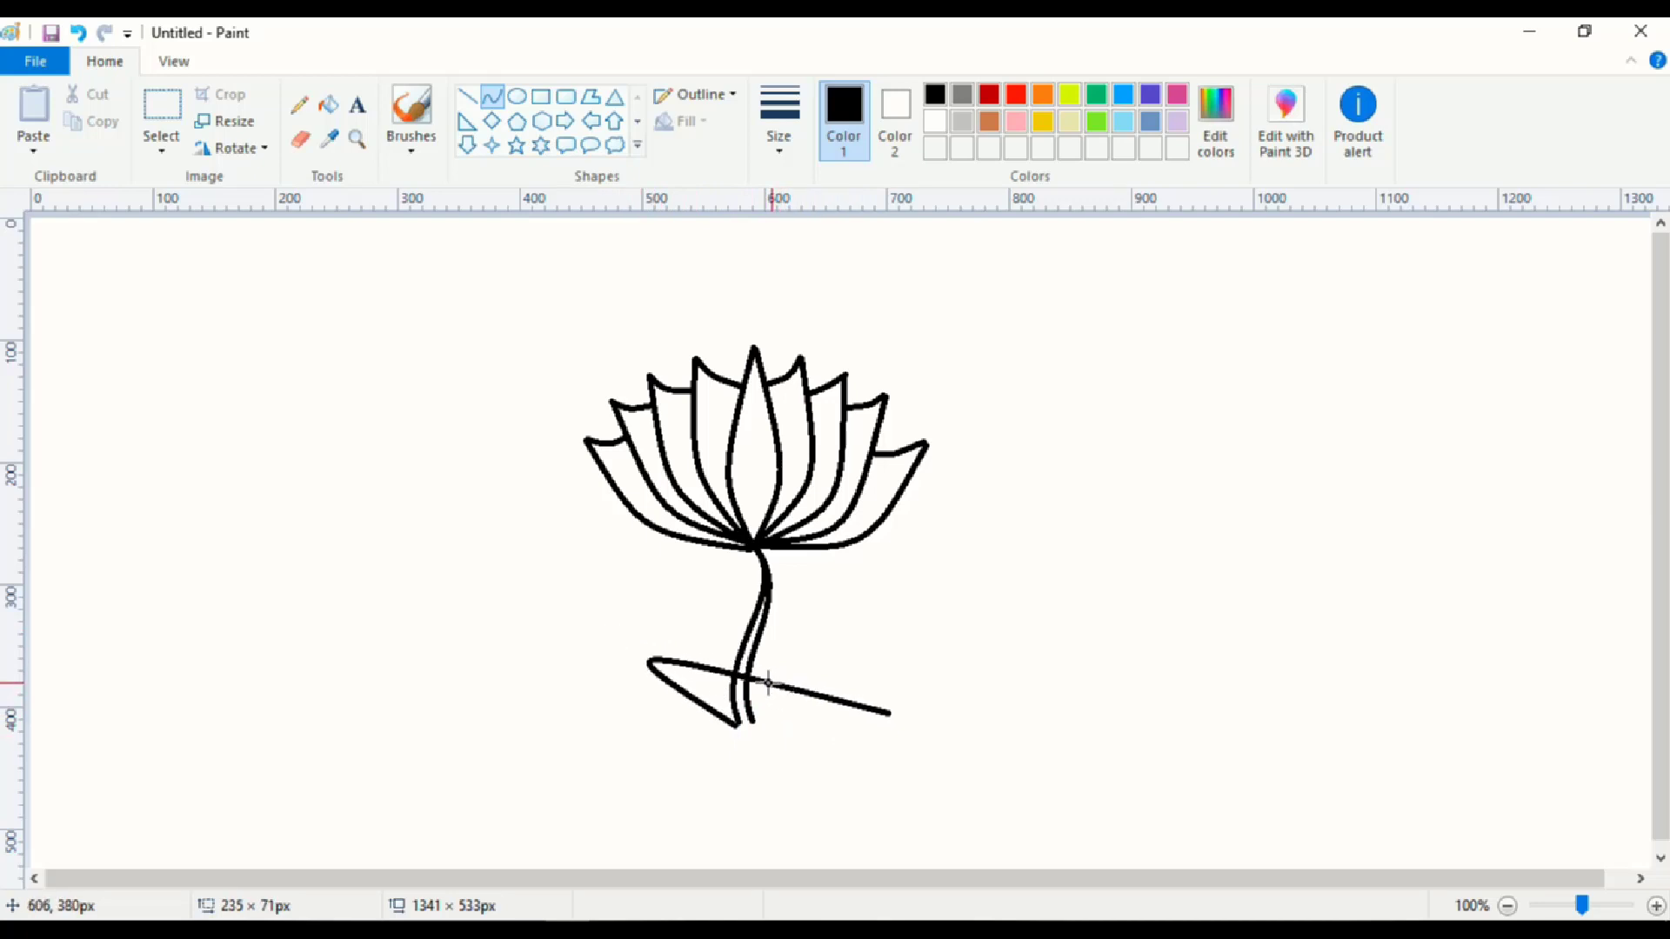
pyautogui.moveTo(765, 680); pyautogui.dragTo(822, 644)
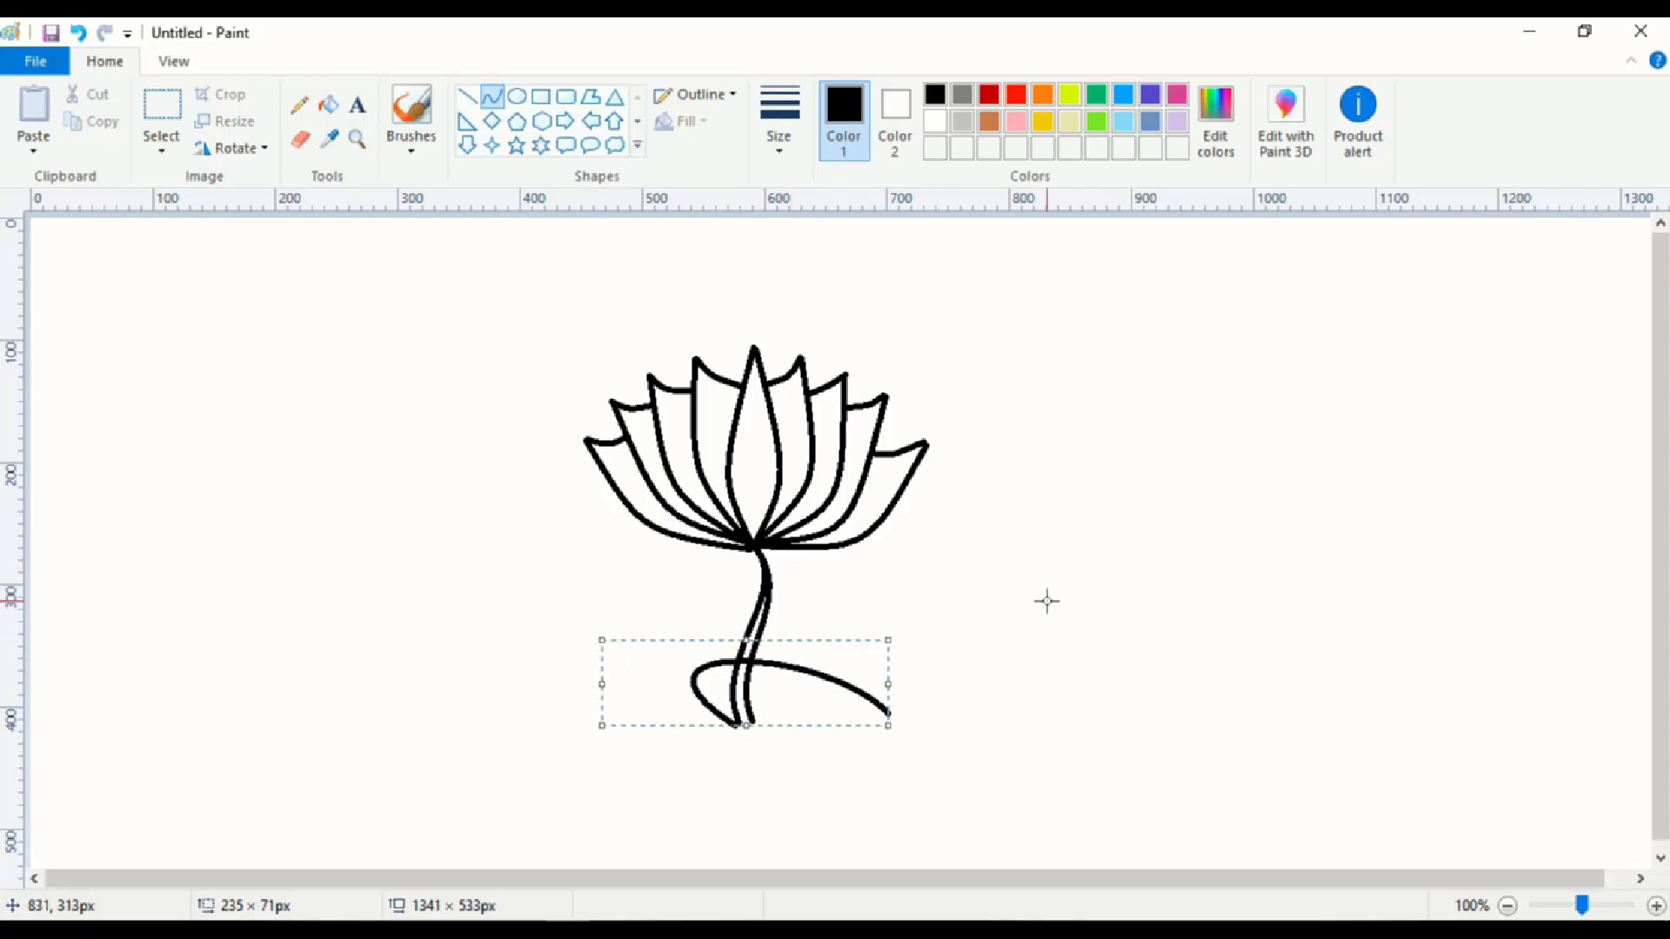
pyautogui.click(1046, 601)
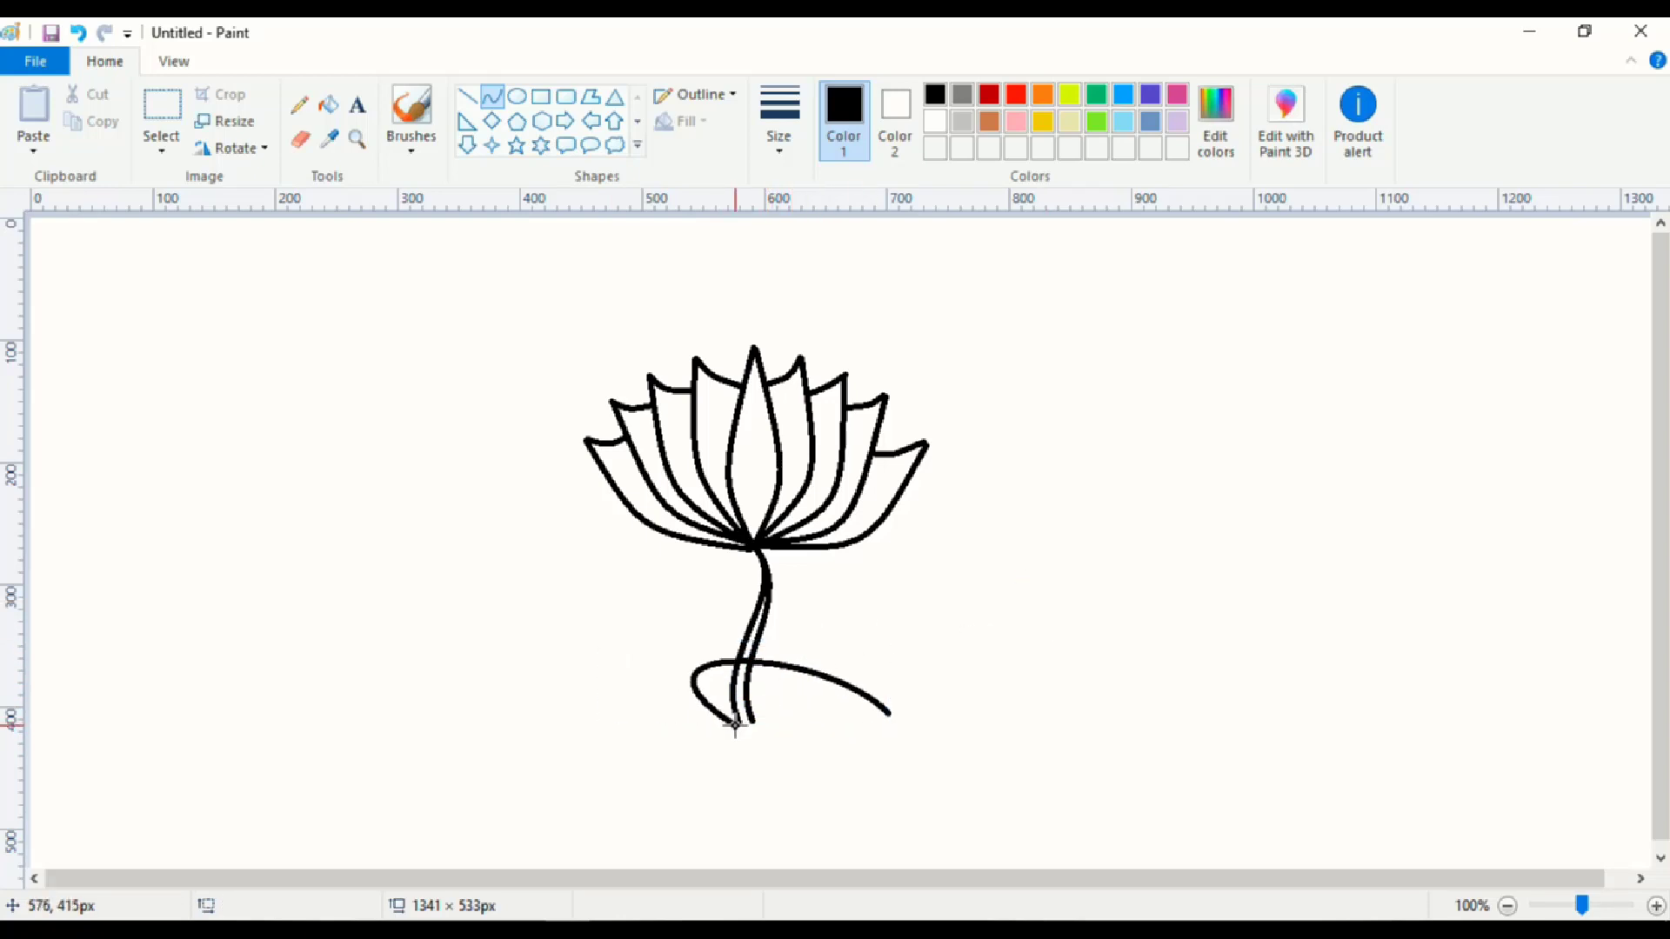
# Draw the leaf's lower edge as a curve between the stem's bottom and the leaf tip, bulging downward to complete a heart-shaped leaf.
pyautogui.moveTo(735, 723); pyautogui.dragTo(886, 715)
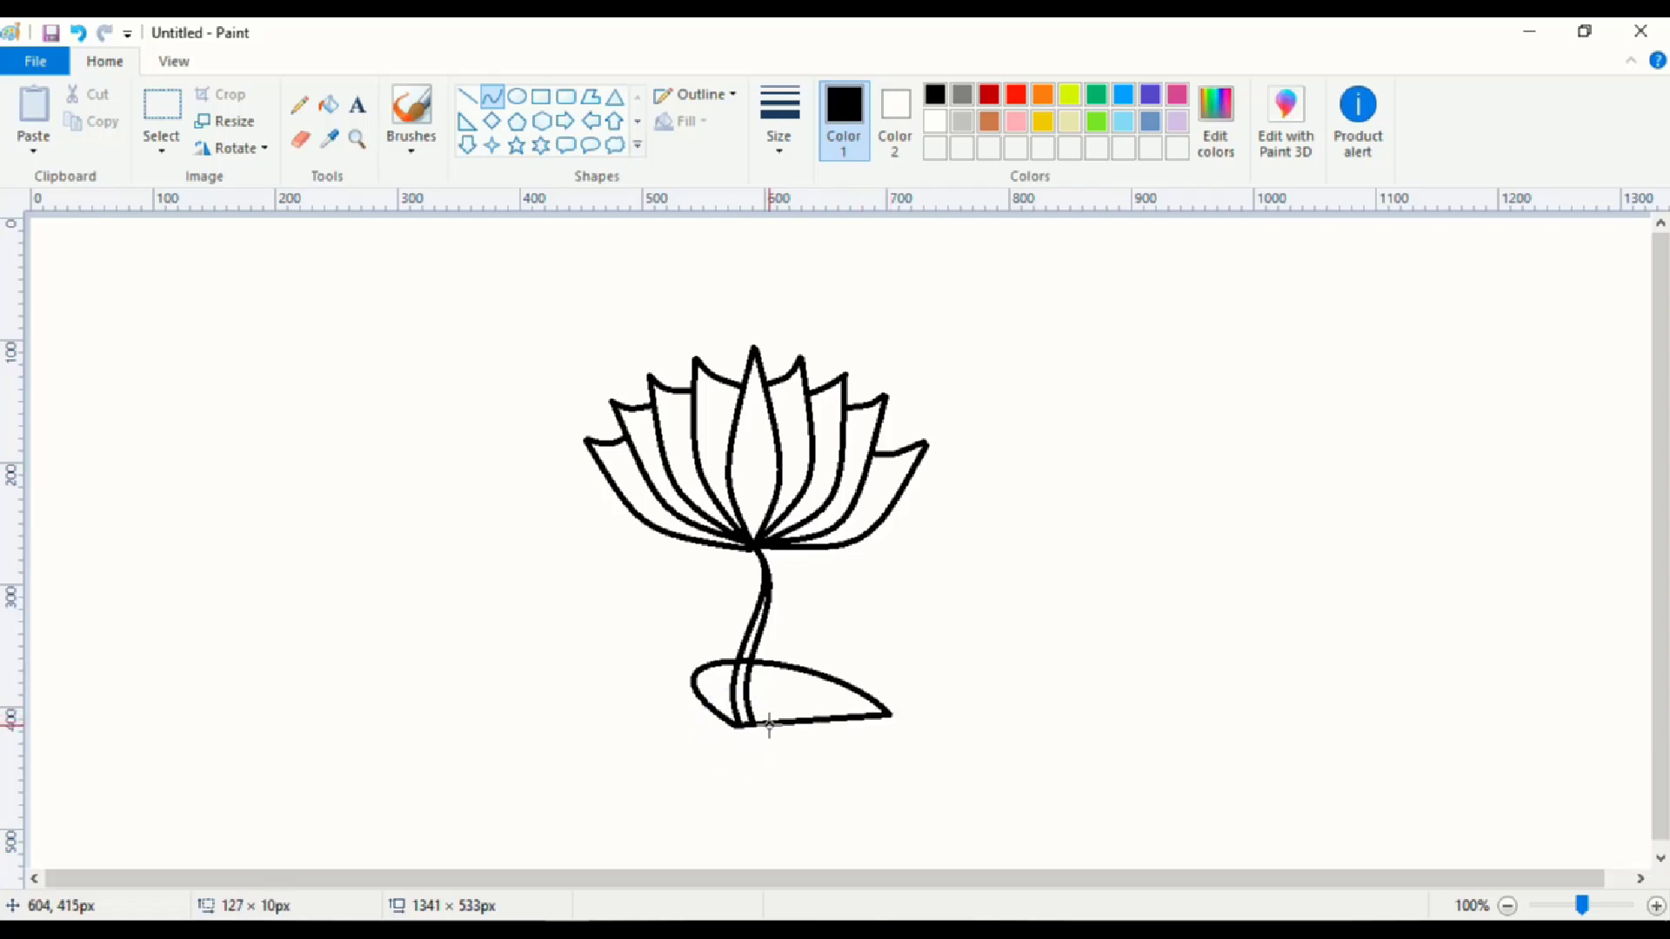
pyautogui.moveTo(770, 722); pyautogui.dragTo(699, 823)
pyautogui.moveTo(807, 756); pyautogui.dragTo(823, 780)
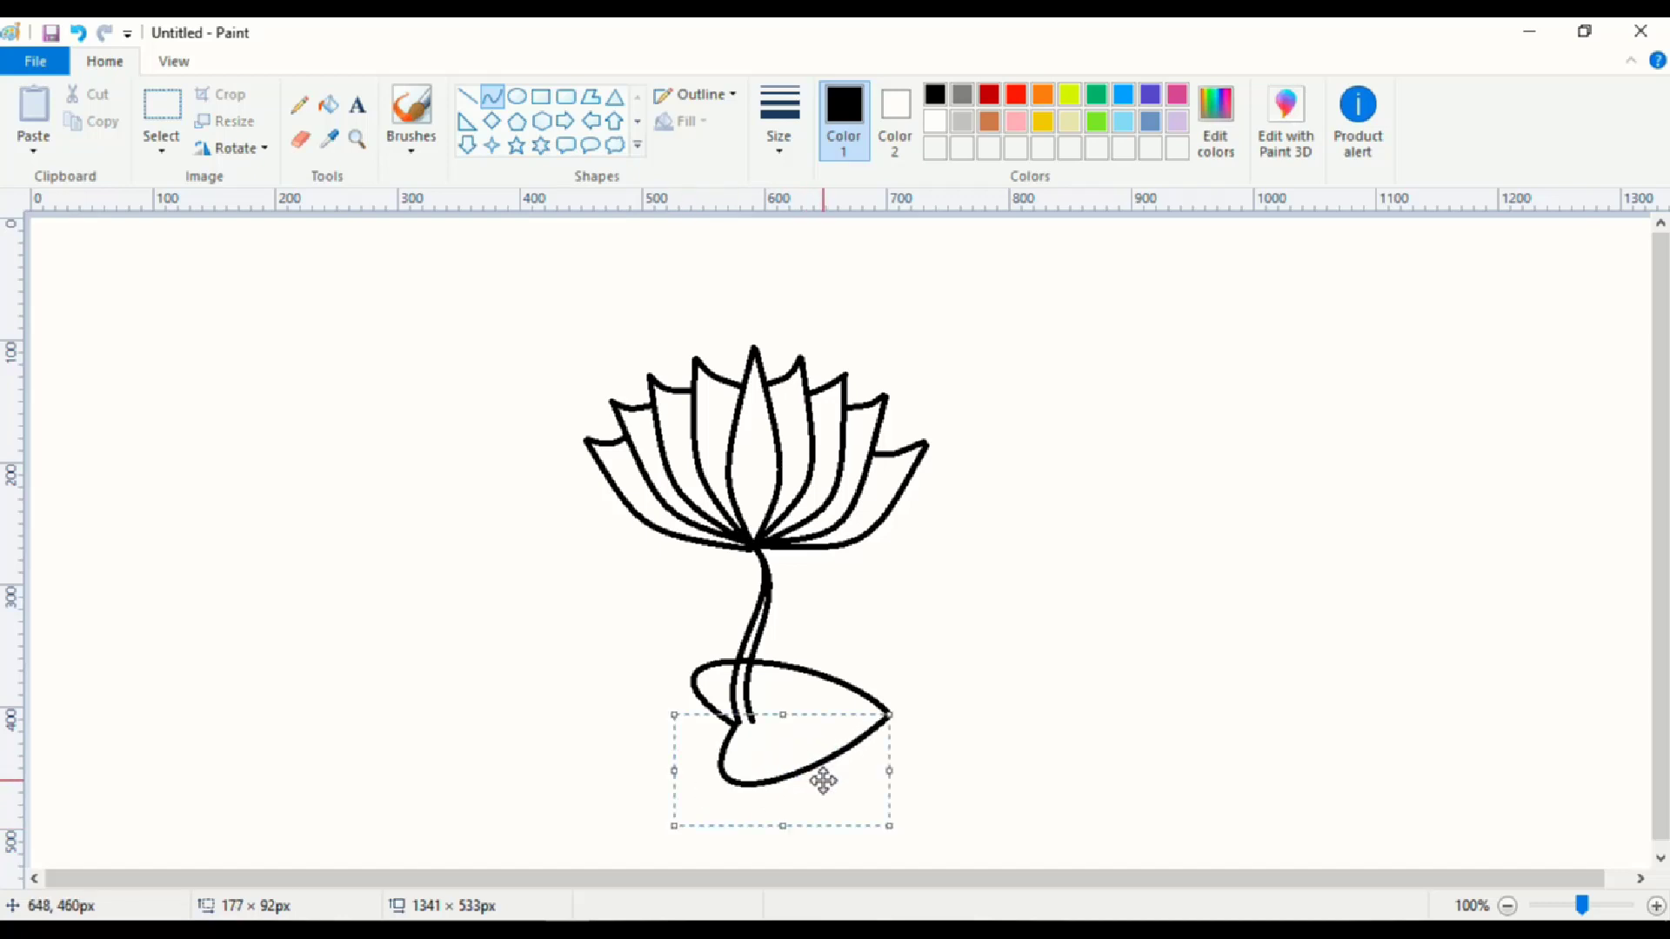
pyautogui.click(1042, 667)
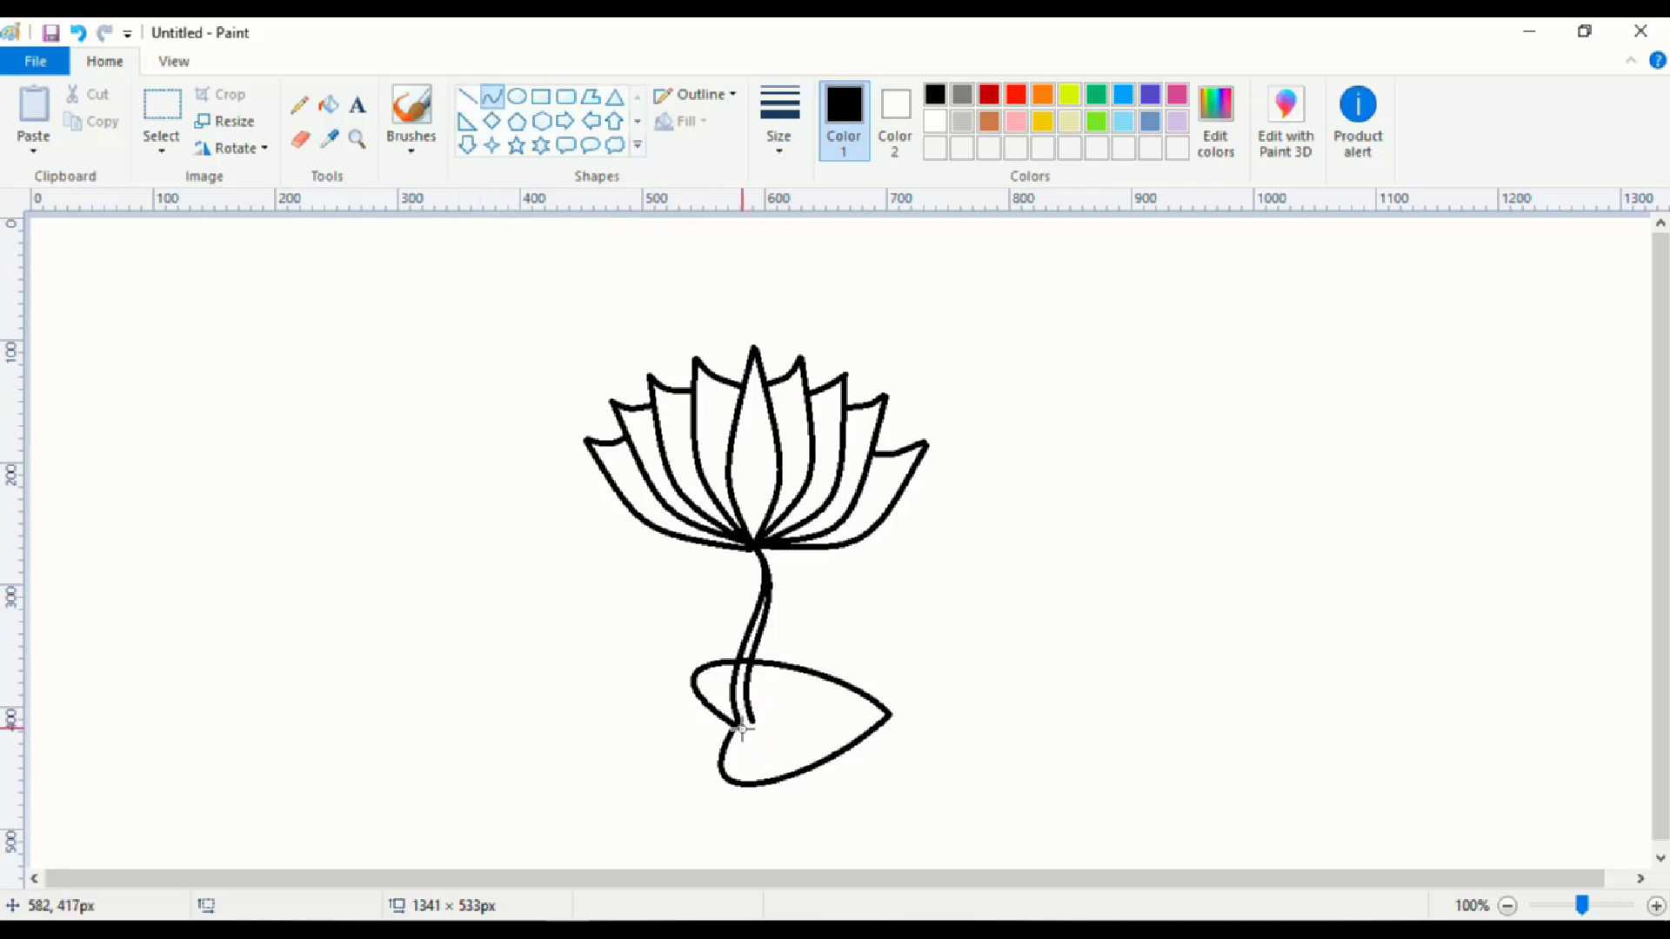
# Draw the leaf's vein as a wavy black curve about 67 px wide from the stem's lower end towards the leaf tip.
pyautogui.moveTo(735, 722)
pyautogui.mouseDown()
pyautogui.moveTo(816, 715)
pyautogui.moveTo(762, 705)
pyautogui.moveTo(786, 736)
pyautogui.mouseUp()
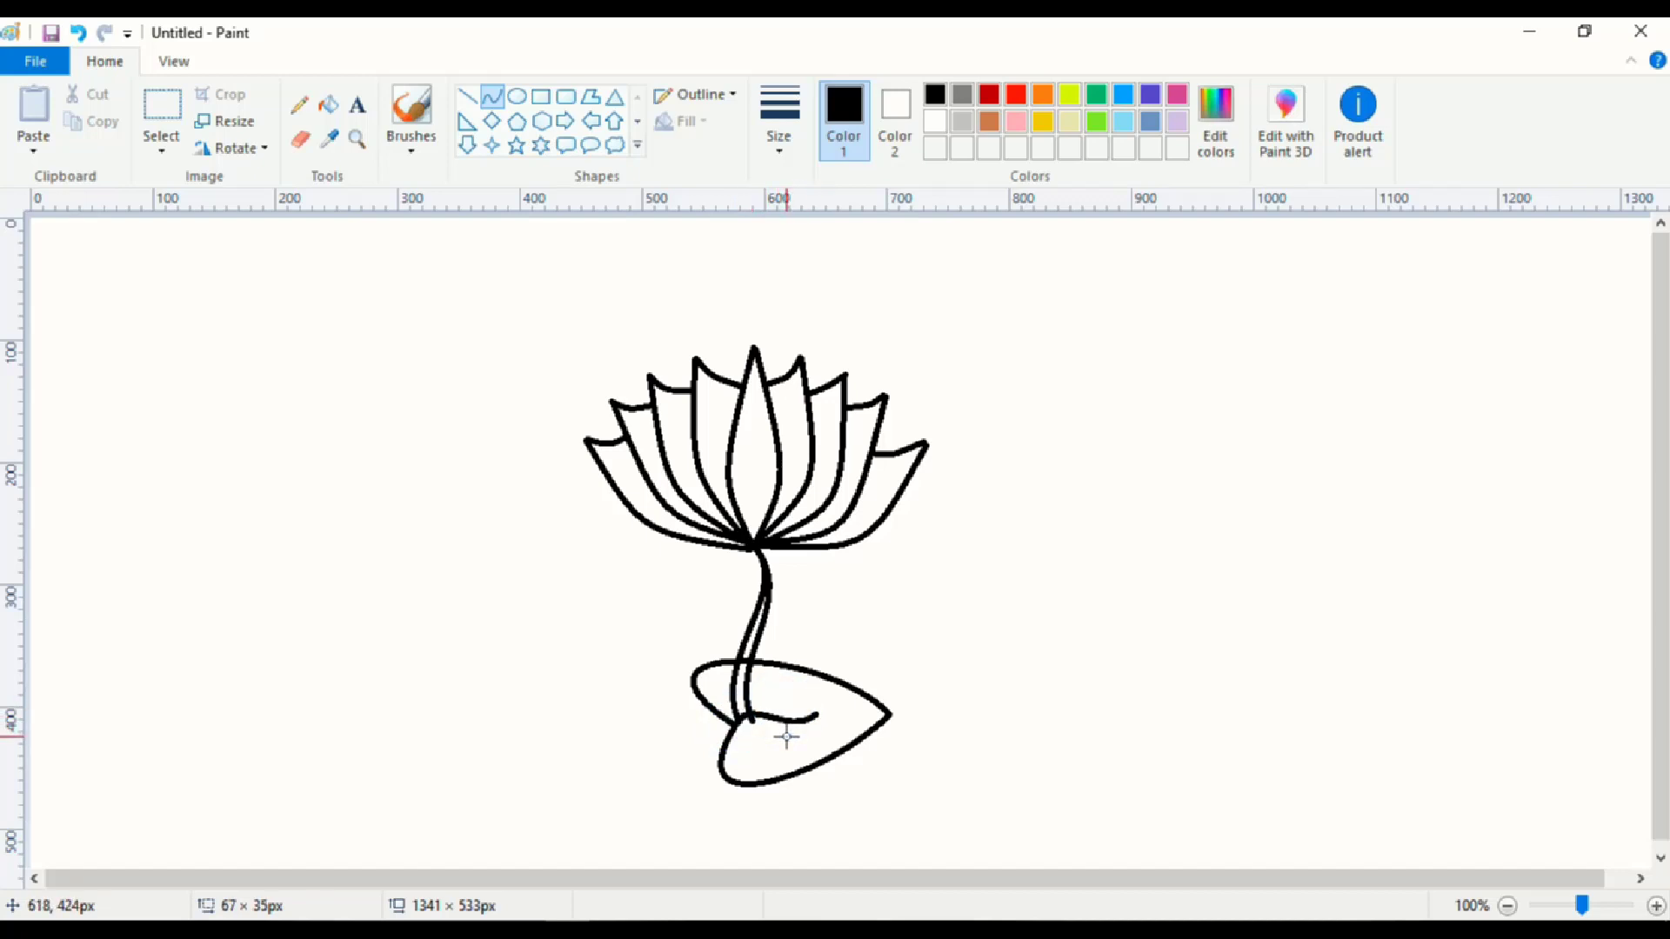
pyautogui.click(920, 640)
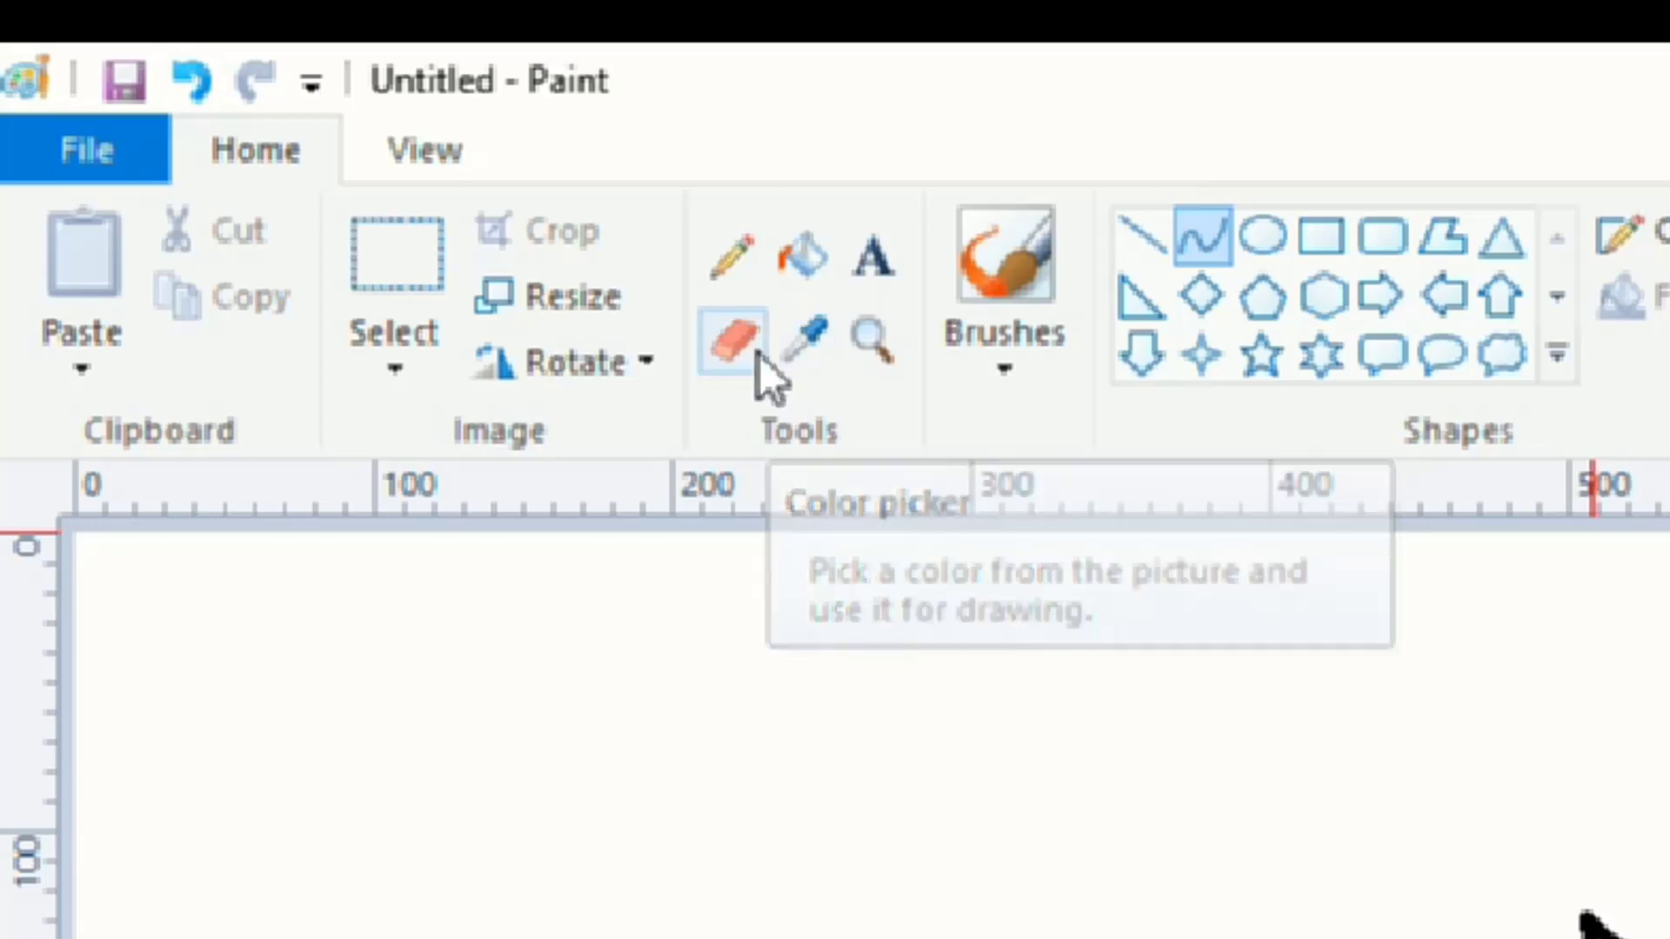
# Draw a wavy water line across the canvas on both sides of the stem with the Pencil in light turquoise at the thickest size.
pyautogui.click(735, 261)
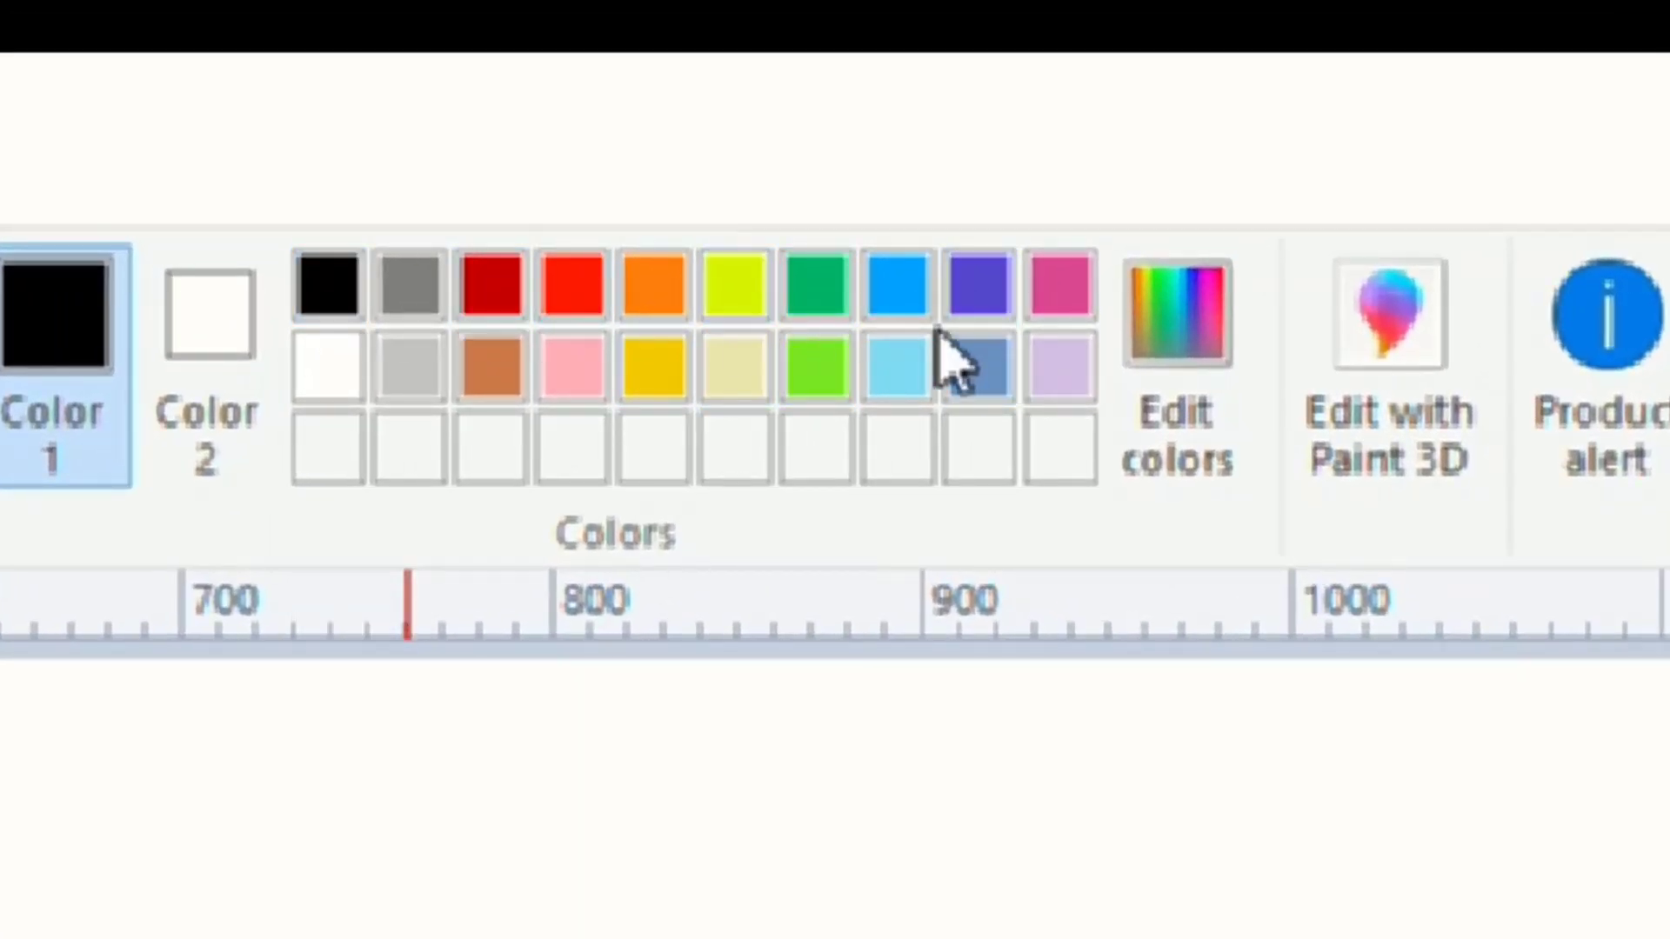
pyautogui.click(903, 300)
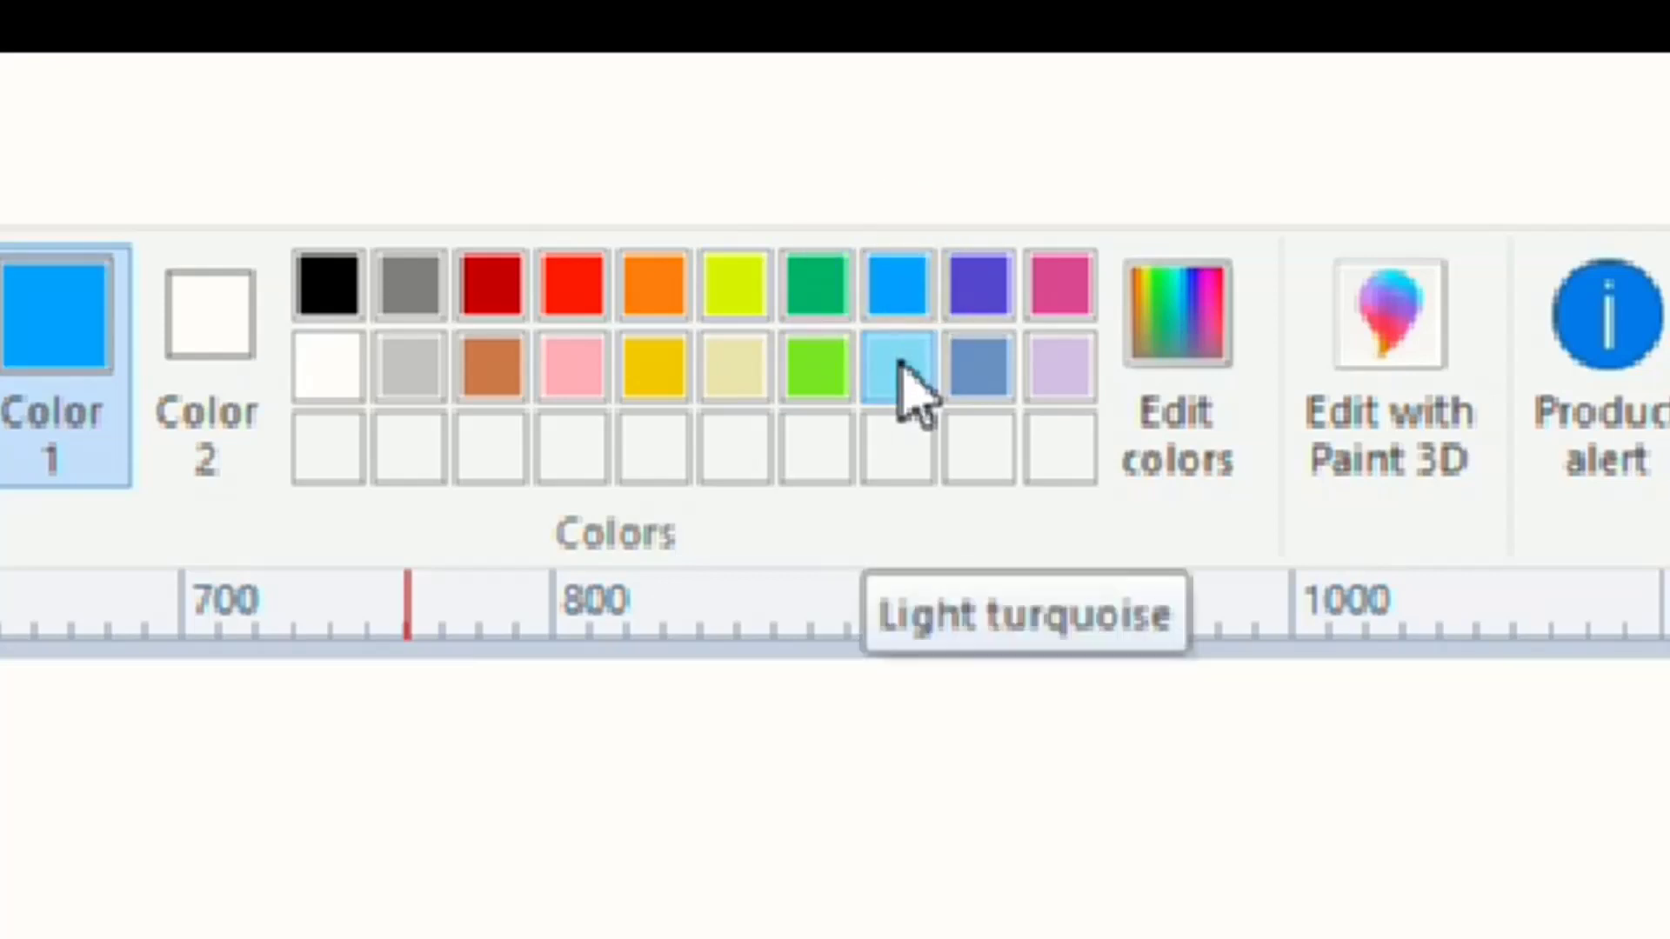
pyautogui.click(898, 367)
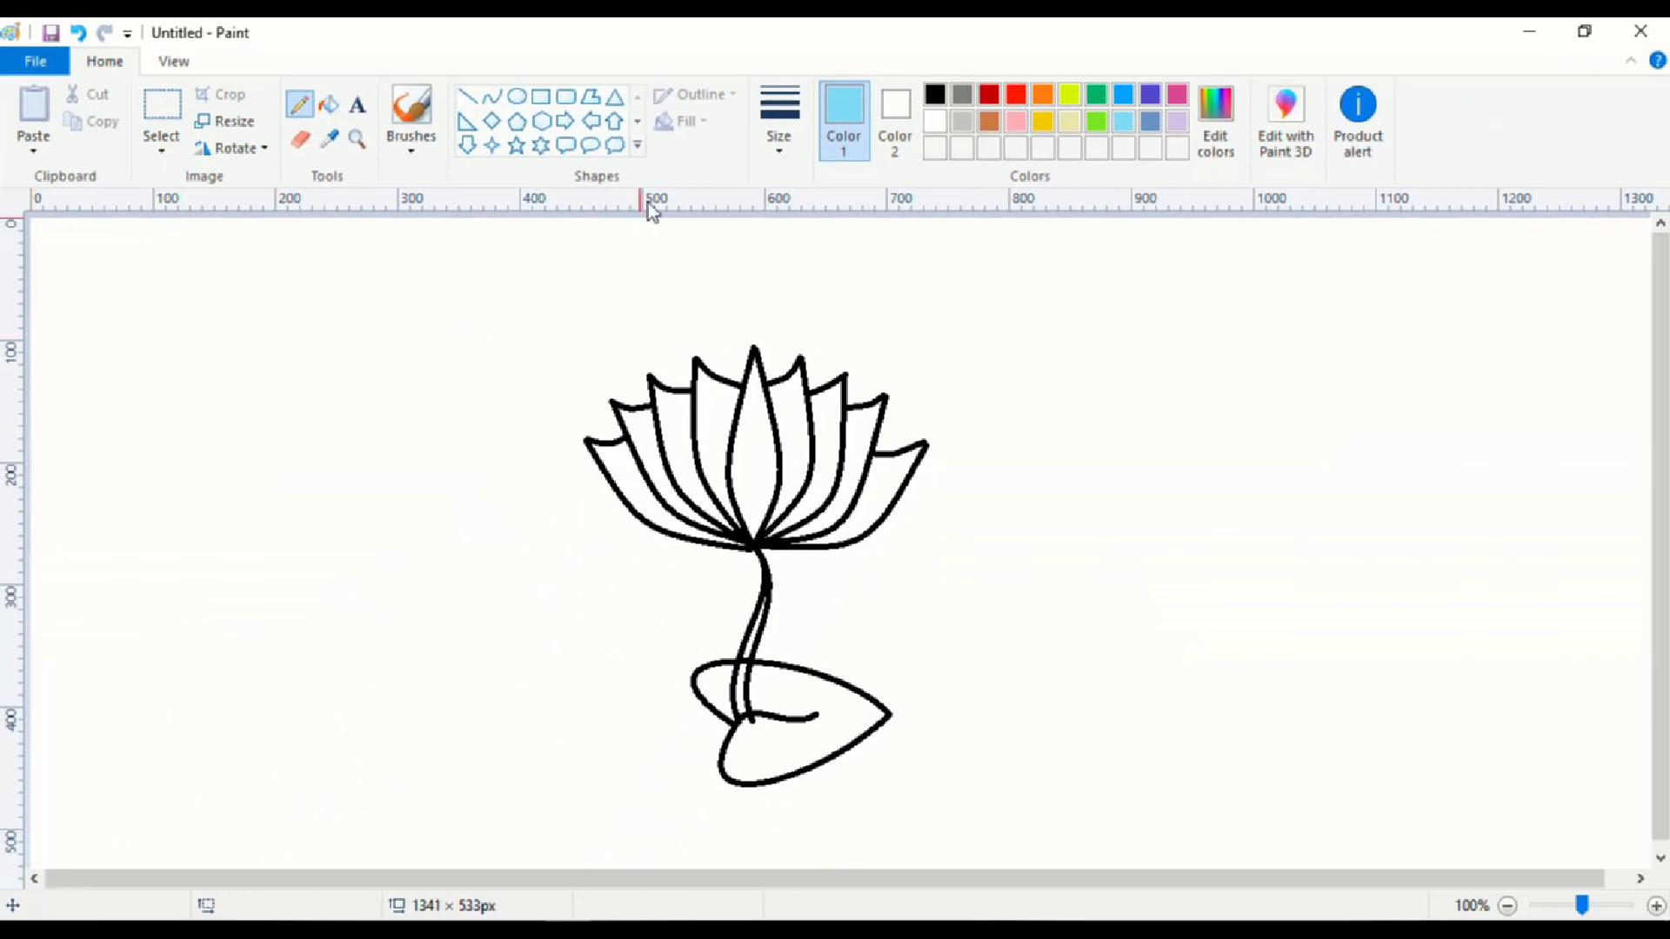
pyautogui.click(781, 148)
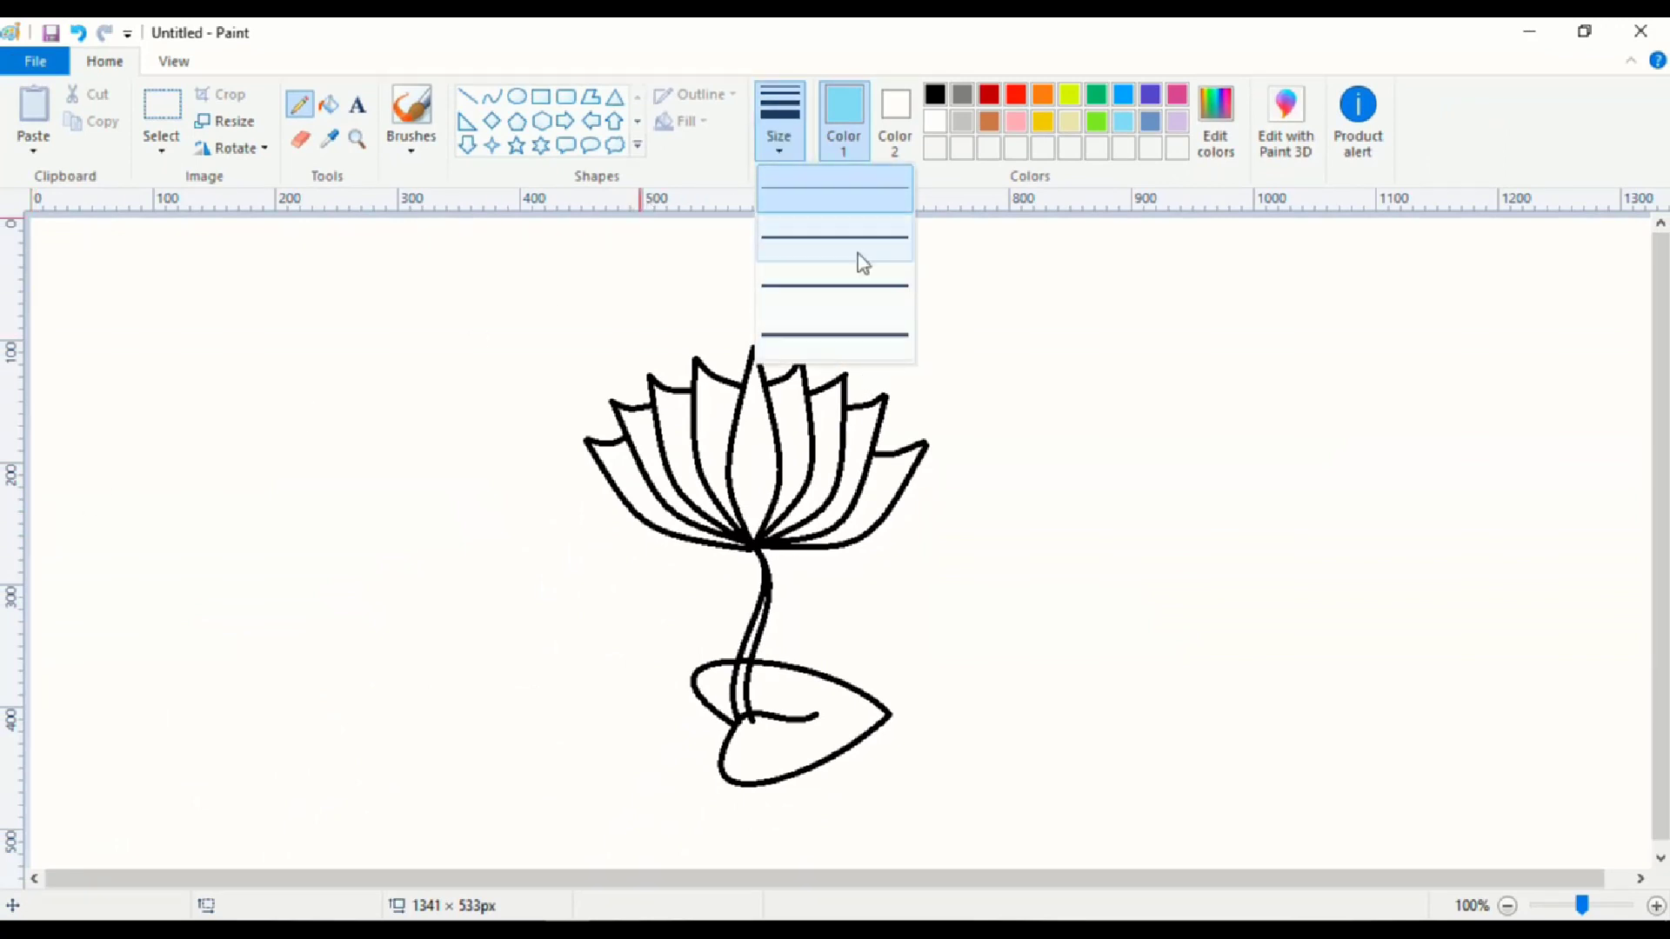
pyautogui.click(859, 338)
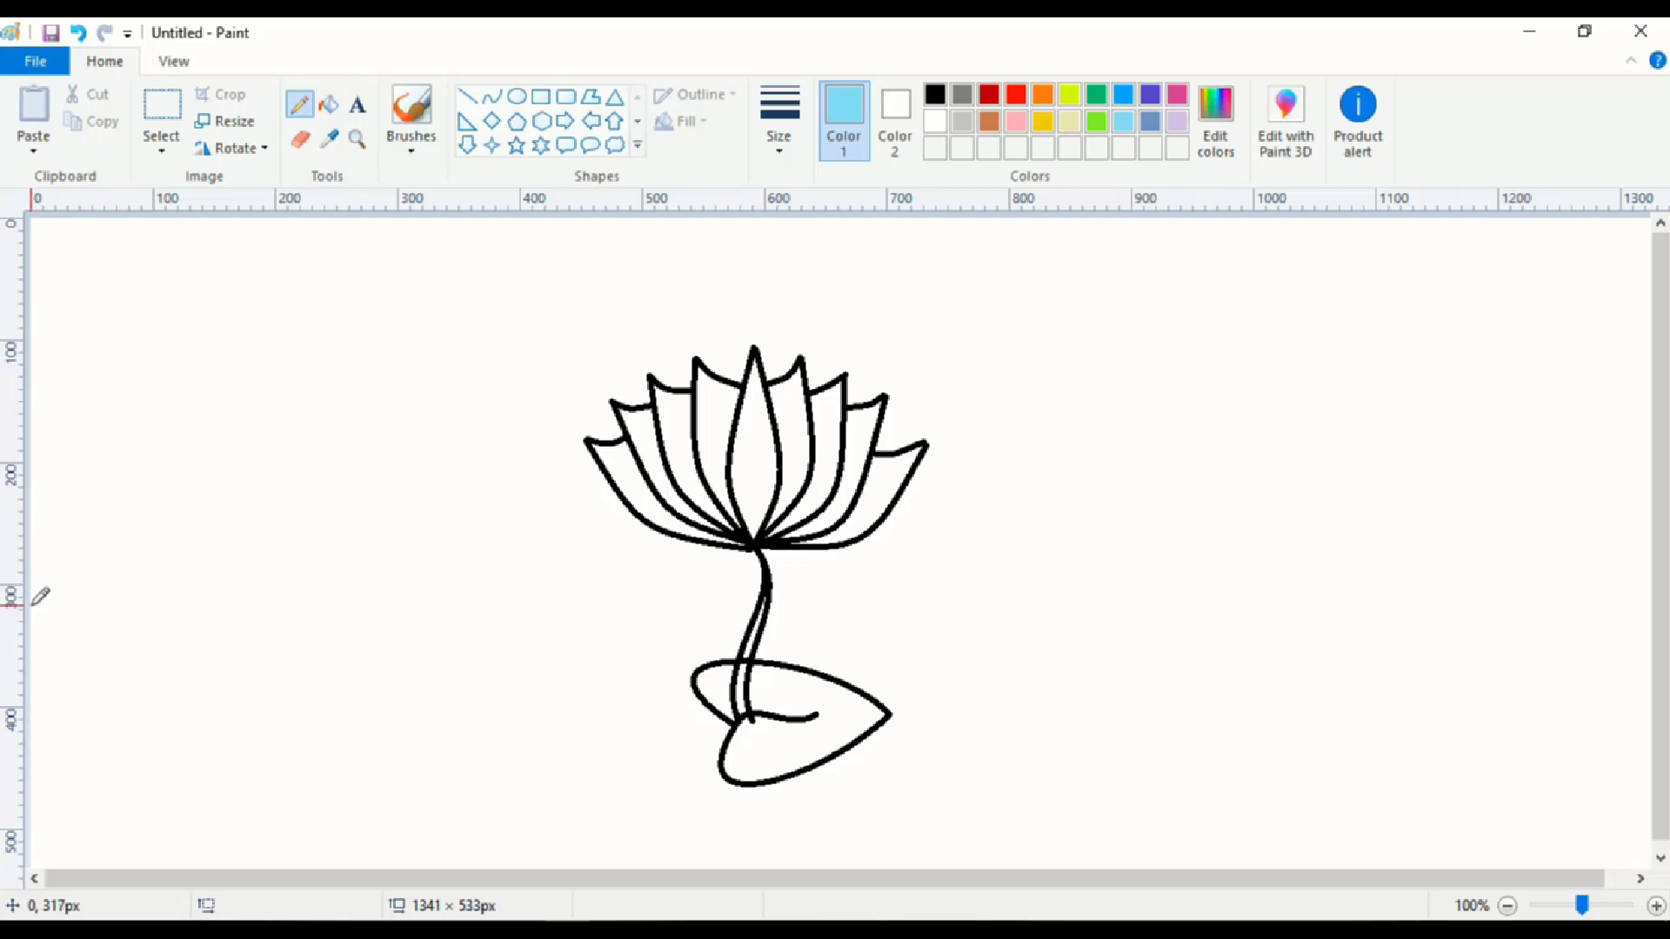
pyautogui.moveTo(32, 607)
pyautogui.mouseDown()
pyautogui.moveTo(181, 601)
pyautogui.moveTo(131, 557)
pyautogui.moveTo(138, 525)
pyautogui.moveTo(218, 574)
pyautogui.moveTo(249, 534)
pyautogui.moveTo(279, 546)
pyautogui.moveTo(272, 599)
pyautogui.moveTo(431, 603)
pyautogui.moveTo(498, 567)
pyautogui.moveTo(617, 601)
pyautogui.mouseUp()
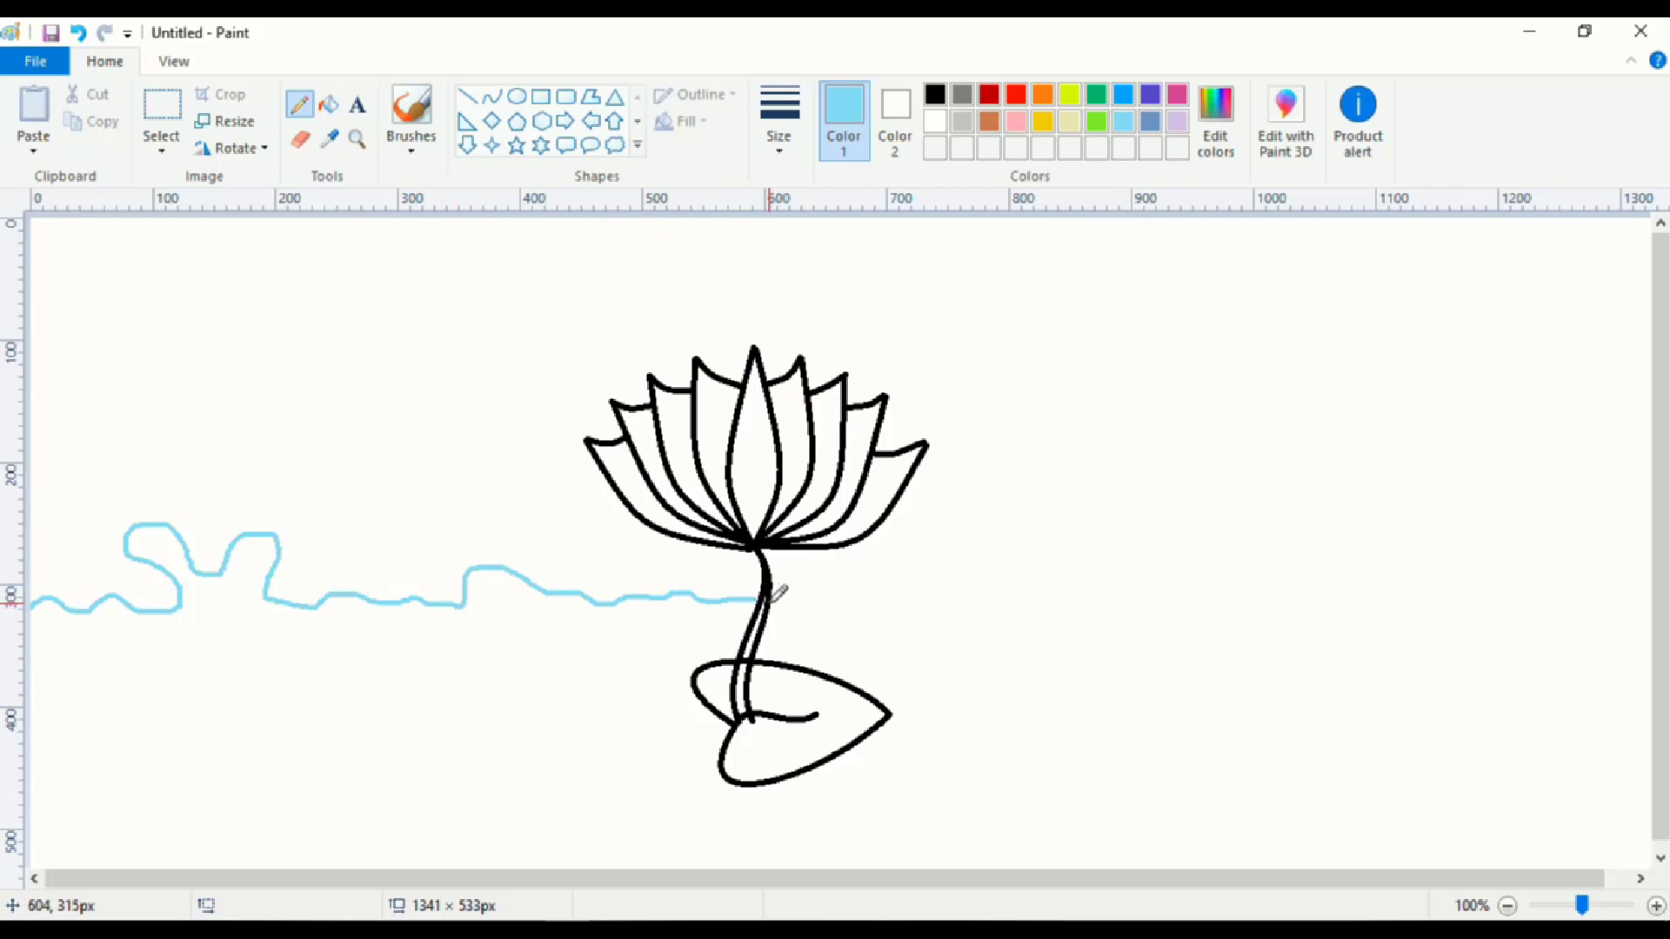
pyautogui.moveTo(772, 600)
pyautogui.mouseDown()
pyautogui.moveTo(908, 583)
pyautogui.moveTo(936, 528)
pyautogui.moveTo(1016, 571)
pyautogui.moveTo(1009, 492)
pyautogui.moveTo(1068, 501)
pyautogui.moveTo(1098, 567)
pyautogui.moveTo(1240, 561)
pyautogui.moveTo(1269, 585)
pyautogui.moveTo(1349, 559)
pyautogui.moveTo(1650, 574)
pyautogui.mouseUp()
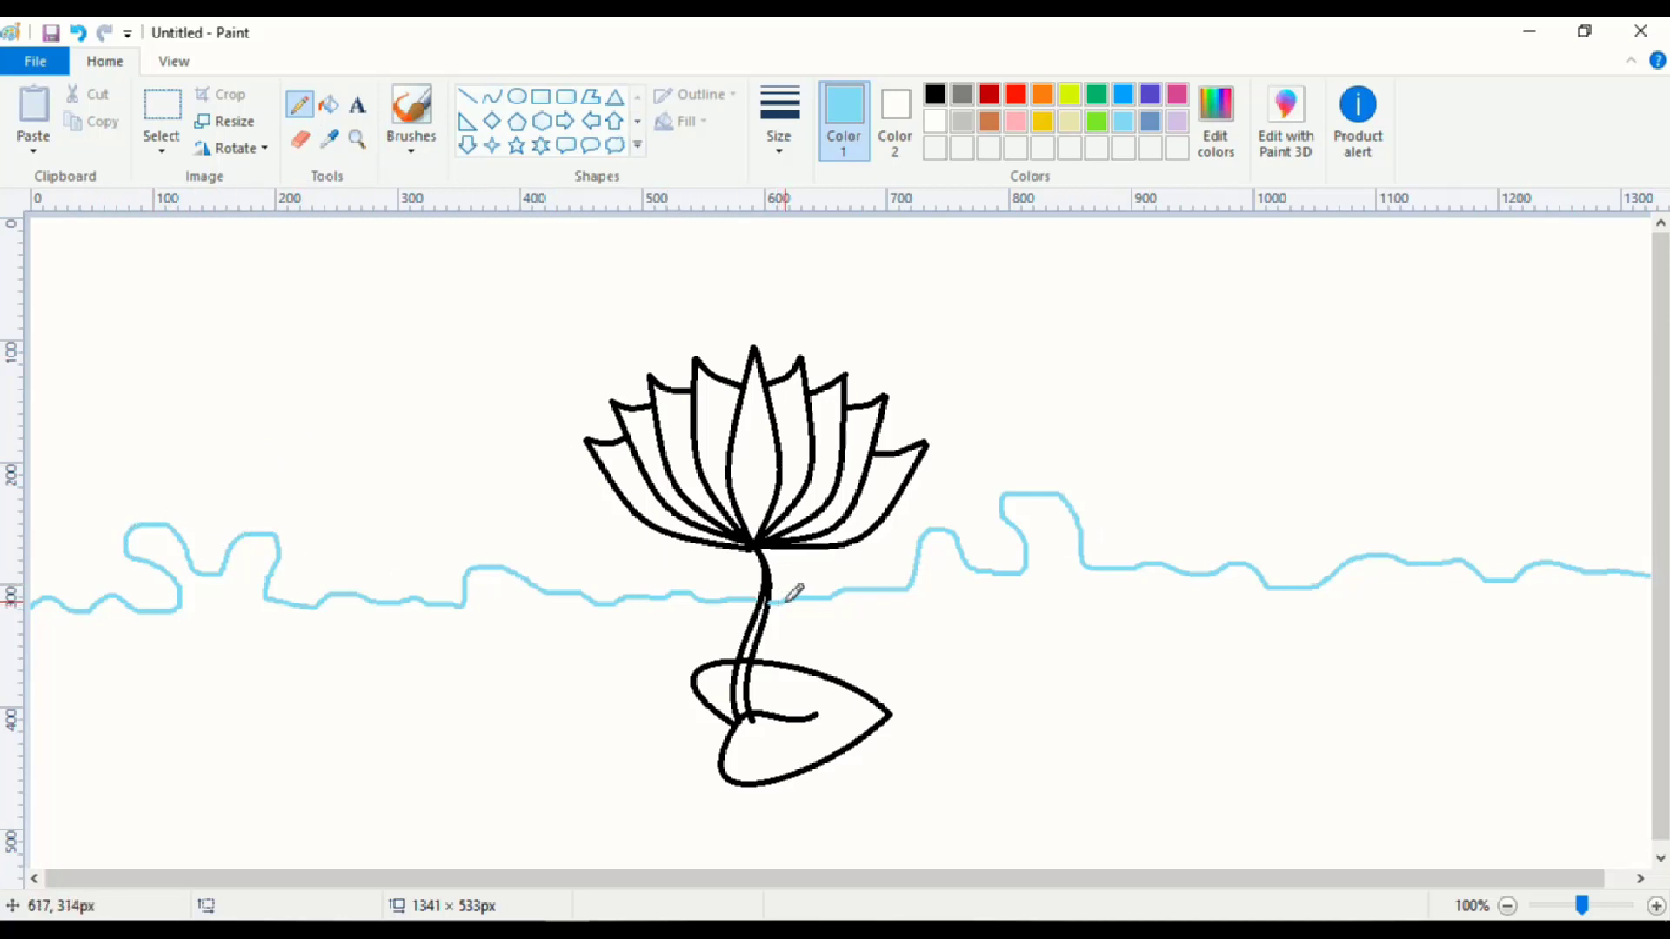
# Magnify the stem at the water line to 400% and paint the turquoise overlap on its outline black with the Pencil.
pyautogui.click(357, 138)
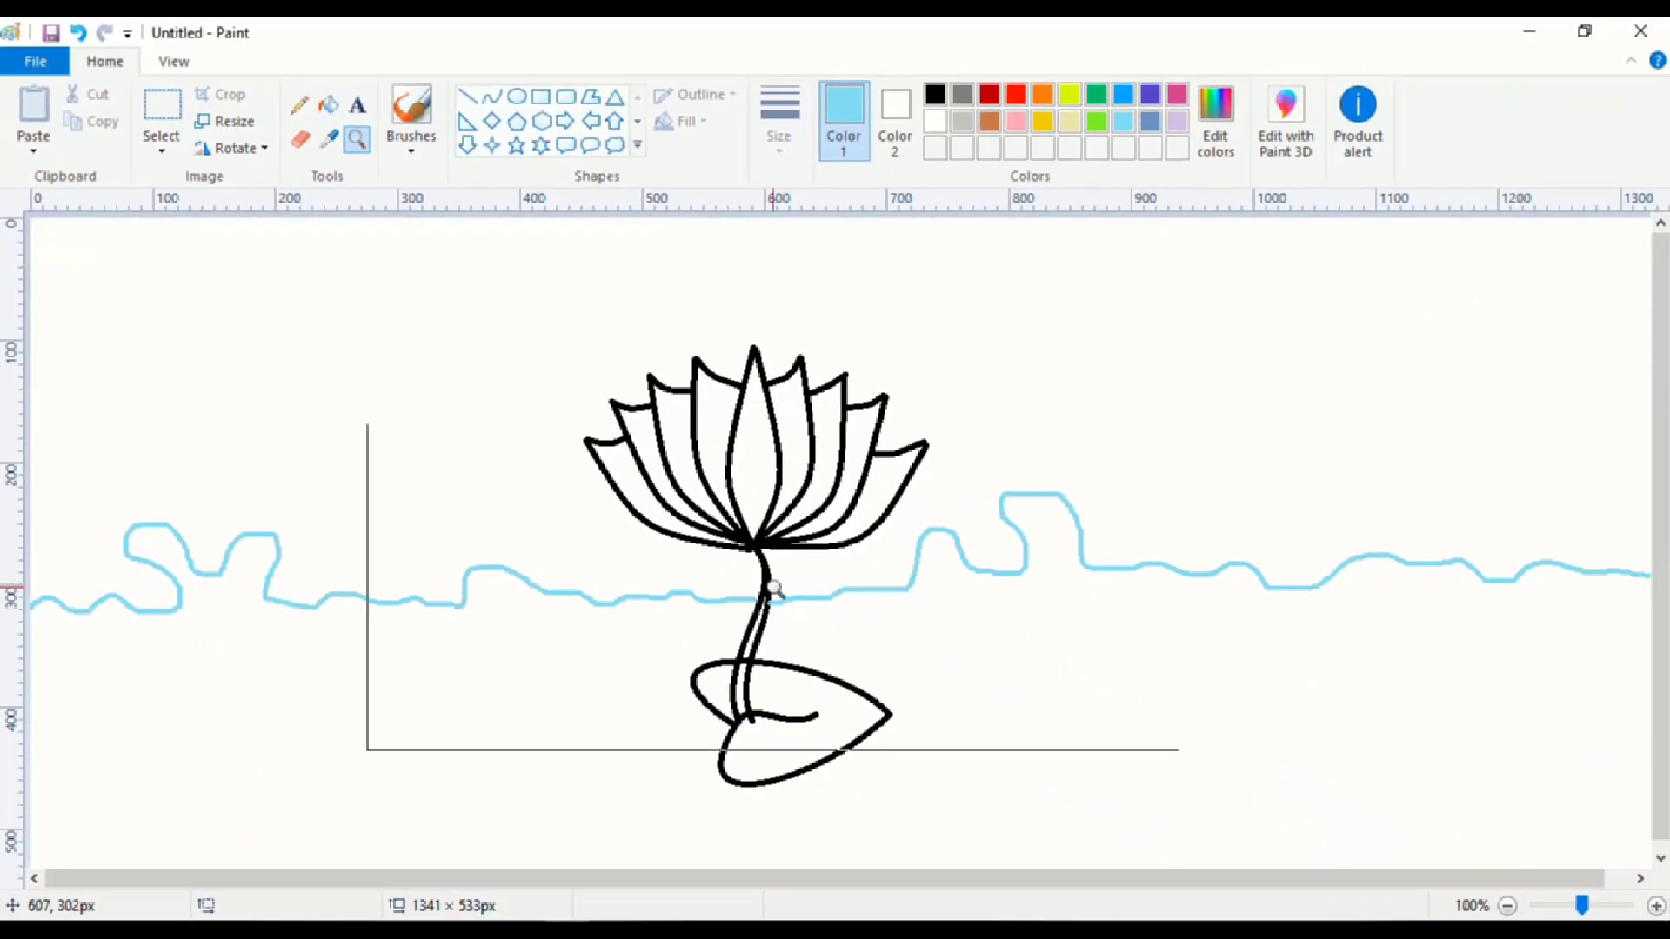
pyautogui.click(774, 578)
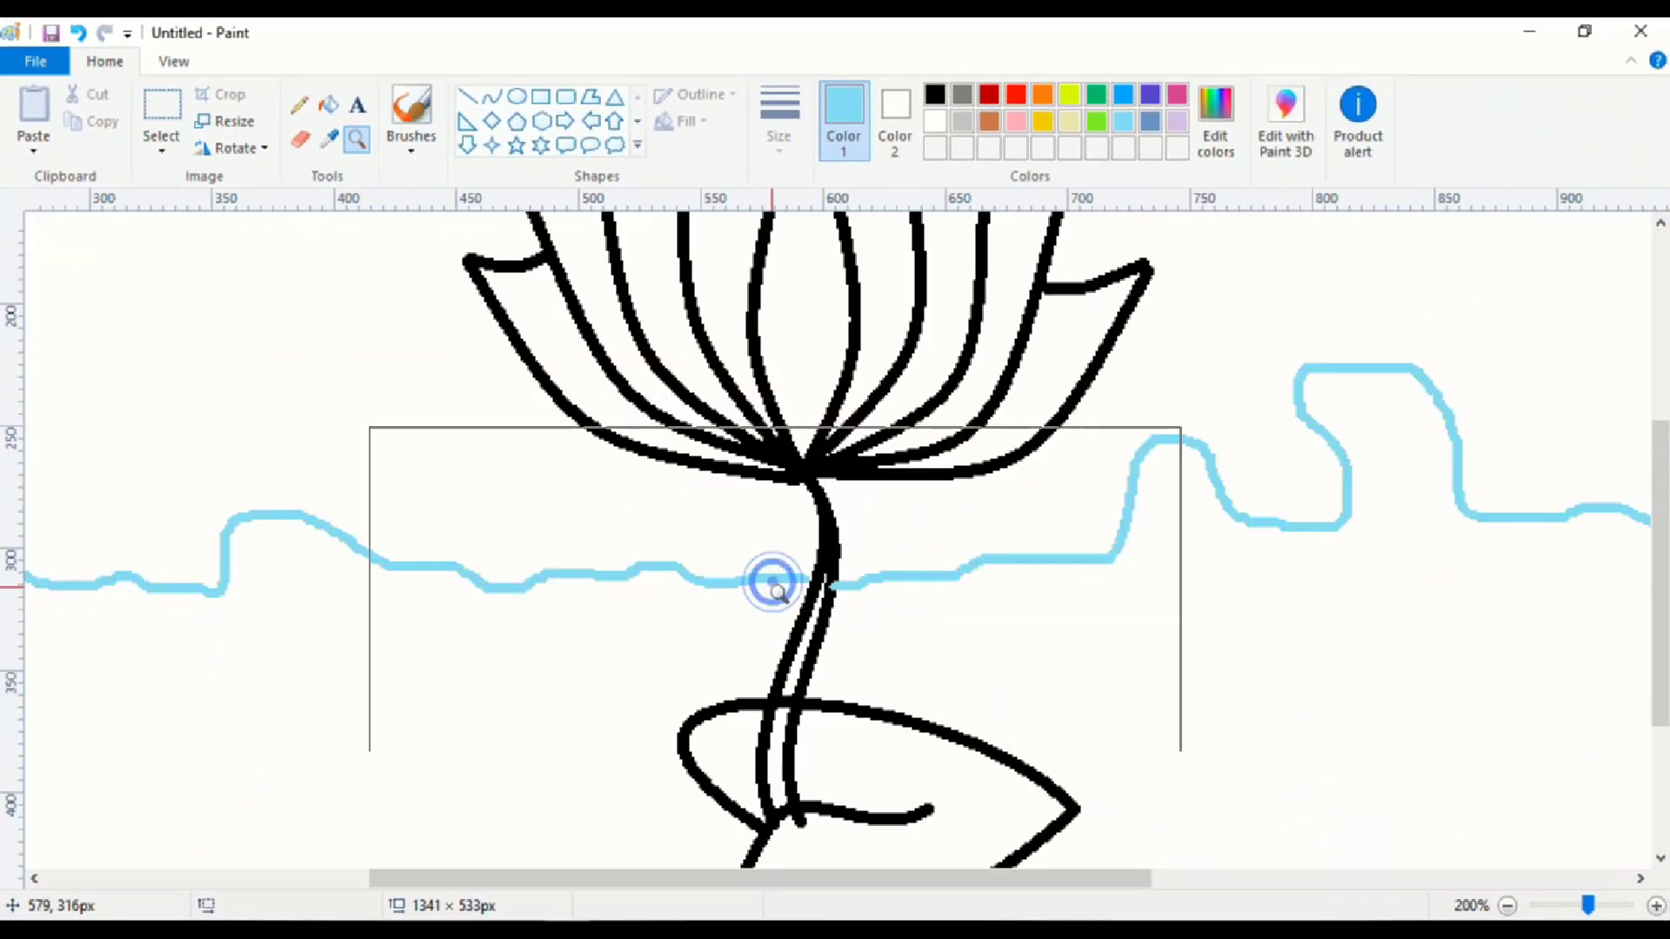
pyautogui.click(833, 596)
pyautogui.click(613, 452)
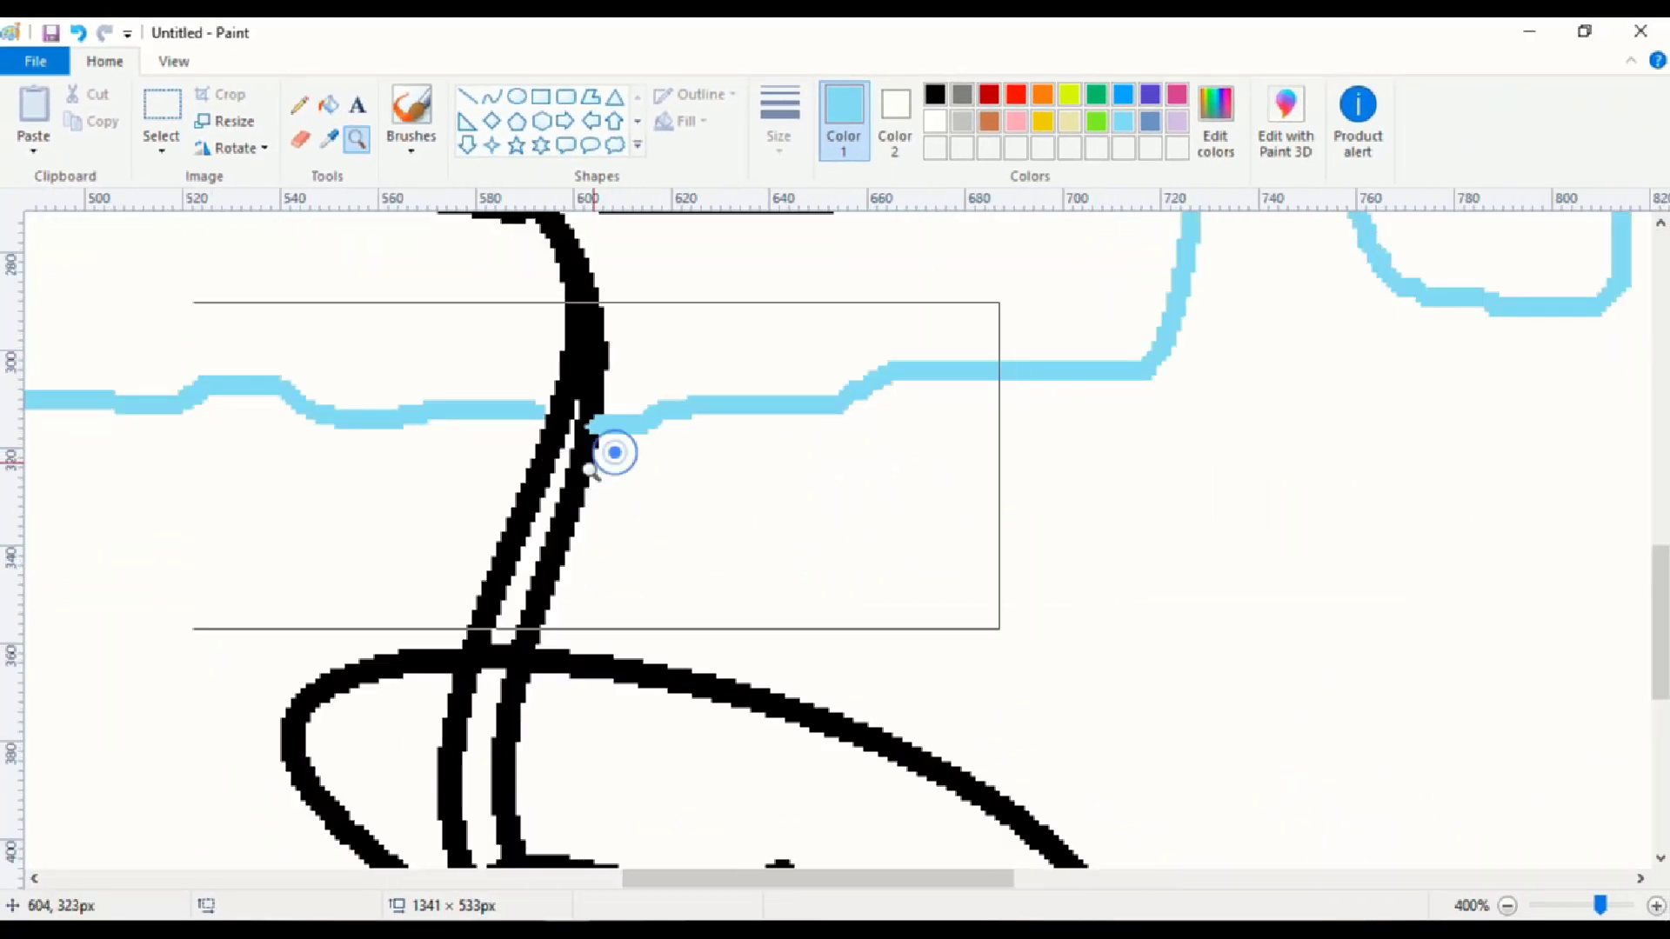
pyautogui.click(300, 108)
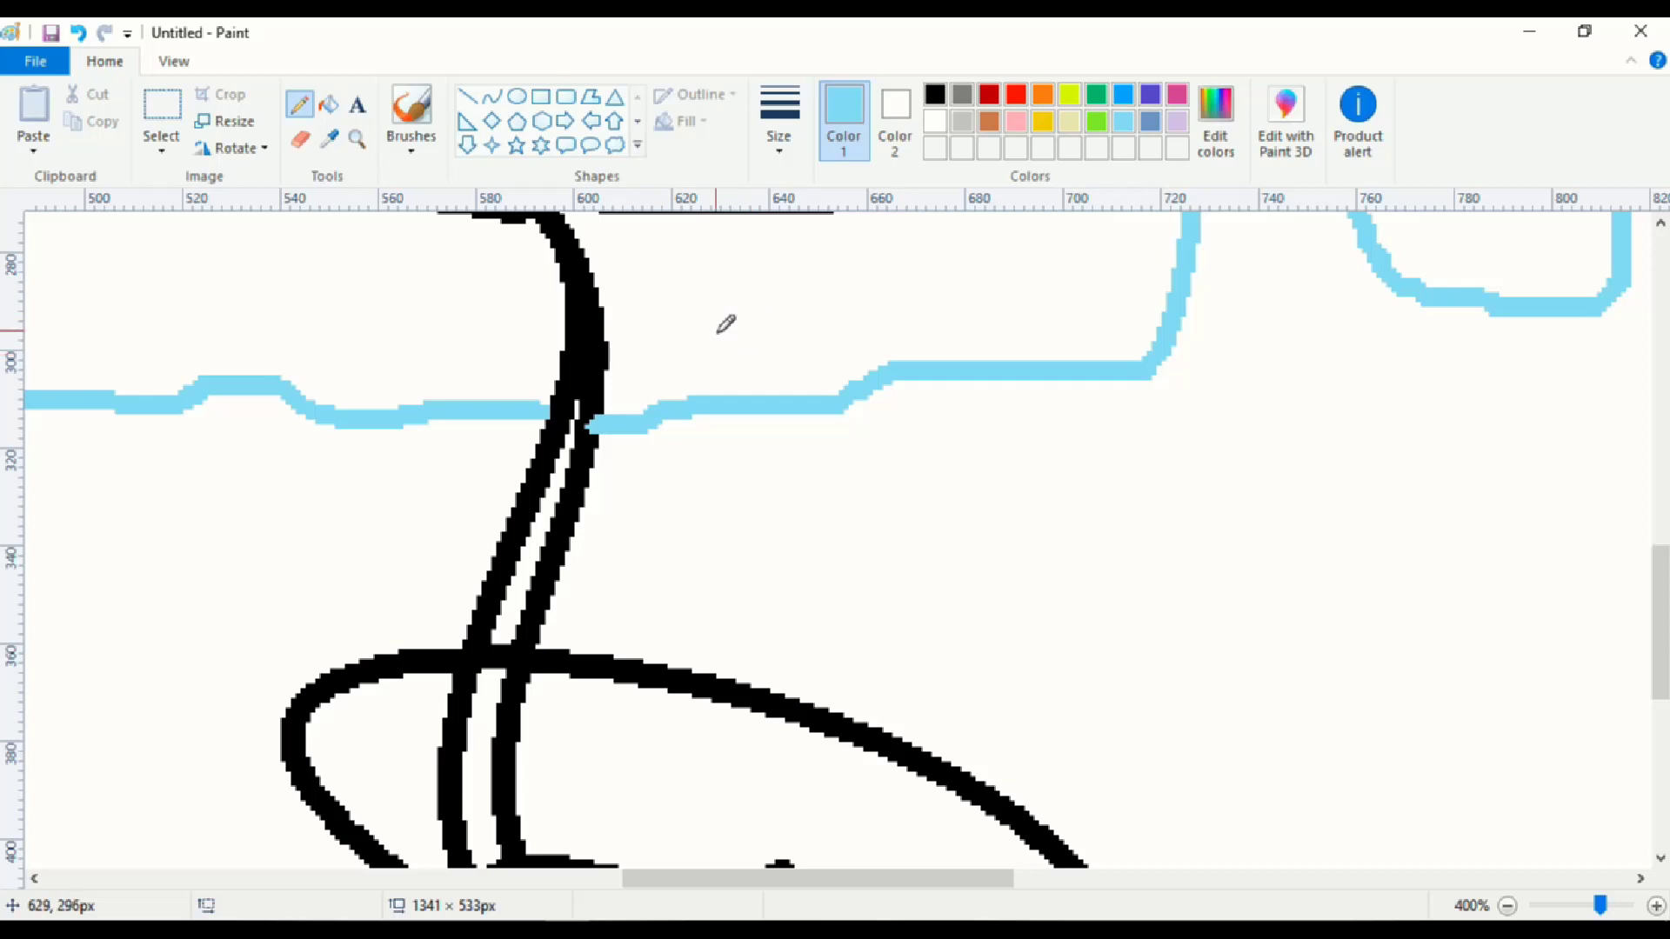
pyautogui.click(934, 93)
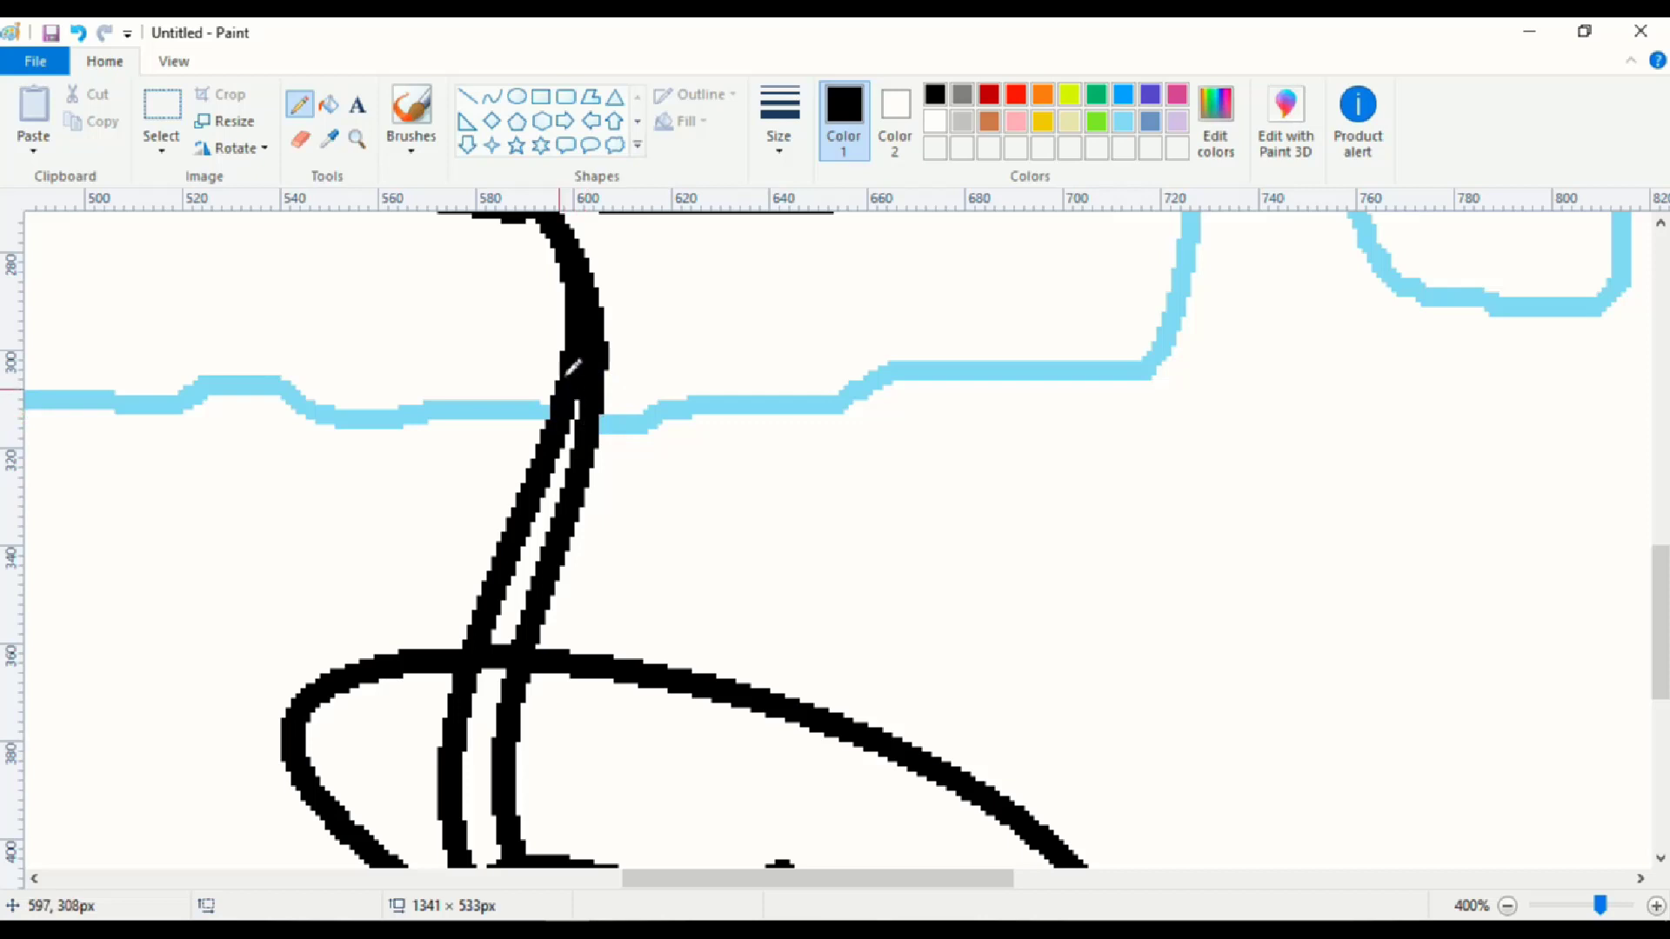
# Examine the stem and its crossing with the water line at several magnifications, ending at 100%.
pyautogui.click(358, 139)
pyautogui.rightClick(656, 551)
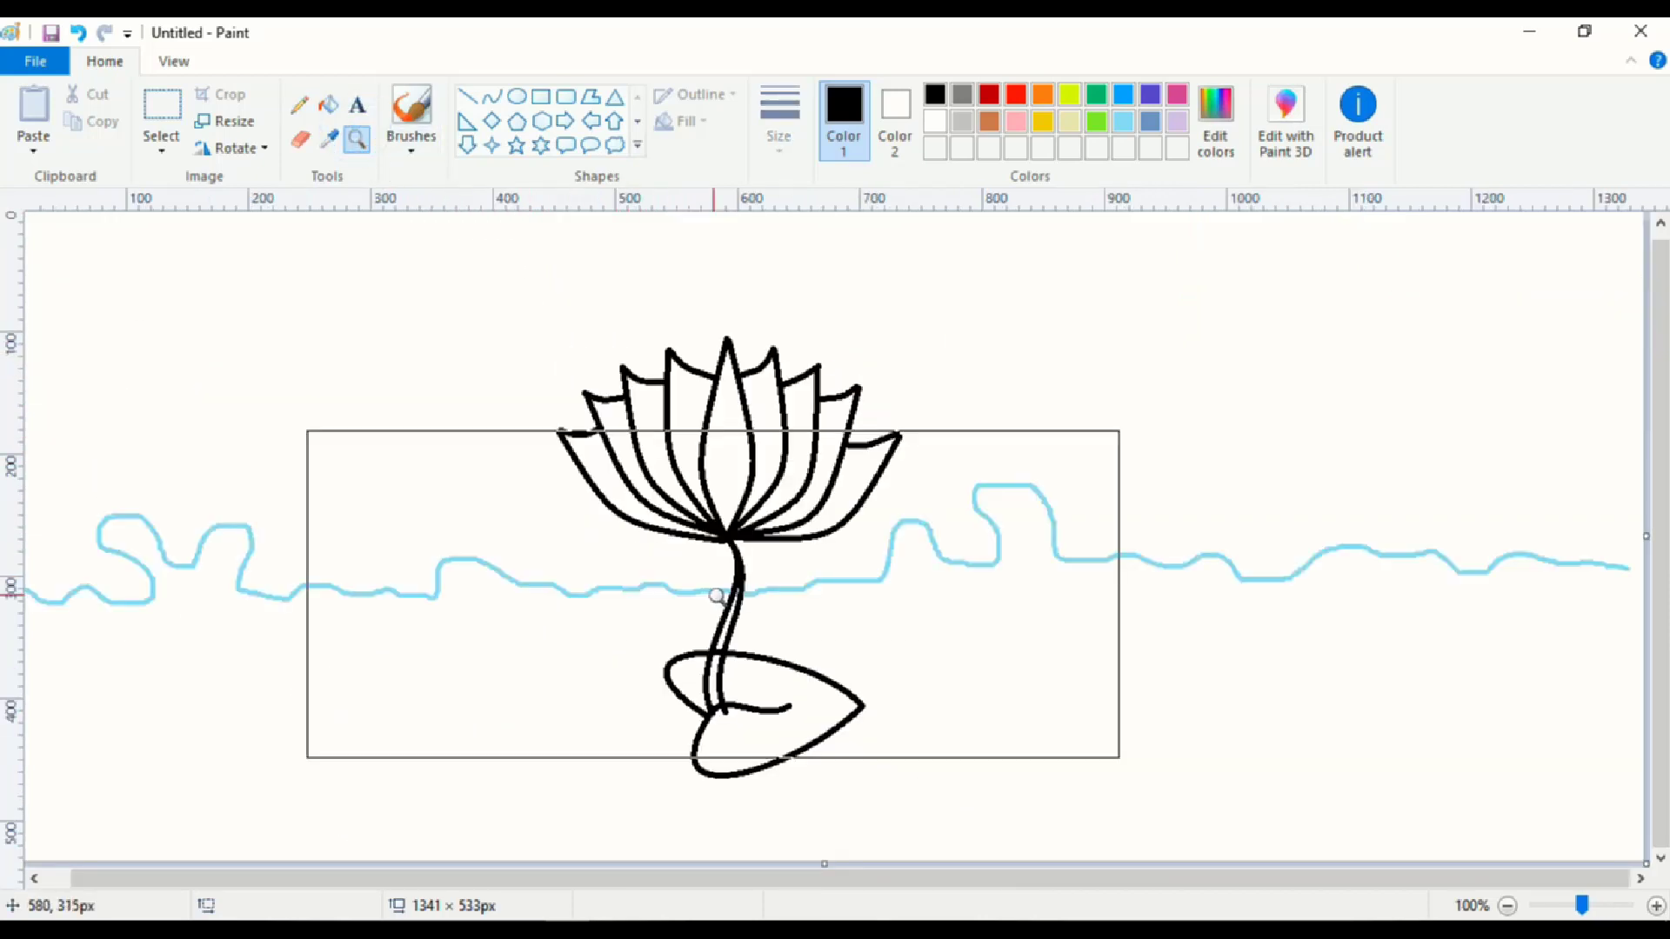
pyautogui.rightClick(739, 604)
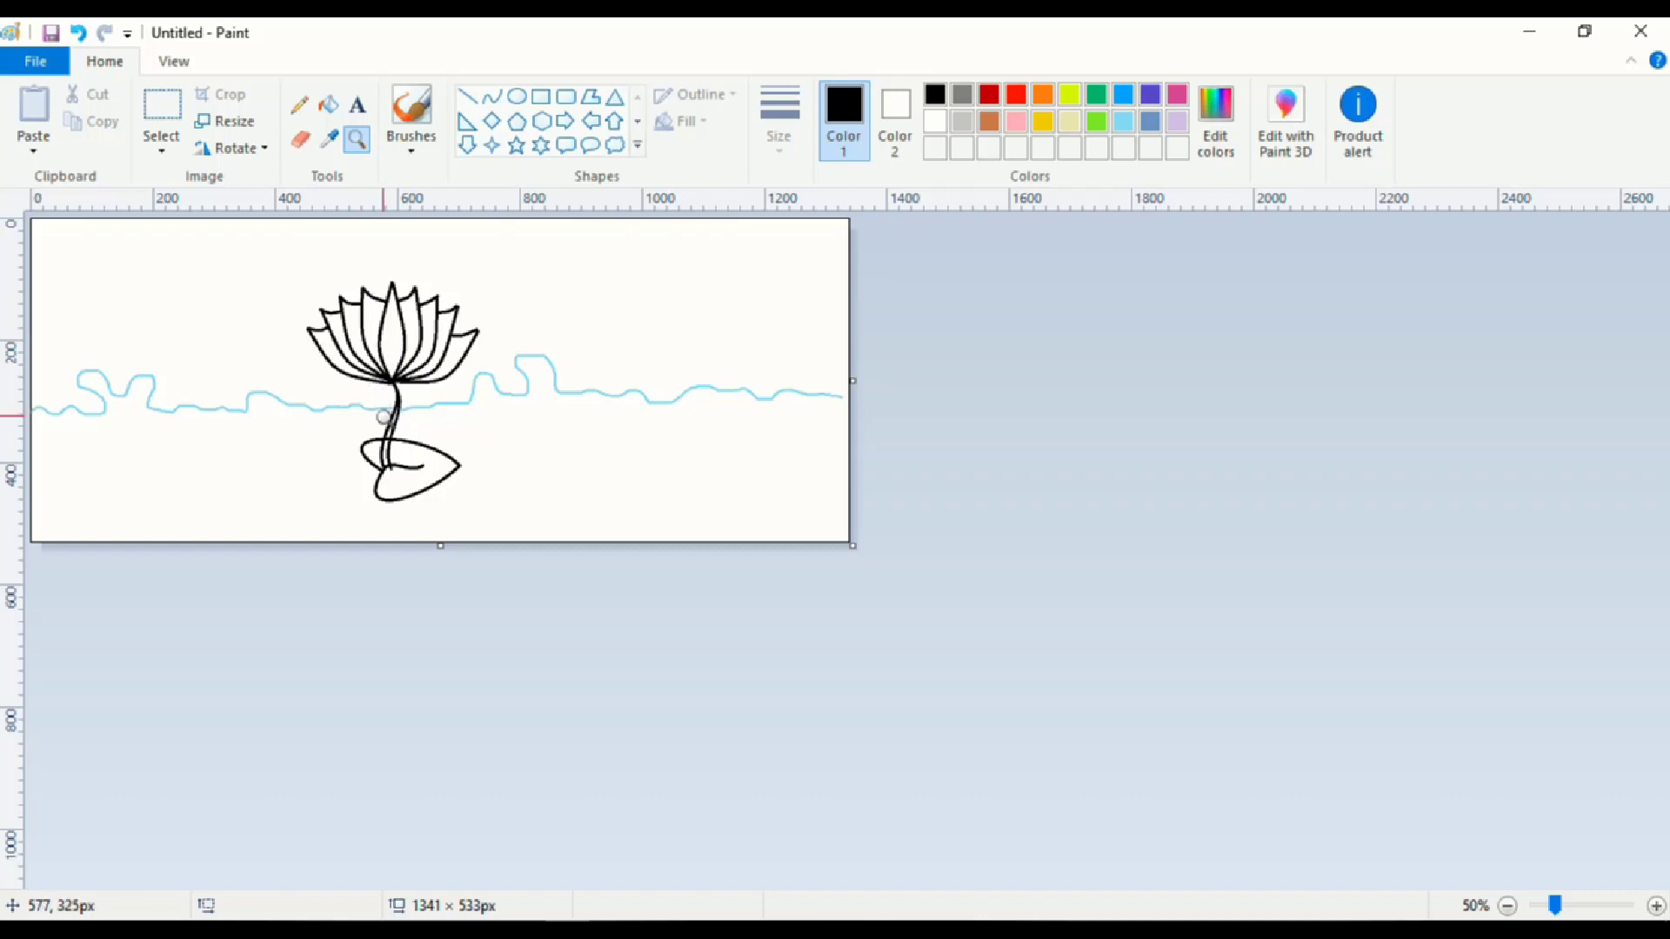
pyautogui.click(402, 414)
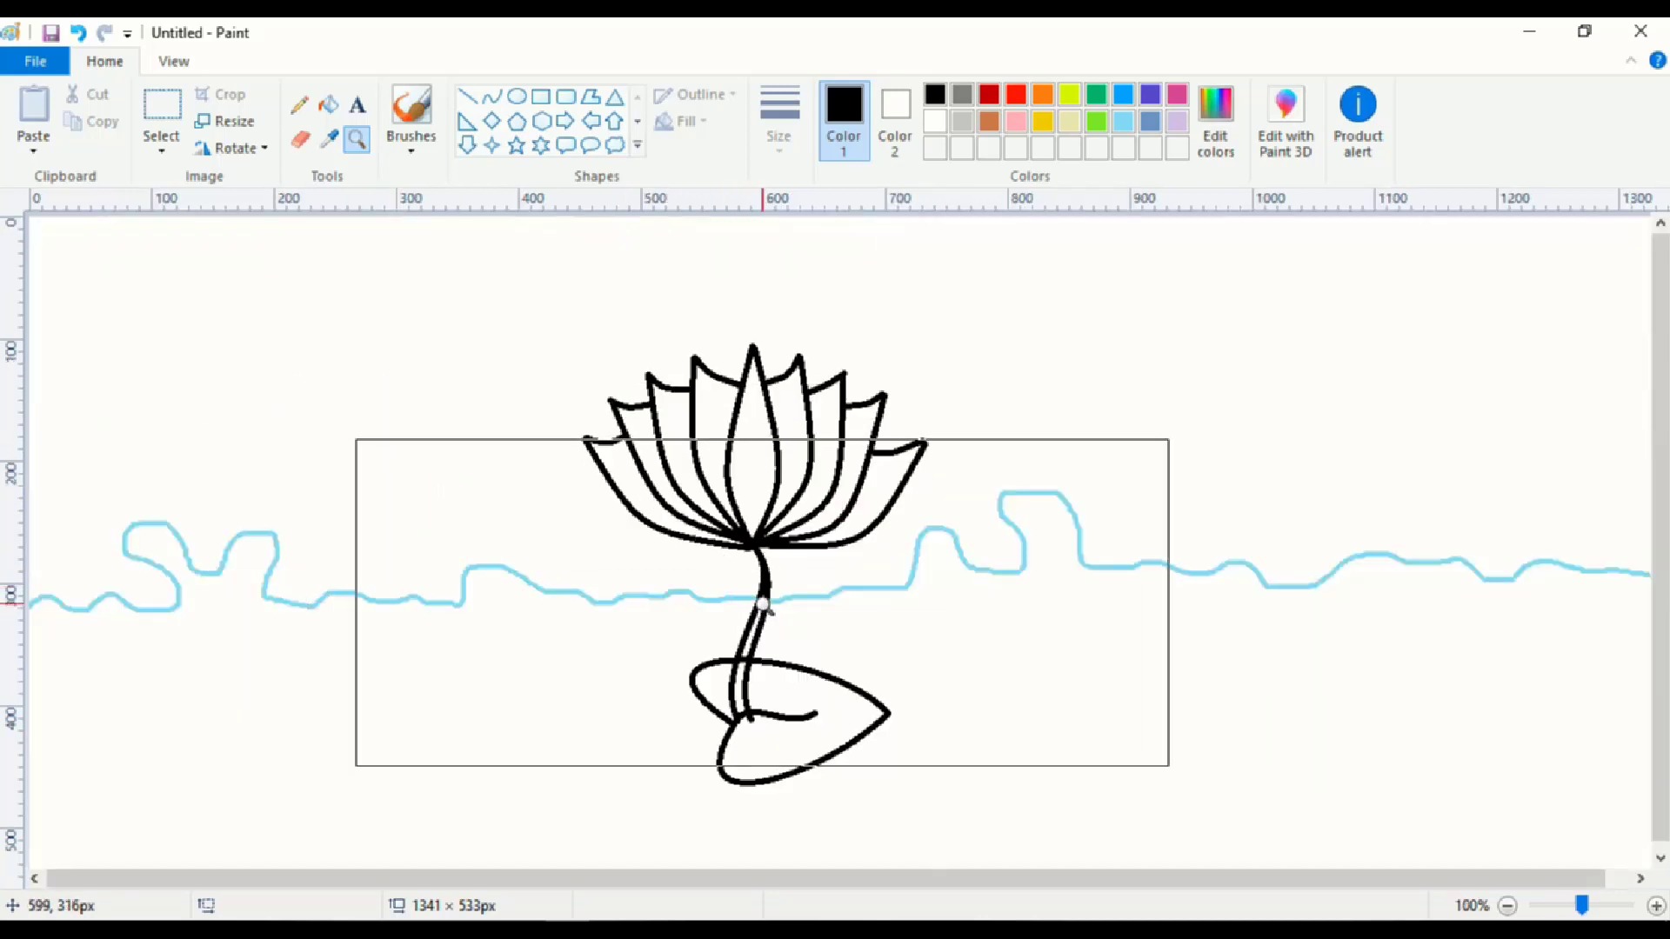
pyautogui.click(771, 604)
pyautogui.click(828, 548)
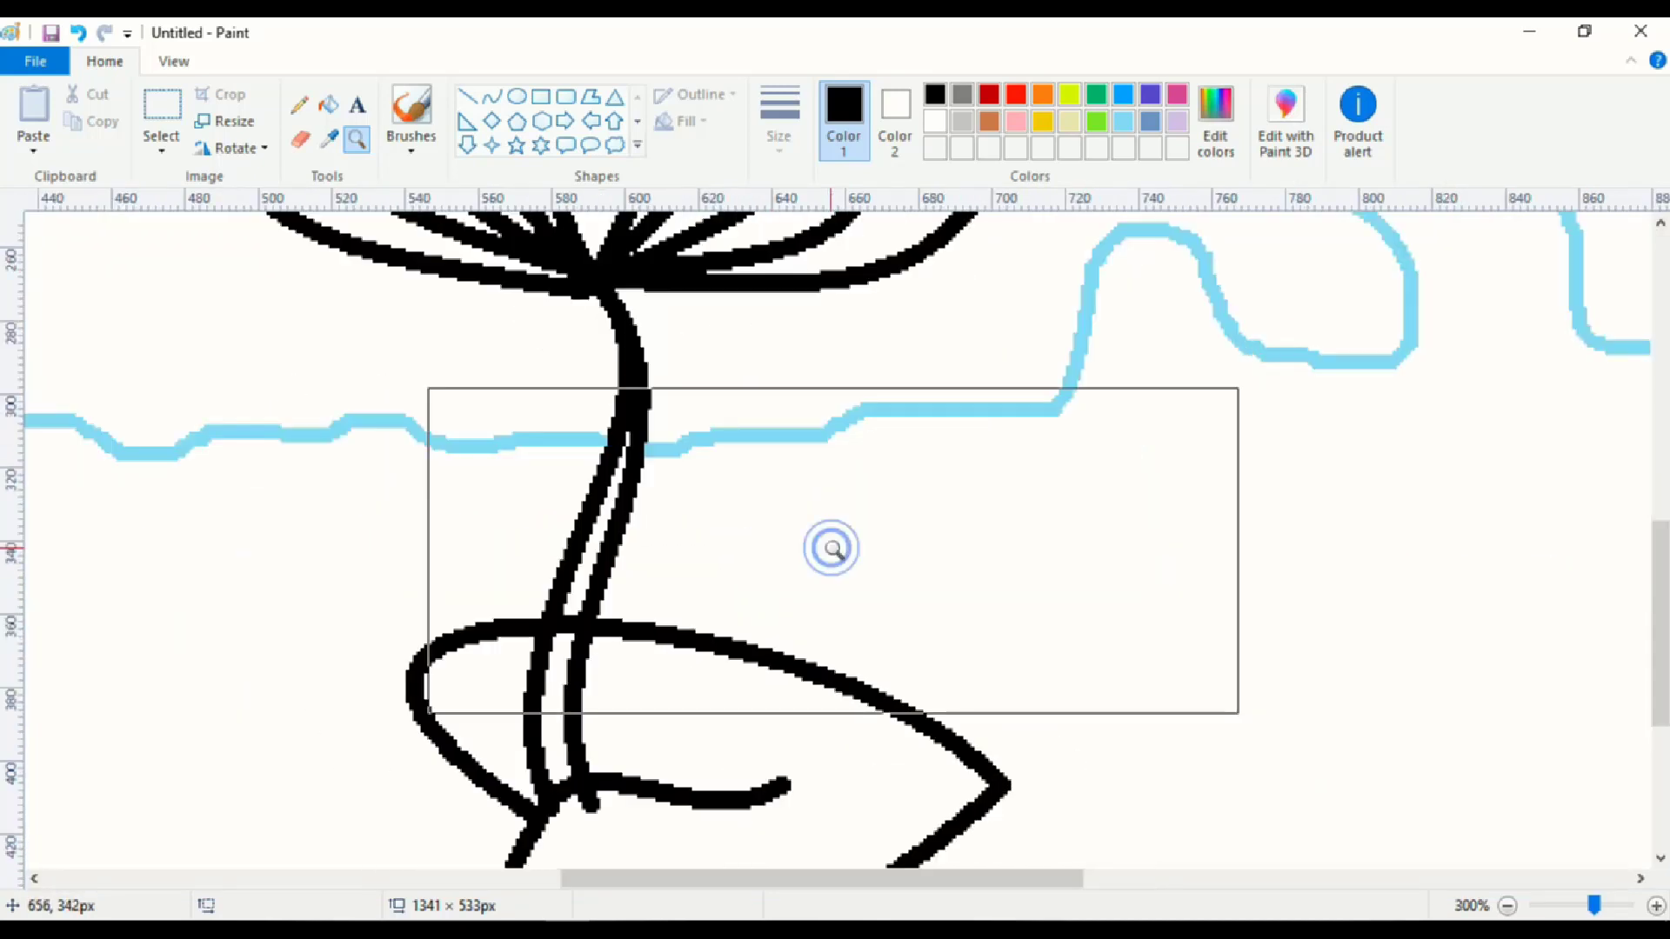
pyautogui.rightClick(615, 453)
pyautogui.rightClick(430, 371)
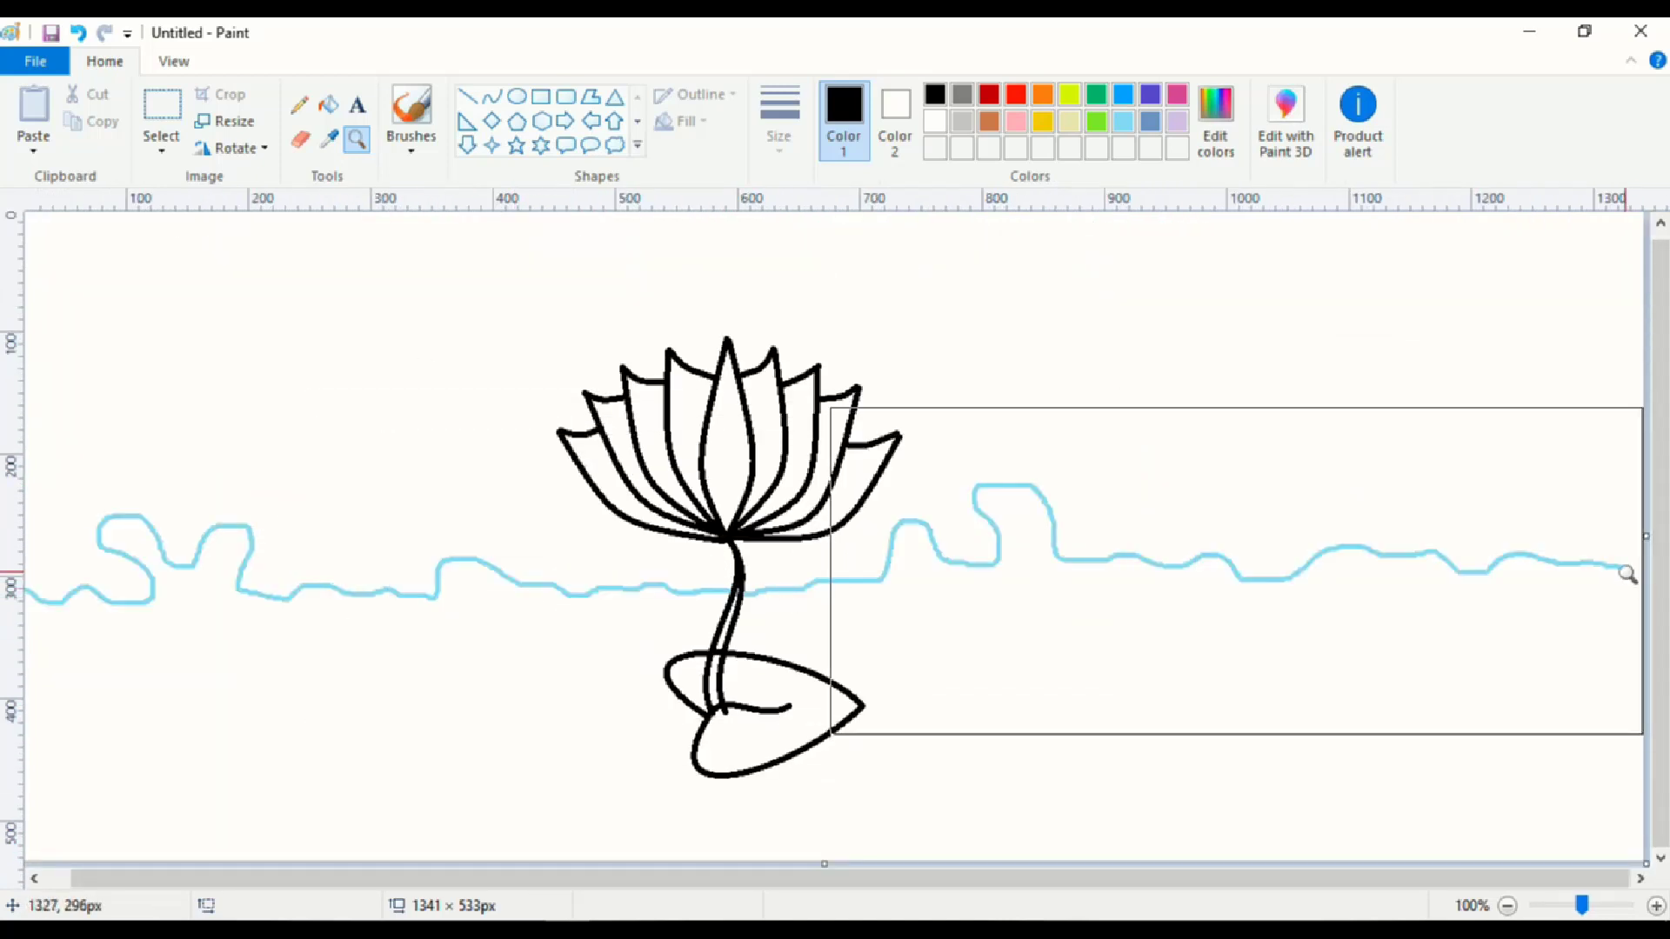
# Extend the water line to the canvas's right edge with the Pencil in light turquoise at the thickest size.
pyautogui.click(299, 104)
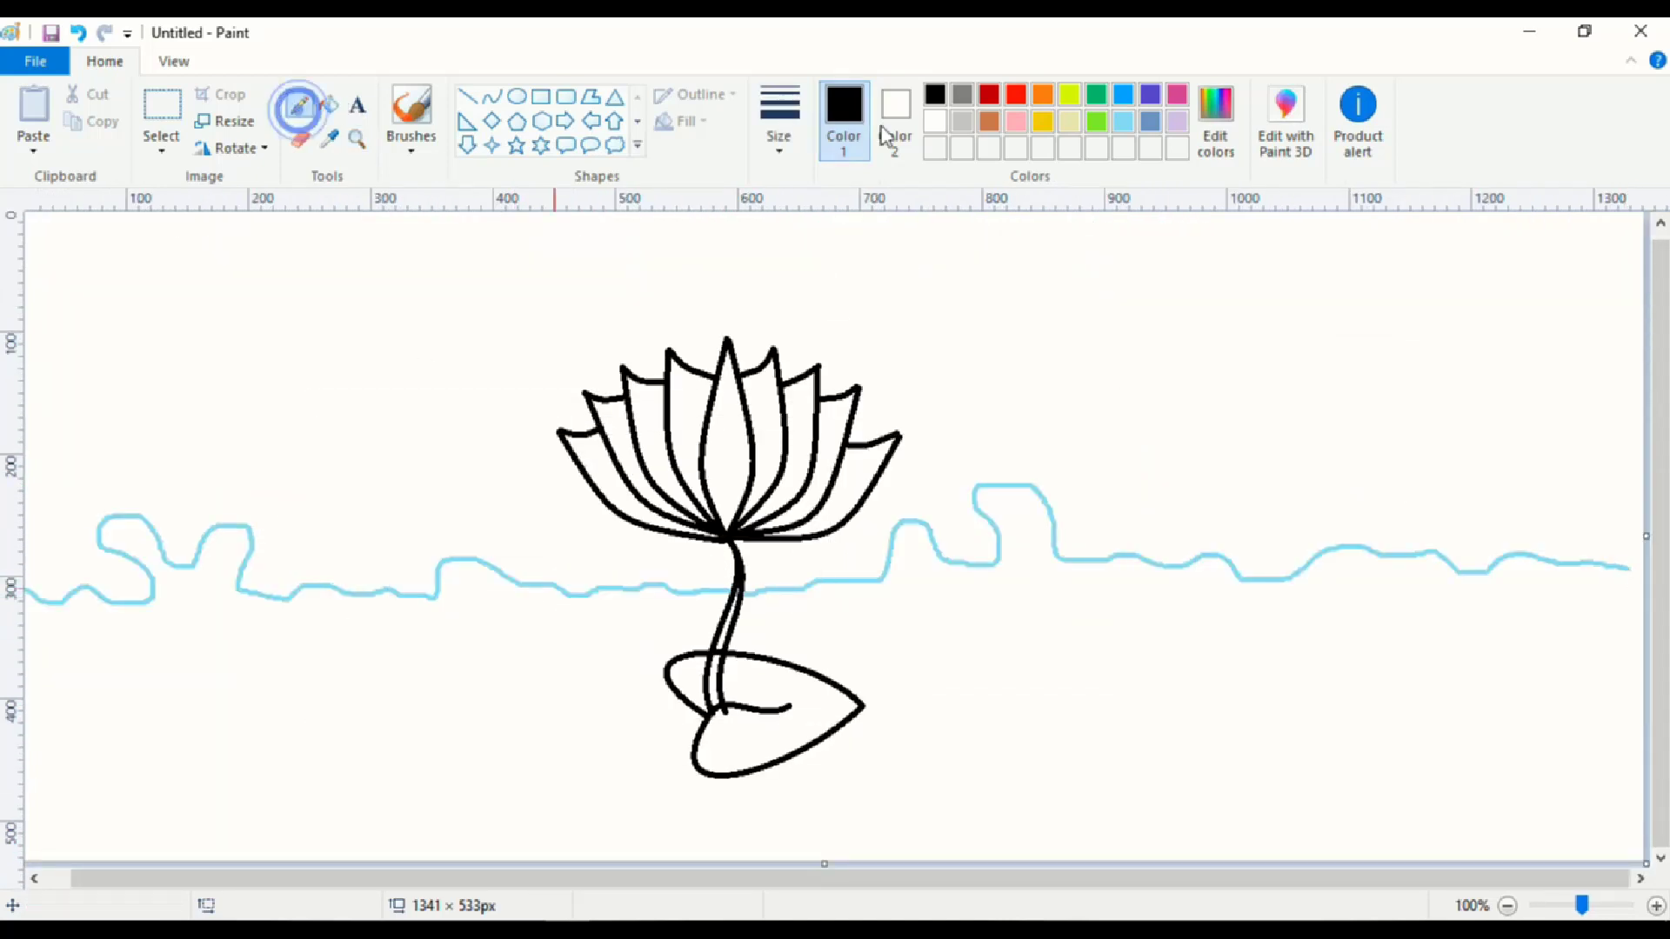
pyautogui.click(1123, 121)
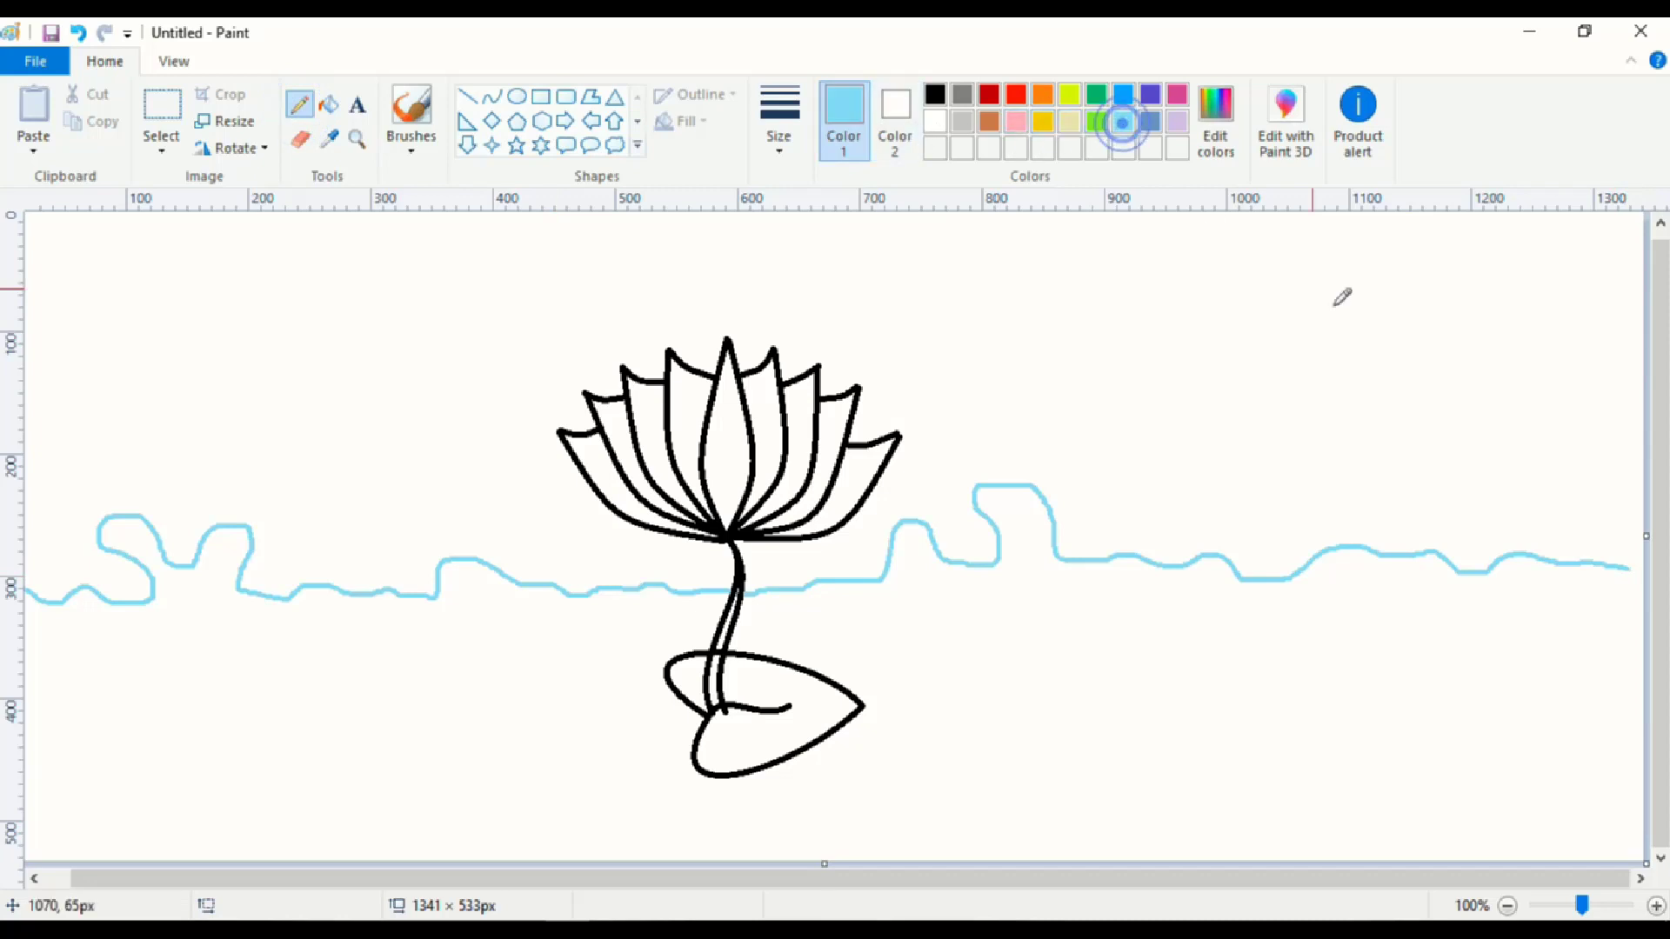
pyautogui.click(787, 146)
pyautogui.click(832, 329)
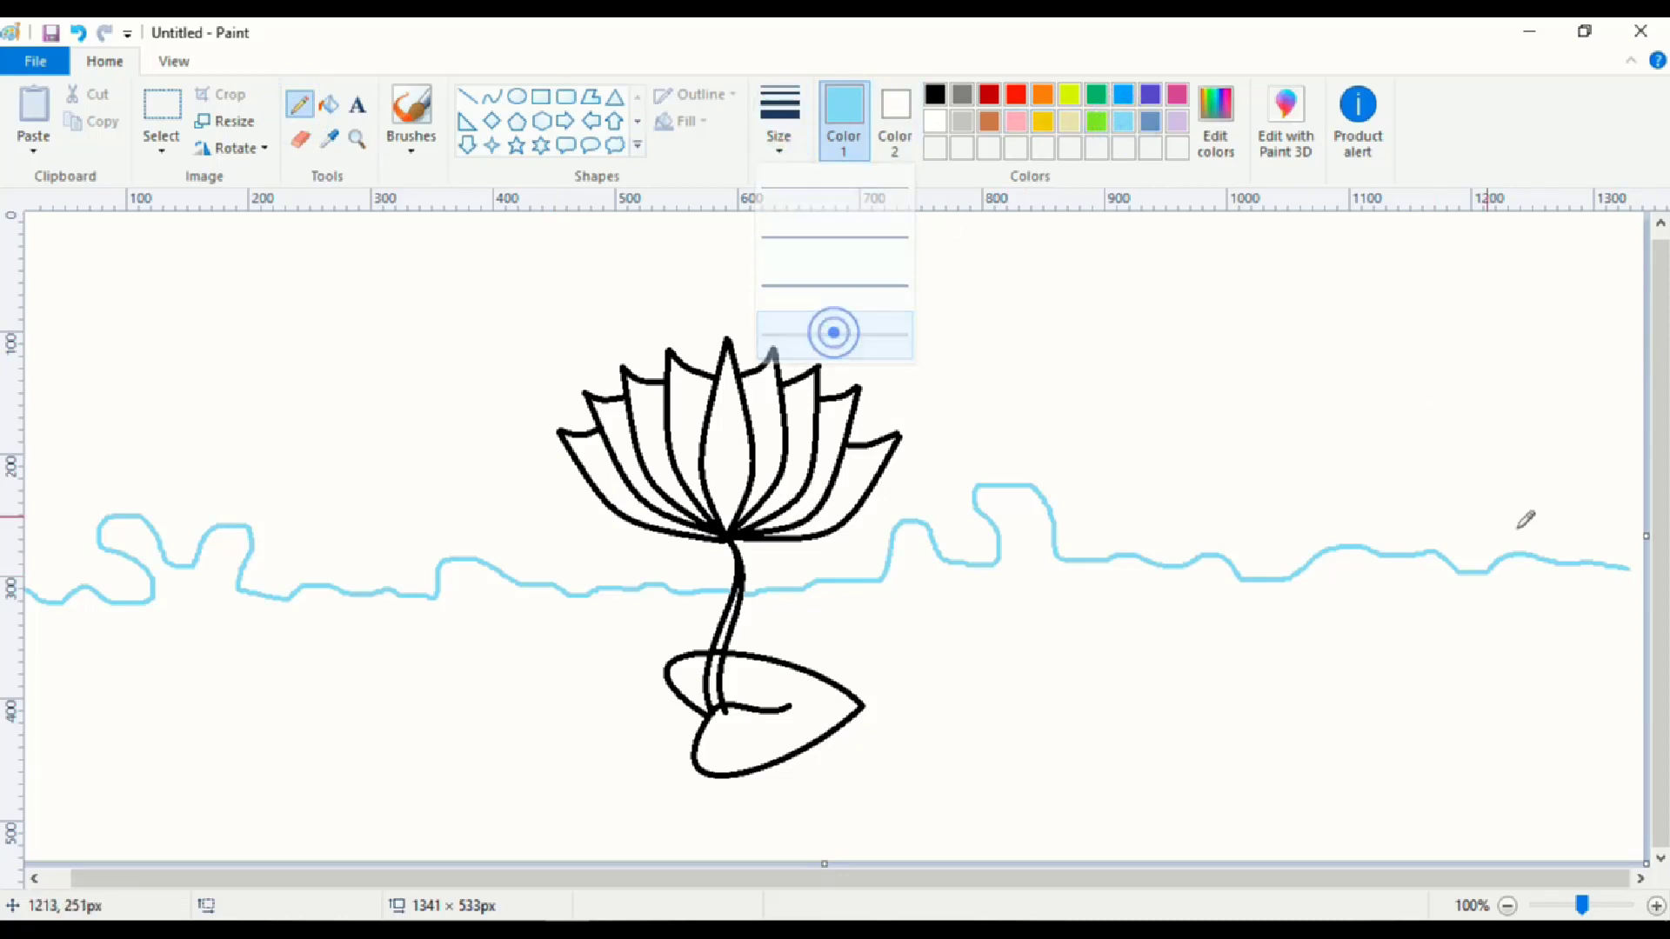
pyautogui.moveTo(1627, 568); pyautogui.dragTo(1657, 549)
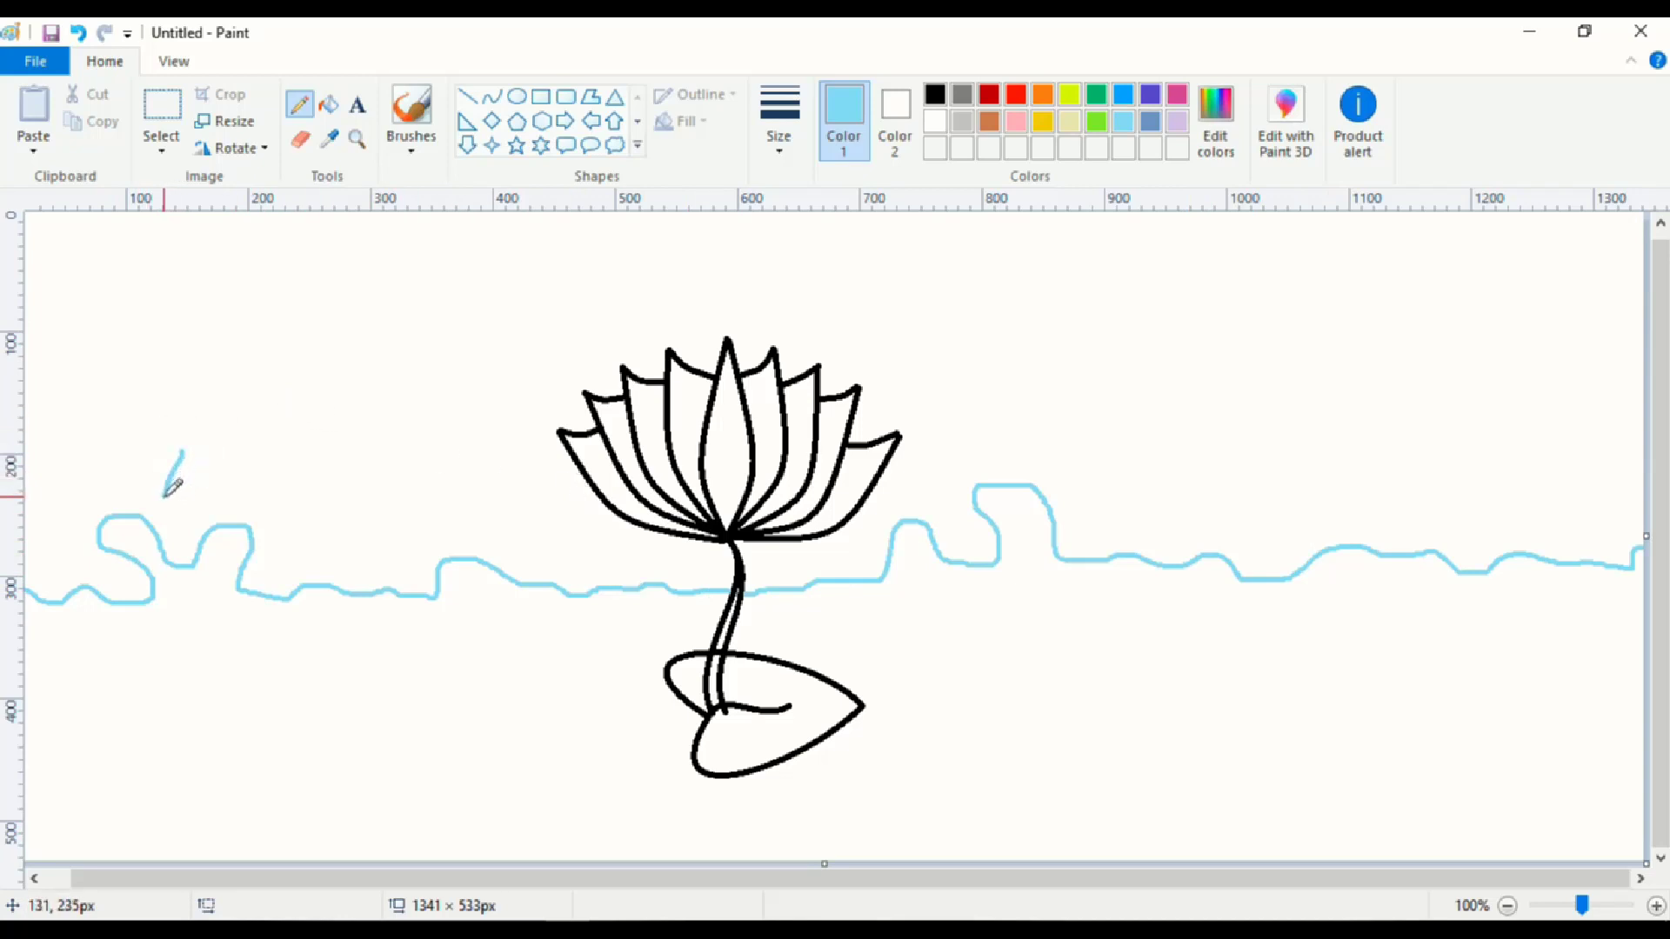
# Draw four turquoise water drops above the water line, two left of the flower and two right, the far-right one smallest.
pyautogui.moveTo(171, 513)
pyautogui.mouseDown()
pyautogui.moveTo(193, 518)
pyautogui.moveTo(183, 452)
pyautogui.mouseUp()
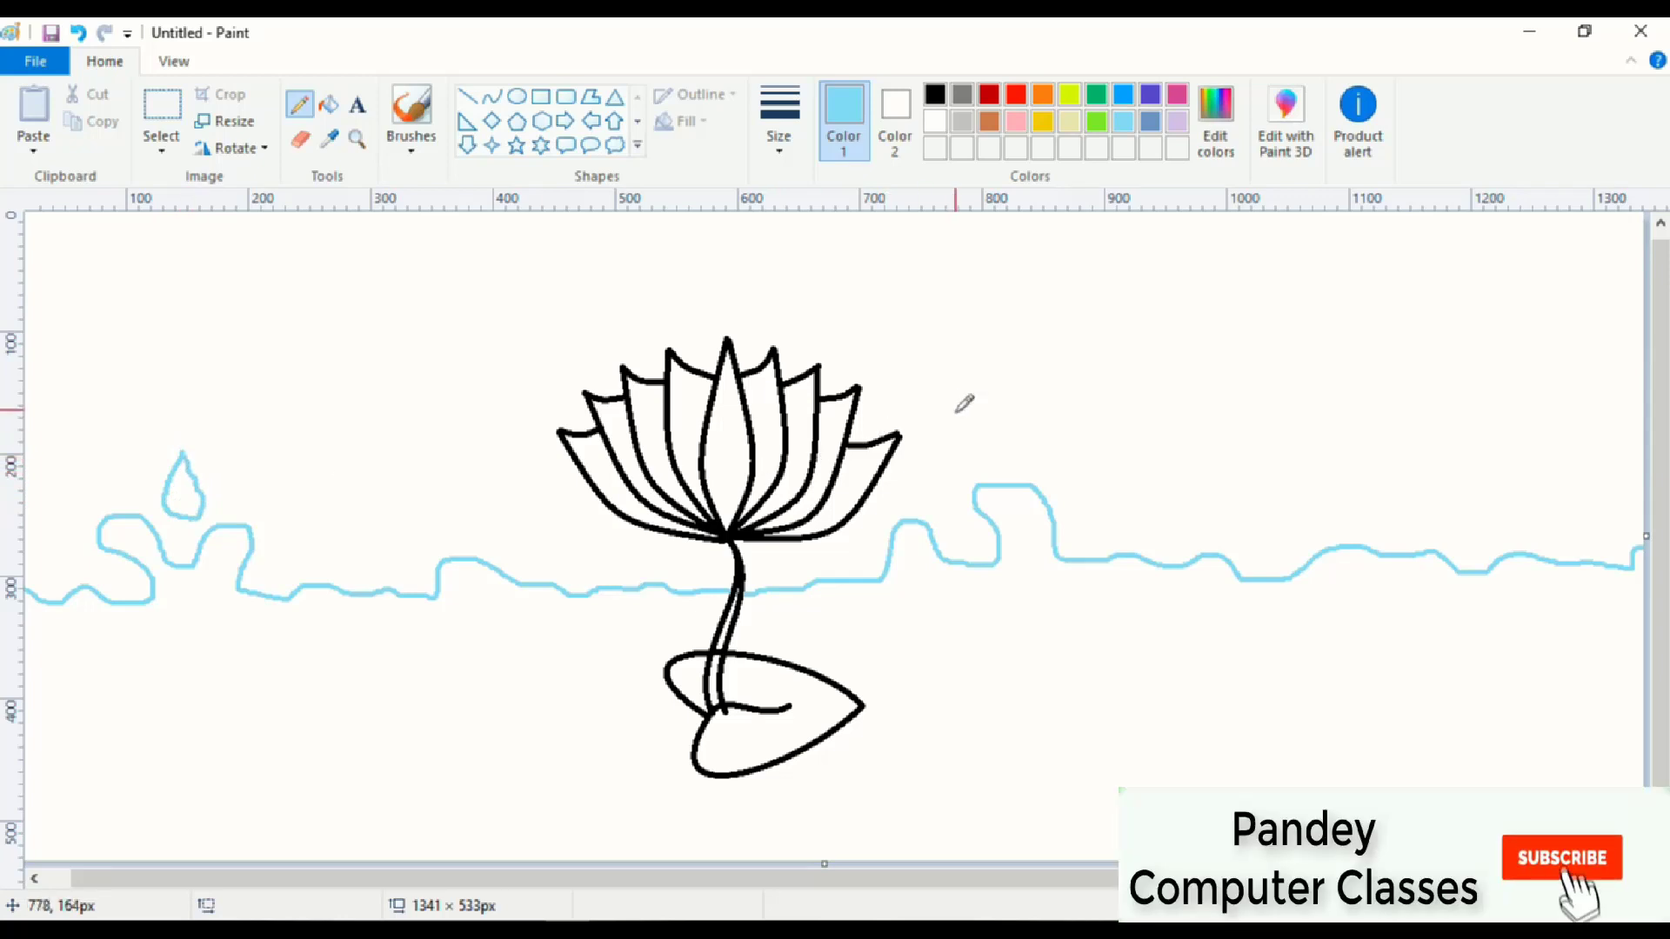
pyautogui.moveTo(959, 416)
pyautogui.mouseDown()
pyautogui.moveTo(945, 461)
pyautogui.moveTo(963, 479)
pyautogui.moveTo(960, 422)
pyautogui.mouseUp()
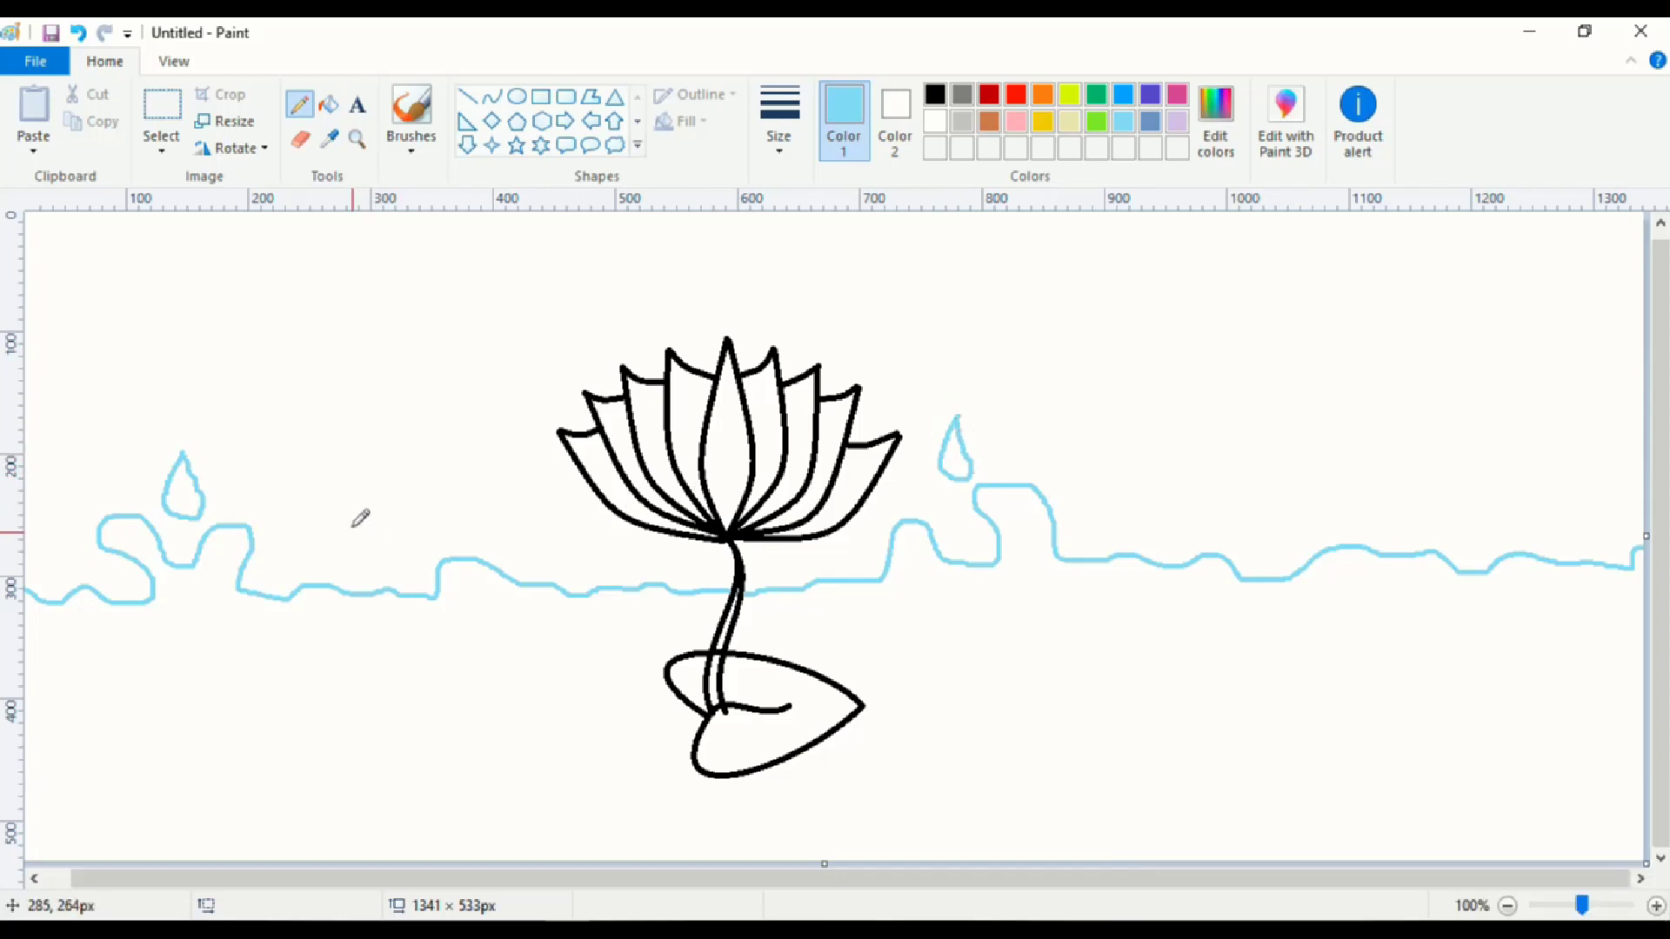
pyautogui.moveTo(347, 517)
pyautogui.mouseDown()
pyautogui.moveTo(345, 557)
pyautogui.moveTo(373, 550)
pyautogui.moveTo(361, 497)
pyautogui.mouseUp()
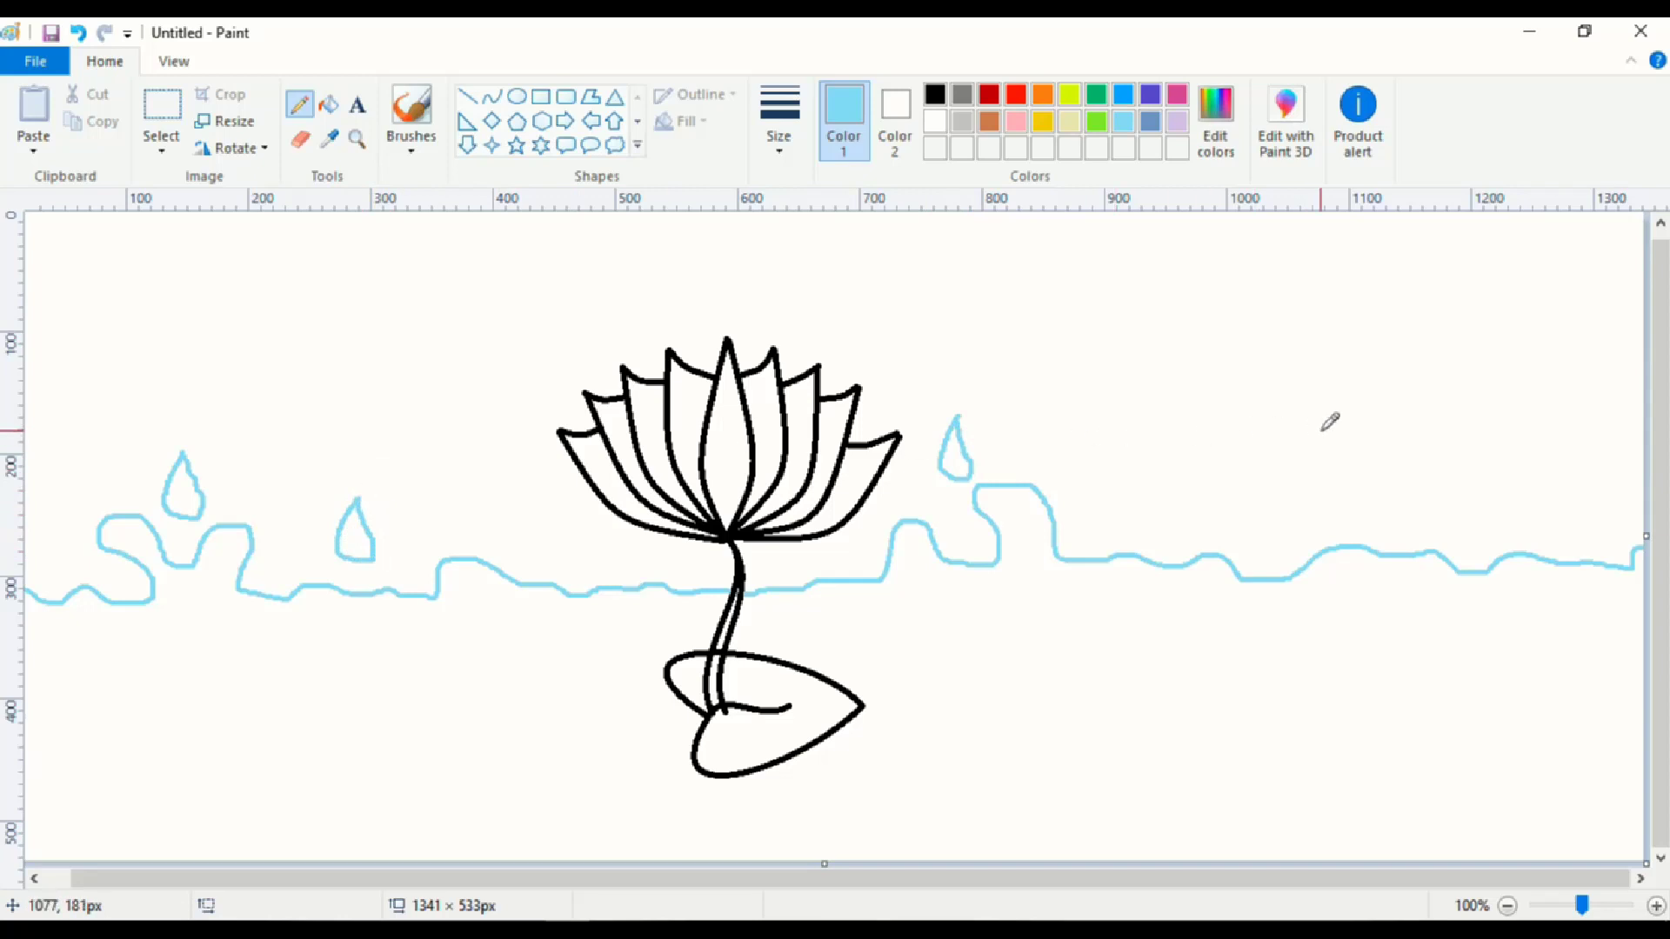
pyautogui.moveTo(1269, 534)
pyautogui.mouseDown()
pyautogui.moveTo(1274, 570)
pyautogui.moveTo(1282, 559)
pyautogui.mouseUp()
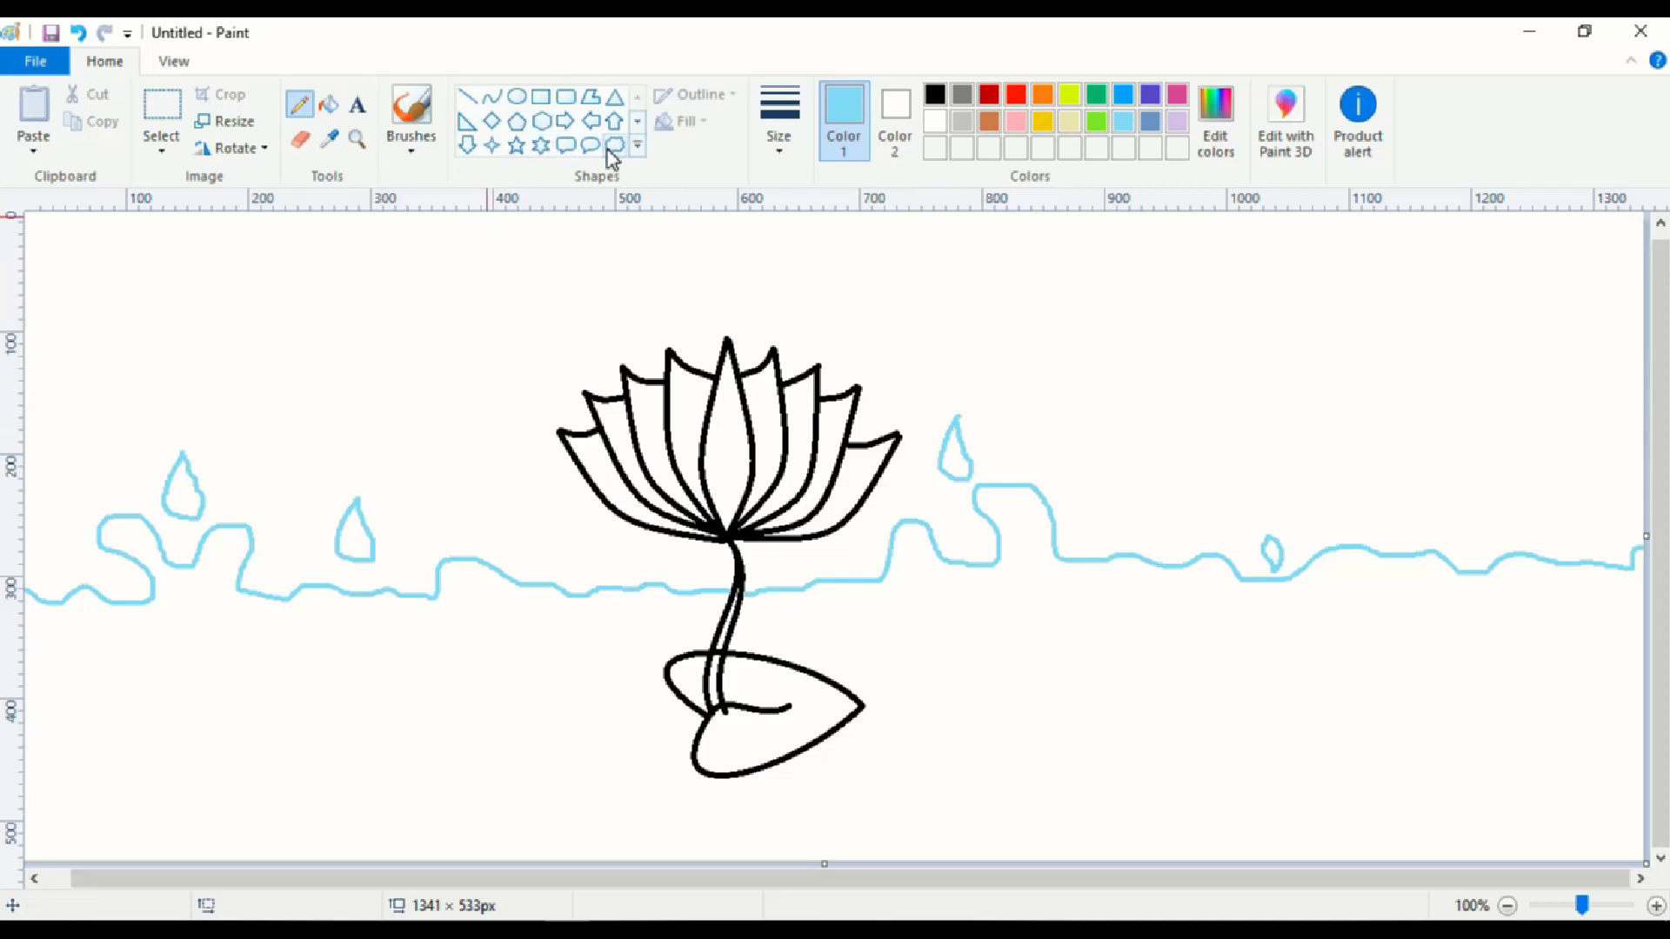
# Draw a light turquoise cloud callout about 334 × 156 px in the sky to the right of the flower.
pyautogui.click(637, 148)
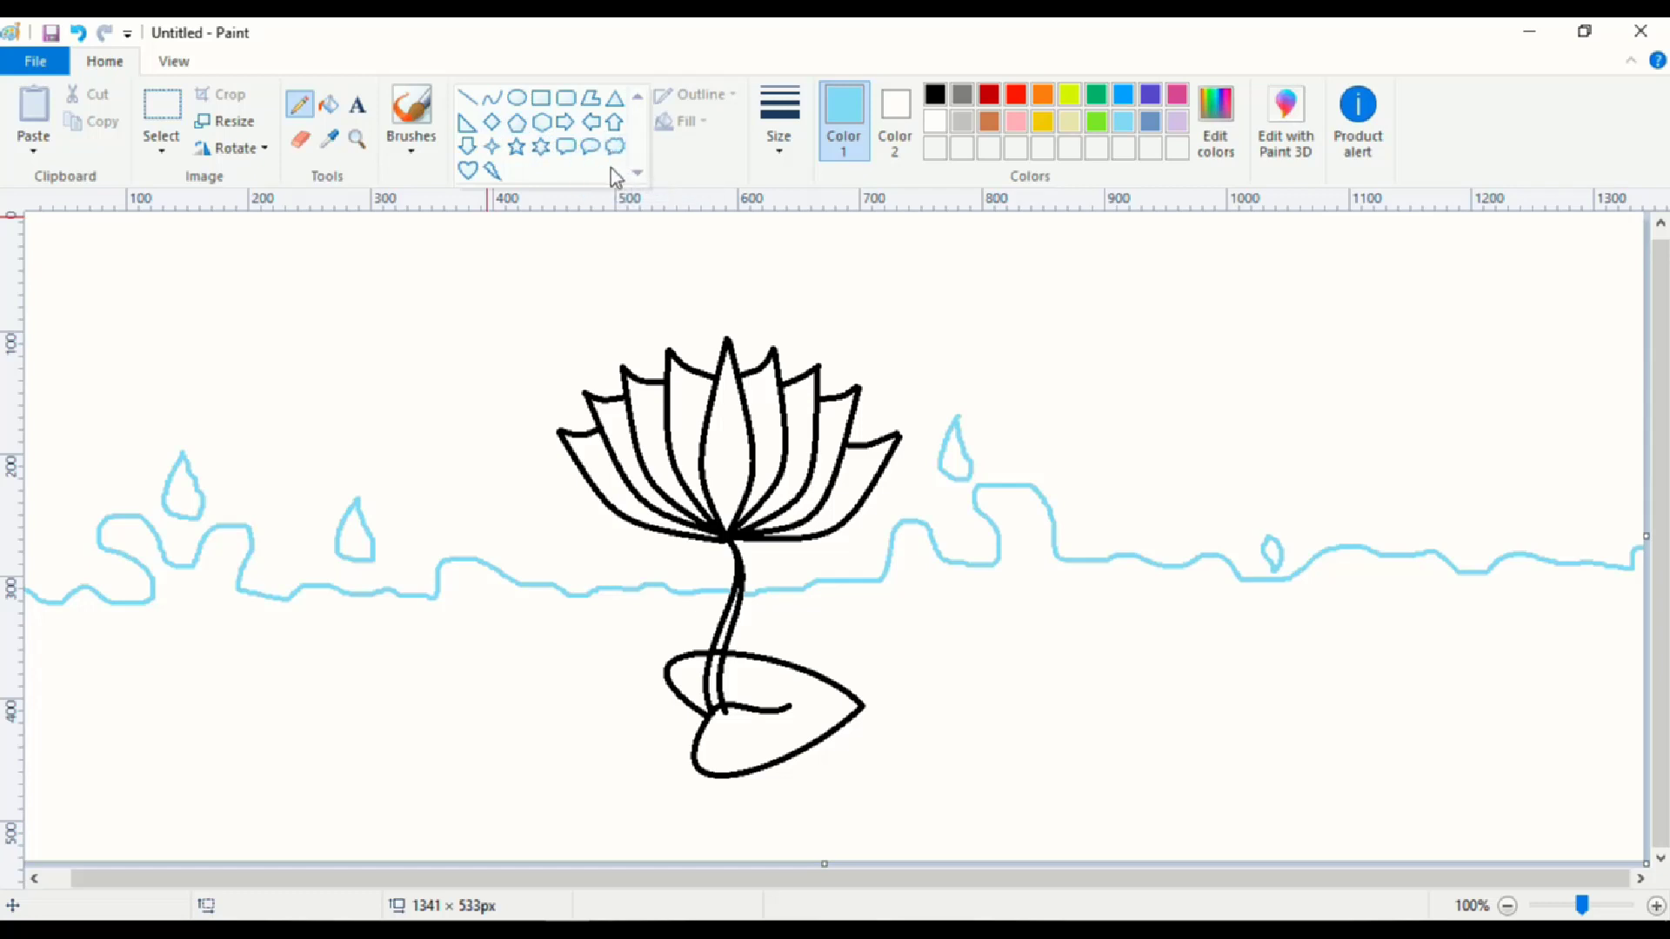
pyautogui.click(688, 157)
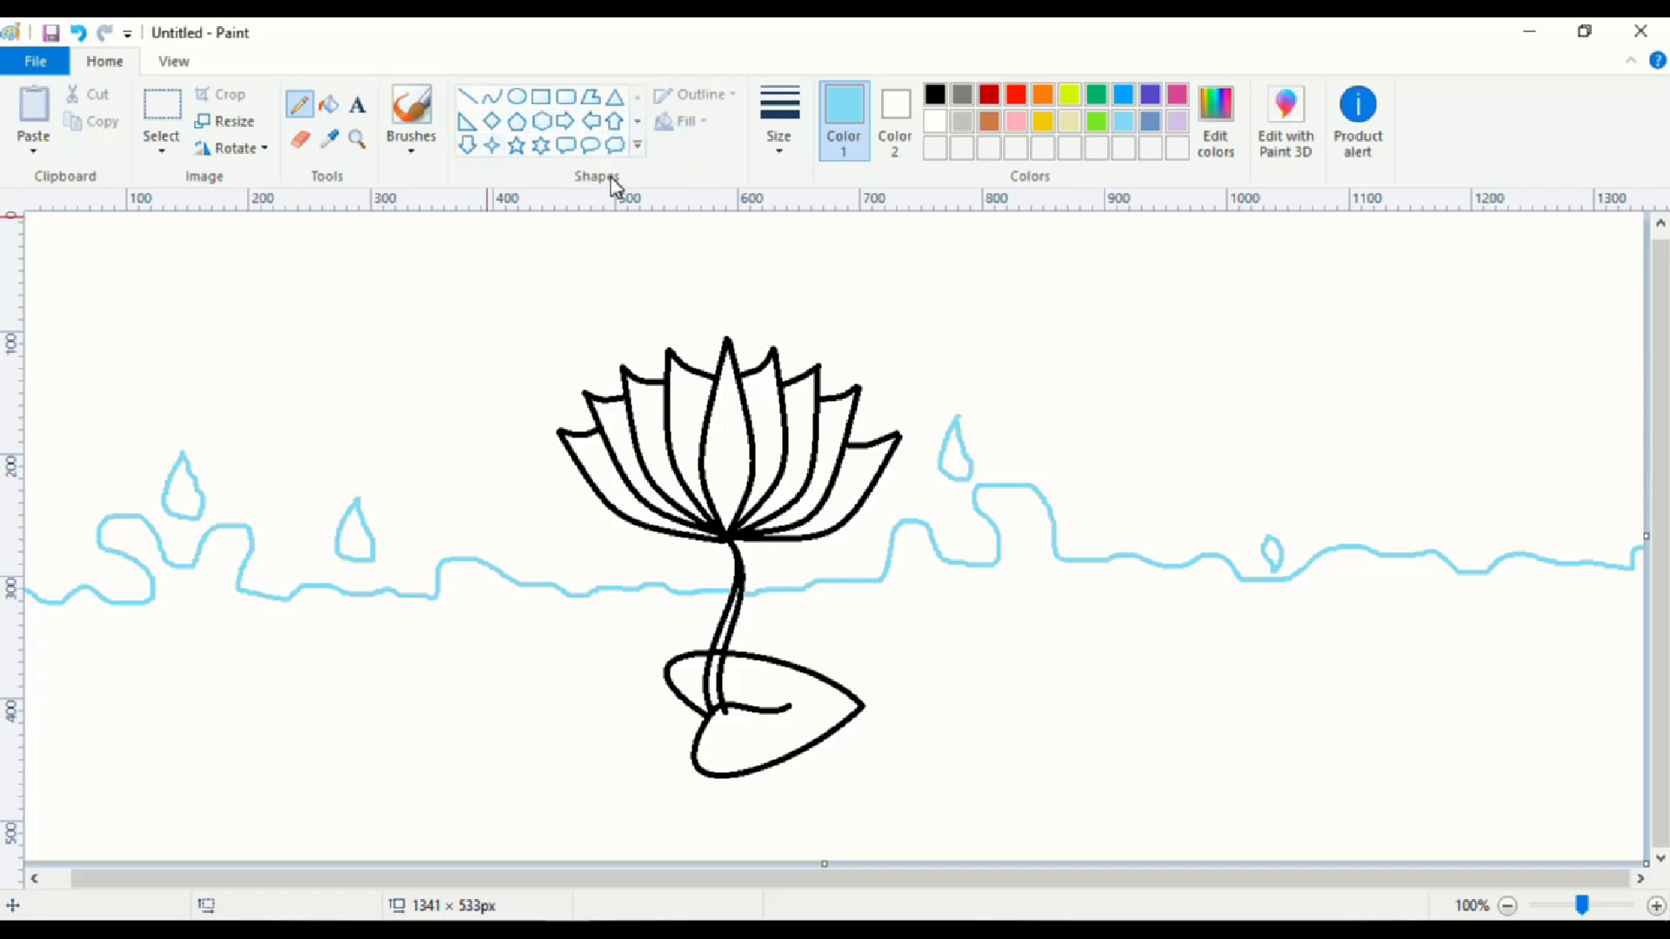
pyautogui.click(639, 149)
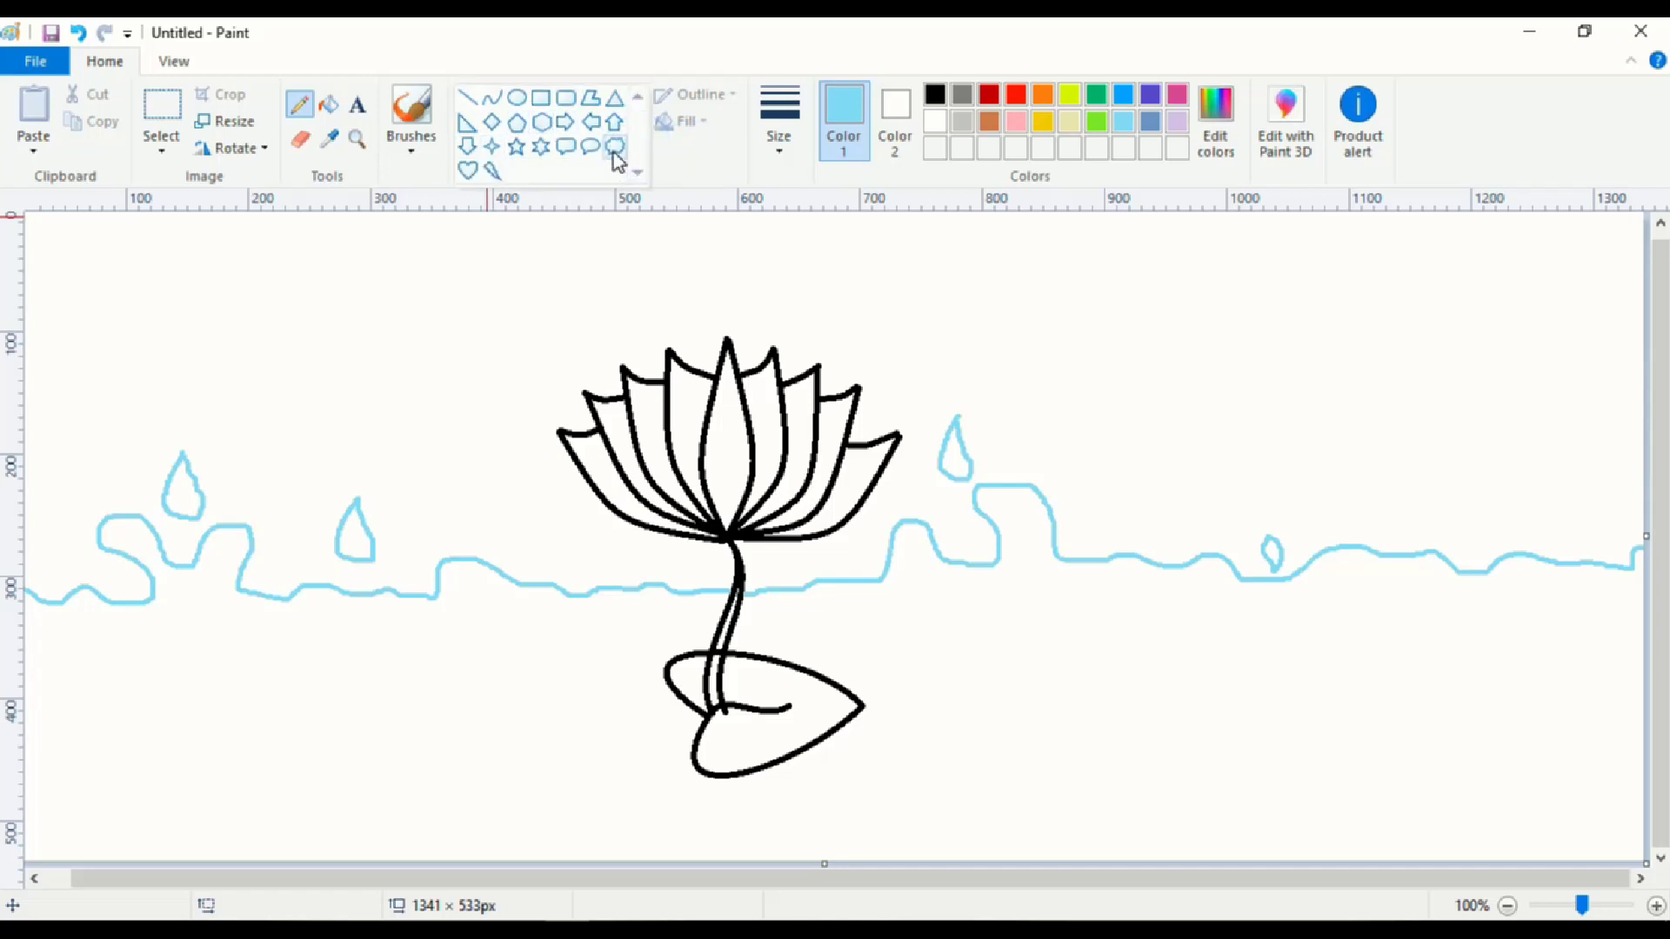
pyautogui.click(615, 146)
pyautogui.moveTo(902, 230); pyautogui.dragTo(1310, 418)
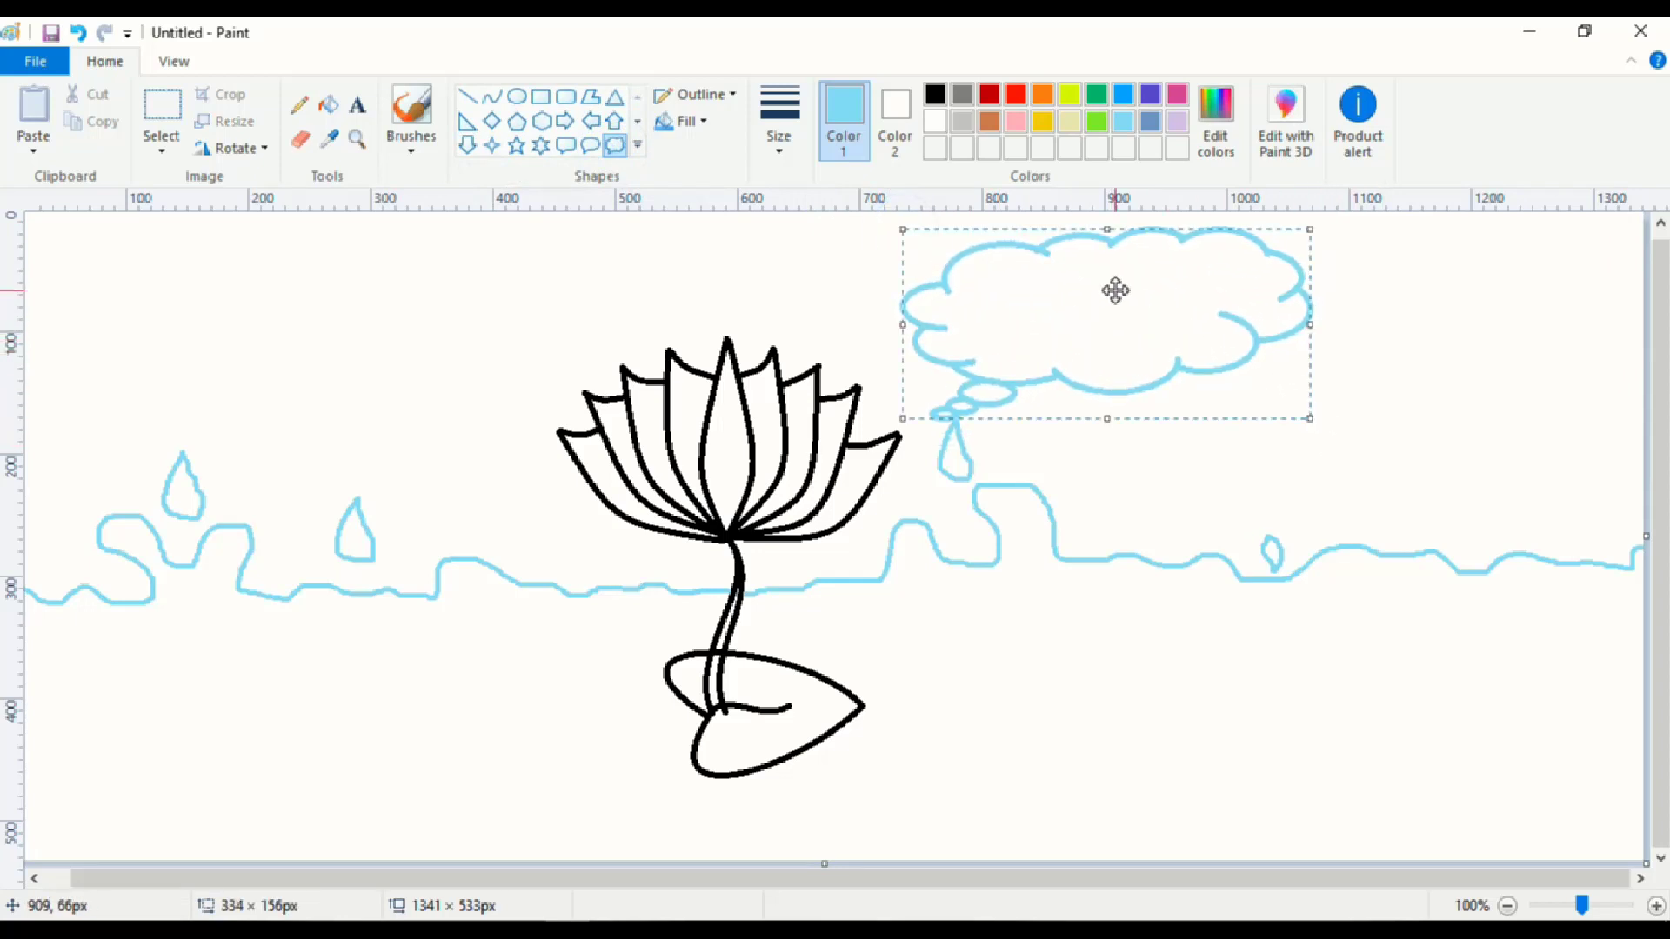
# Move the cloud callout further right of the flower and shrink it to about 230 × 106 px.
pyautogui.moveTo(1115, 290); pyautogui.dragTo(1320, 302)
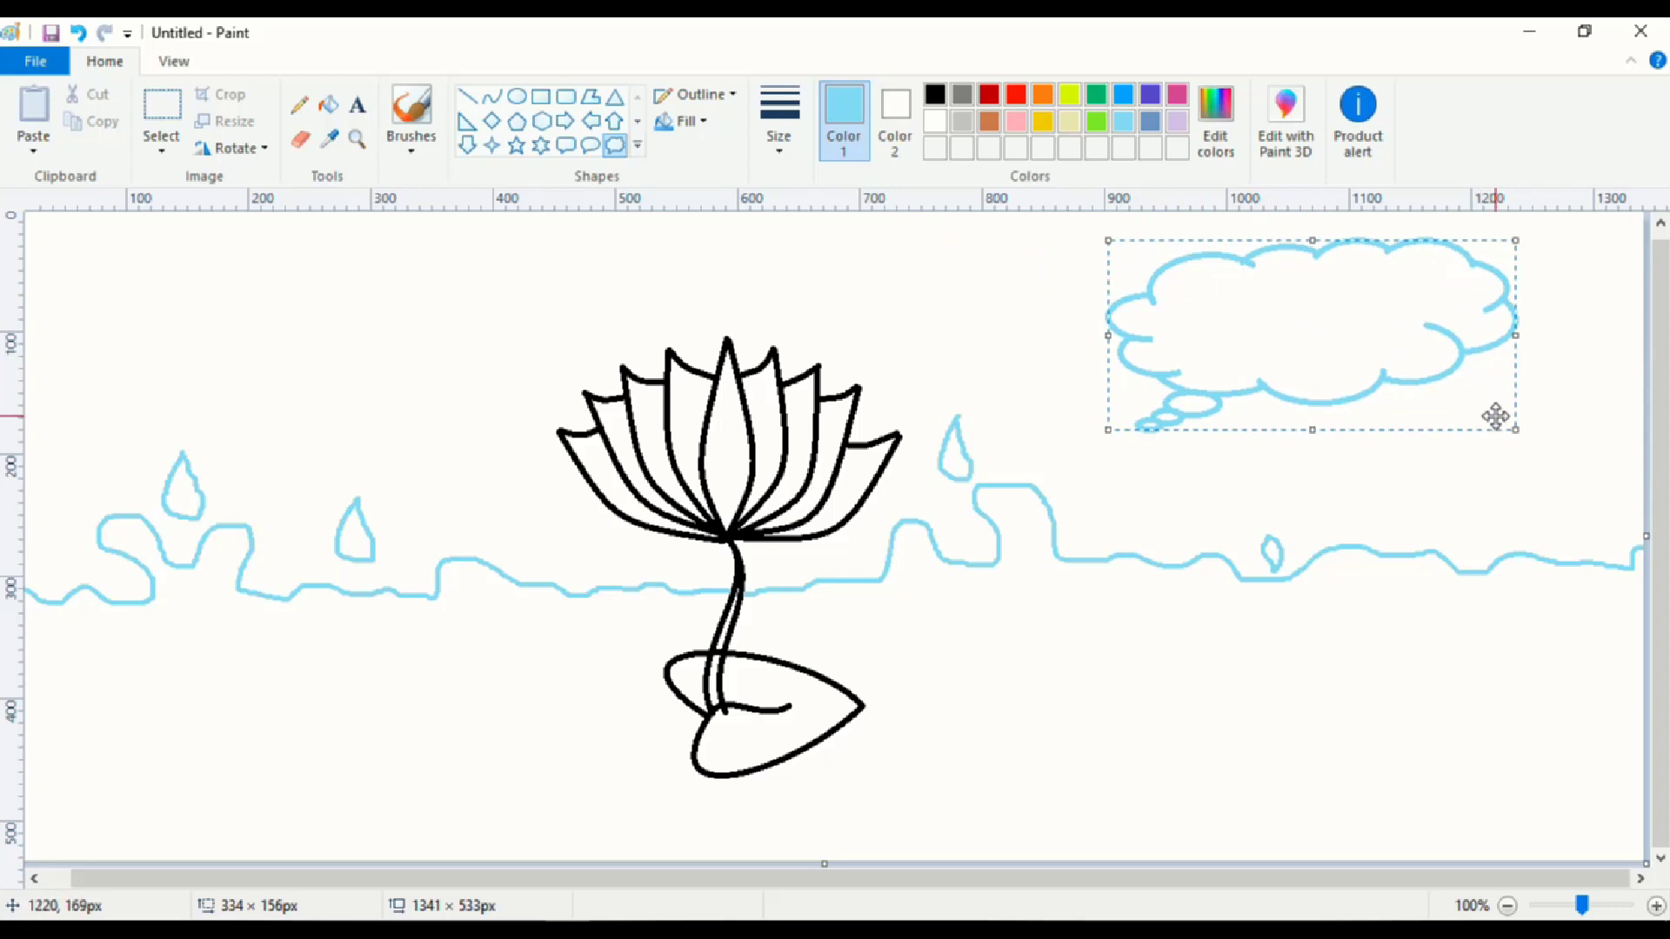
pyautogui.moveTo(1513, 428); pyautogui.dragTo(1392, 371)
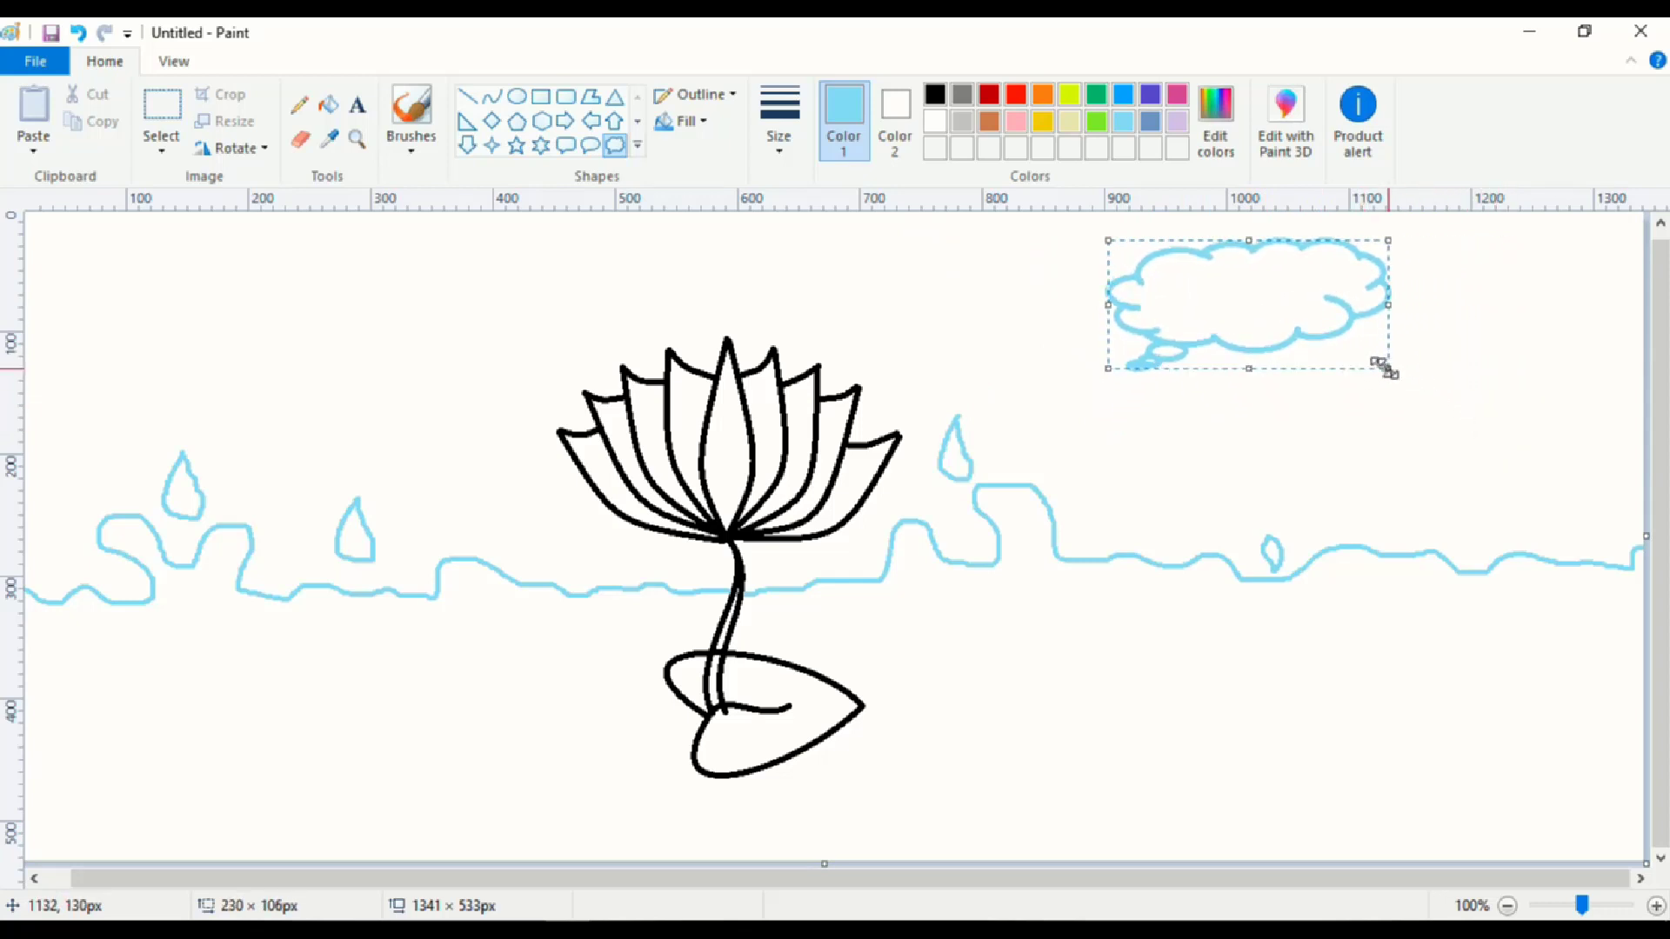
pyautogui.click(1273, 313)
pyautogui.click(1046, 296)
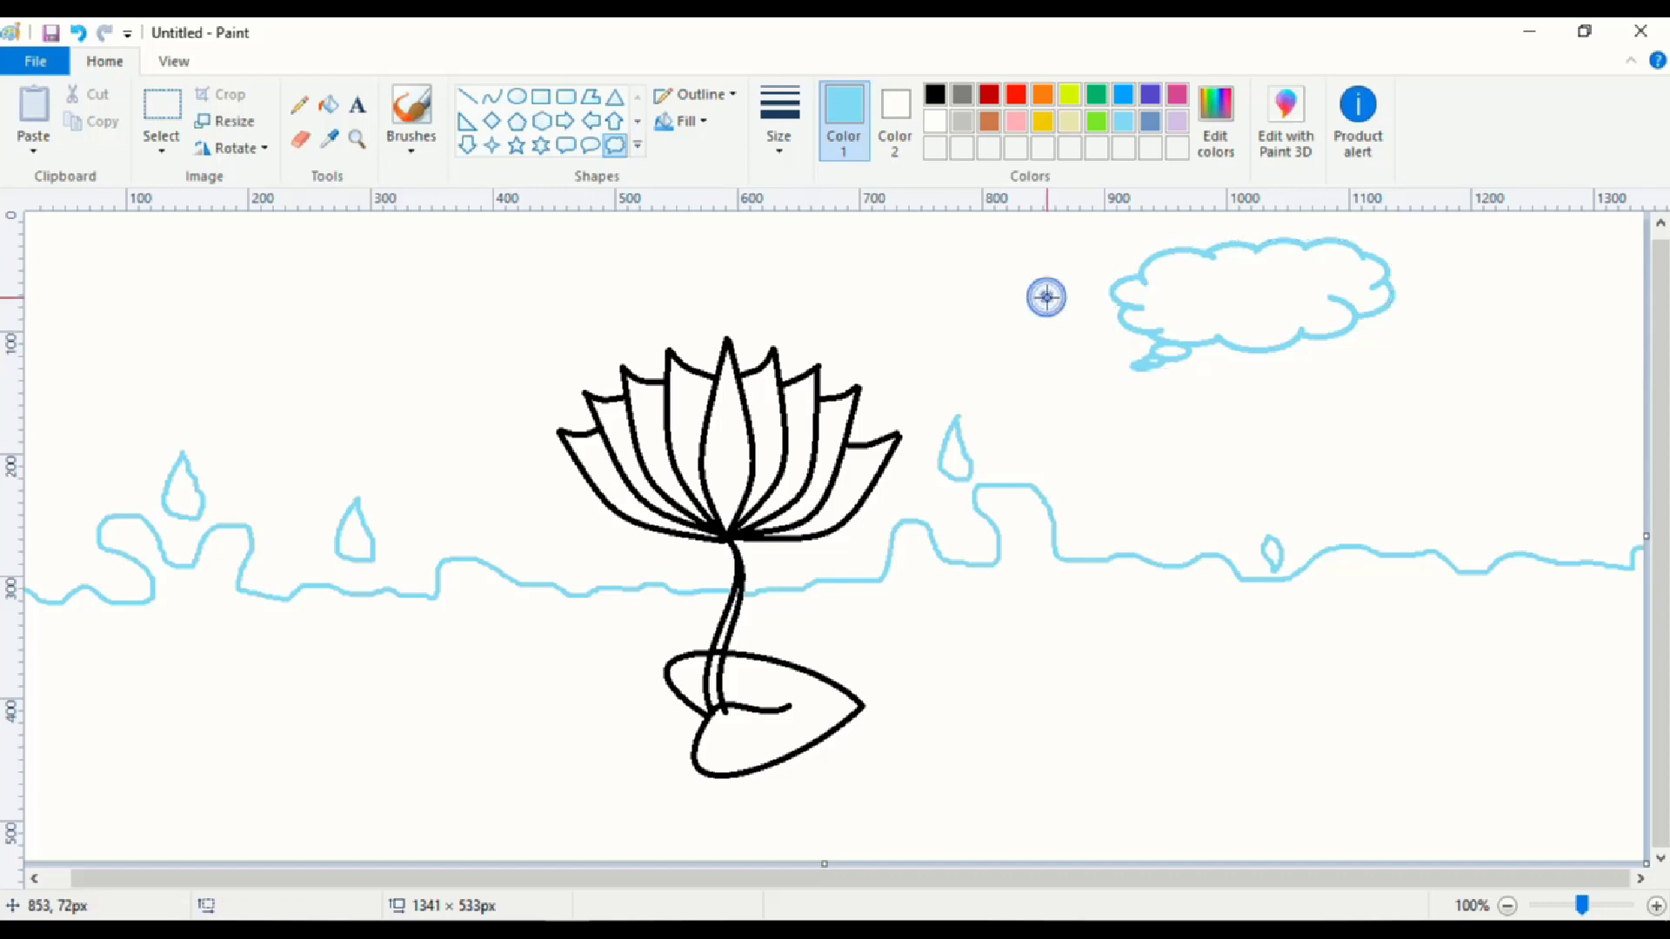
# Erase the callout's small tail bubbles below the cloud so that only the main cloud outline remains.
pyautogui.click(301, 142)
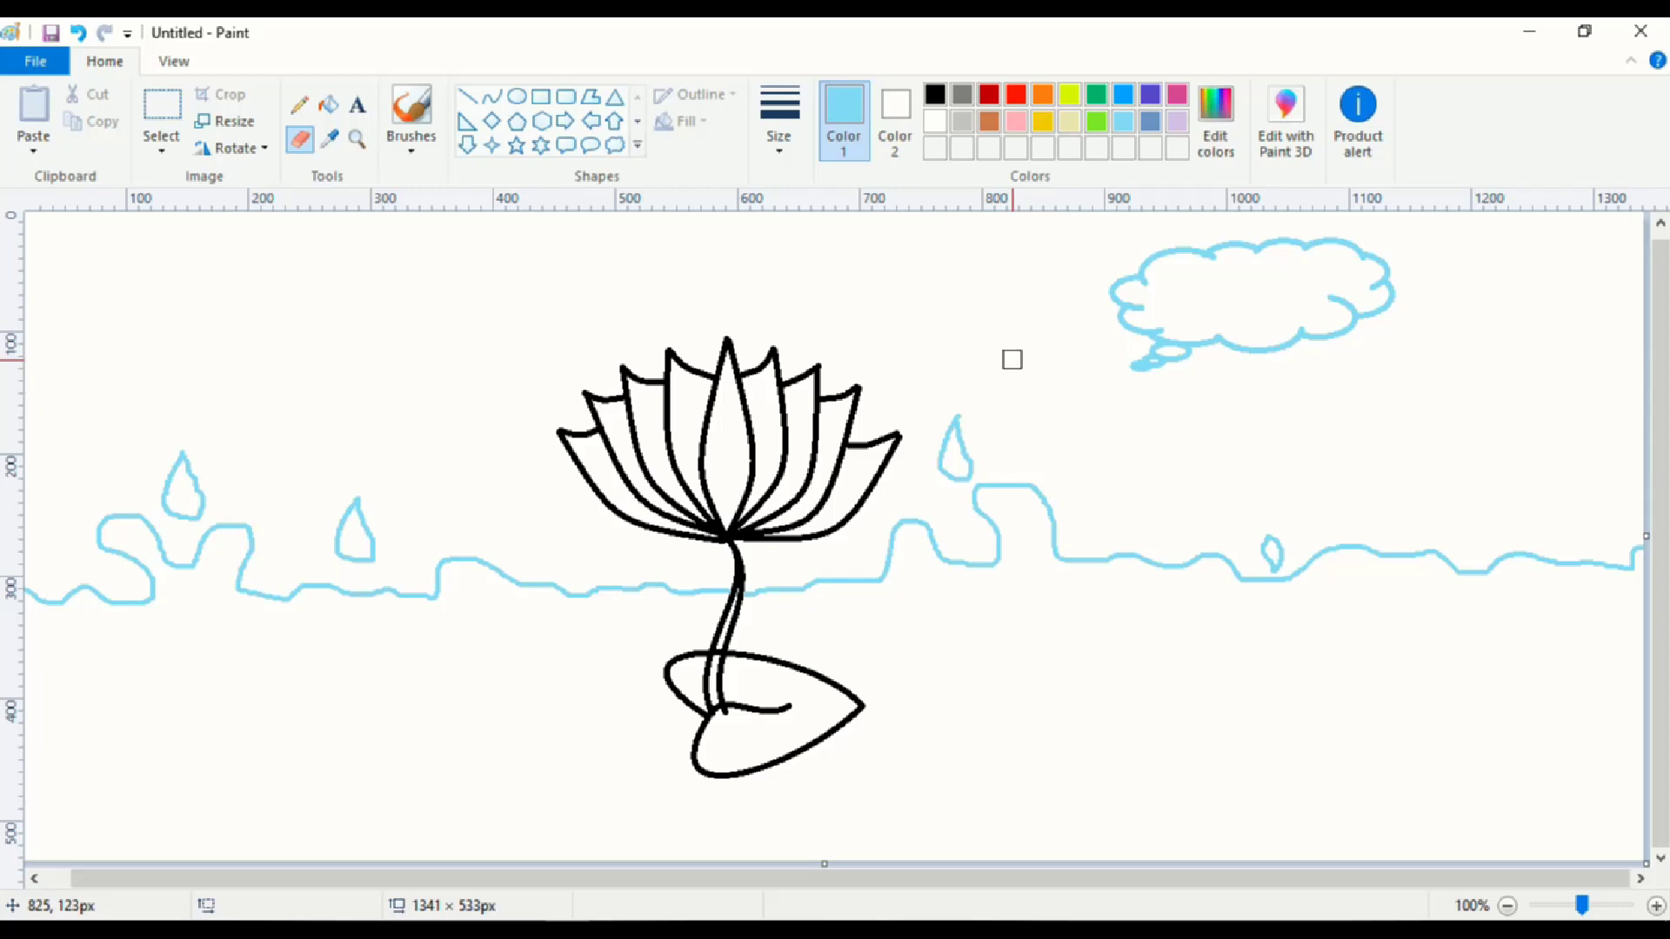
pyautogui.hotkey('ctrl', '+')
pyautogui.hotkey('ctrl', '+')
pyautogui.hotkey('ctrl', '+')
pyautogui.hotkey('ctrl', '+')
pyautogui.hotkey('ctrl', '-')
pyautogui.hotkey('ctrl', '-')
pyautogui.hotkey('ctrl', '-')
pyautogui.hotkey('ctrl', '-')
pyautogui.hotkey('ctrl', '-')
pyautogui.moveTo(1131, 388)
pyautogui.mouseDown()
pyautogui.moveTo(1128, 366)
pyautogui.moveTo(1179, 360)
pyautogui.mouseUp()
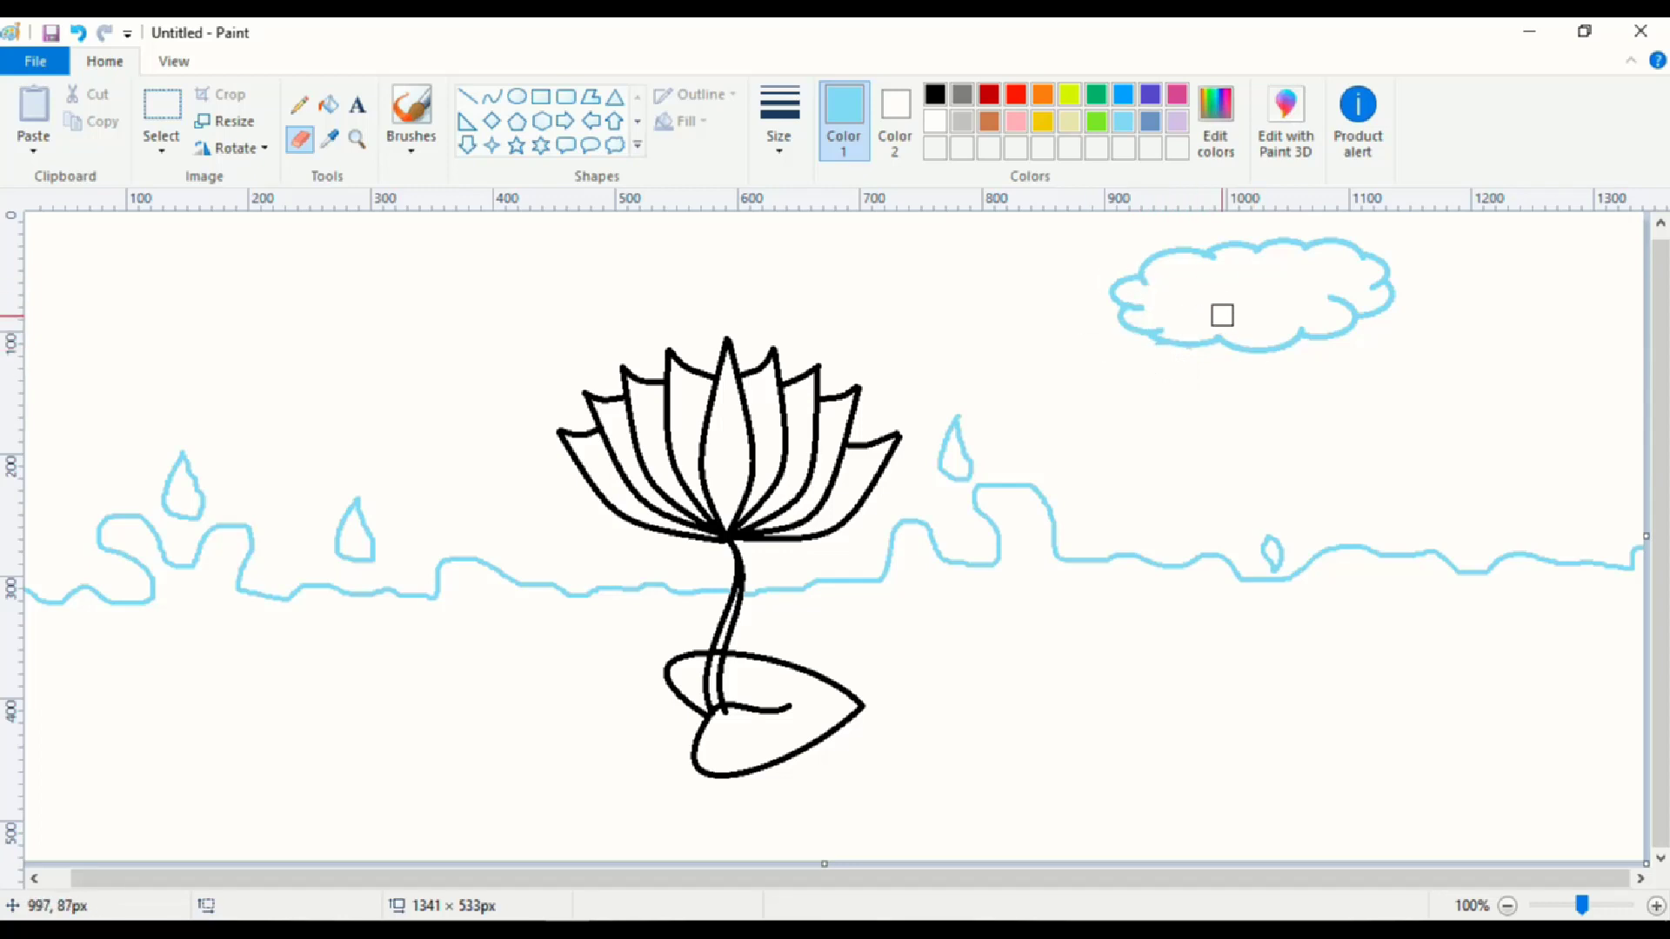
# Copy the cloud with a rectangular selection of about 303 × 135 px and paste it into the sky left of the flower.
pyautogui.click(181, 113)
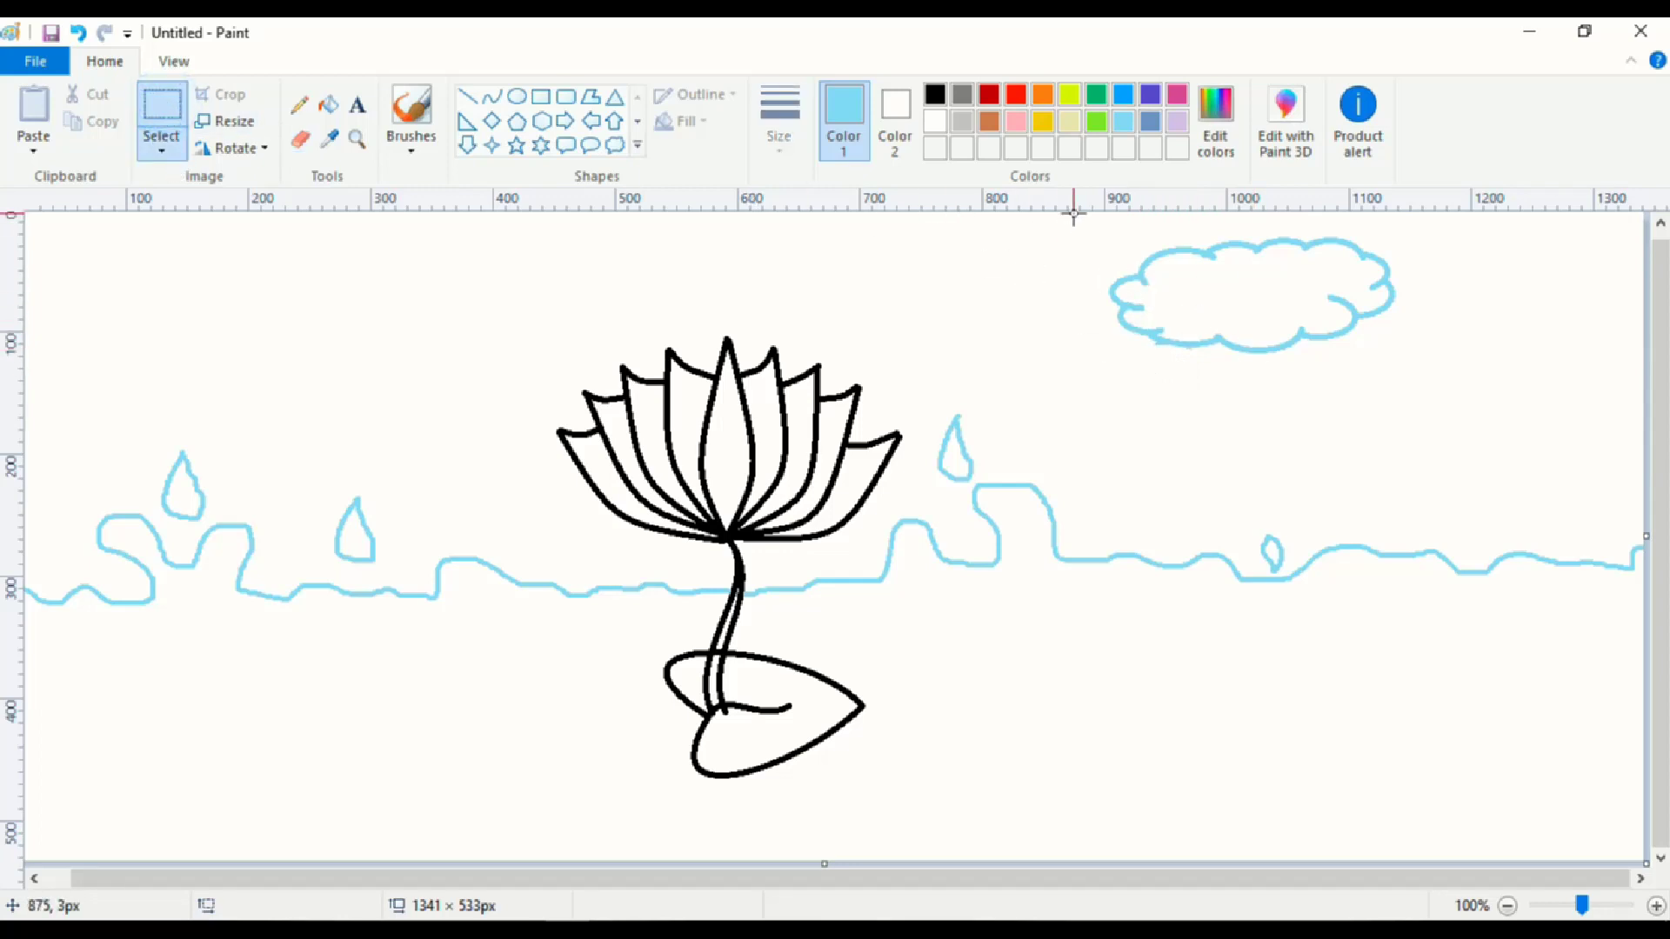
pyautogui.moveTo(1073, 213)
pyautogui.mouseDown()
pyautogui.moveTo(1400, 328)
pyautogui.moveTo(1446, 376)
pyautogui.mouseUp()
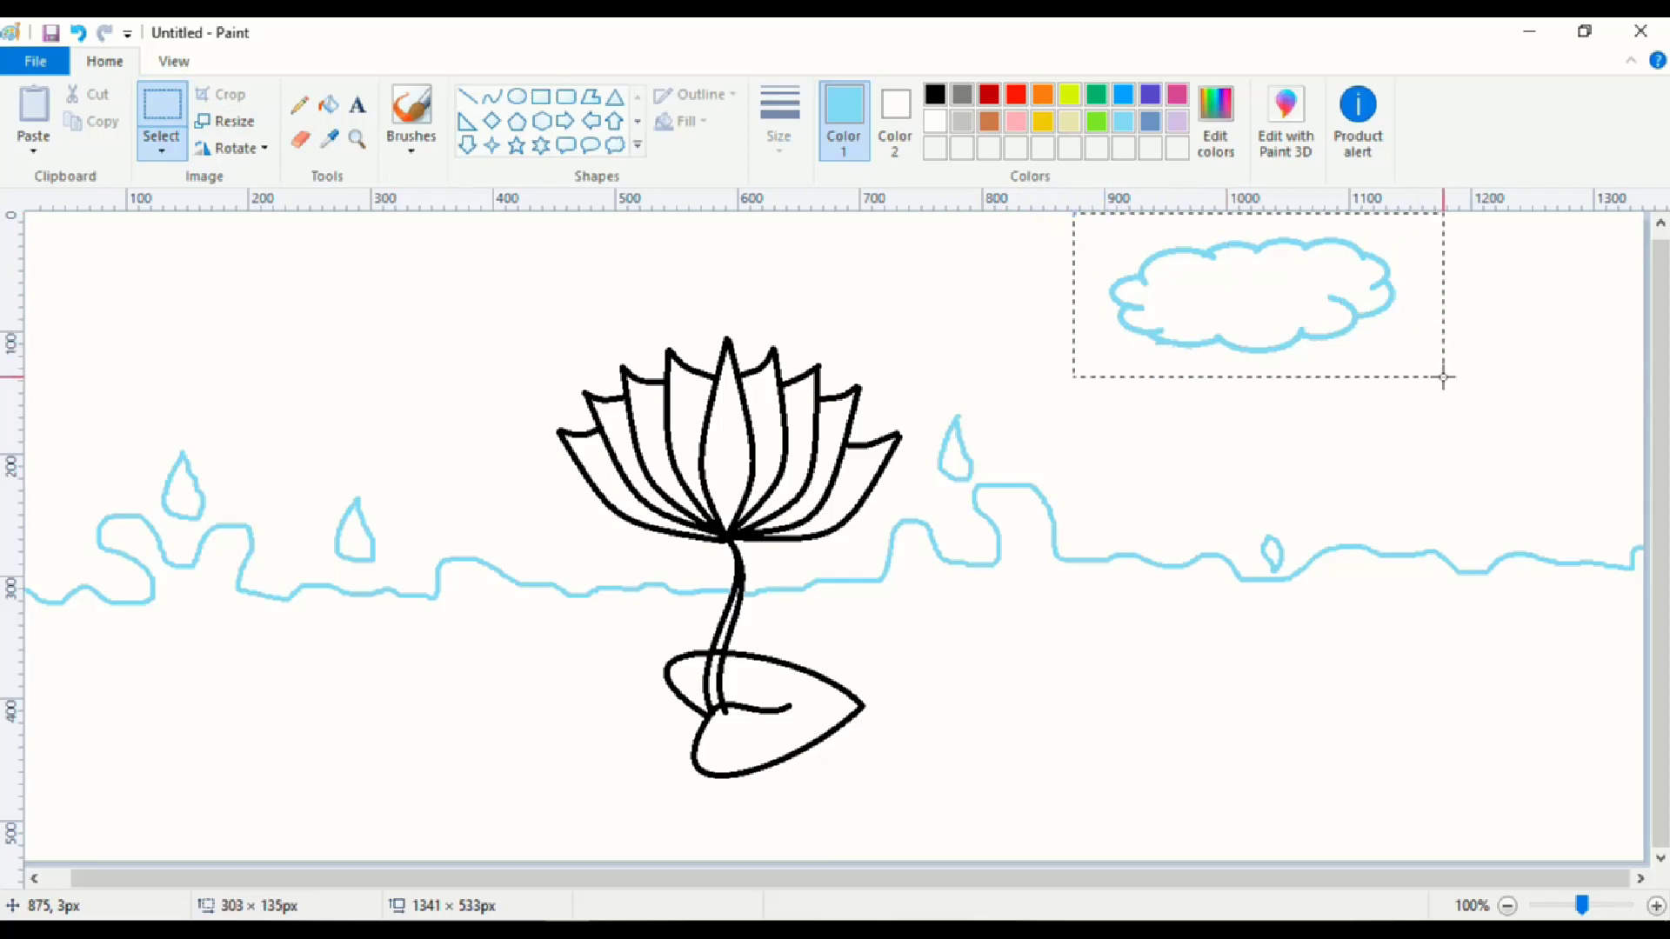
pyautogui.click(1304, 306)
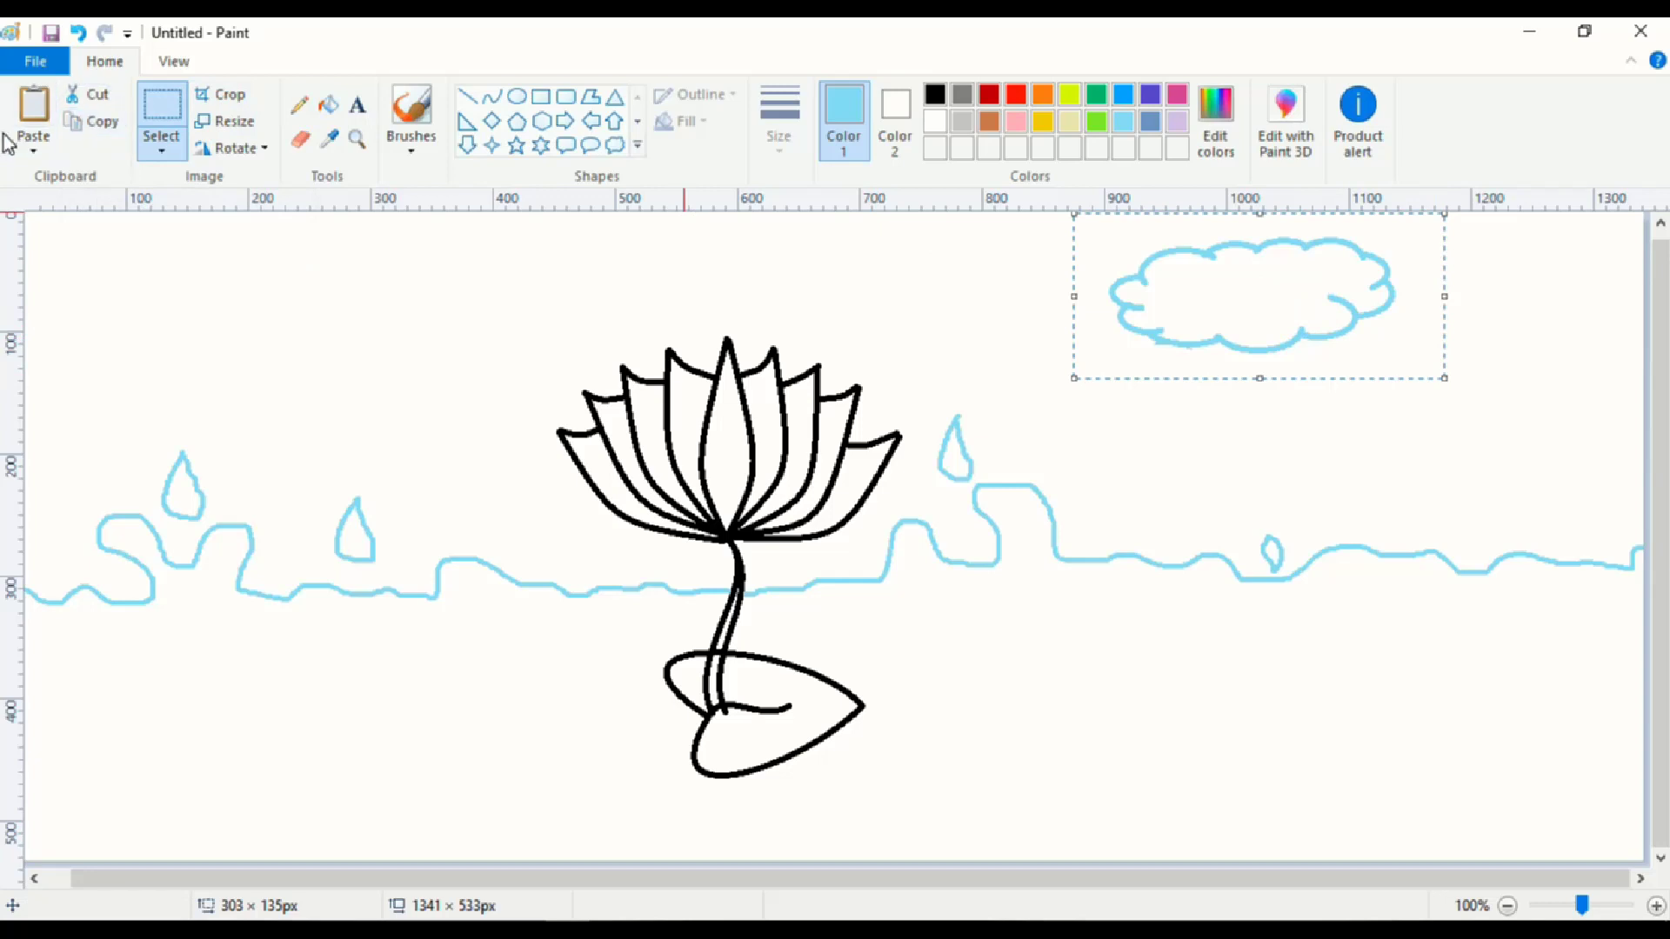
pyautogui.click(33, 105)
pyautogui.moveTo(201, 280); pyautogui.dragTo(253, 287)
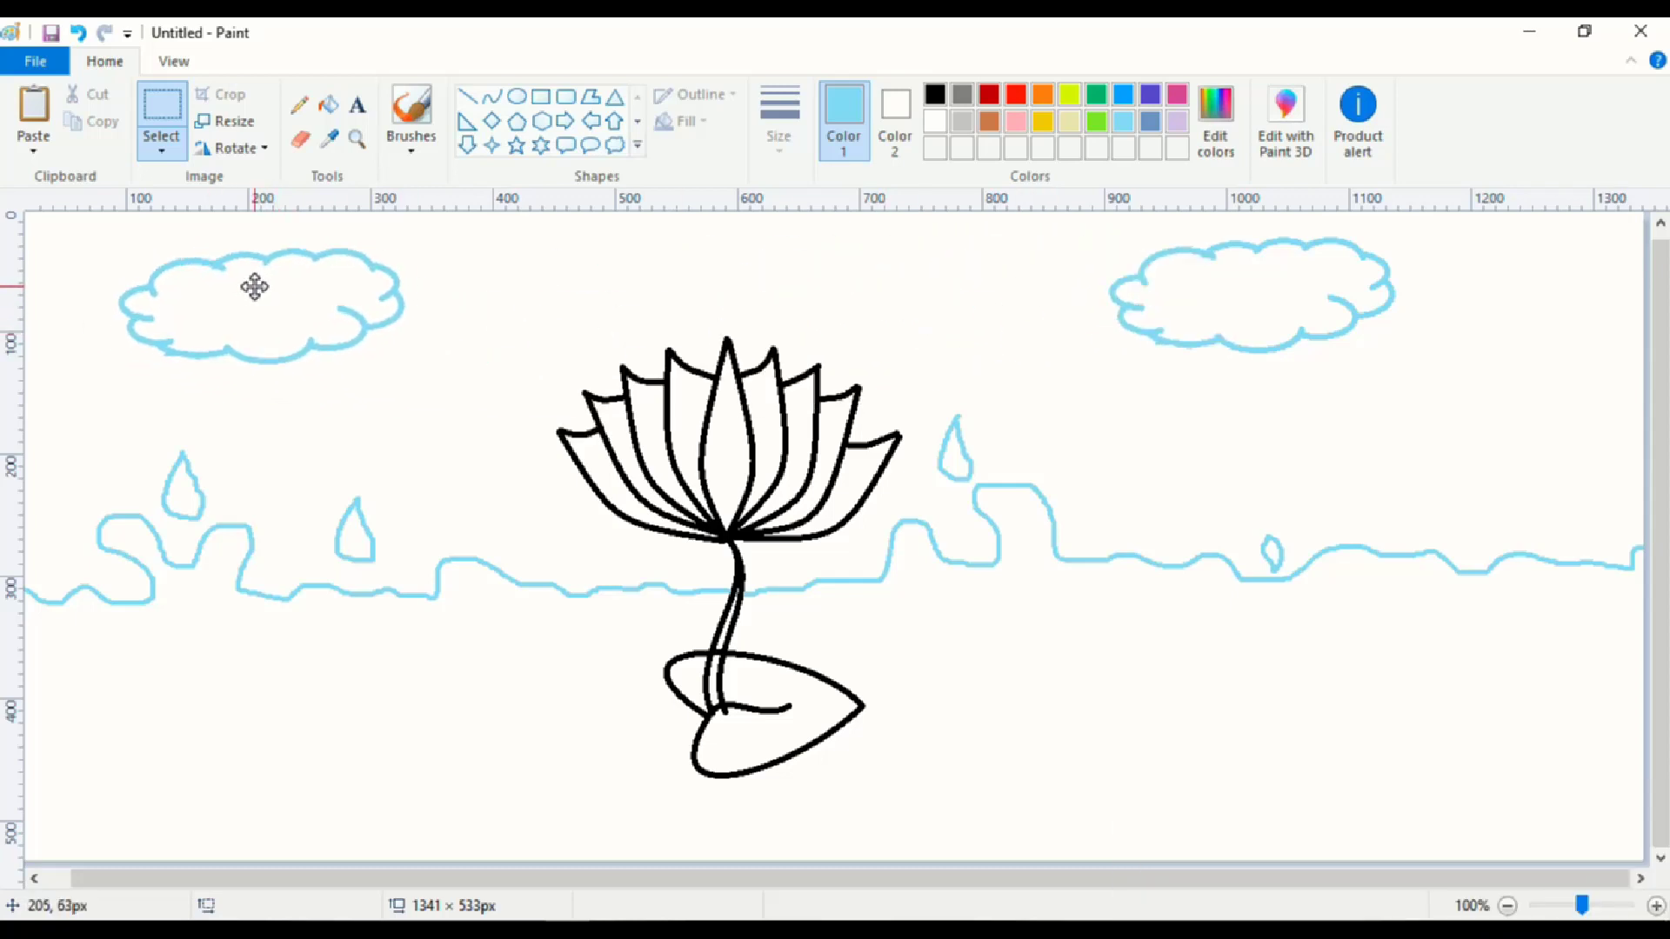
pyautogui.click(720, 273)
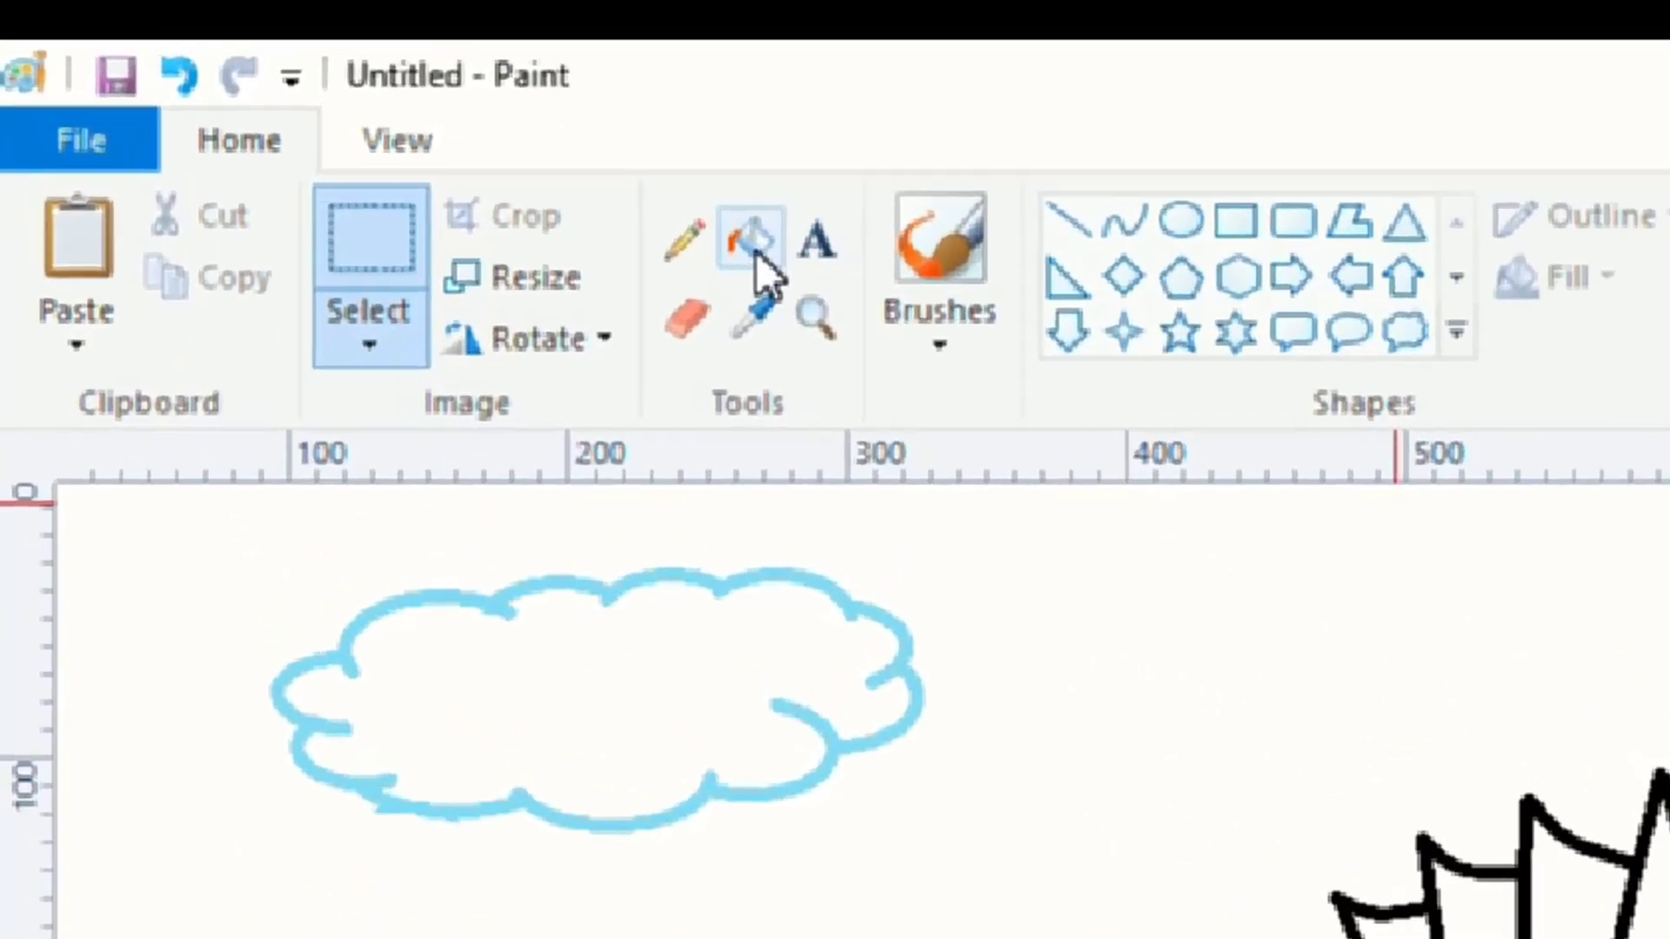
# Recolor the connected black outline of the flower, stem and leaf with rose using the Fill tool.
pyautogui.click(329, 105)
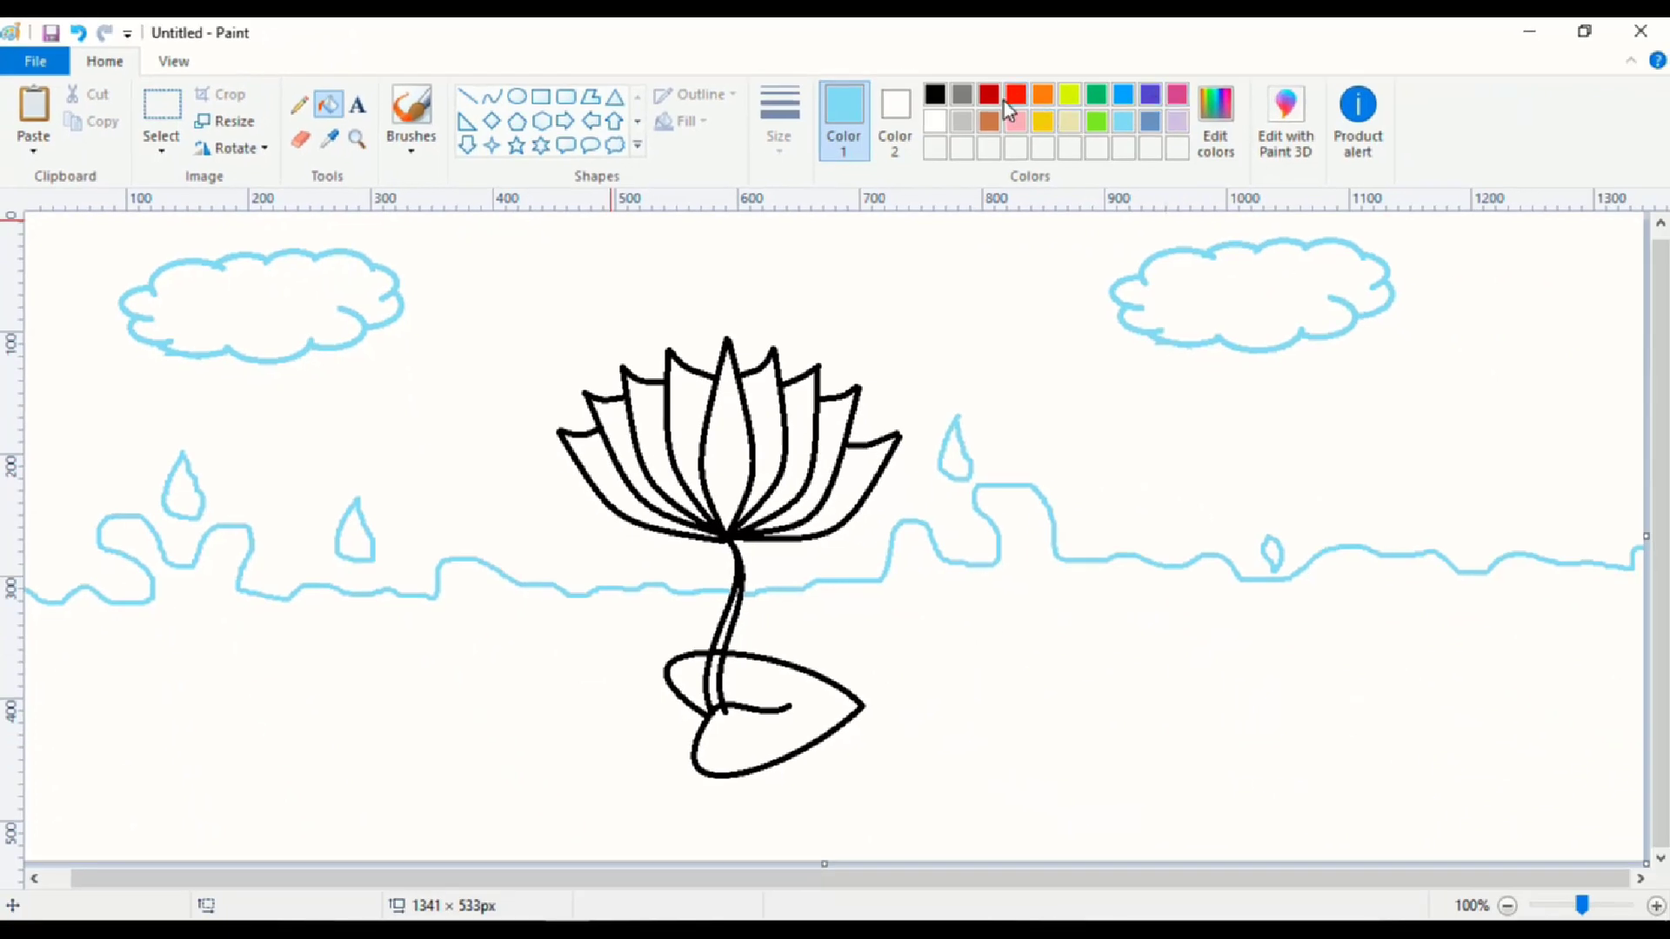
pyautogui.click(1016, 122)
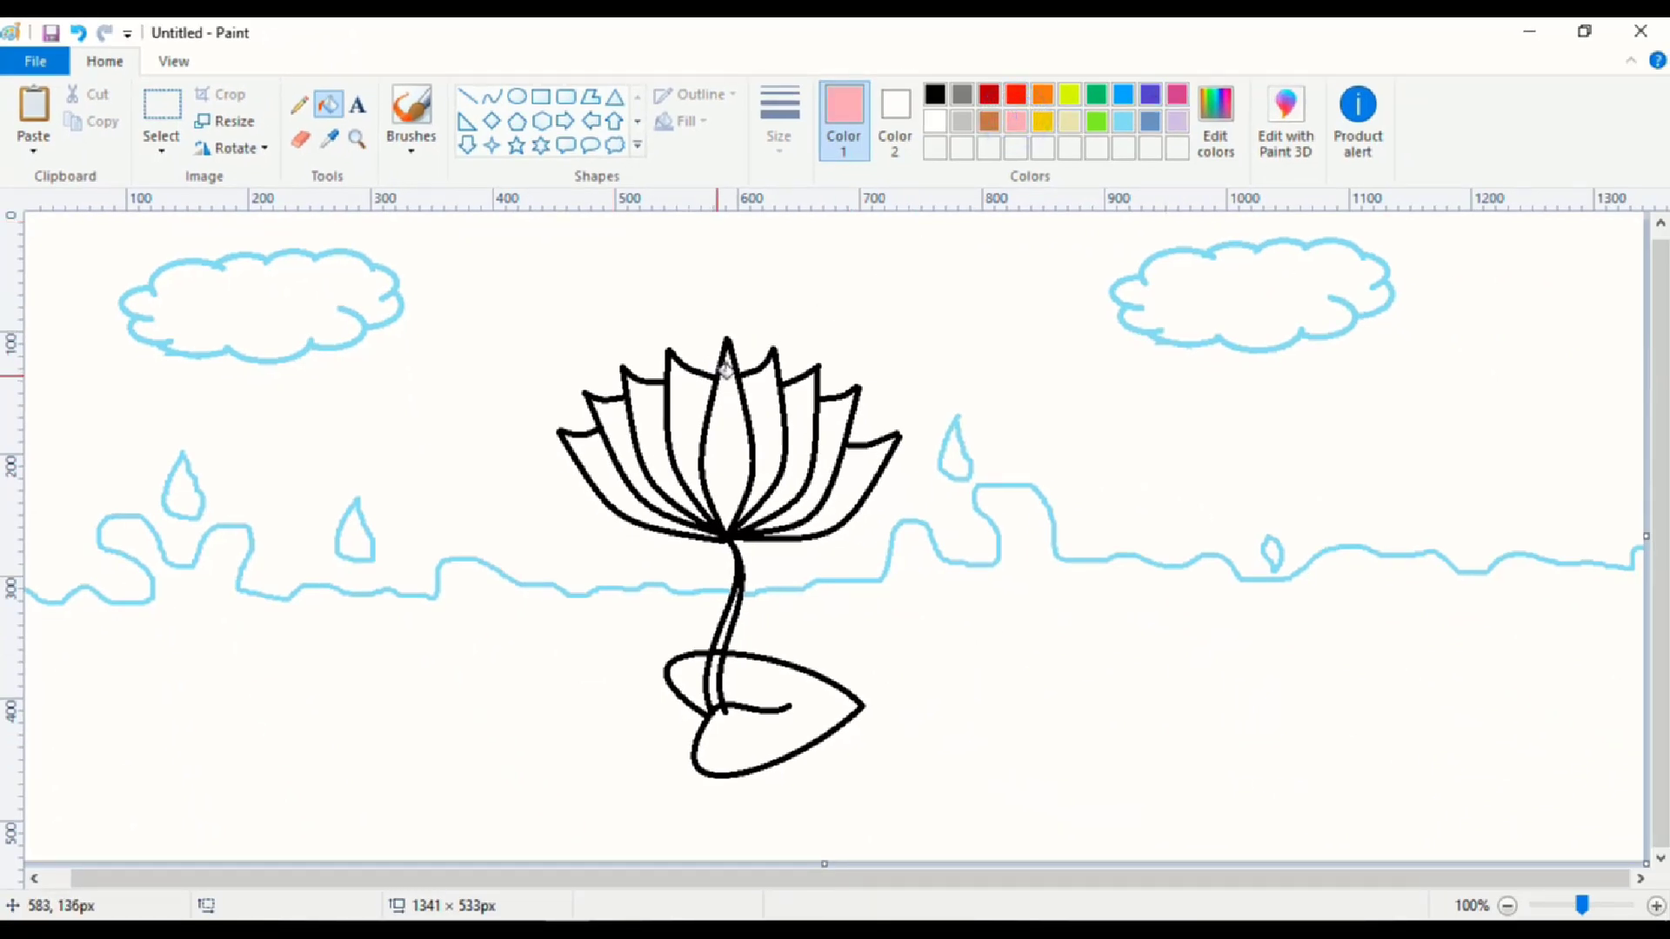
pyautogui.click(724, 370)
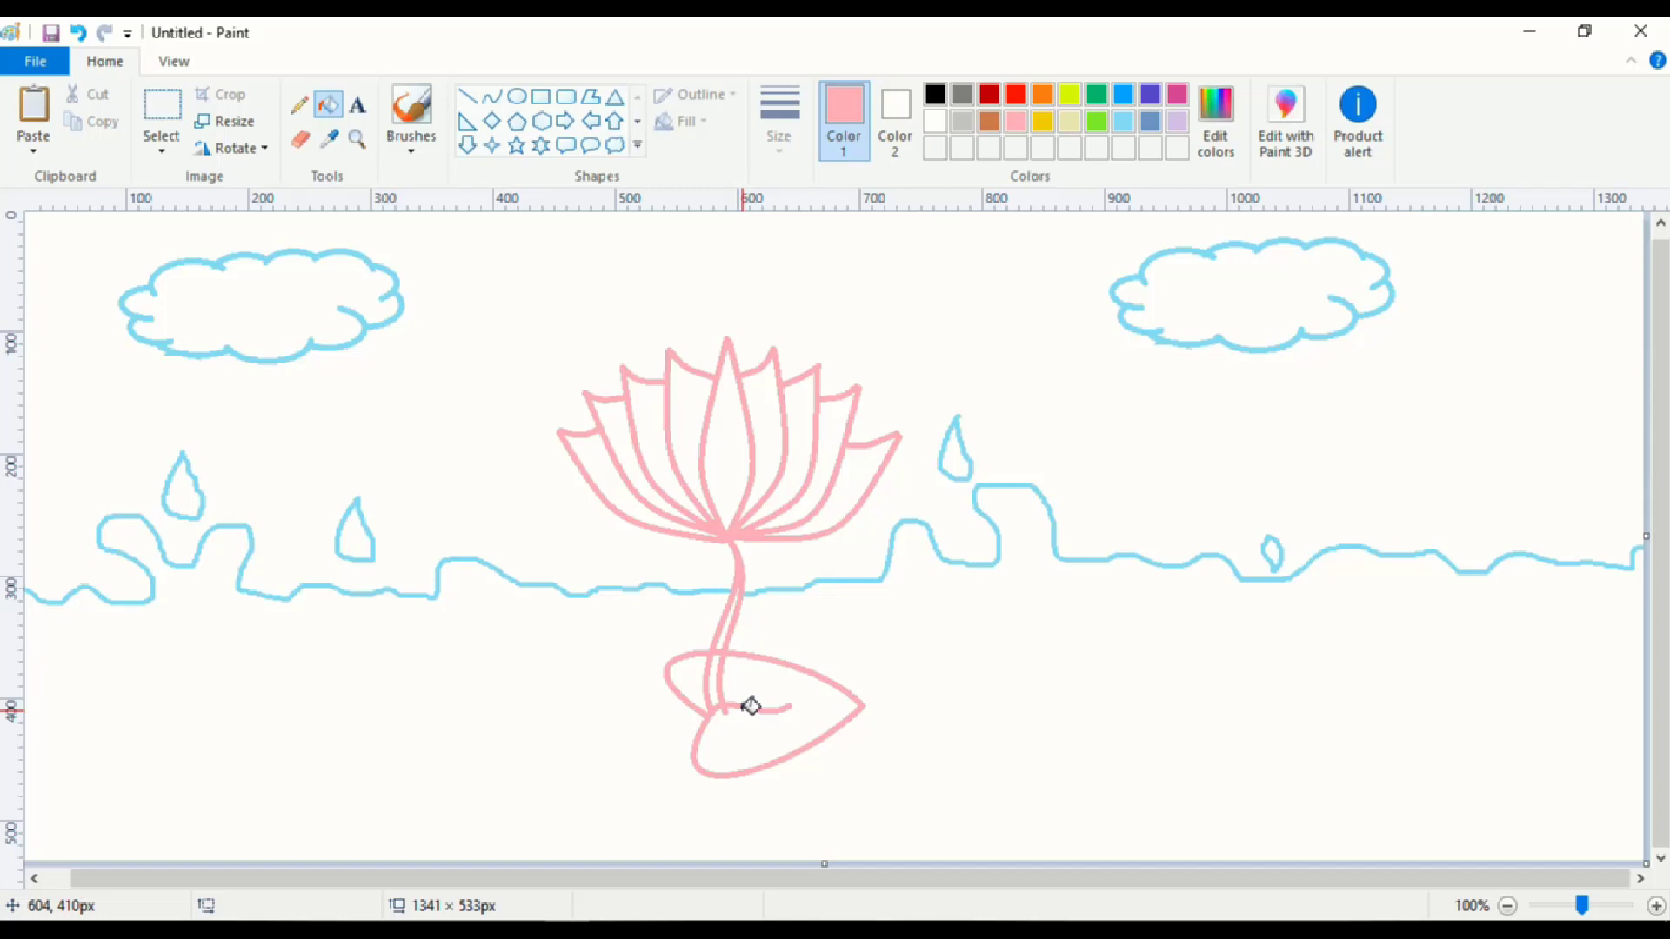
# Erase the part of the stem overlapping the leaf with a smaller eraser, leaving a gap between stem and leaf outline.
pyautogui.click(708, 682)
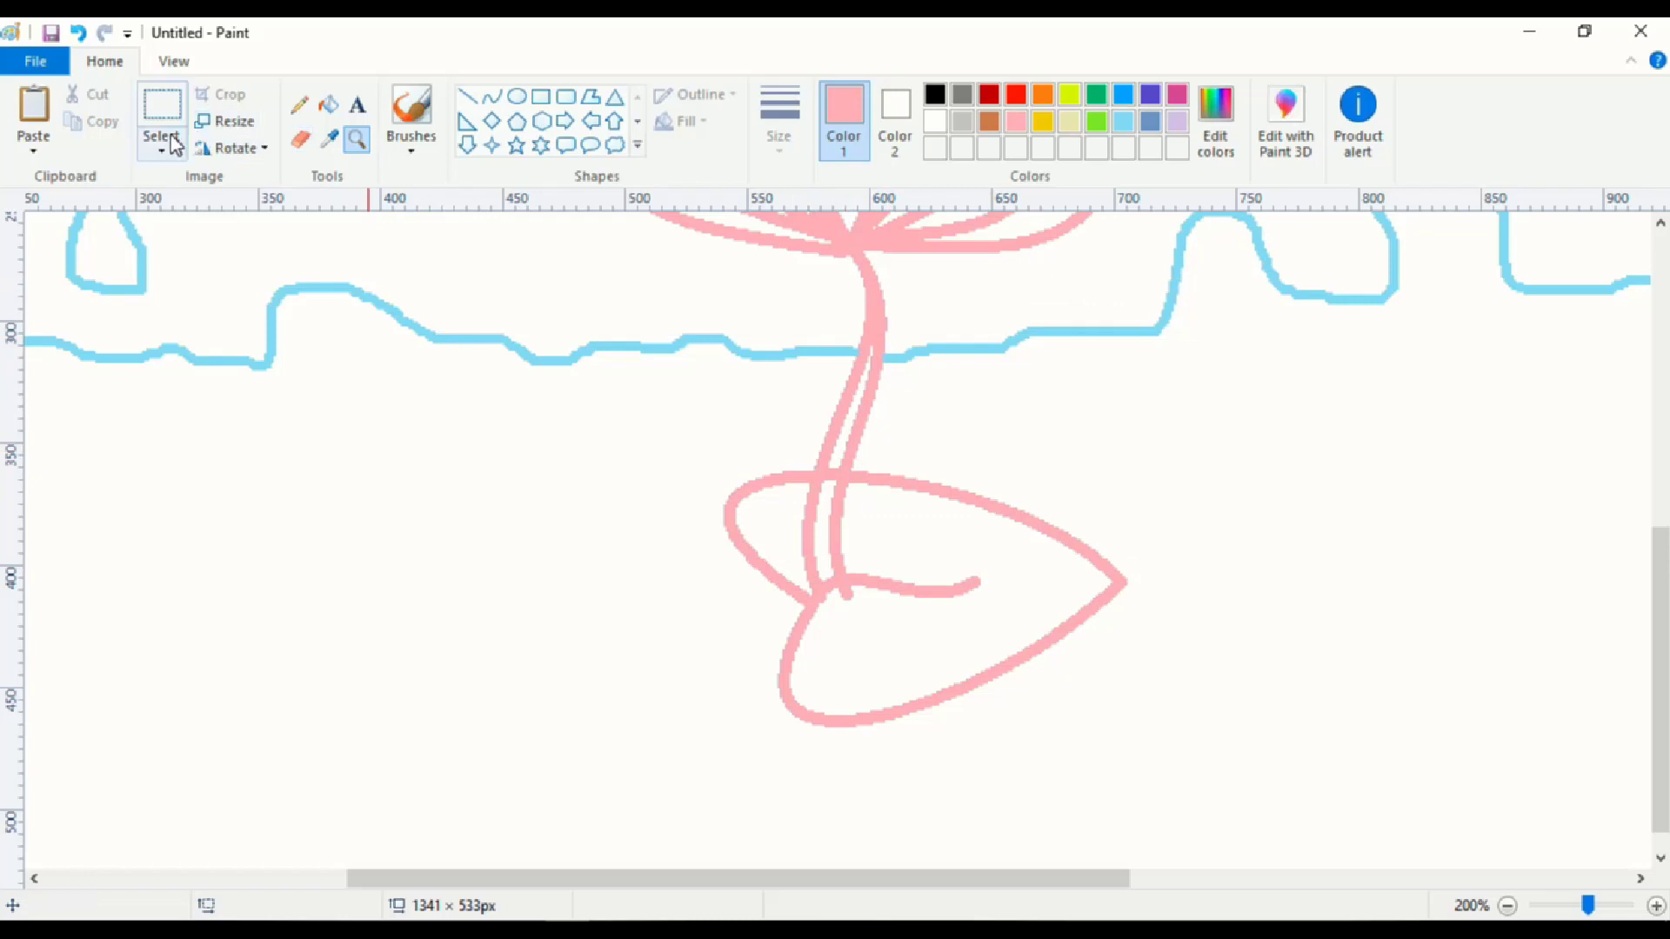
pyautogui.click(300, 139)
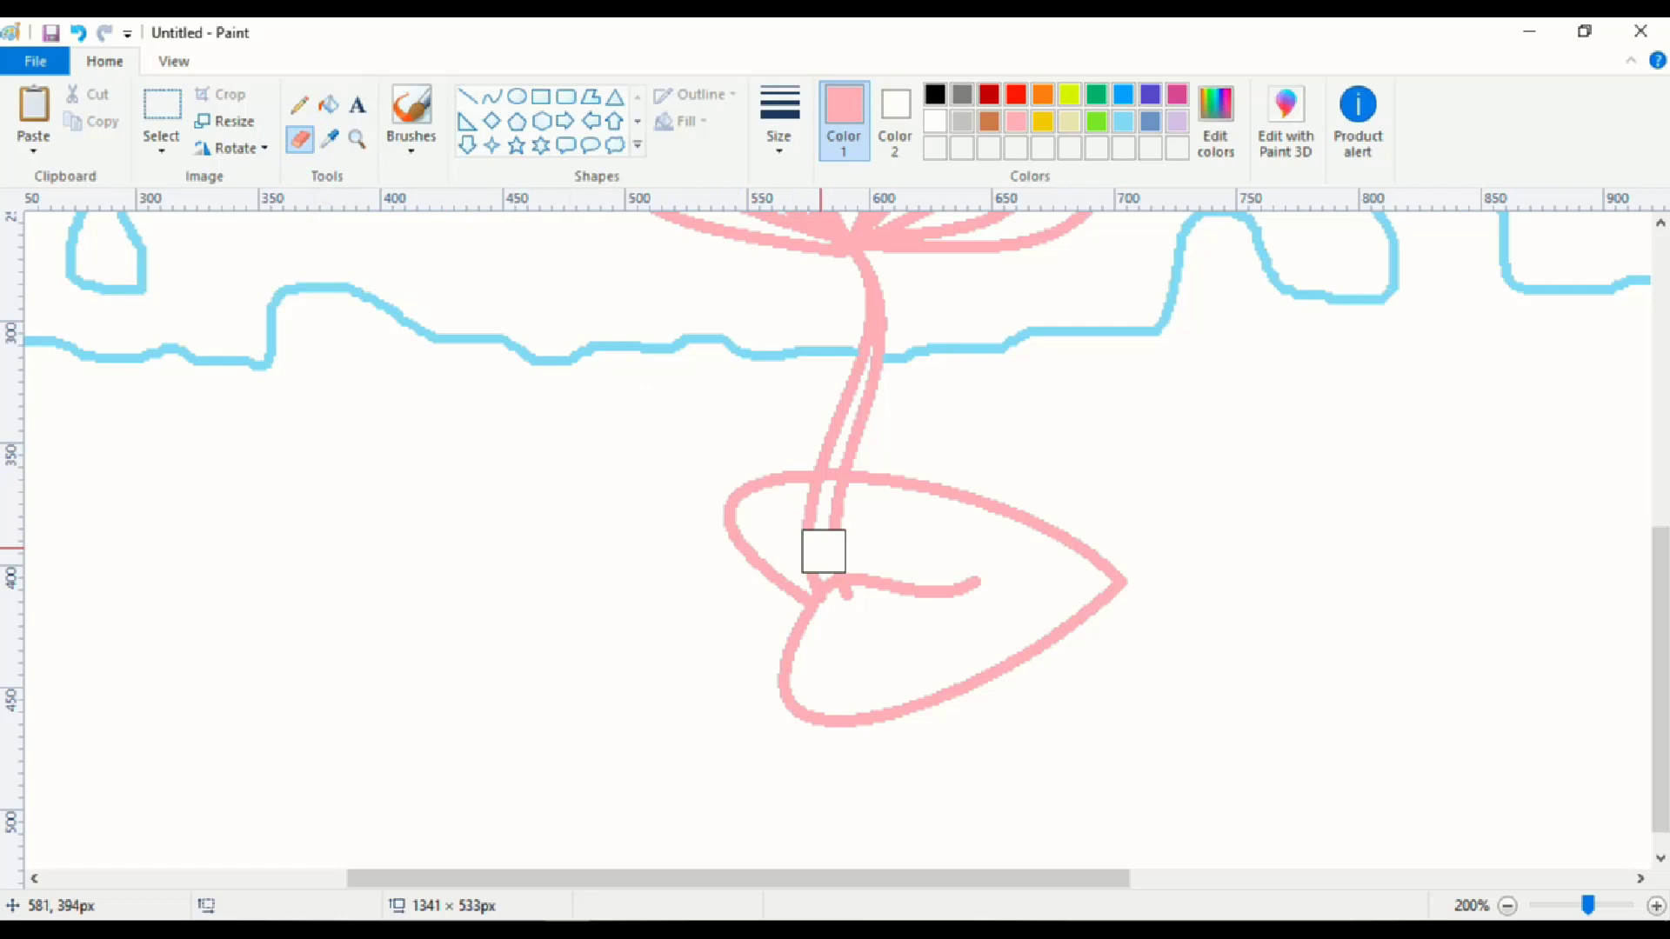
pyautogui.press('ctrl+KP_Subtract')
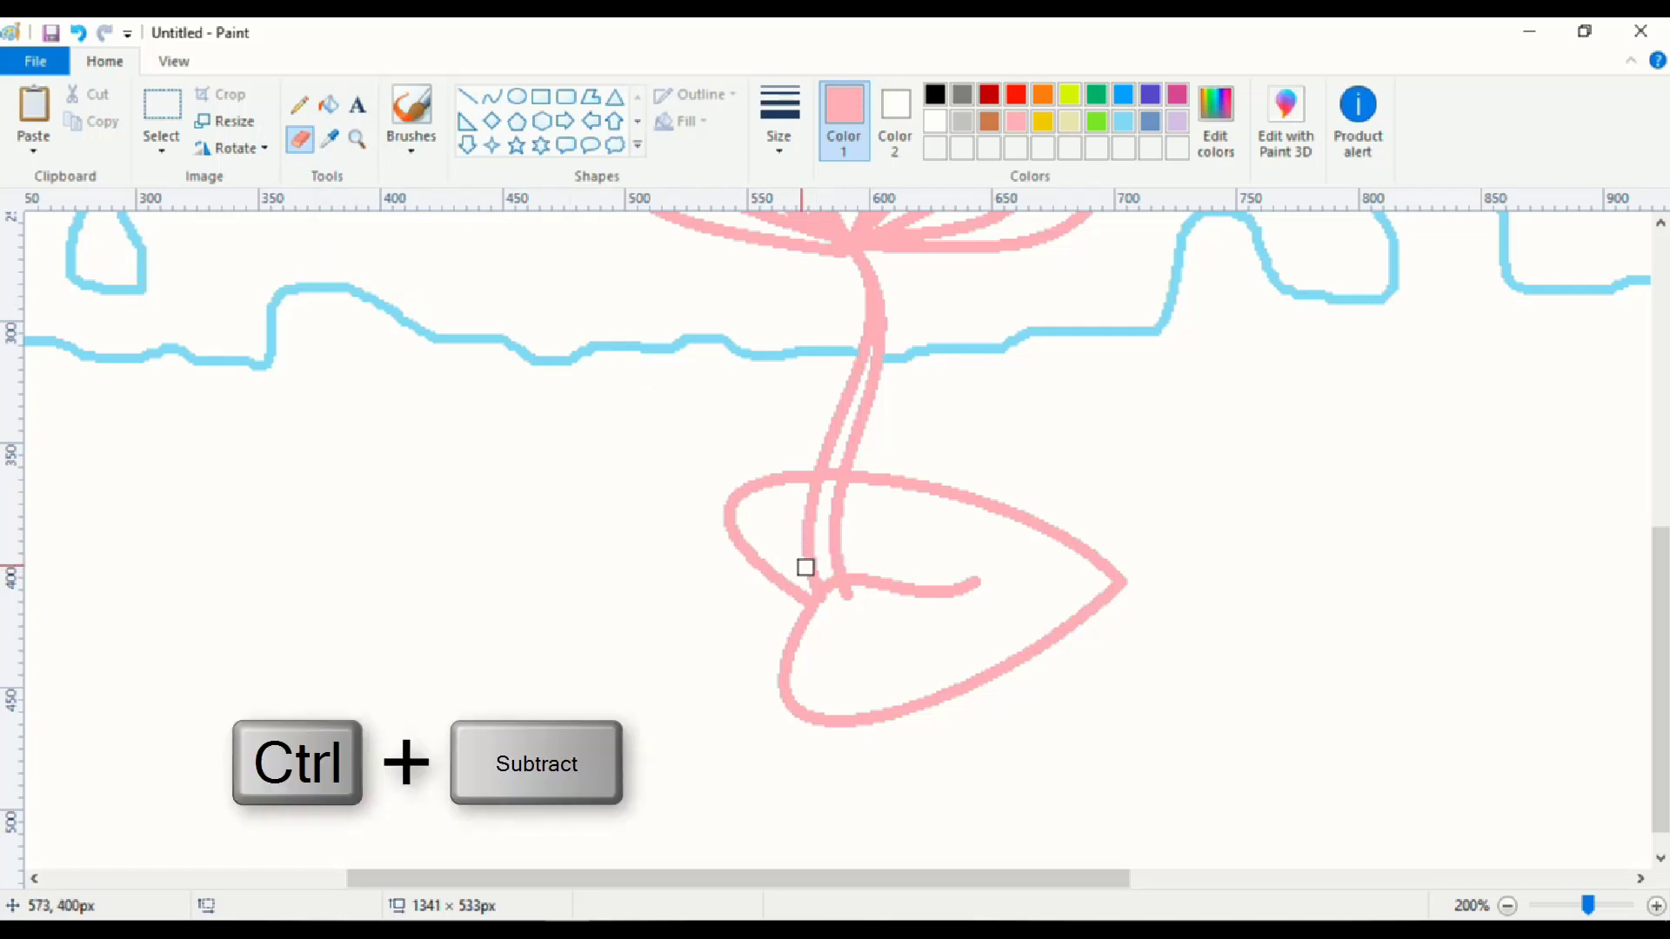
pyautogui.moveTo(801, 563); pyautogui.dragTo(842, 558)
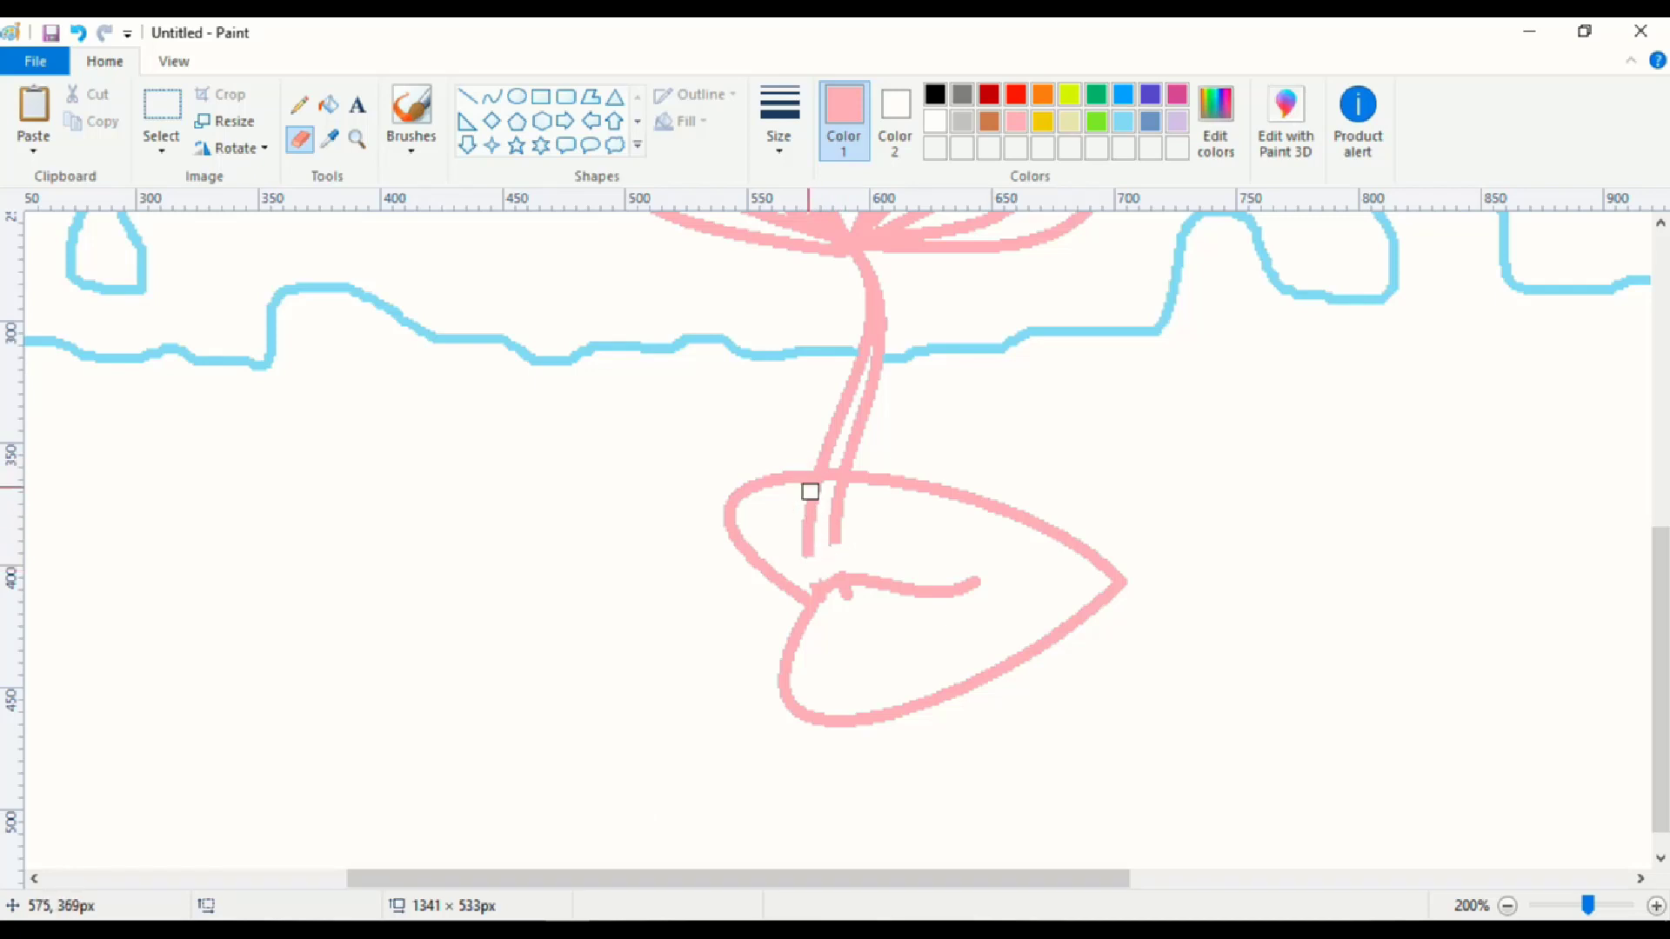
pyautogui.moveTo(809, 488)
pyautogui.mouseDown()
pyautogui.moveTo(842, 488)
pyautogui.moveTo(822, 504)
pyautogui.moveTo(839, 522)
pyautogui.moveTo(805, 547)
pyautogui.mouseUp()
pyautogui.click(844, 599)
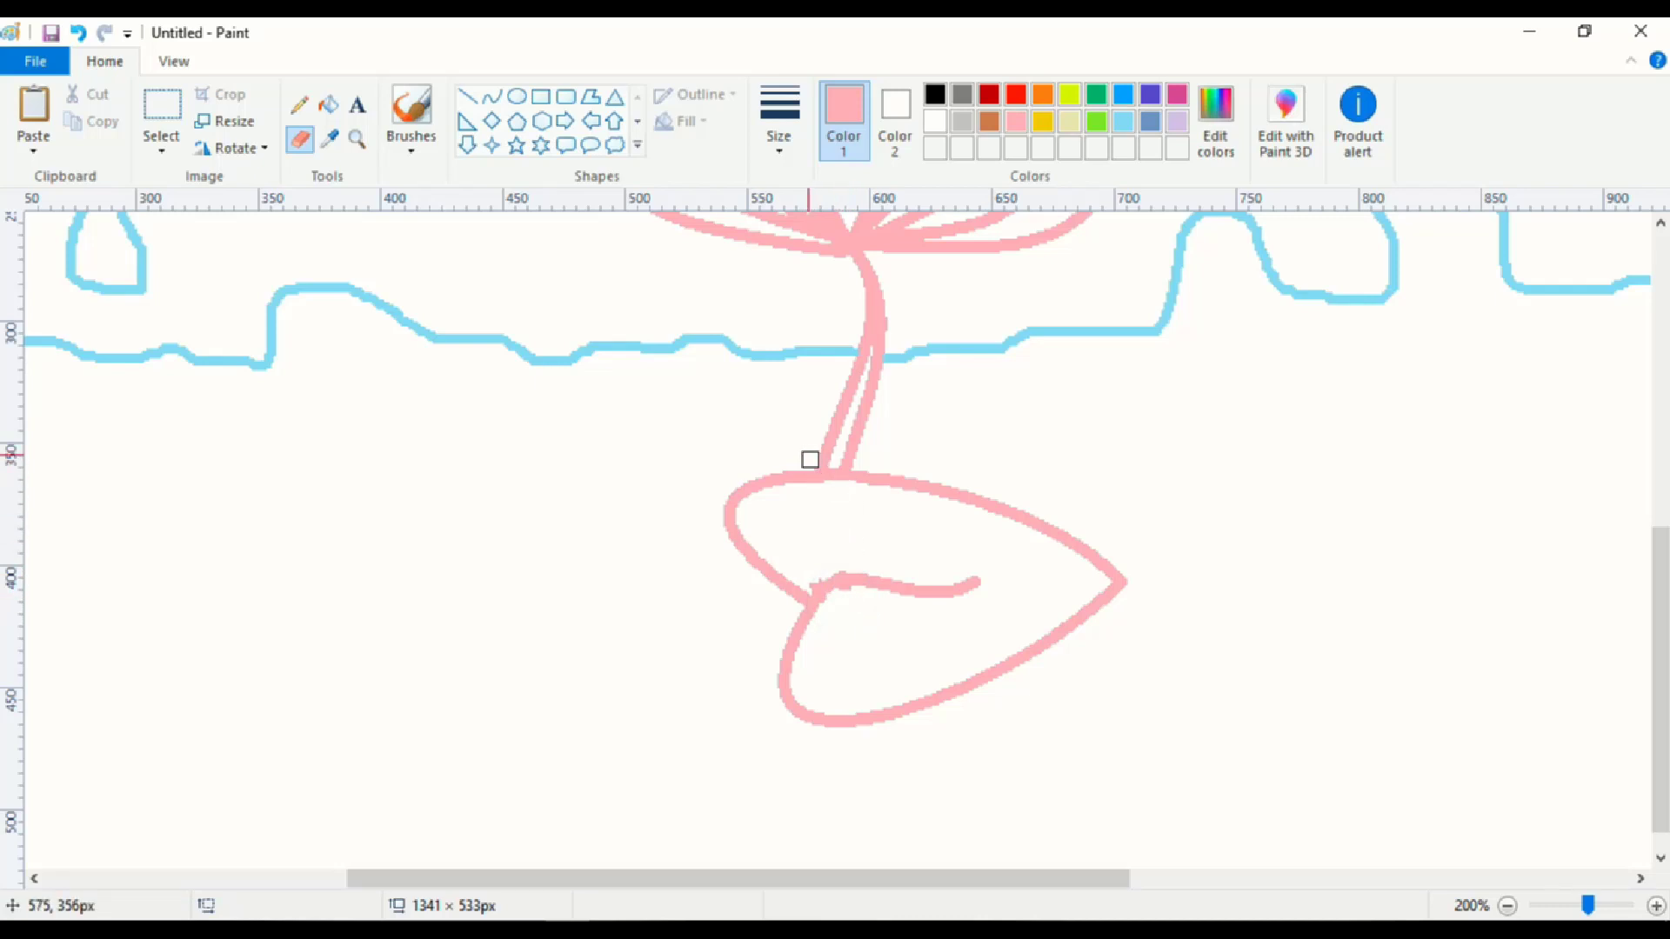
pyautogui.moveTo(809, 460); pyautogui.dragTo(834, 457)
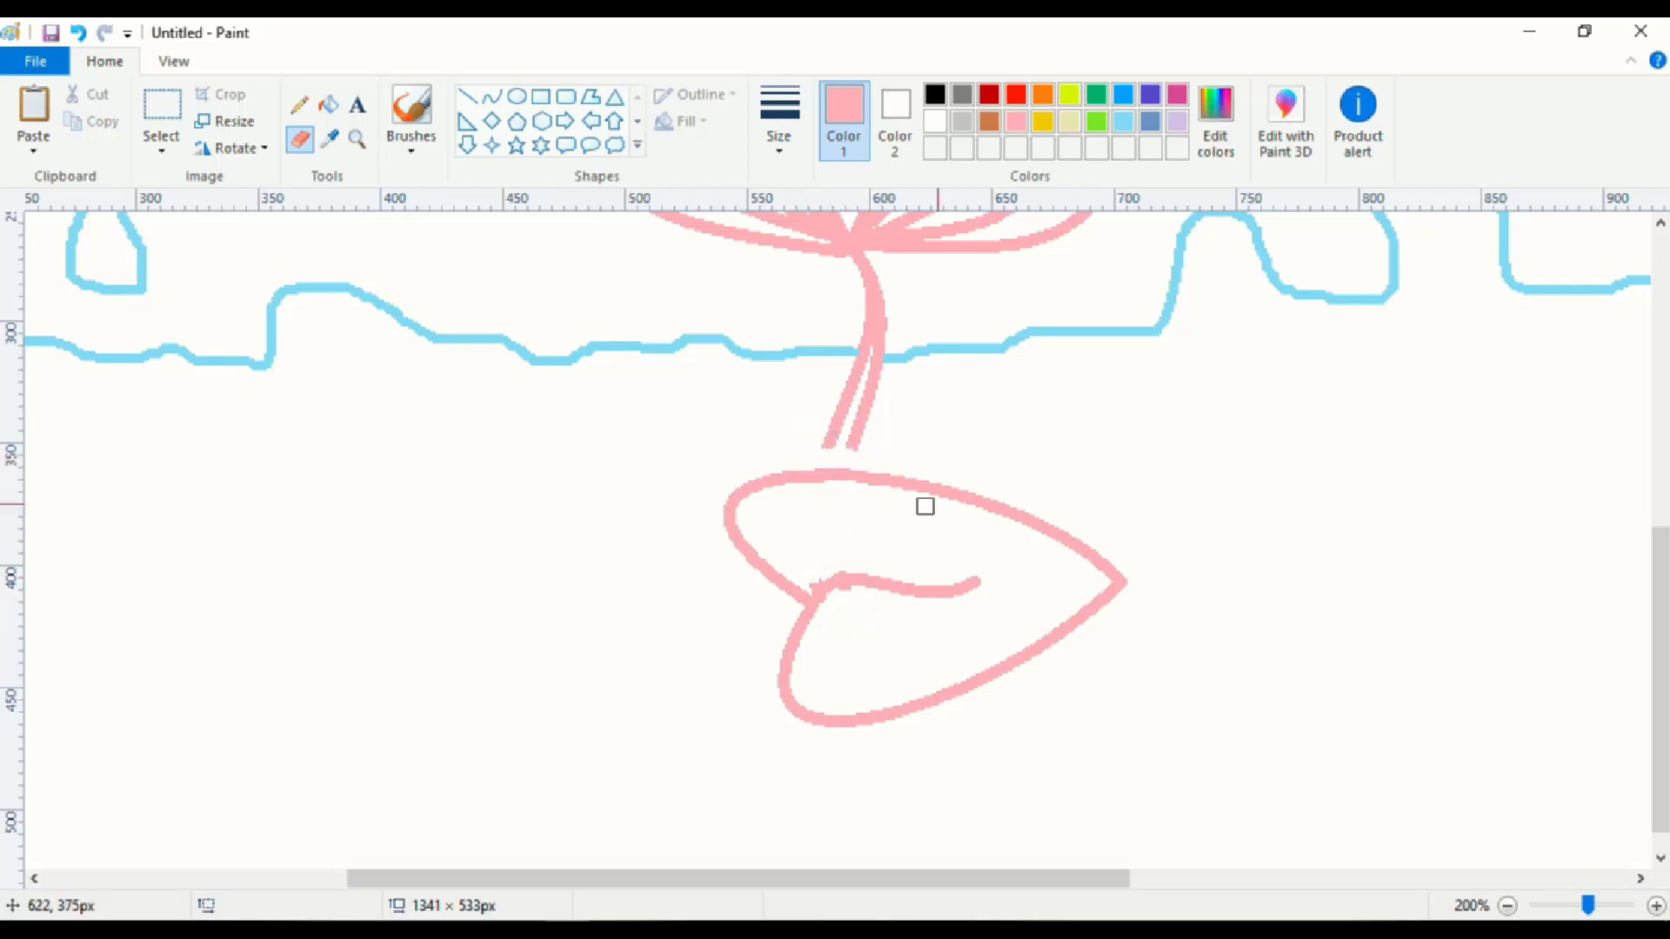
# Recolor the detached leaf outline with the Fill tool, trying lime and then settling on green.
pyautogui.scroll(4, 887, 435)
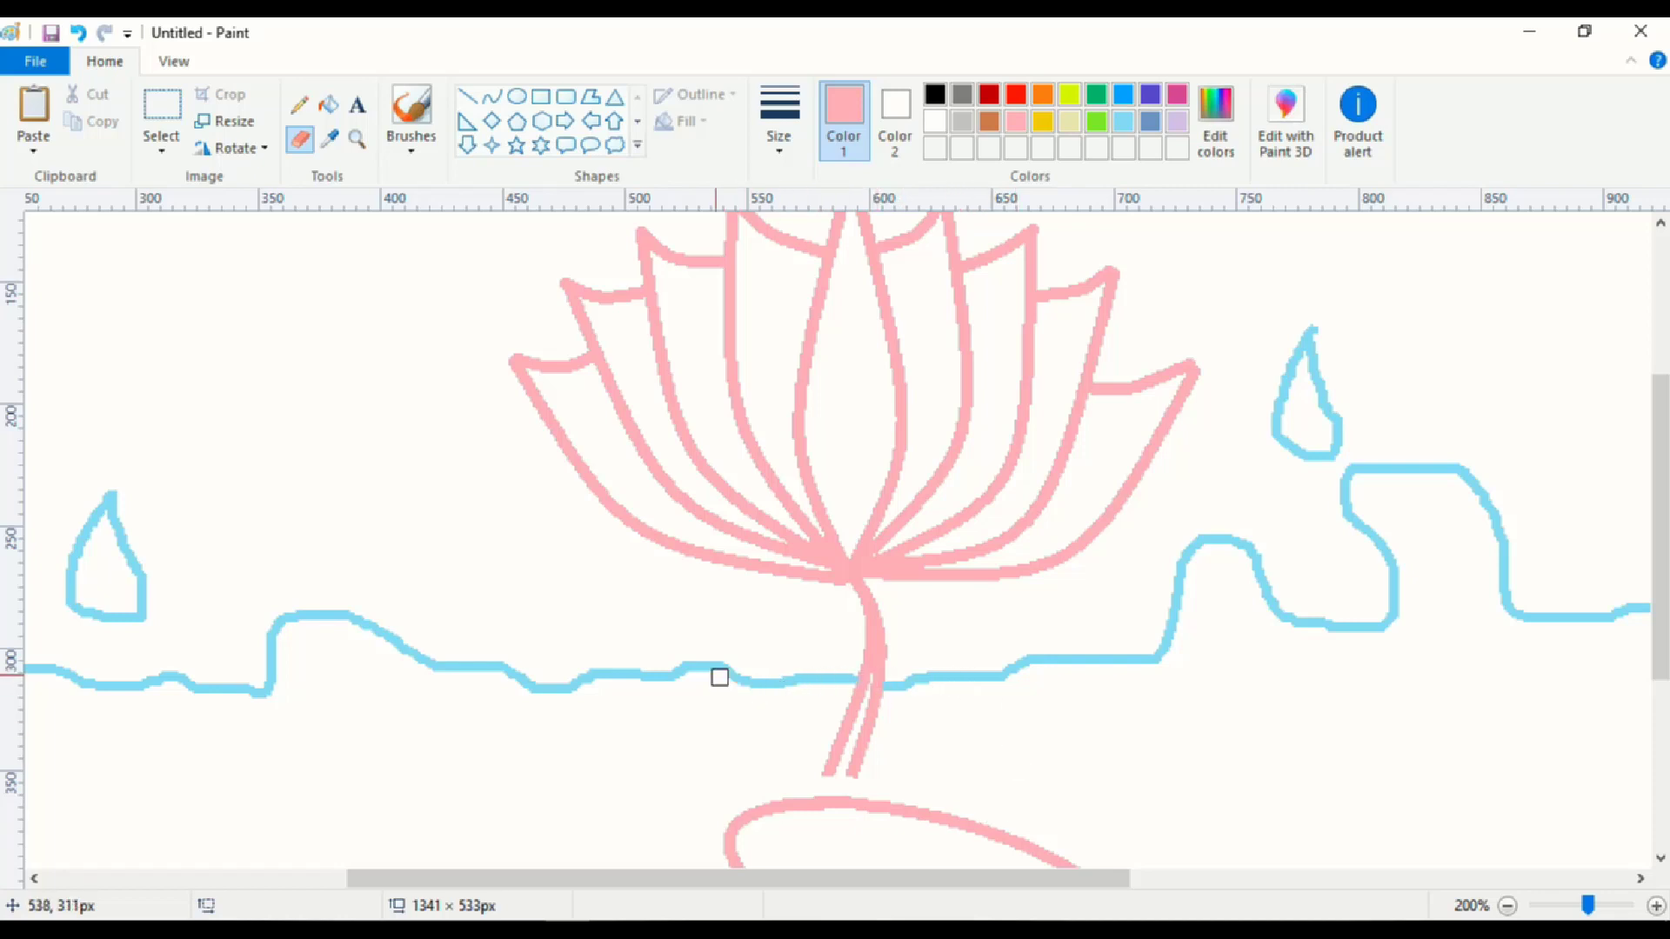
pyautogui.scroll(-3, 1293, 660)
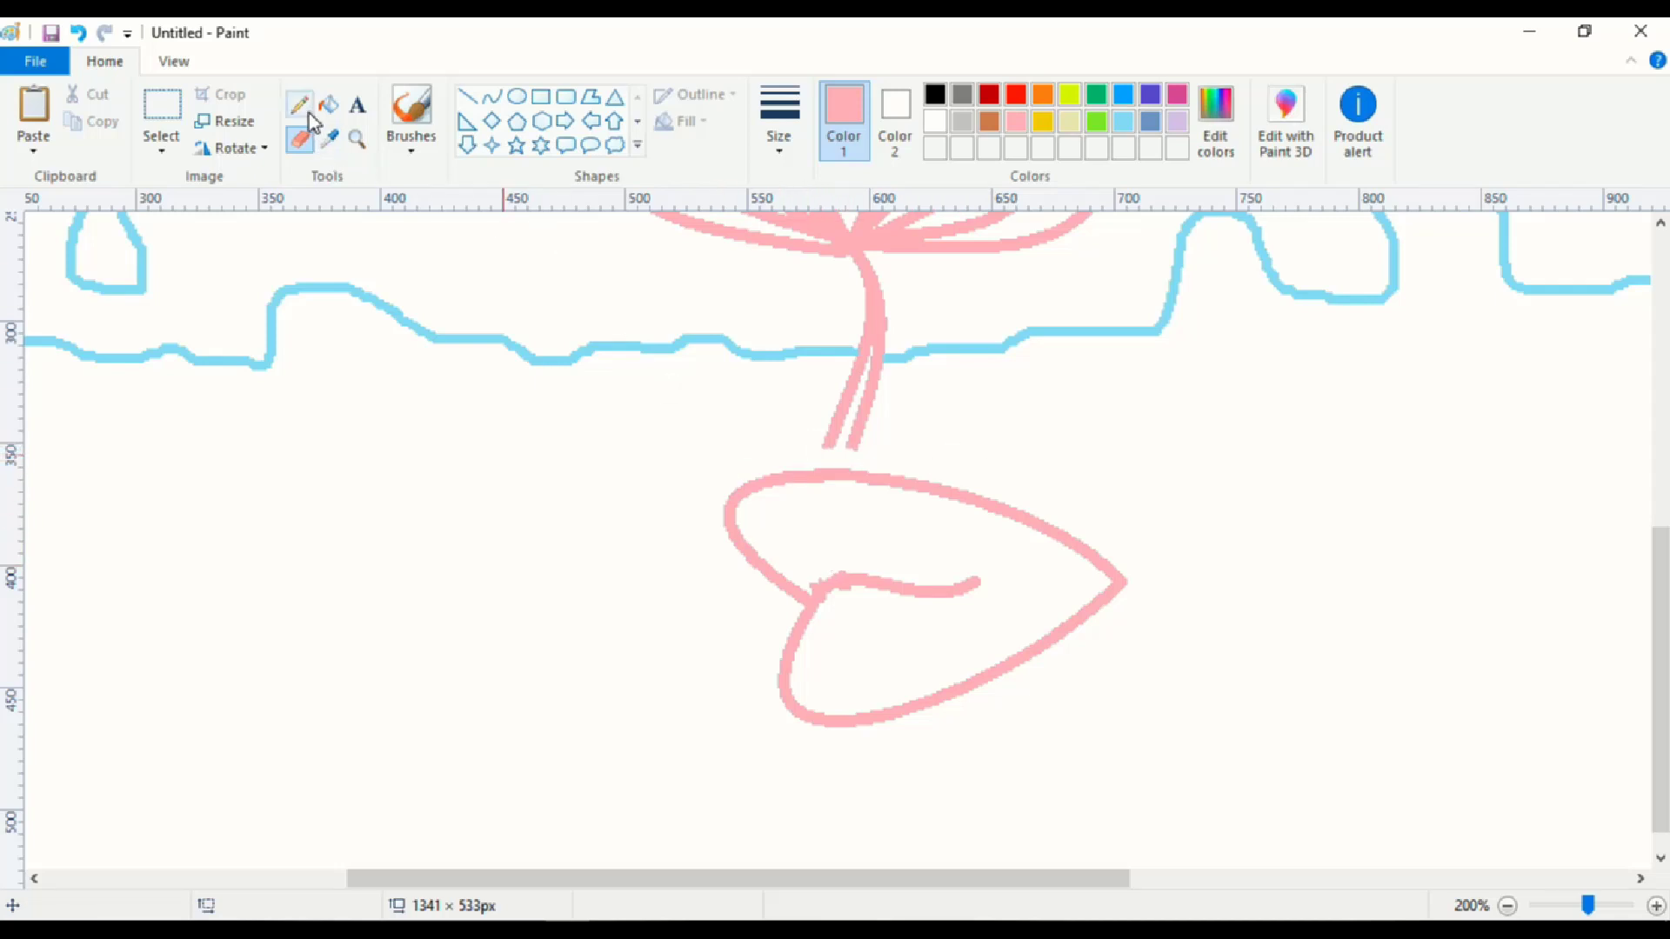
pyautogui.click(337, 112)
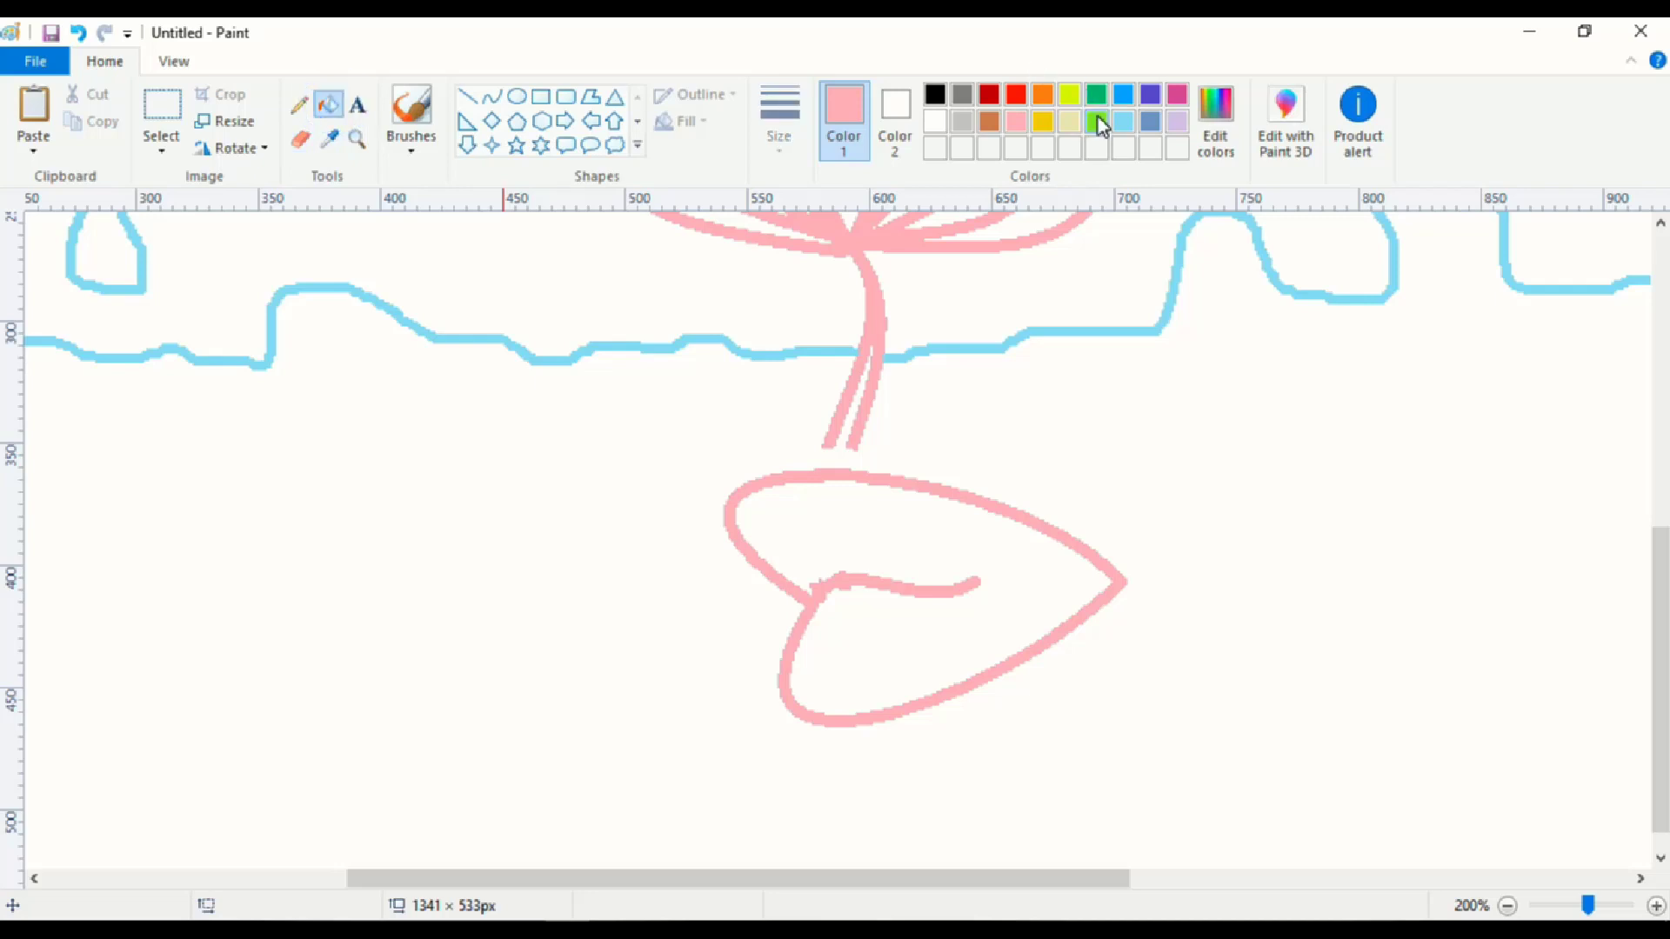
pyautogui.click(1098, 118)
pyautogui.click(956, 490)
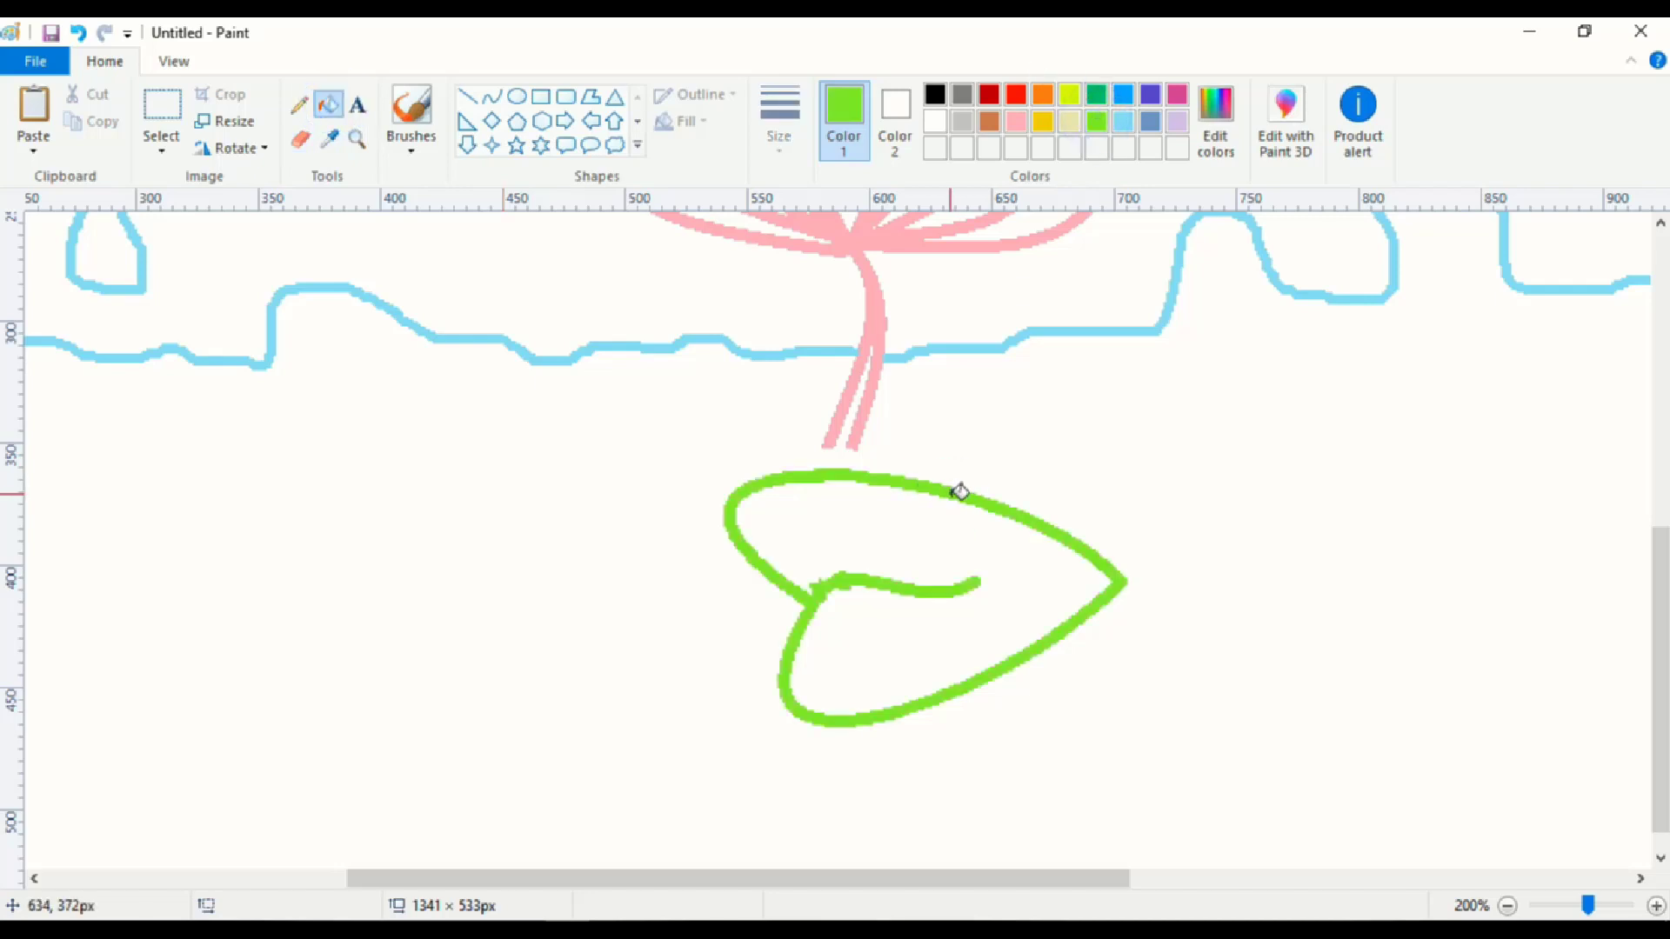
pyautogui.click(1096, 94)
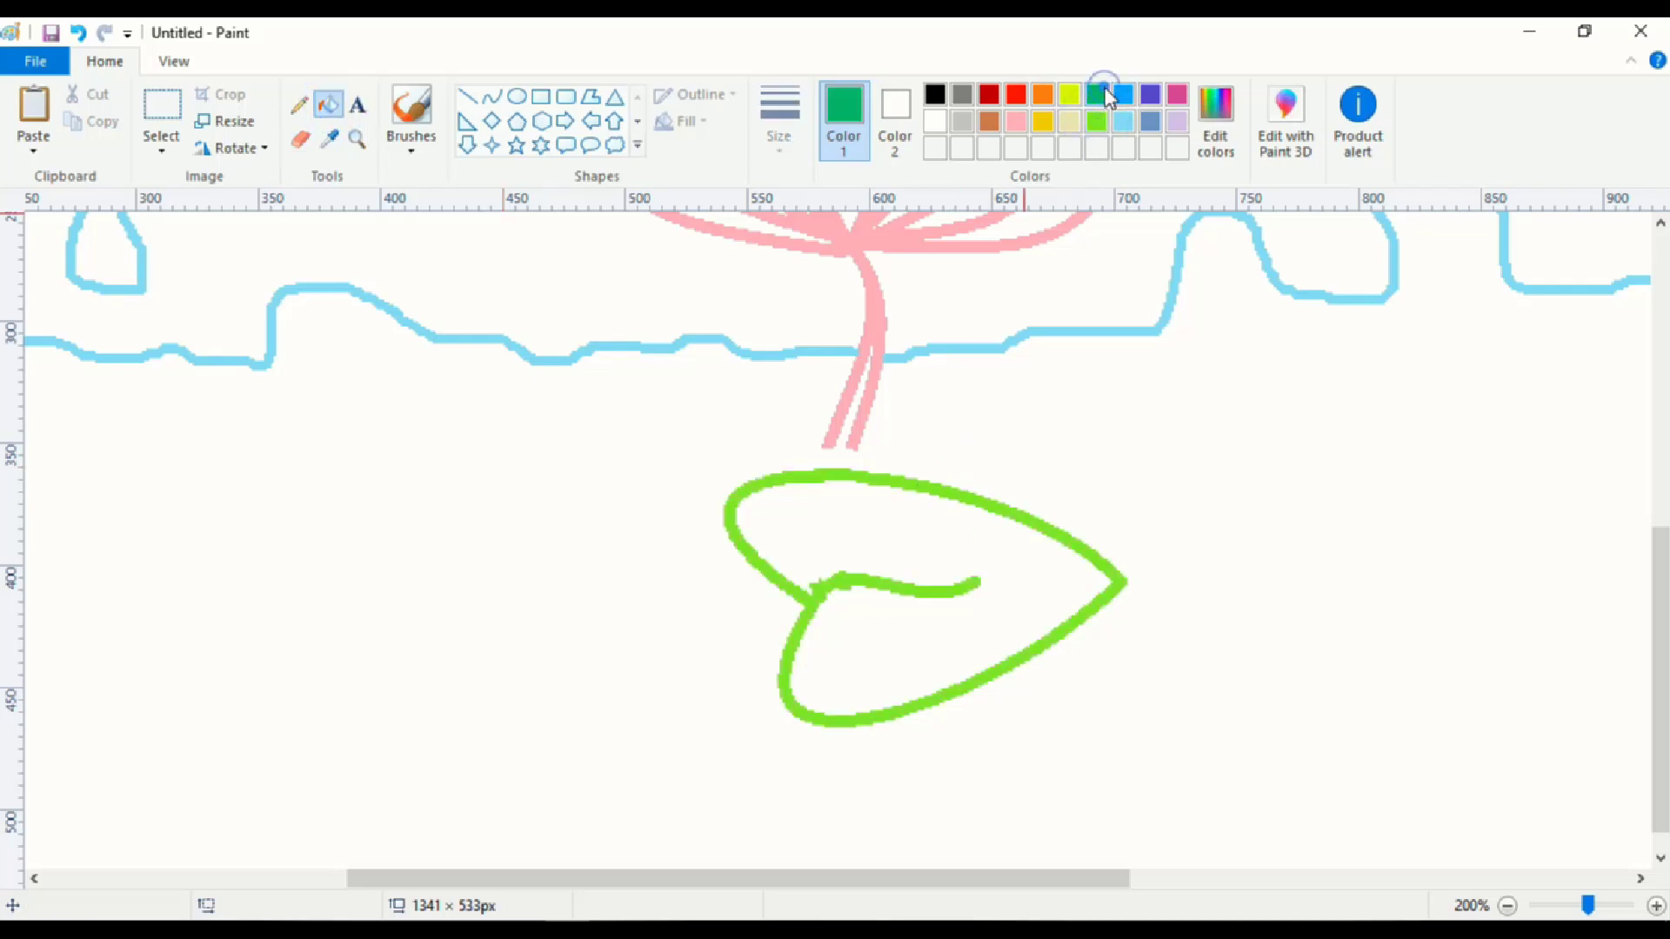
pyautogui.click(951, 481)
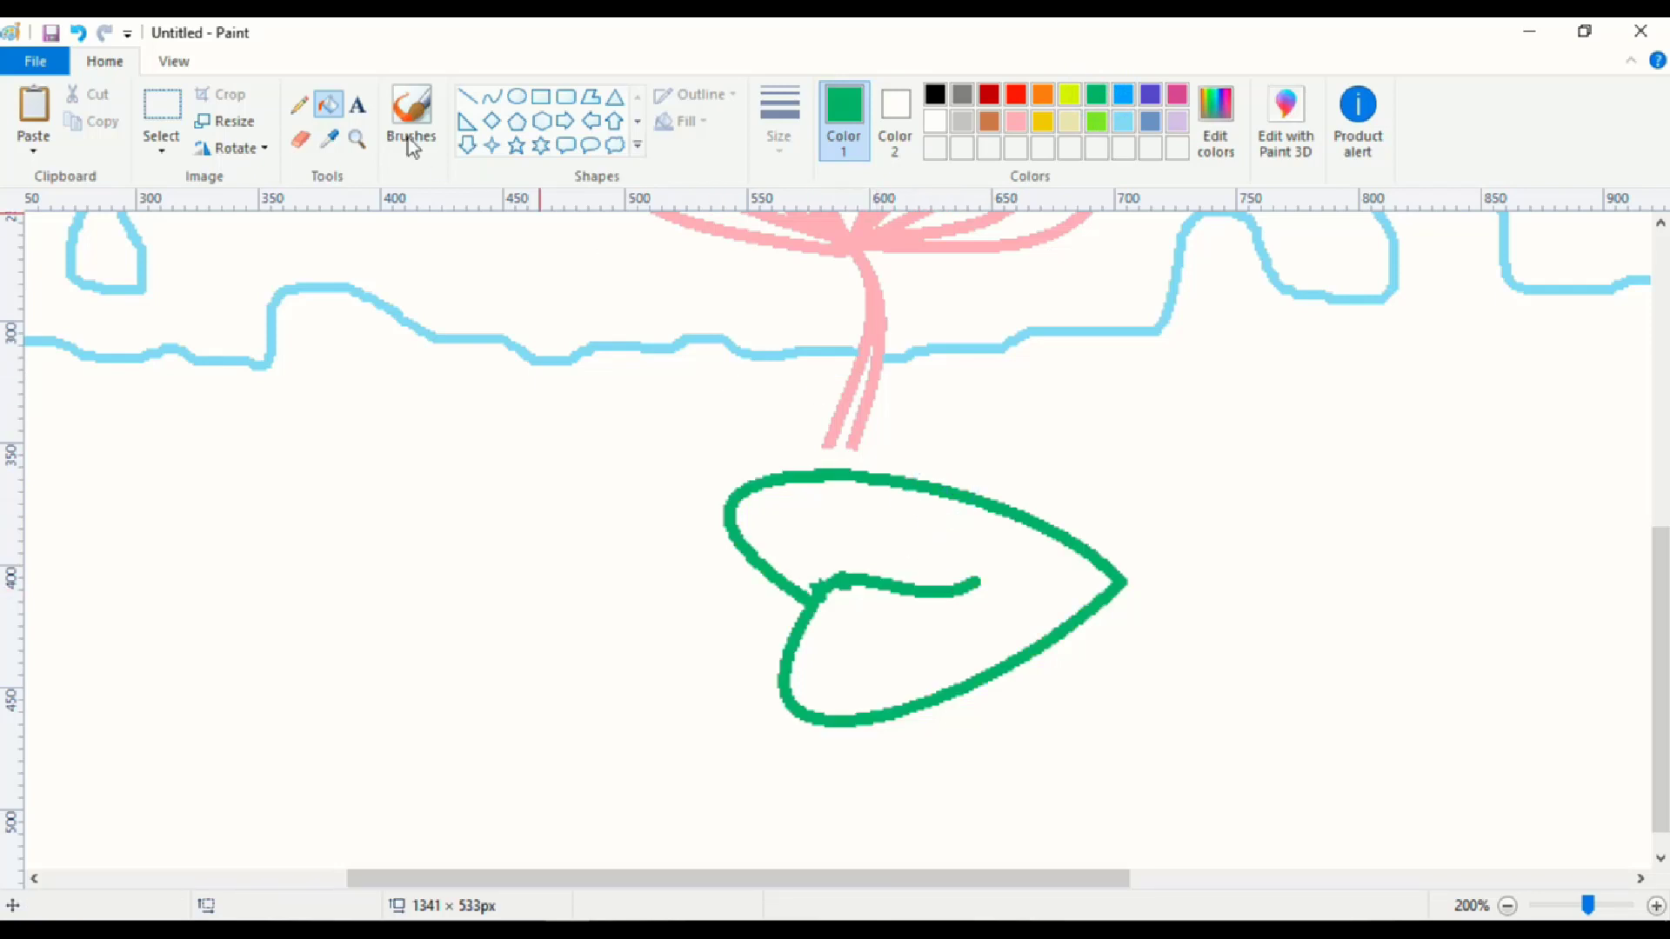
pyautogui.click(493, 96)
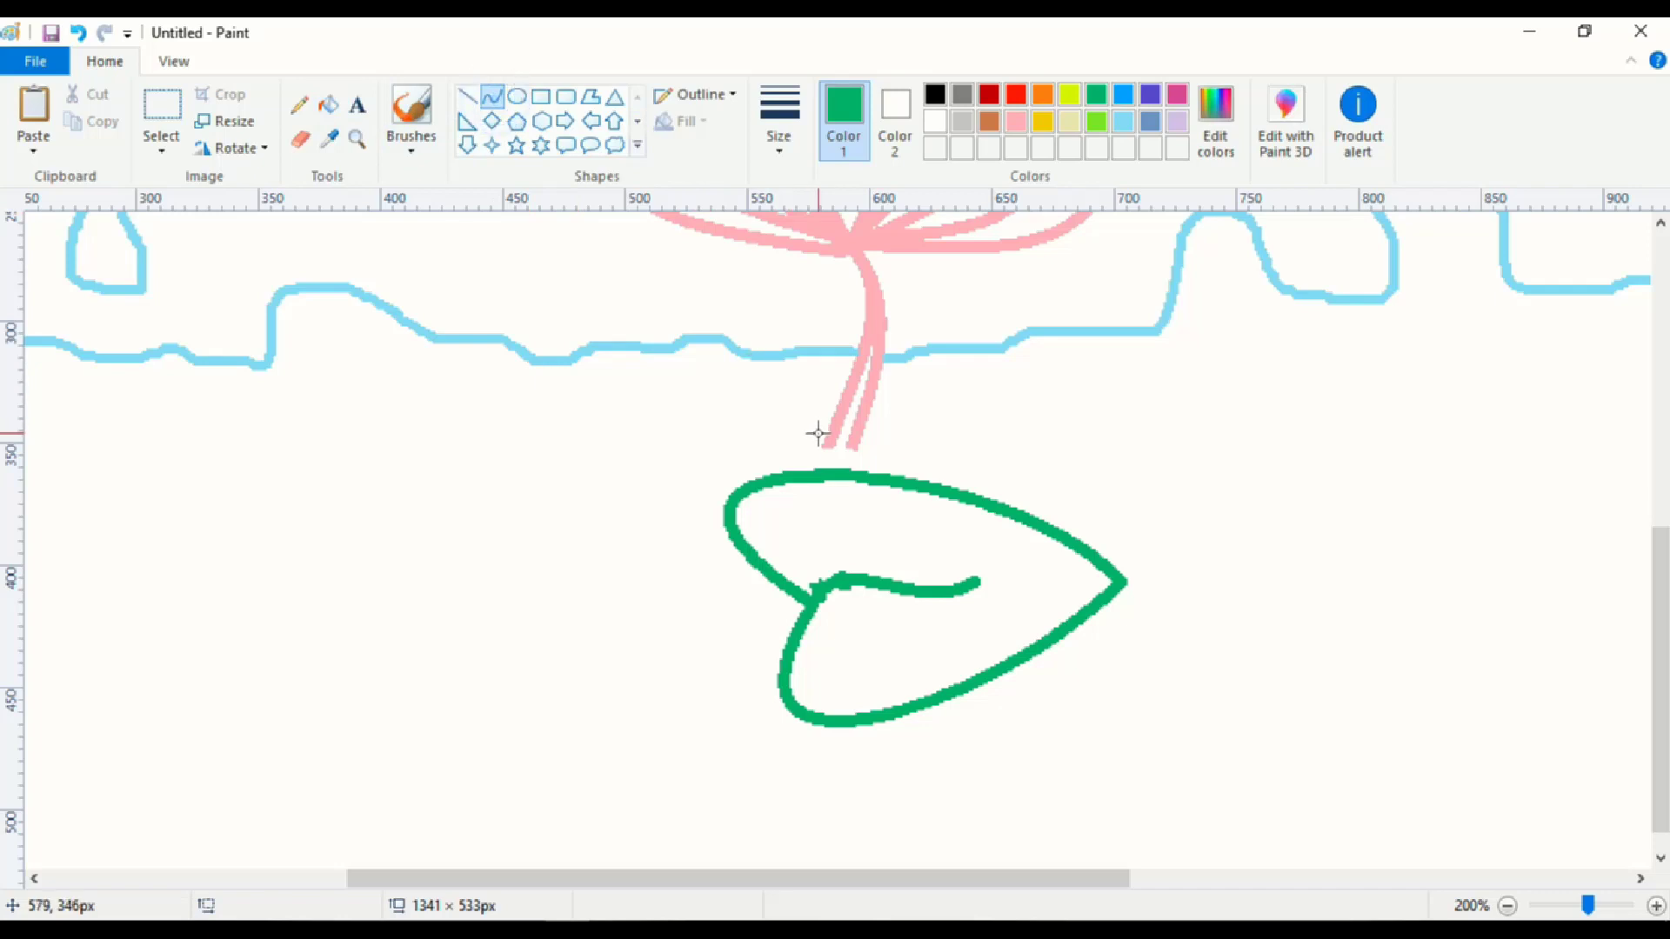
pyautogui.moveTo(833, 442); pyautogui.dragTo(809, 600)
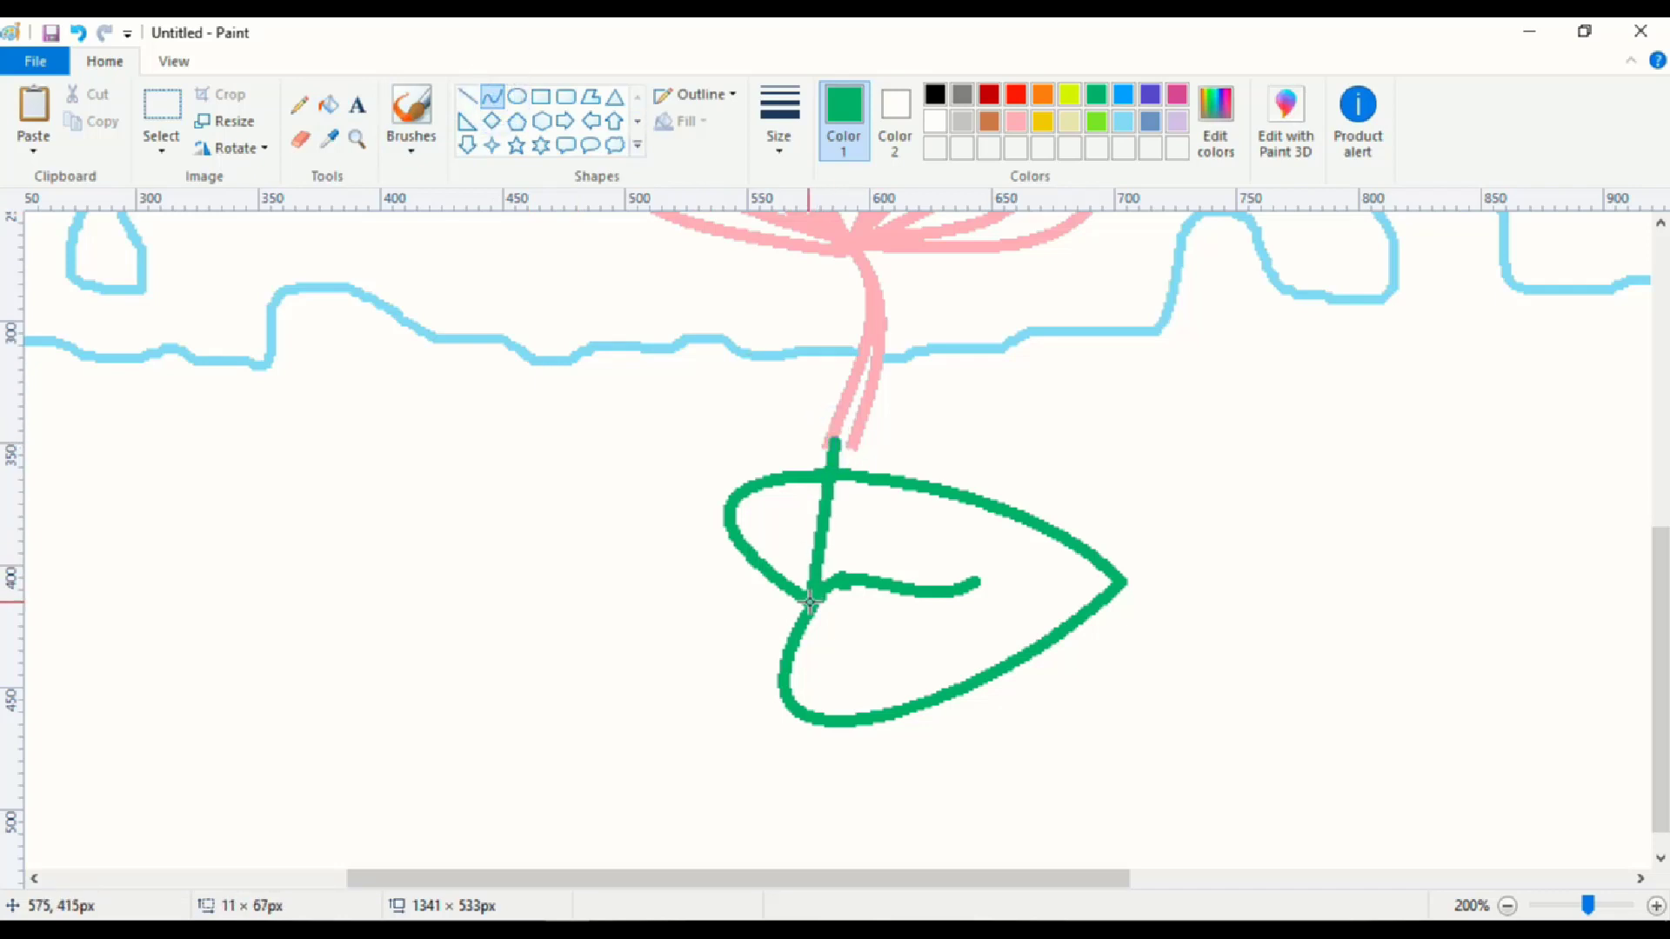
pyautogui.moveTo(827, 529); pyautogui.dragTo(827, 447)
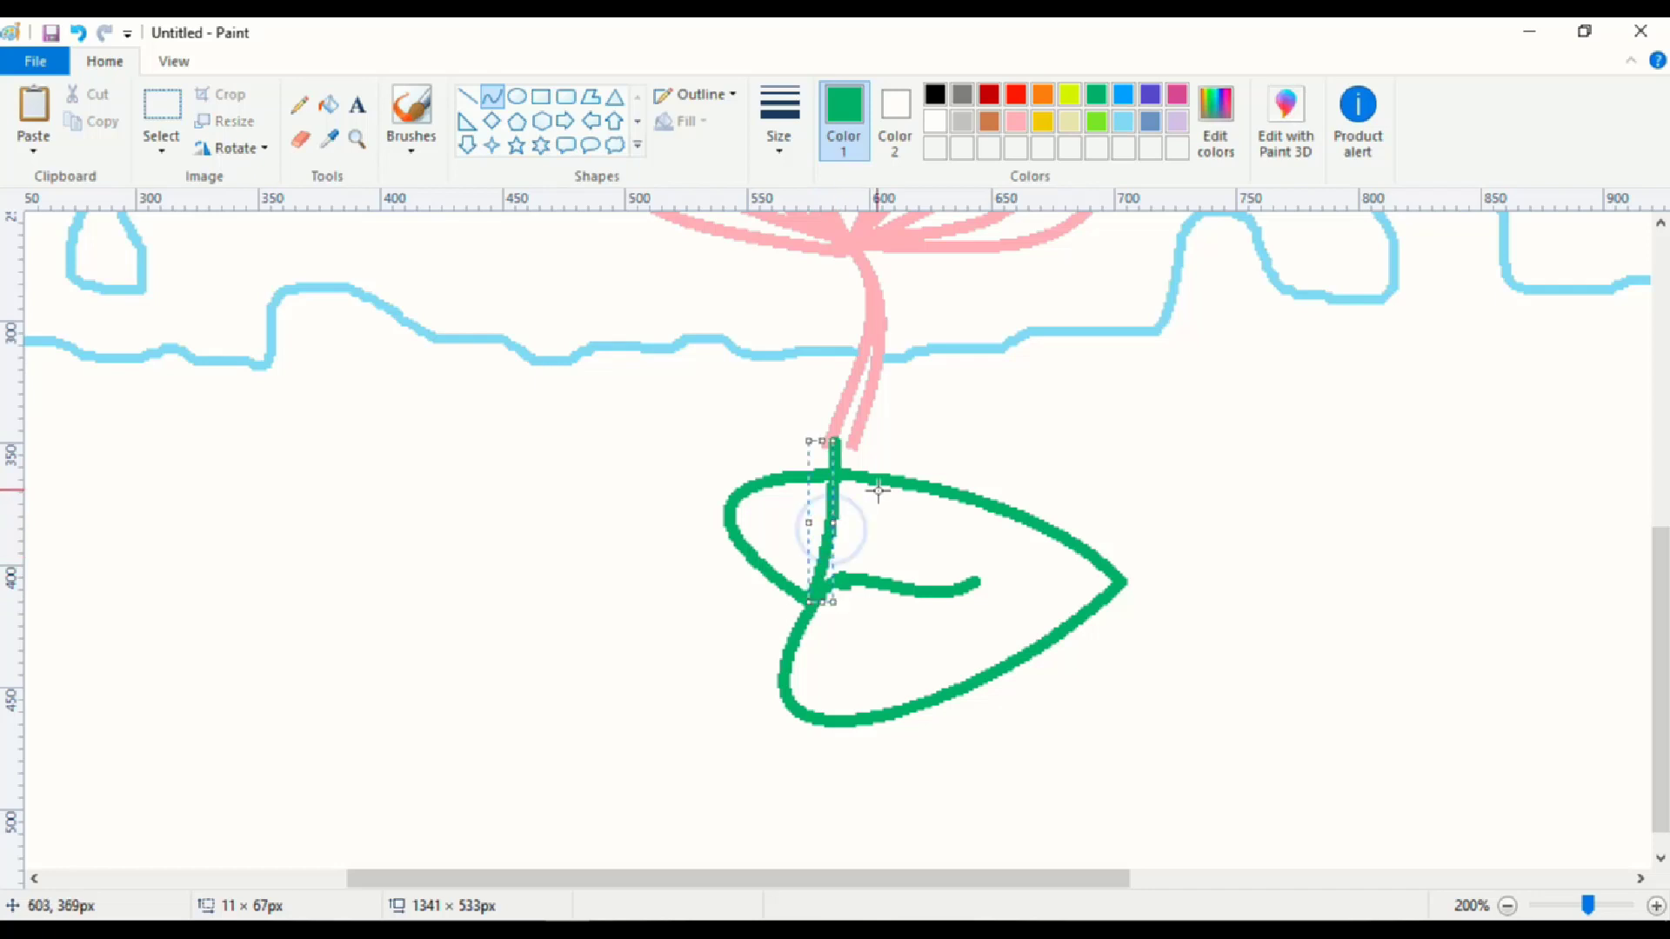
pyautogui.press('Escape')
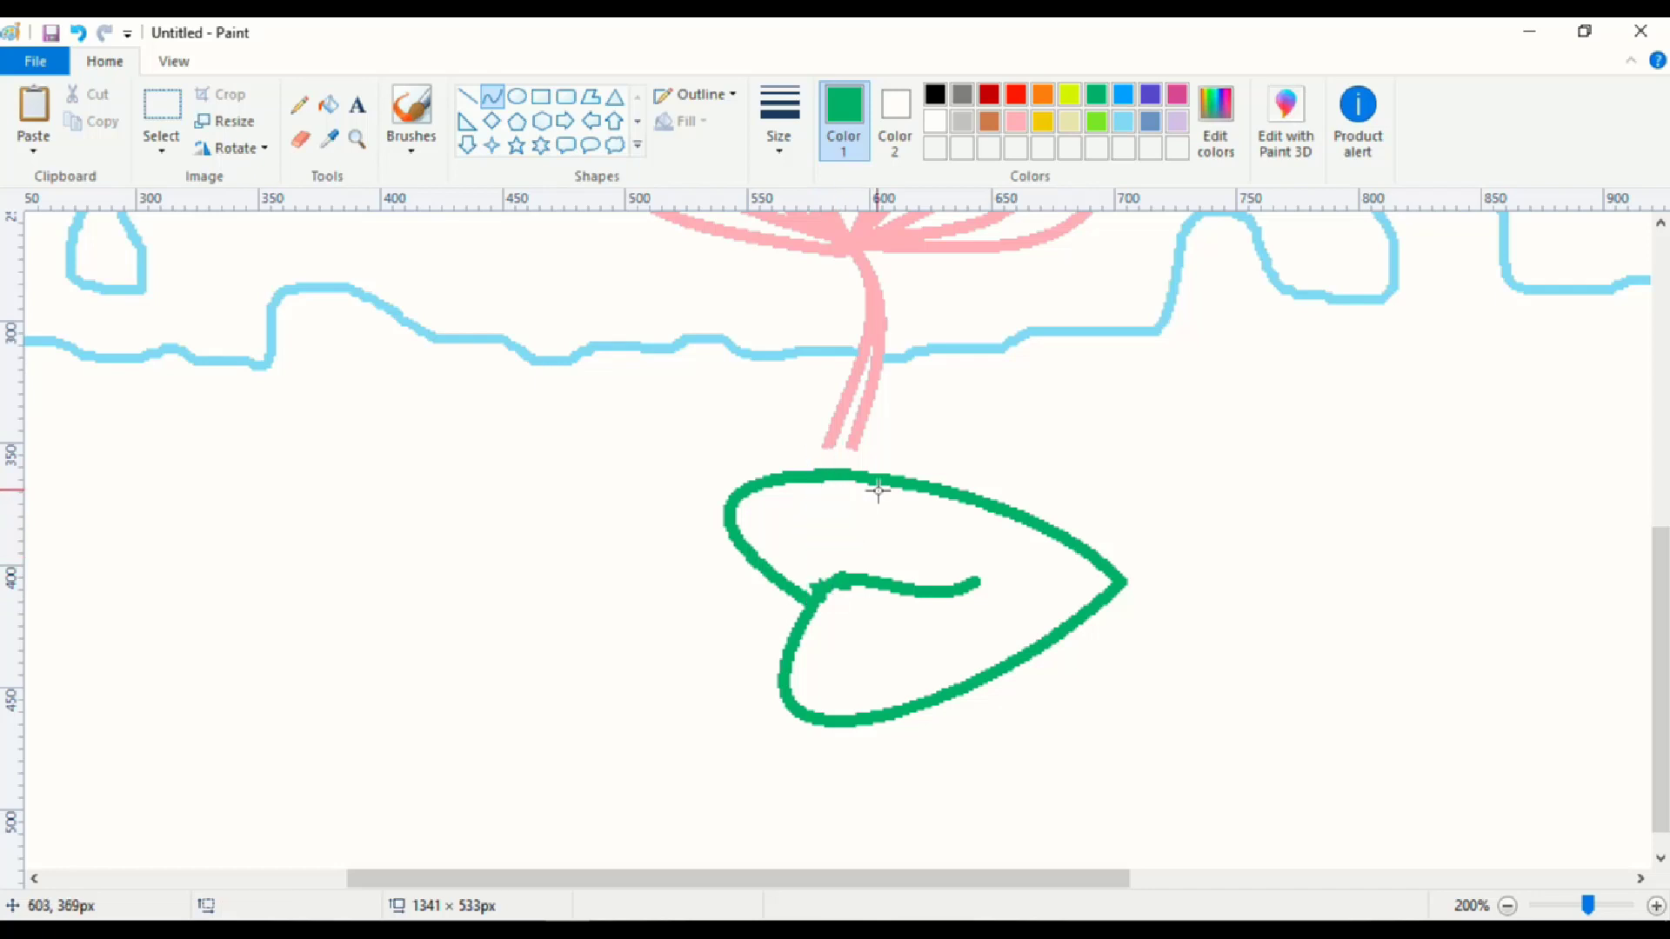
# Draw two rose curves about 60 px tall from the cut stem ends down to the leaf's notch.
pyautogui.click(1014, 125)
pyautogui.moveTo(827, 445); pyautogui.dragTo(810, 600)
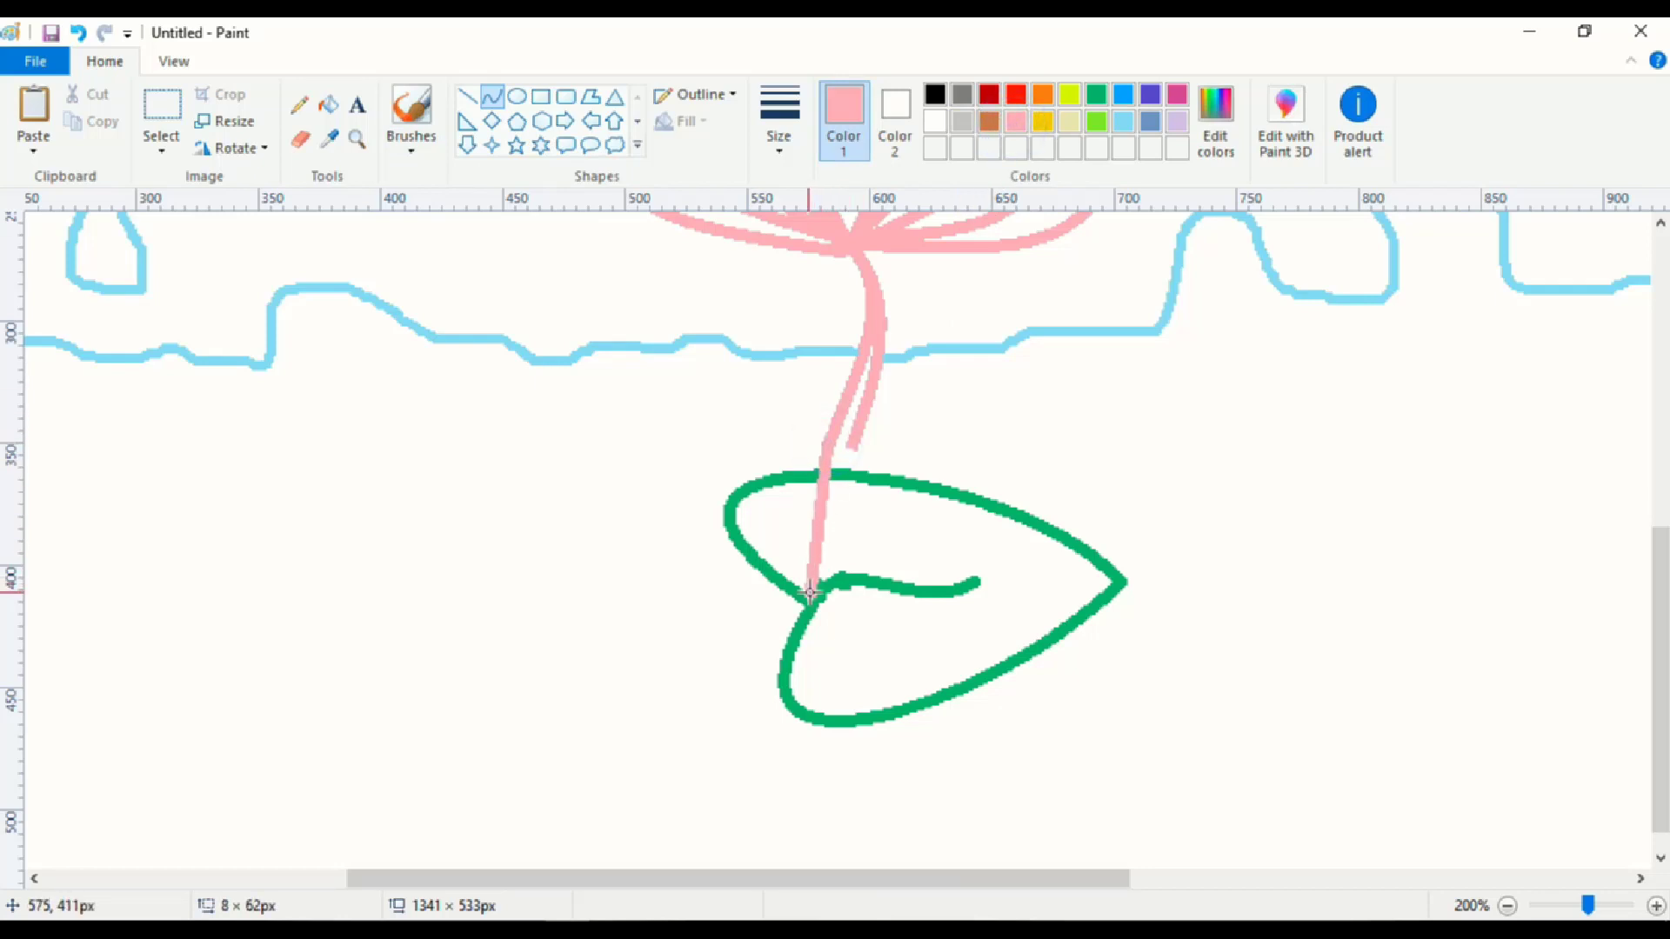
pyautogui.moveTo(815, 520); pyautogui.dragTo(807, 521)
pyautogui.click(806, 521)
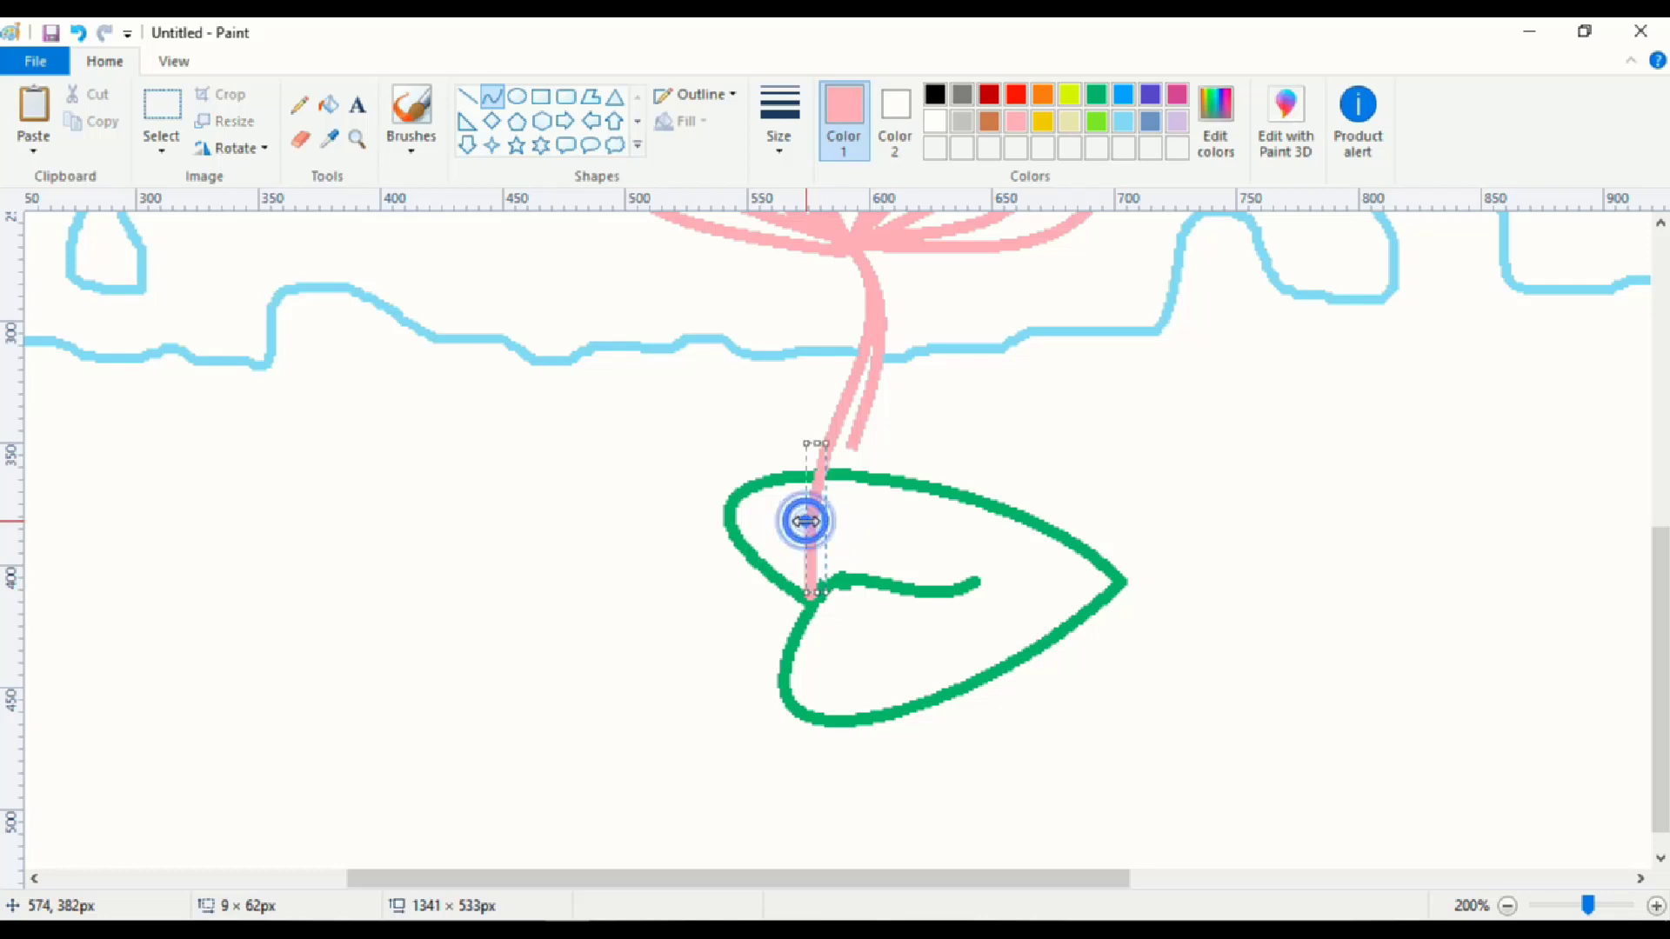
pyautogui.moveTo(850, 445); pyautogui.dragTo(811, 598)
pyautogui.click(838, 484)
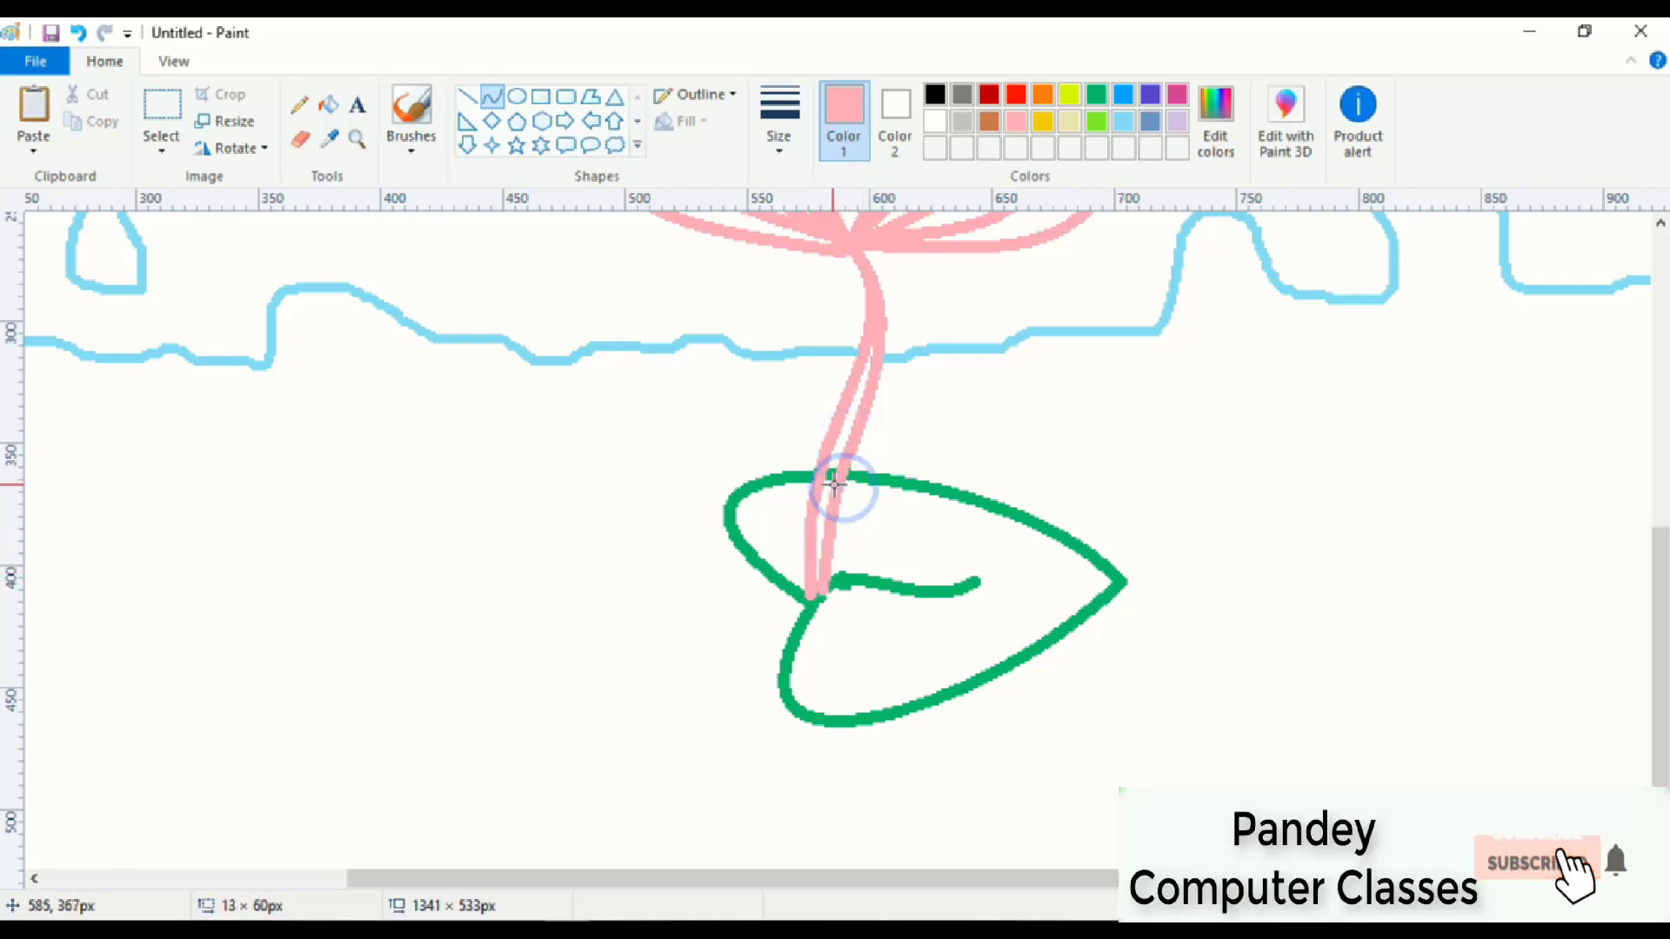
pyautogui.click(835, 484)
pyautogui.click(1030, 455)
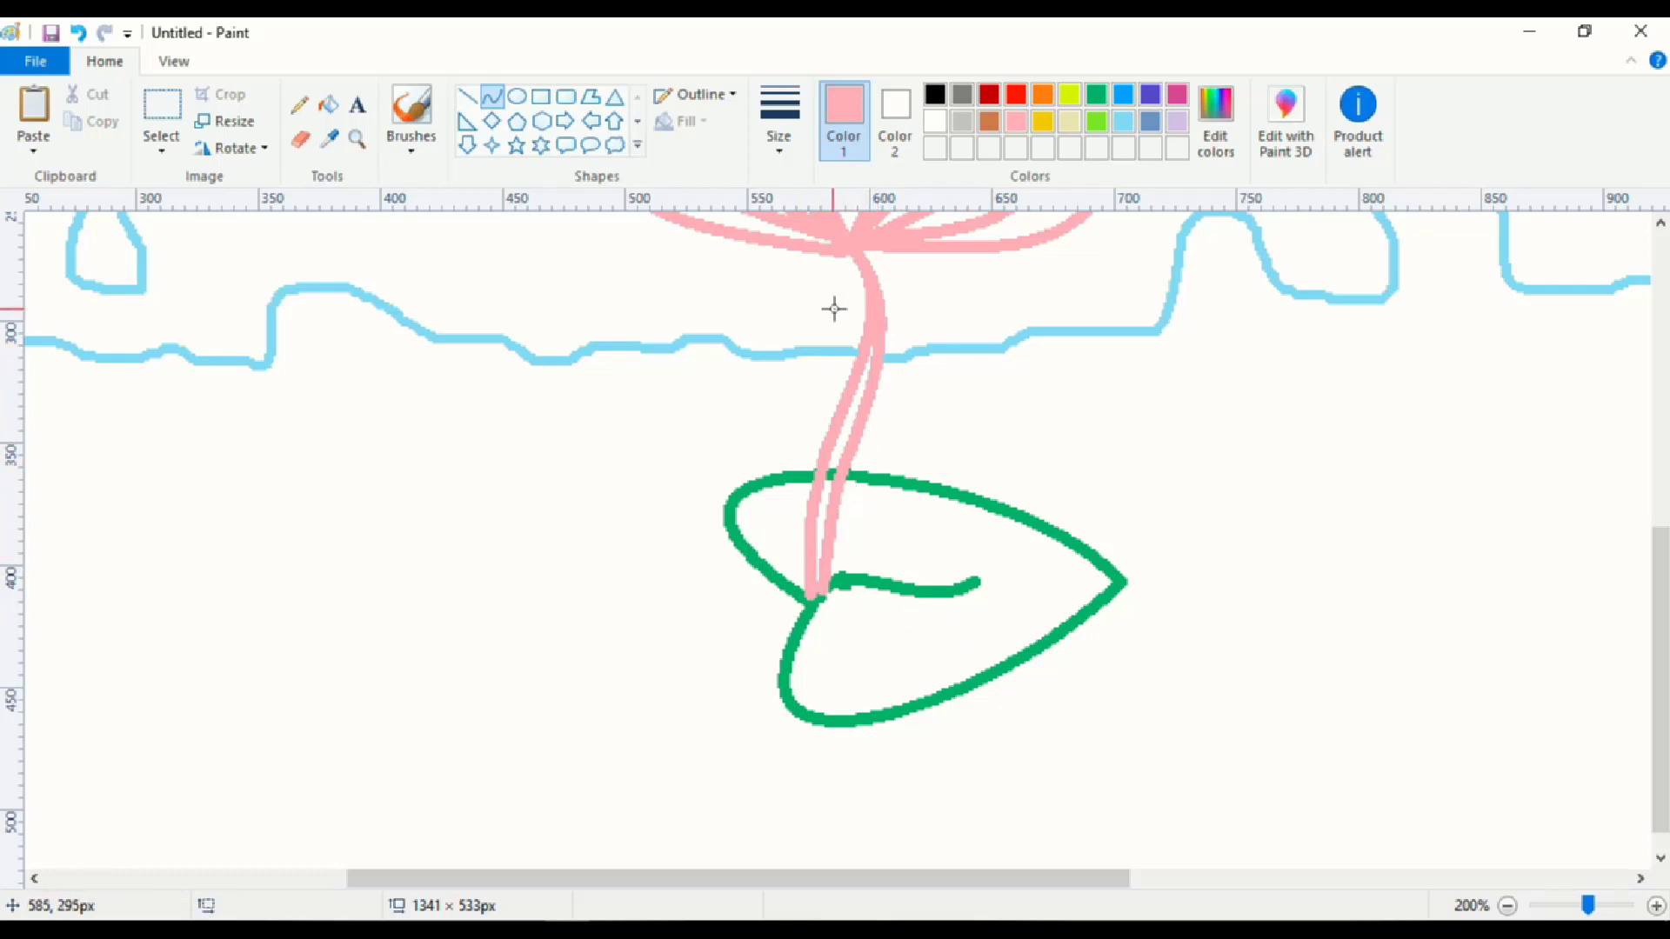
# Erase the joint between the flower base and the stem, and fill the stem outline with green.
pyautogui.click(300, 139)
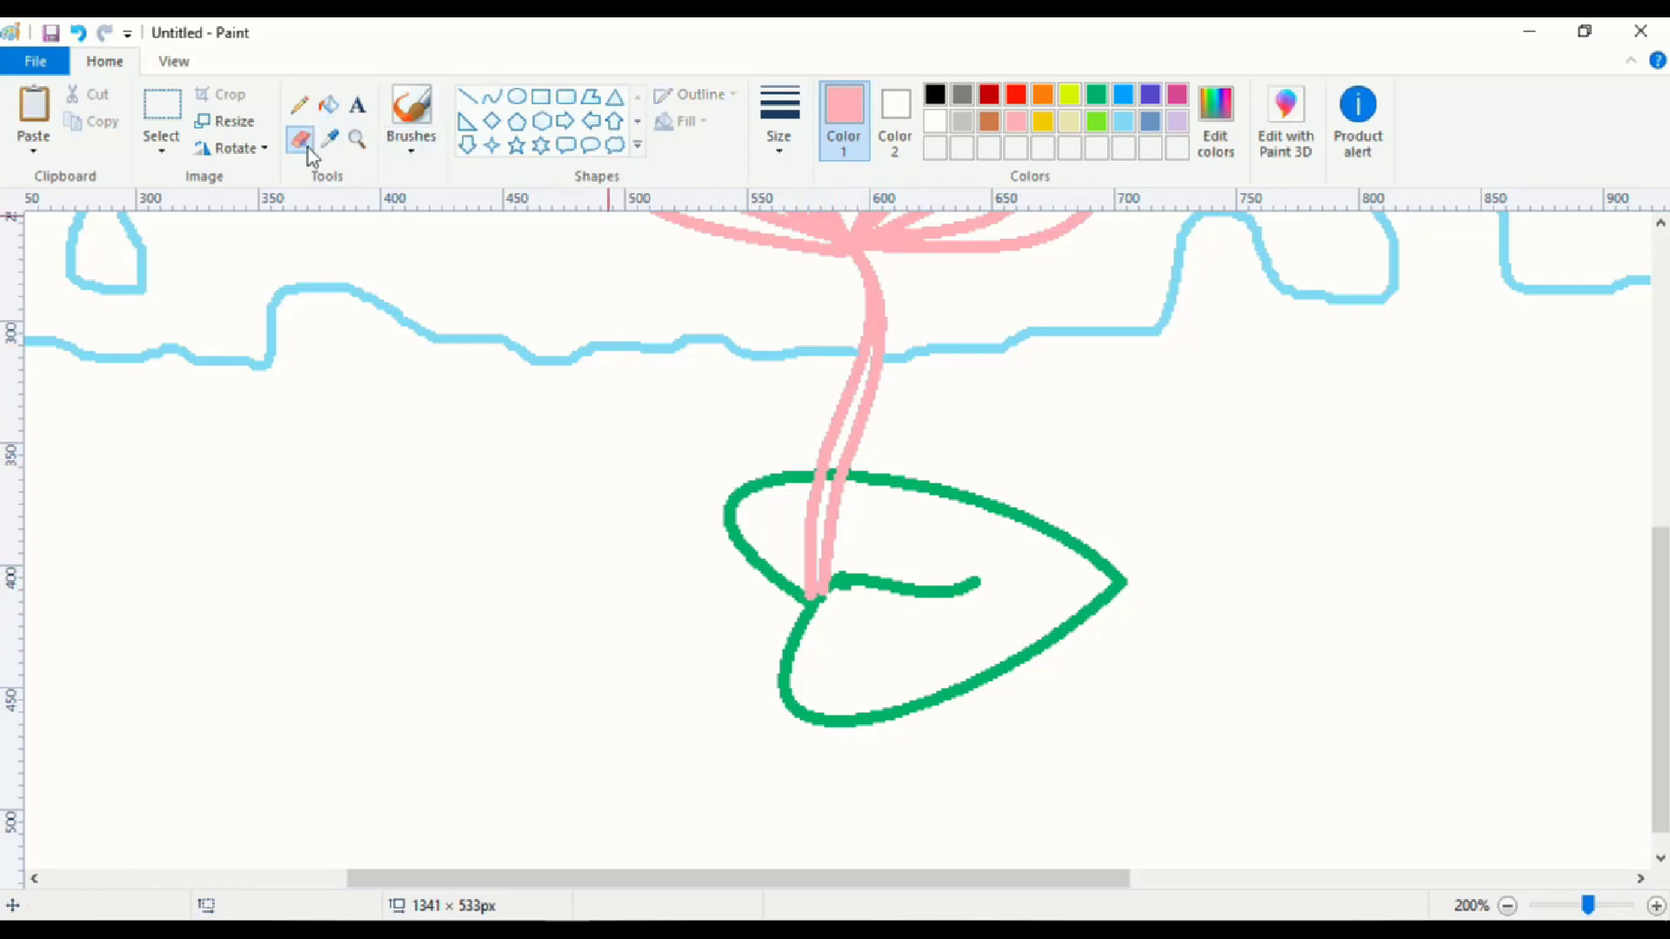
pyautogui.click(848, 260)
pyautogui.click(329, 105)
pyautogui.click(1100, 100)
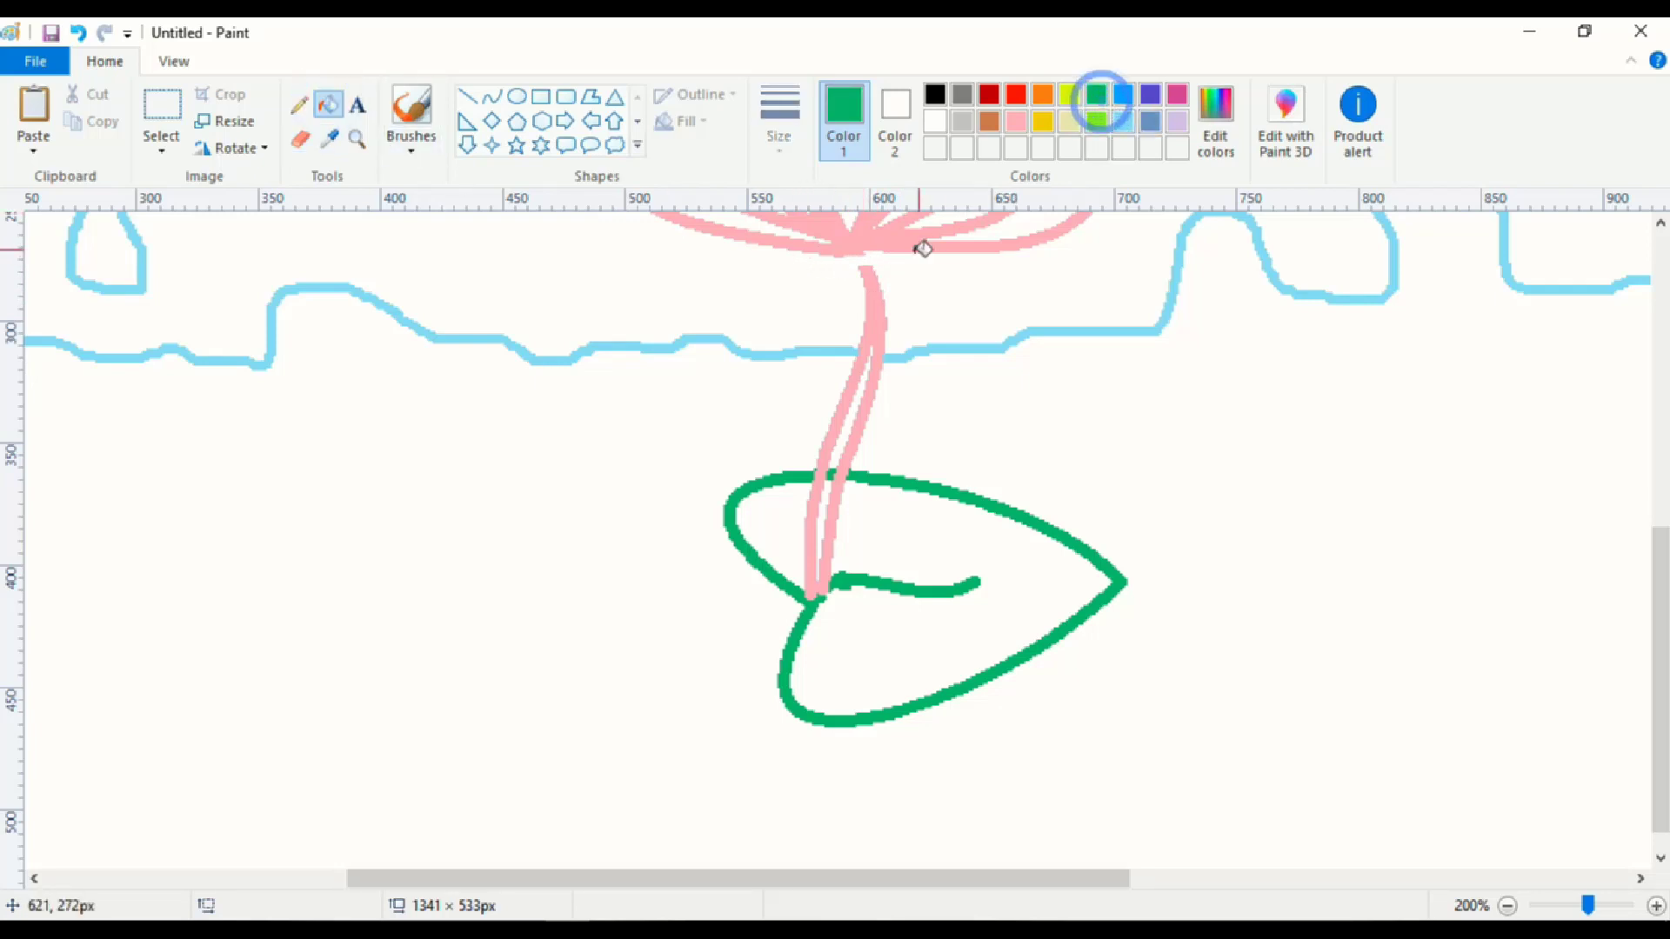
pyautogui.click(874, 278)
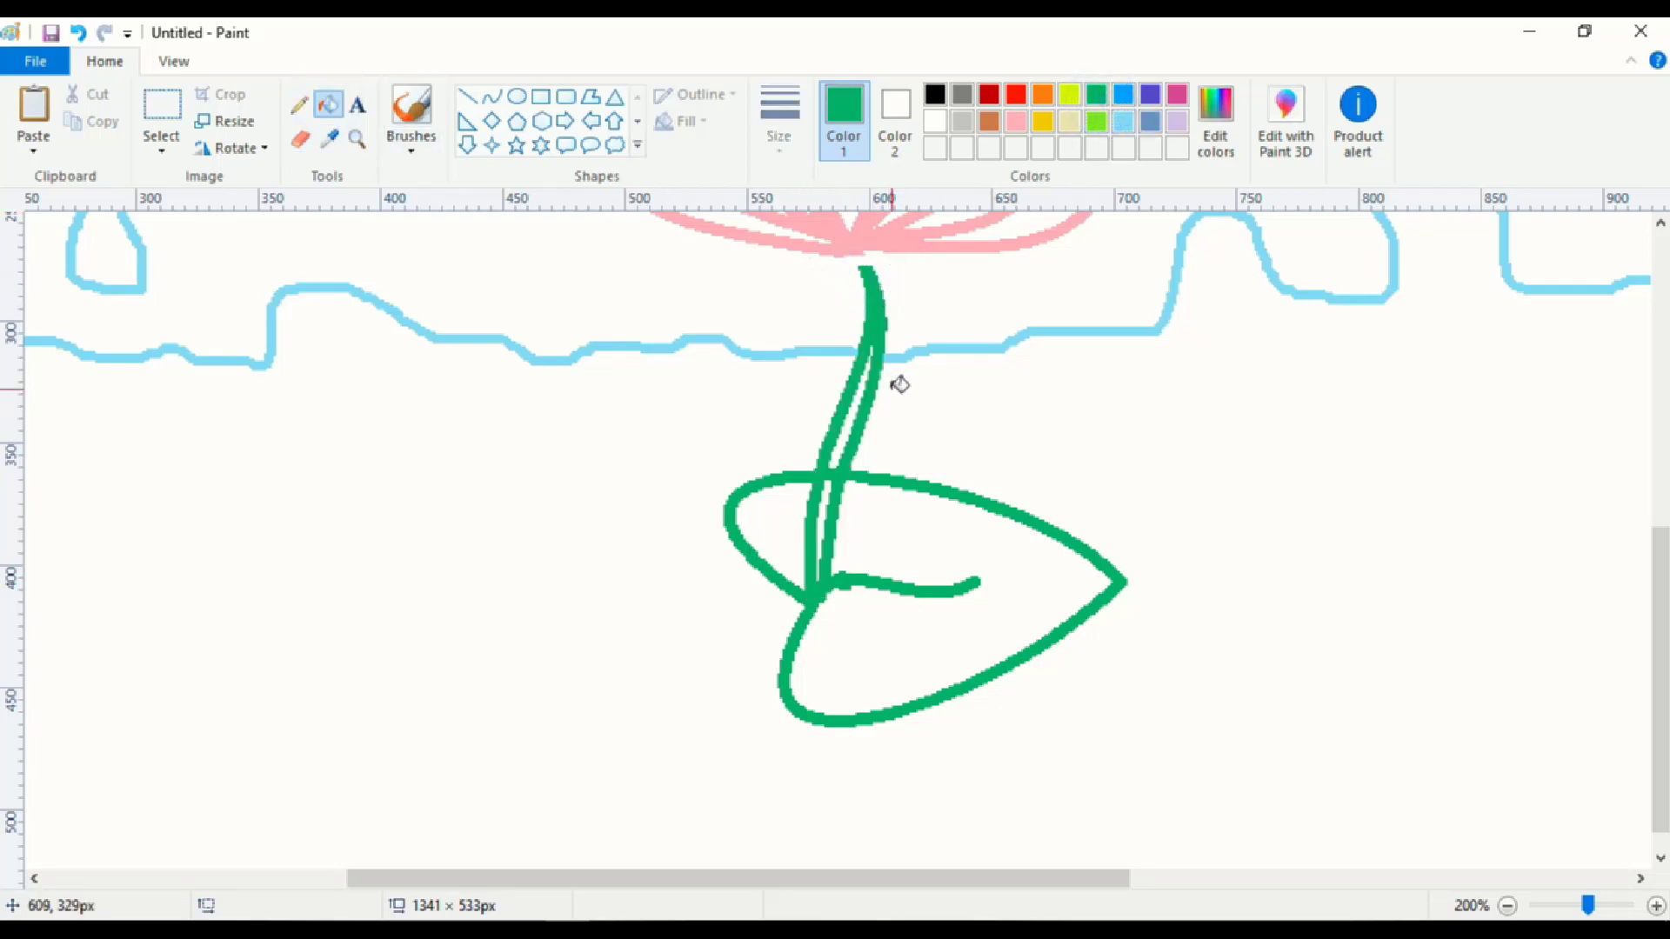
# Close the gap between the green stem and the flower base with green Pencil marks, and return to 100% zoom.
pyautogui.scroll(3, 873, 295)
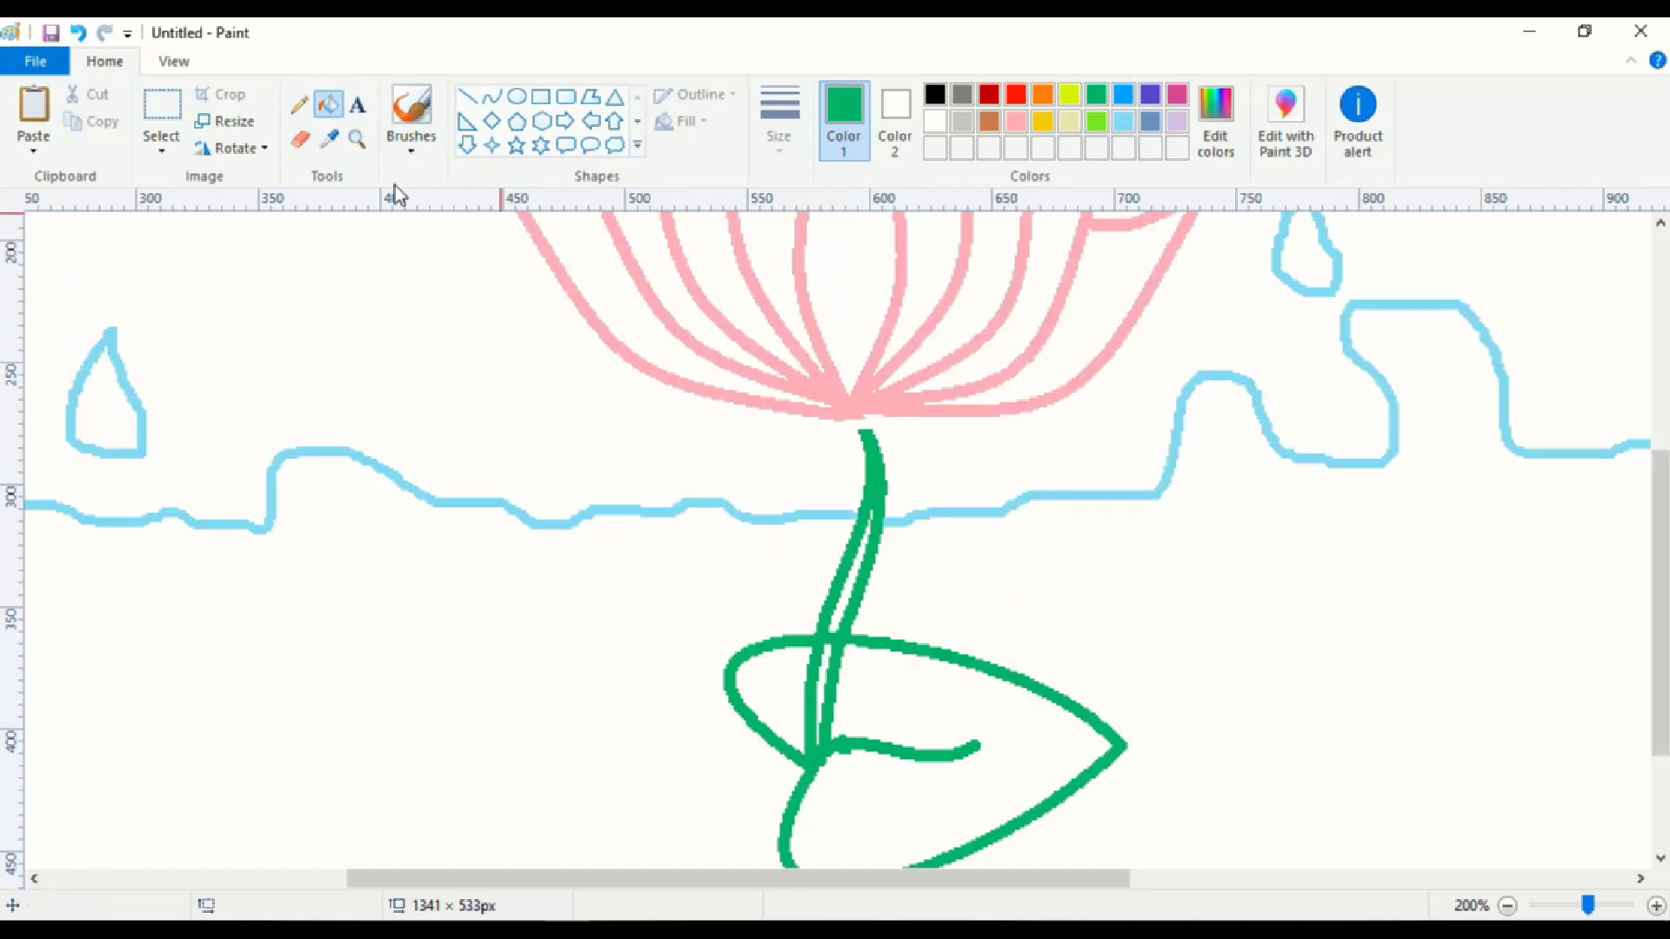
pyautogui.click(300, 105)
pyautogui.click(1012, 123)
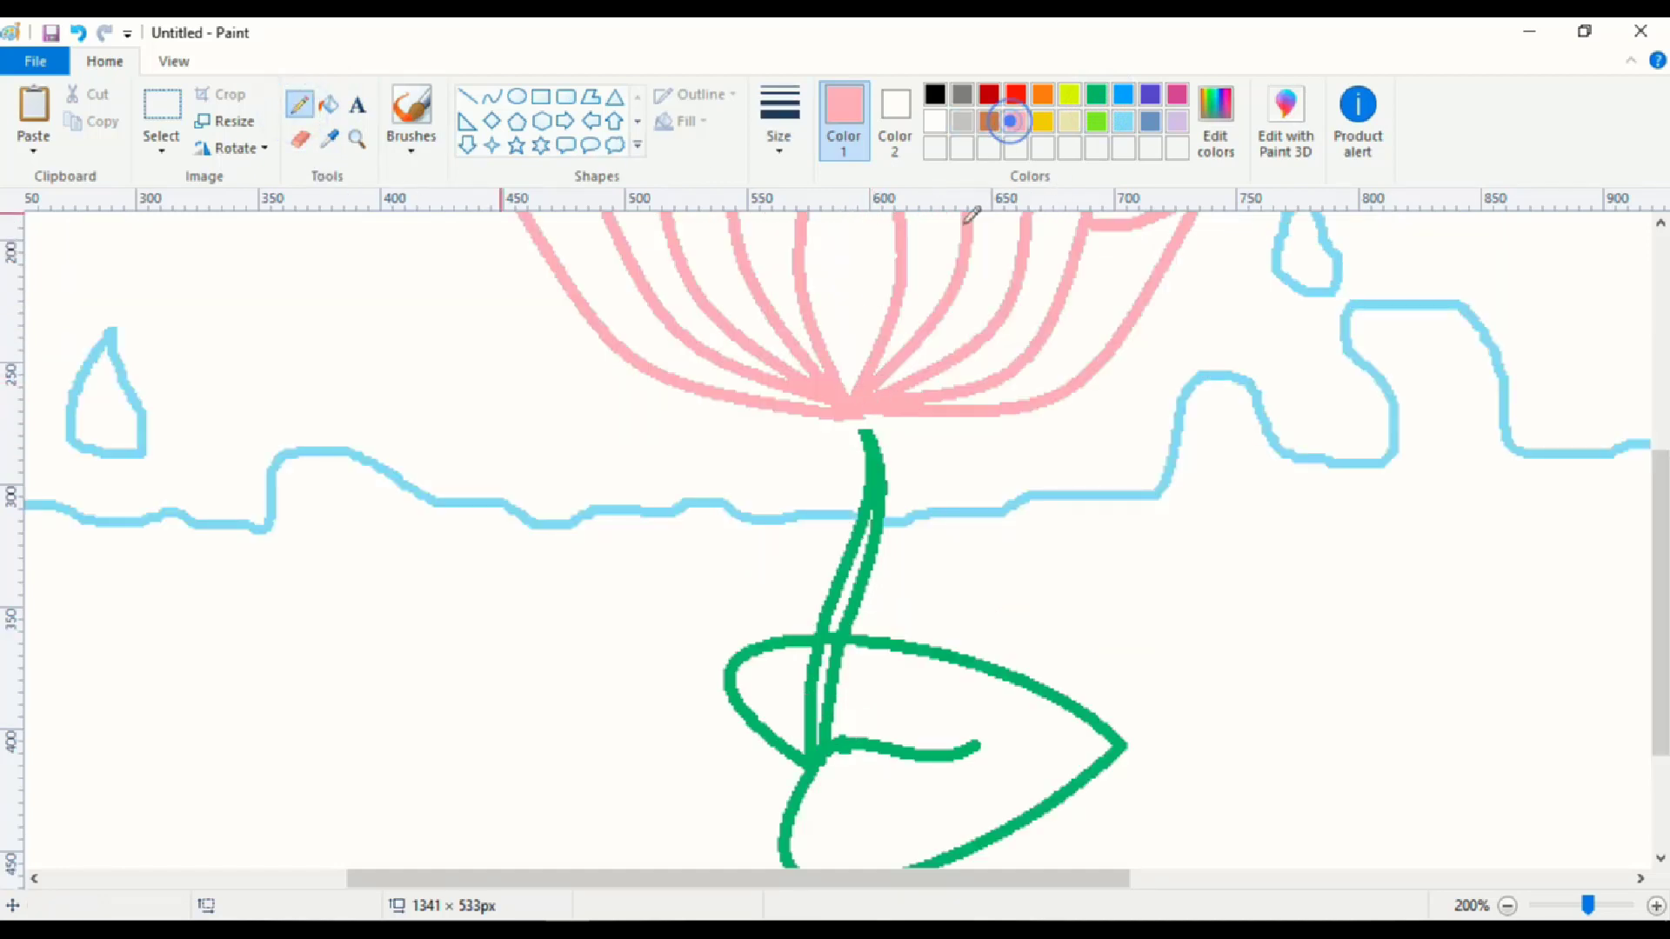
pyautogui.click(1093, 102)
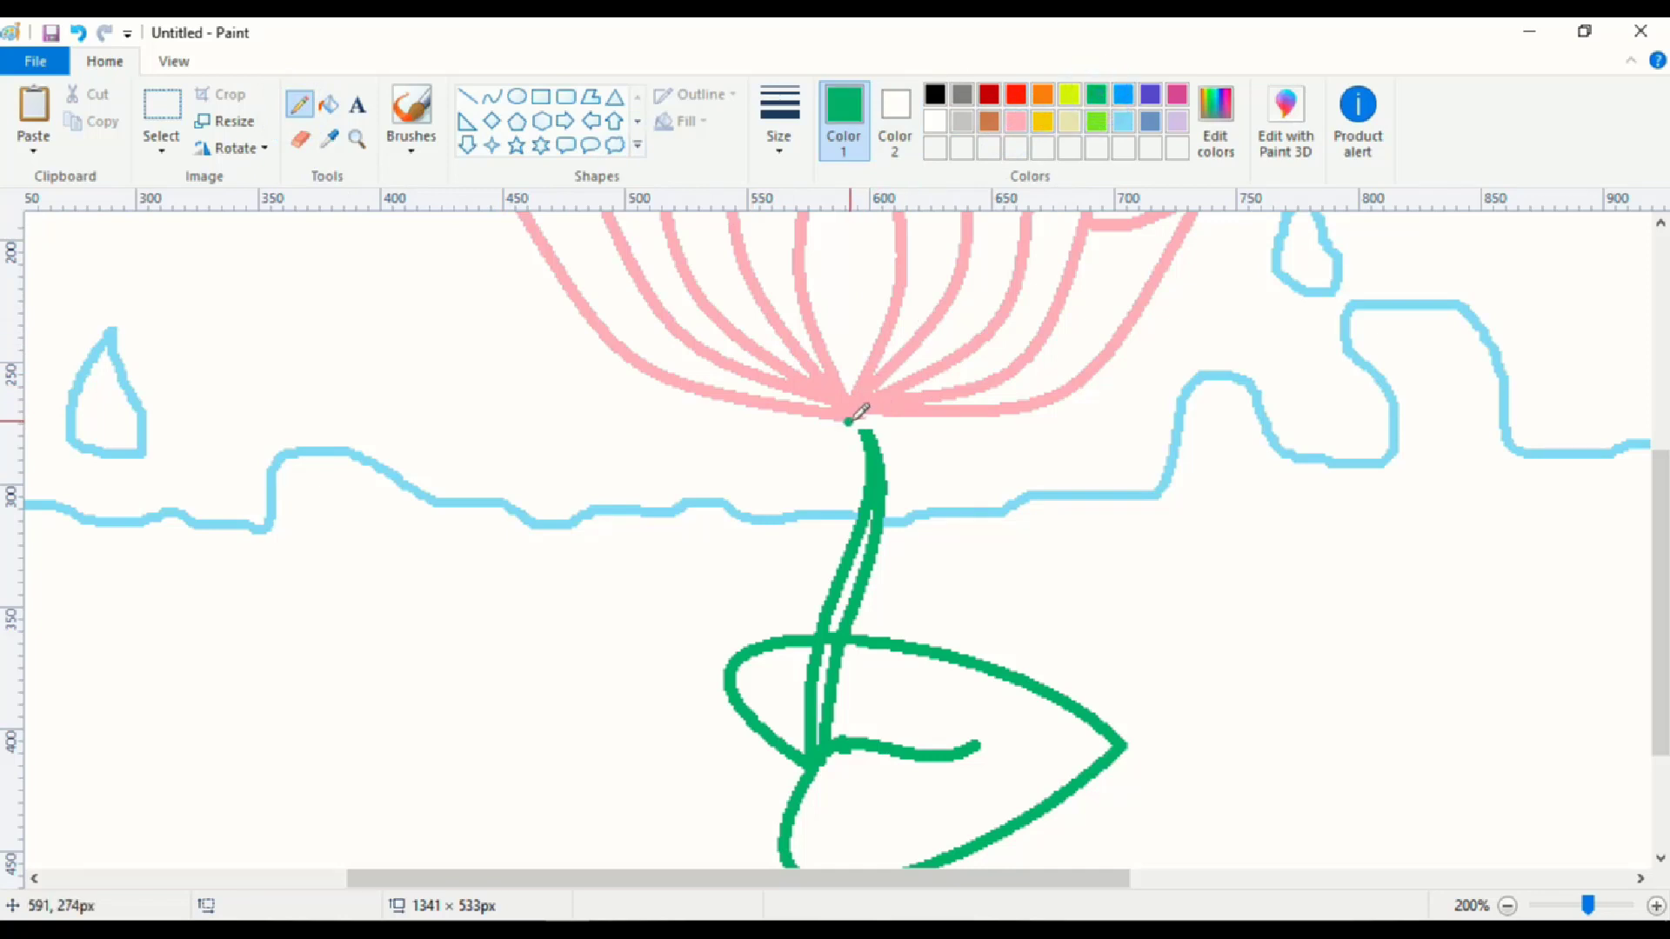
pyautogui.click(845, 421)
pyautogui.moveTo(861, 421); pyautogui.dragTo(867, 424)
pyautogui.click(360, 146)
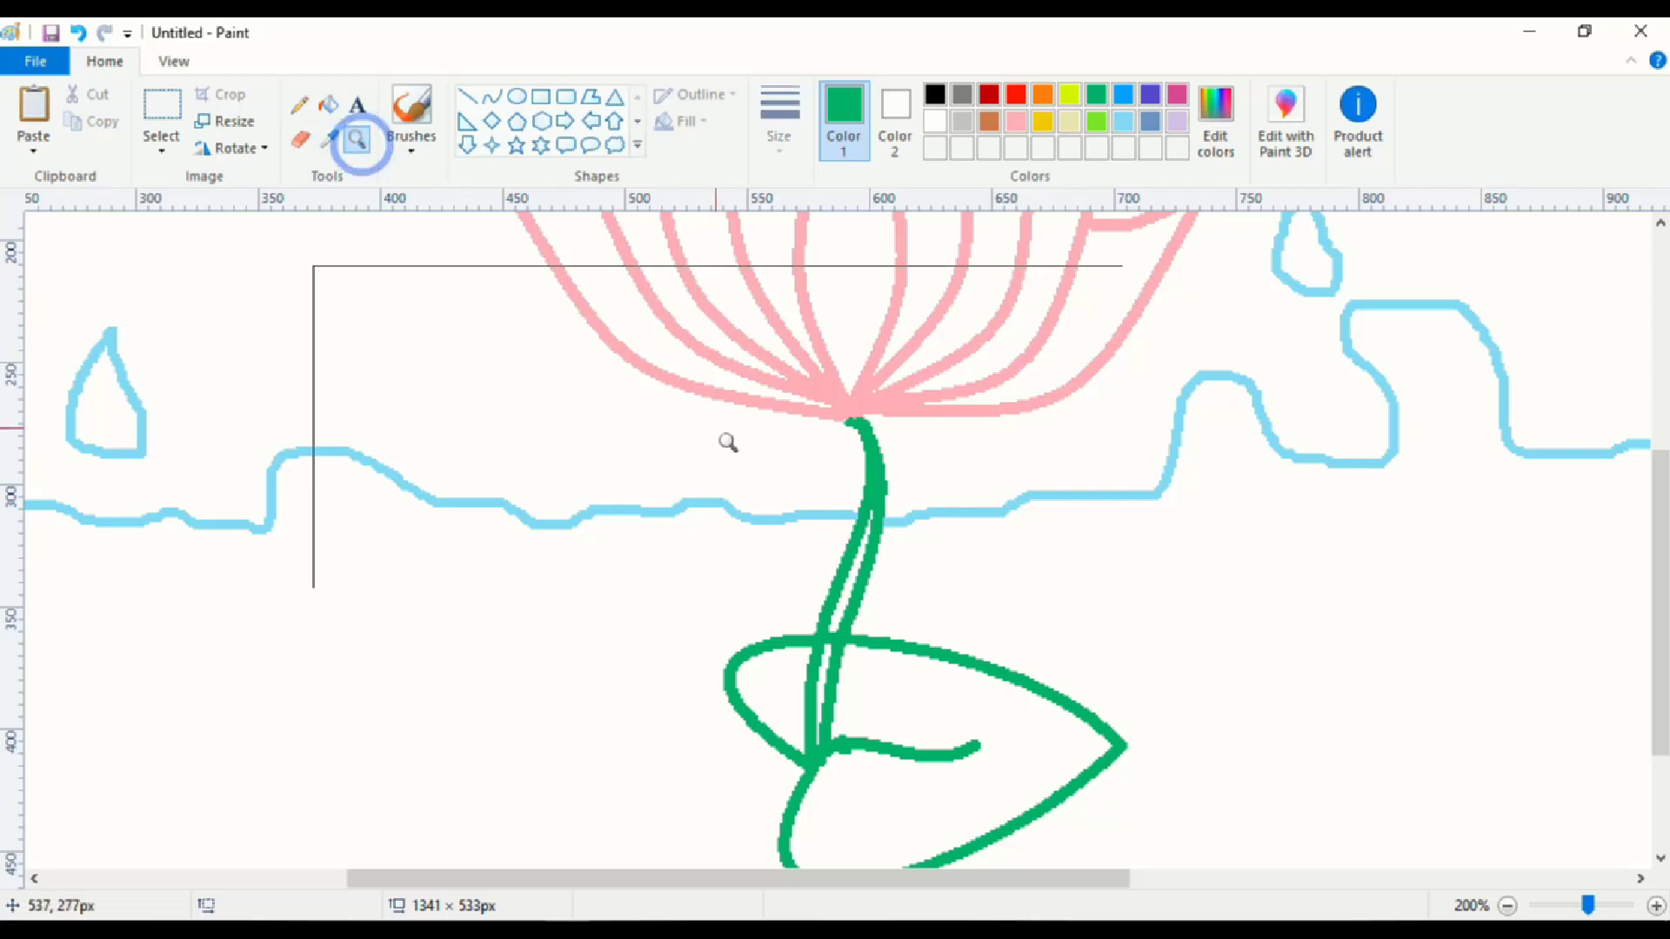
pyautogui.rightClick(852, 539)
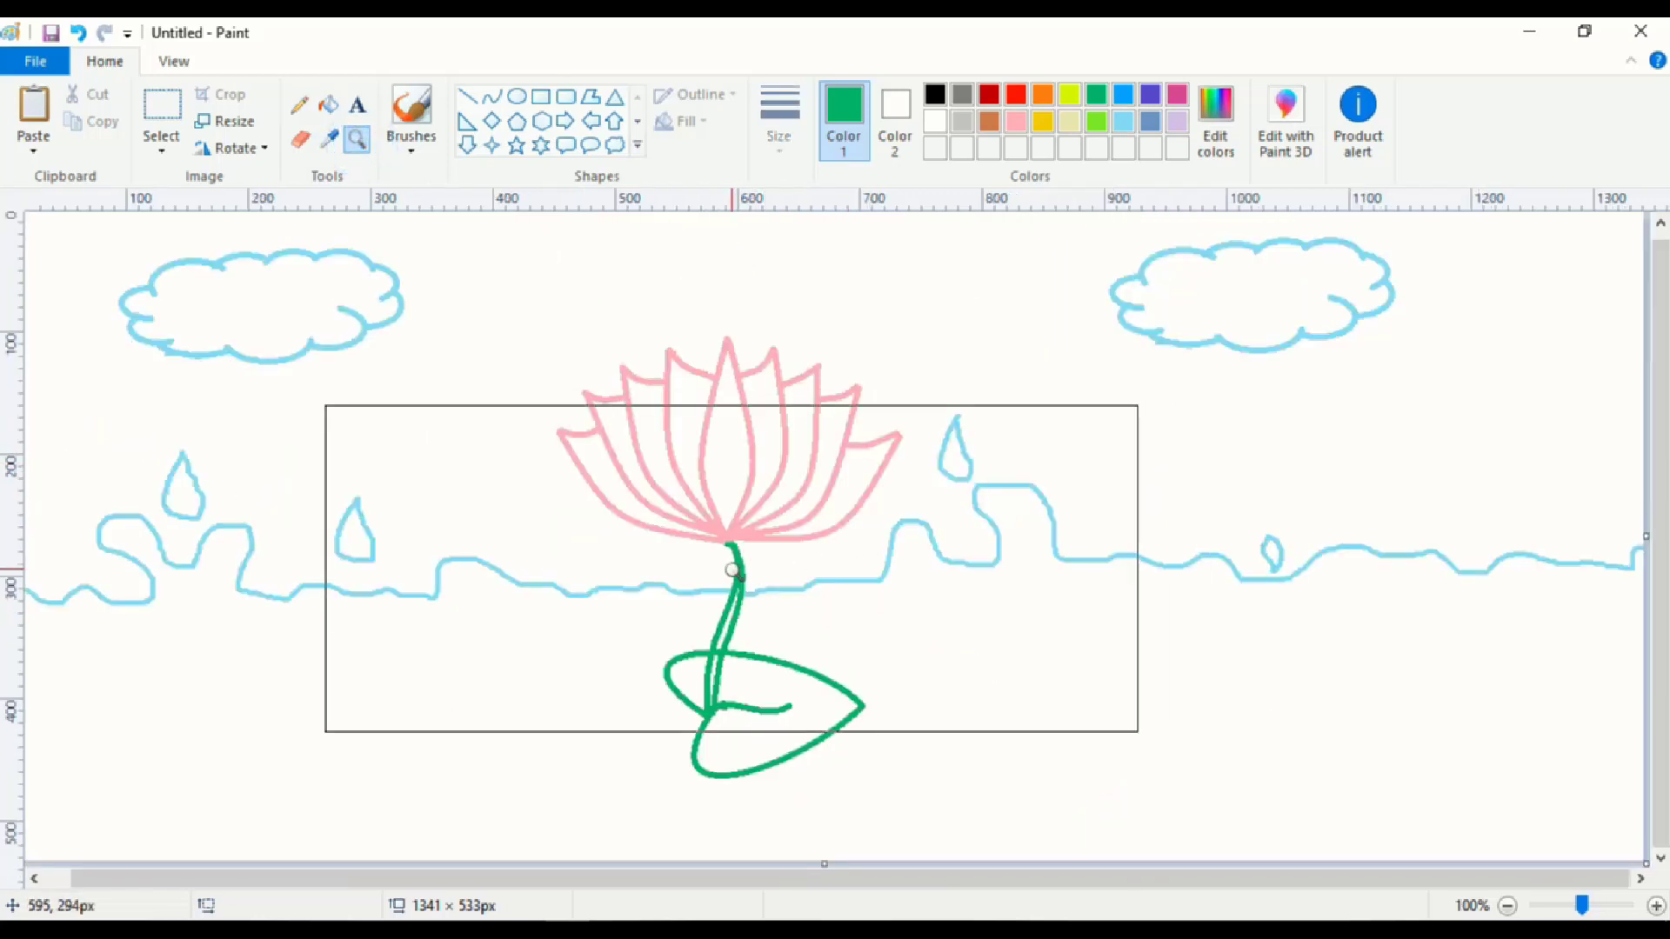